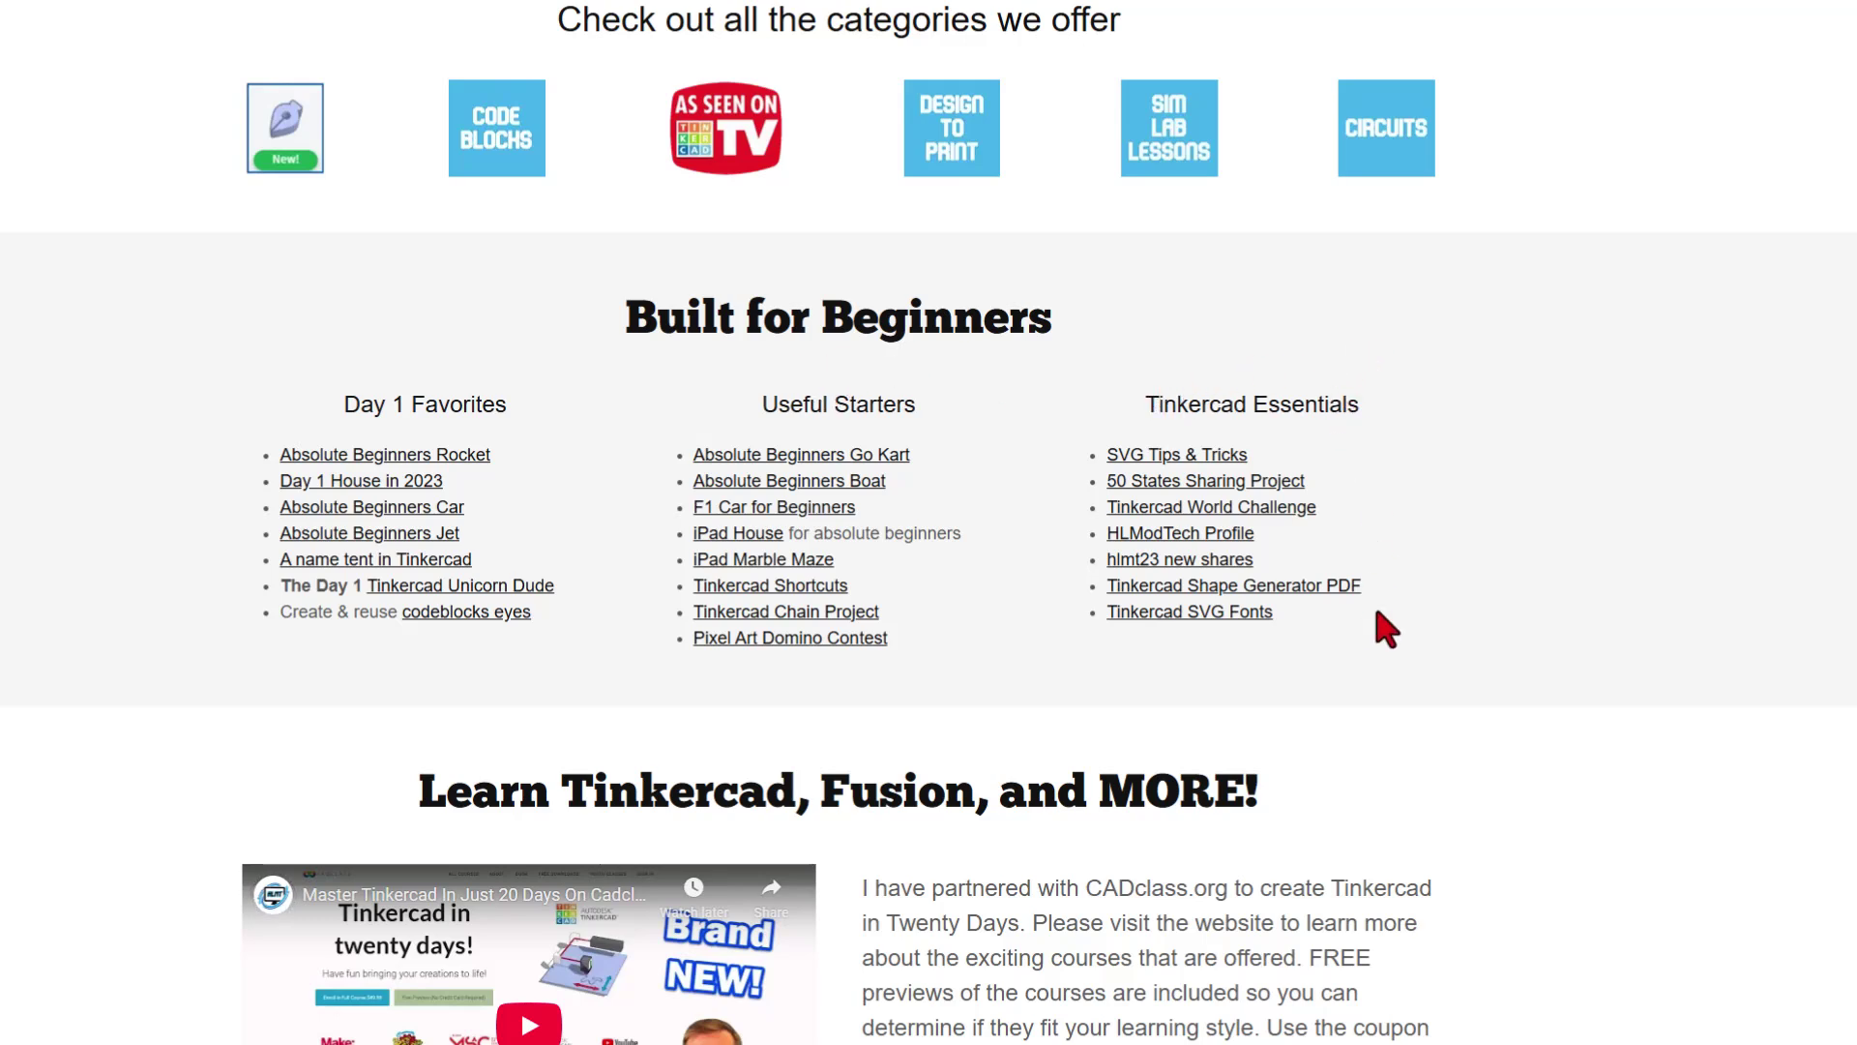
Step: Download the Tinkercad SVG Fonts zip (tinkfonts) and save it in Downloads
left_click(1200, 617)
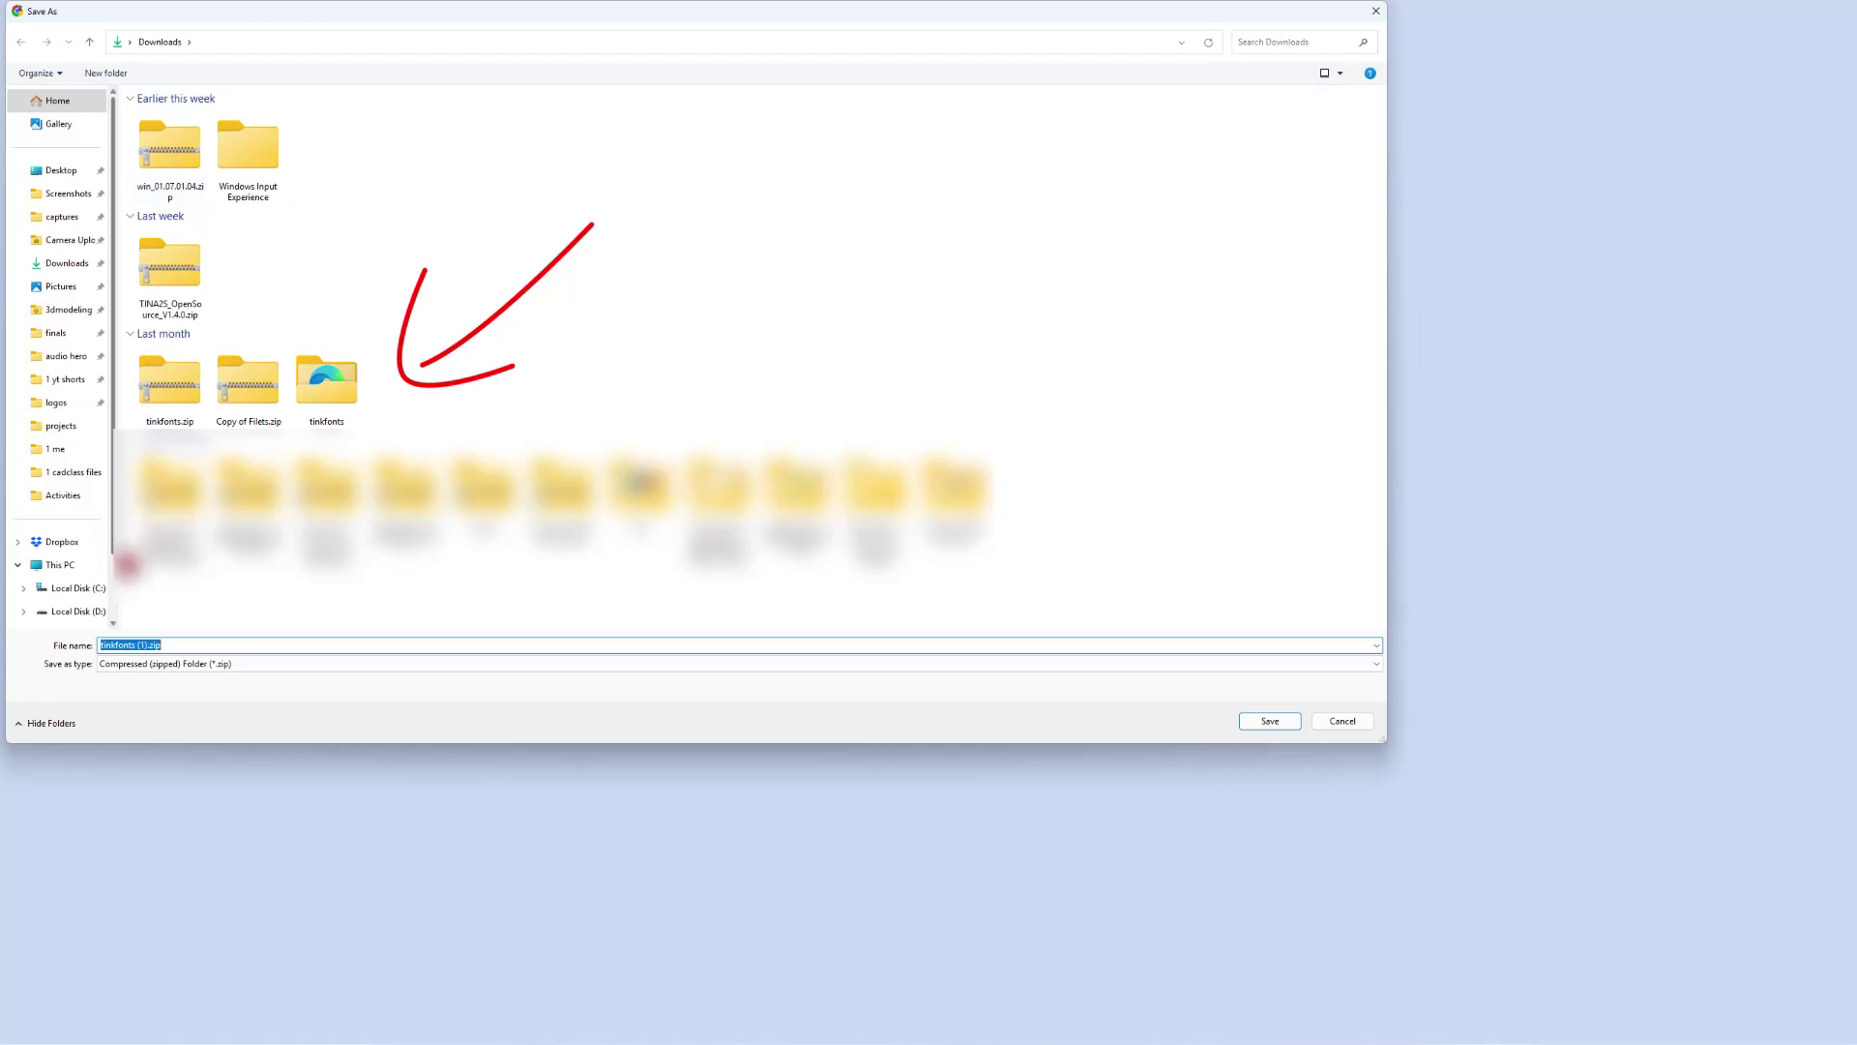
left_click(1343, 721)
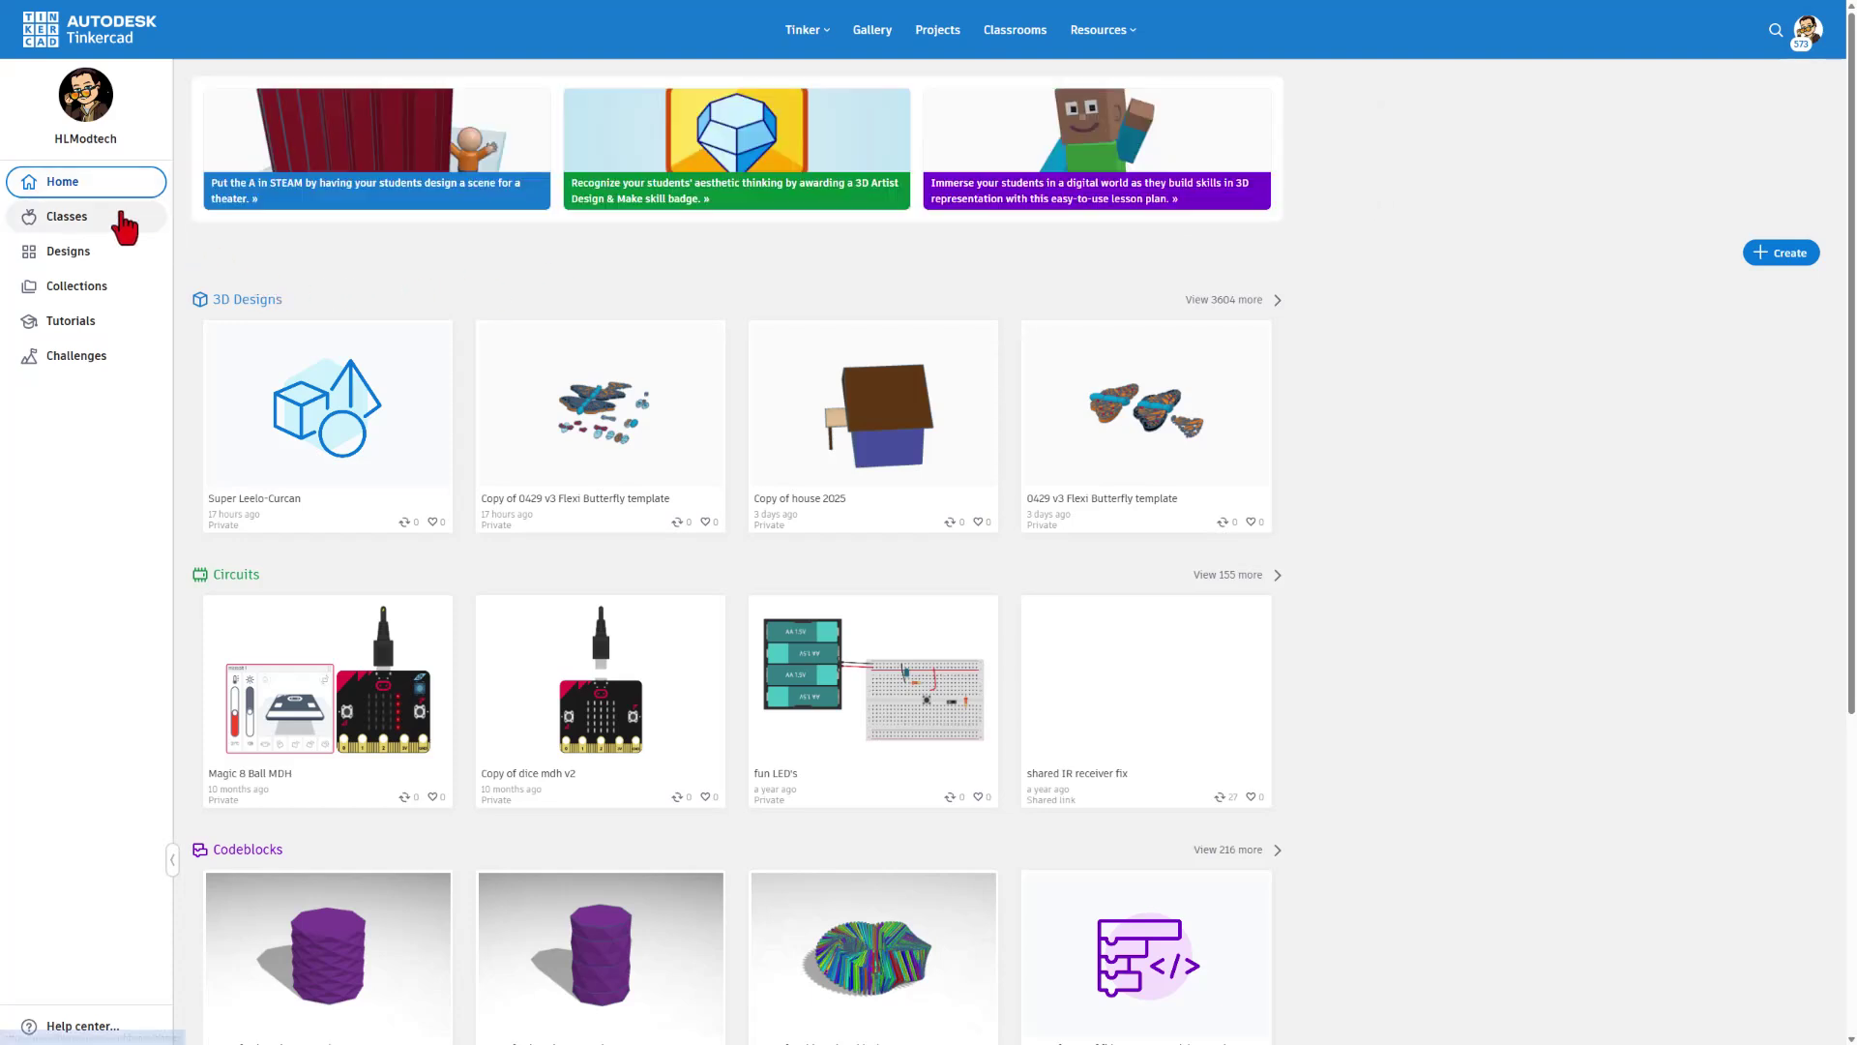
Step: Create a new 3D Design from the Tinkercad dashboard's Create menu
left_click(1780, 258)
left_click(1752, 292)
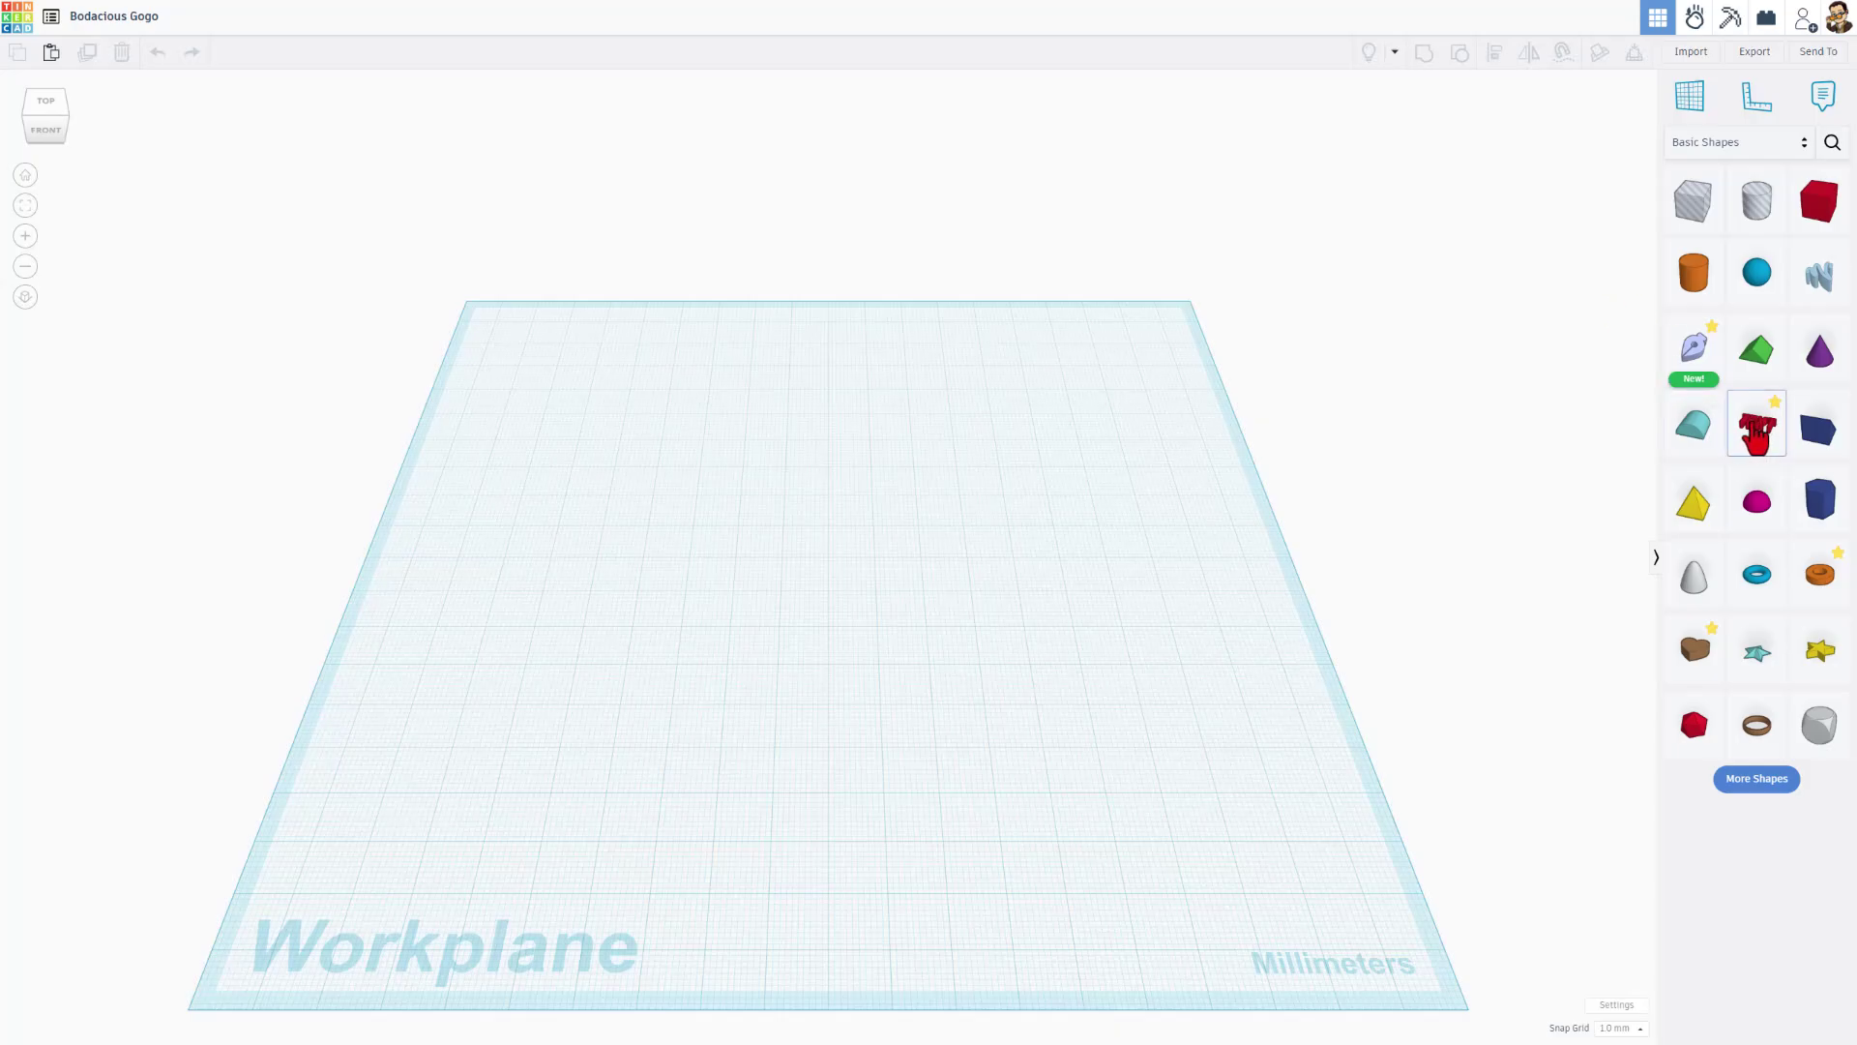
Step: Drop a Text shape on the workplane and search the shapes for 'cust'
left_click_drag(1757, 420, 1001, 581)
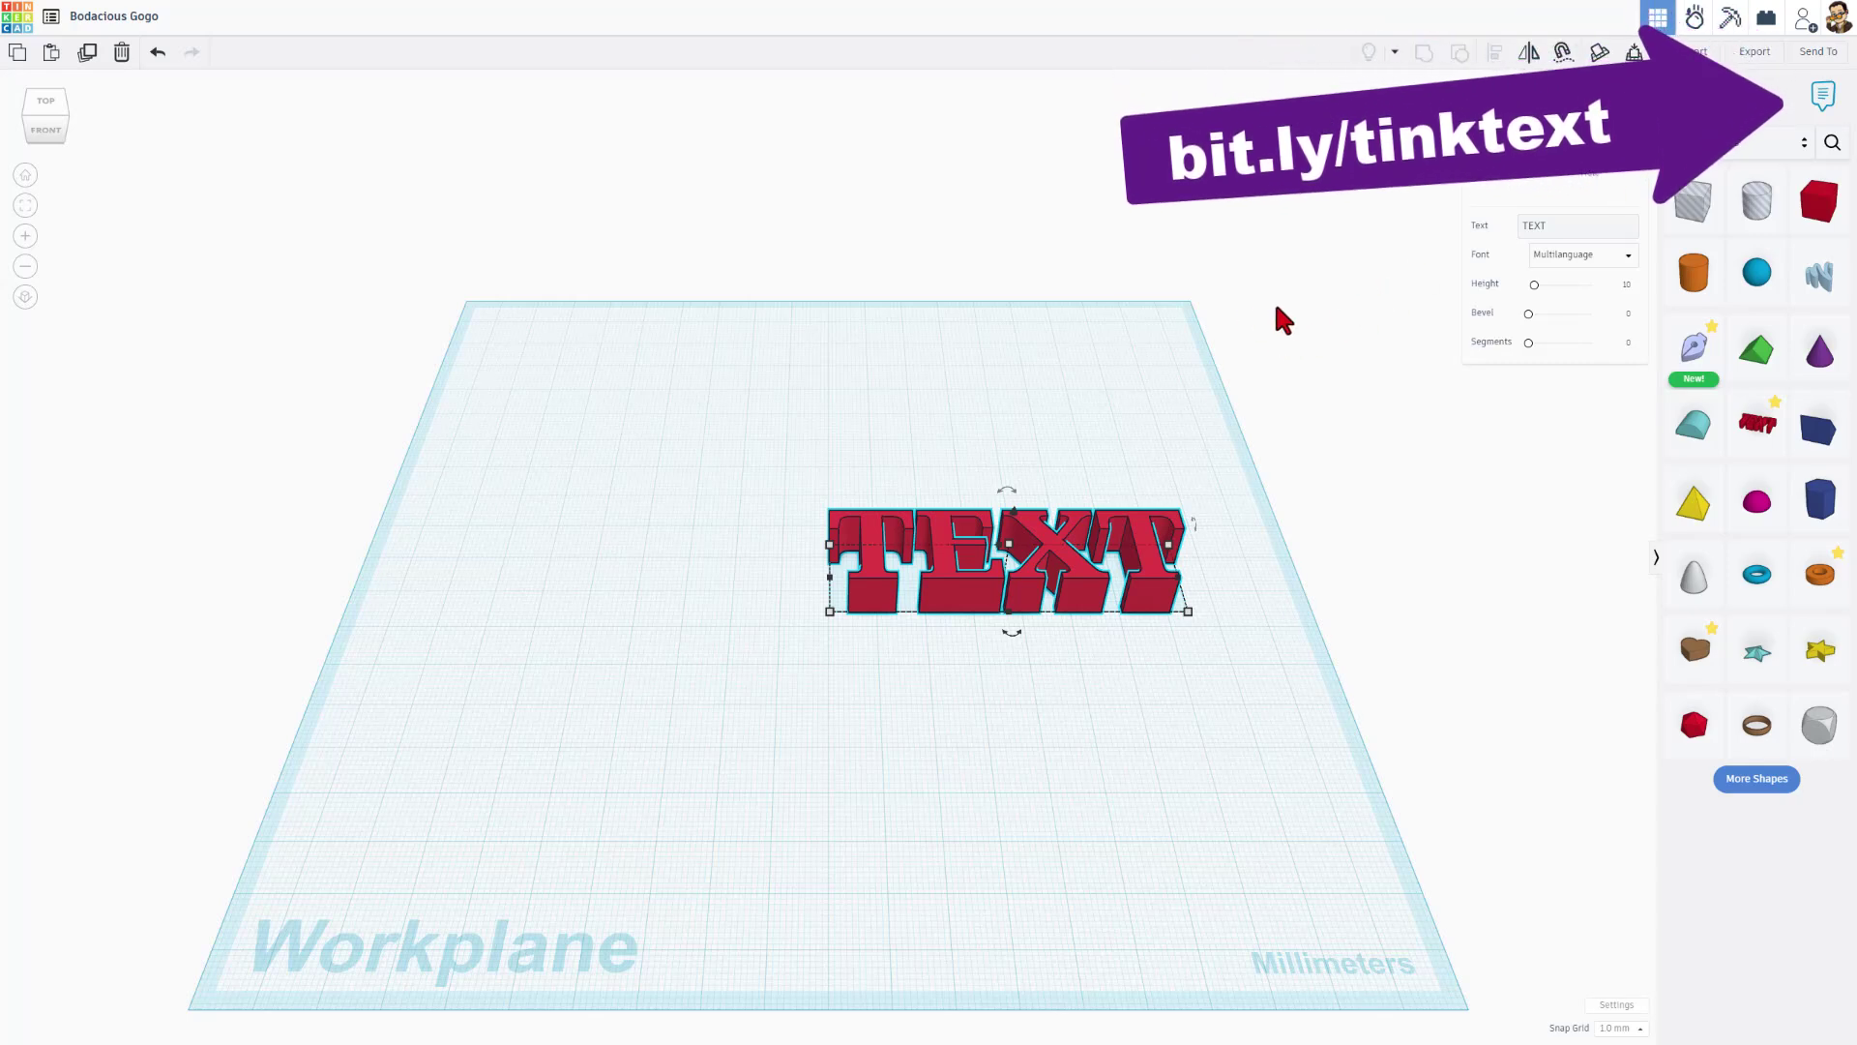
left_click(1828, 142)
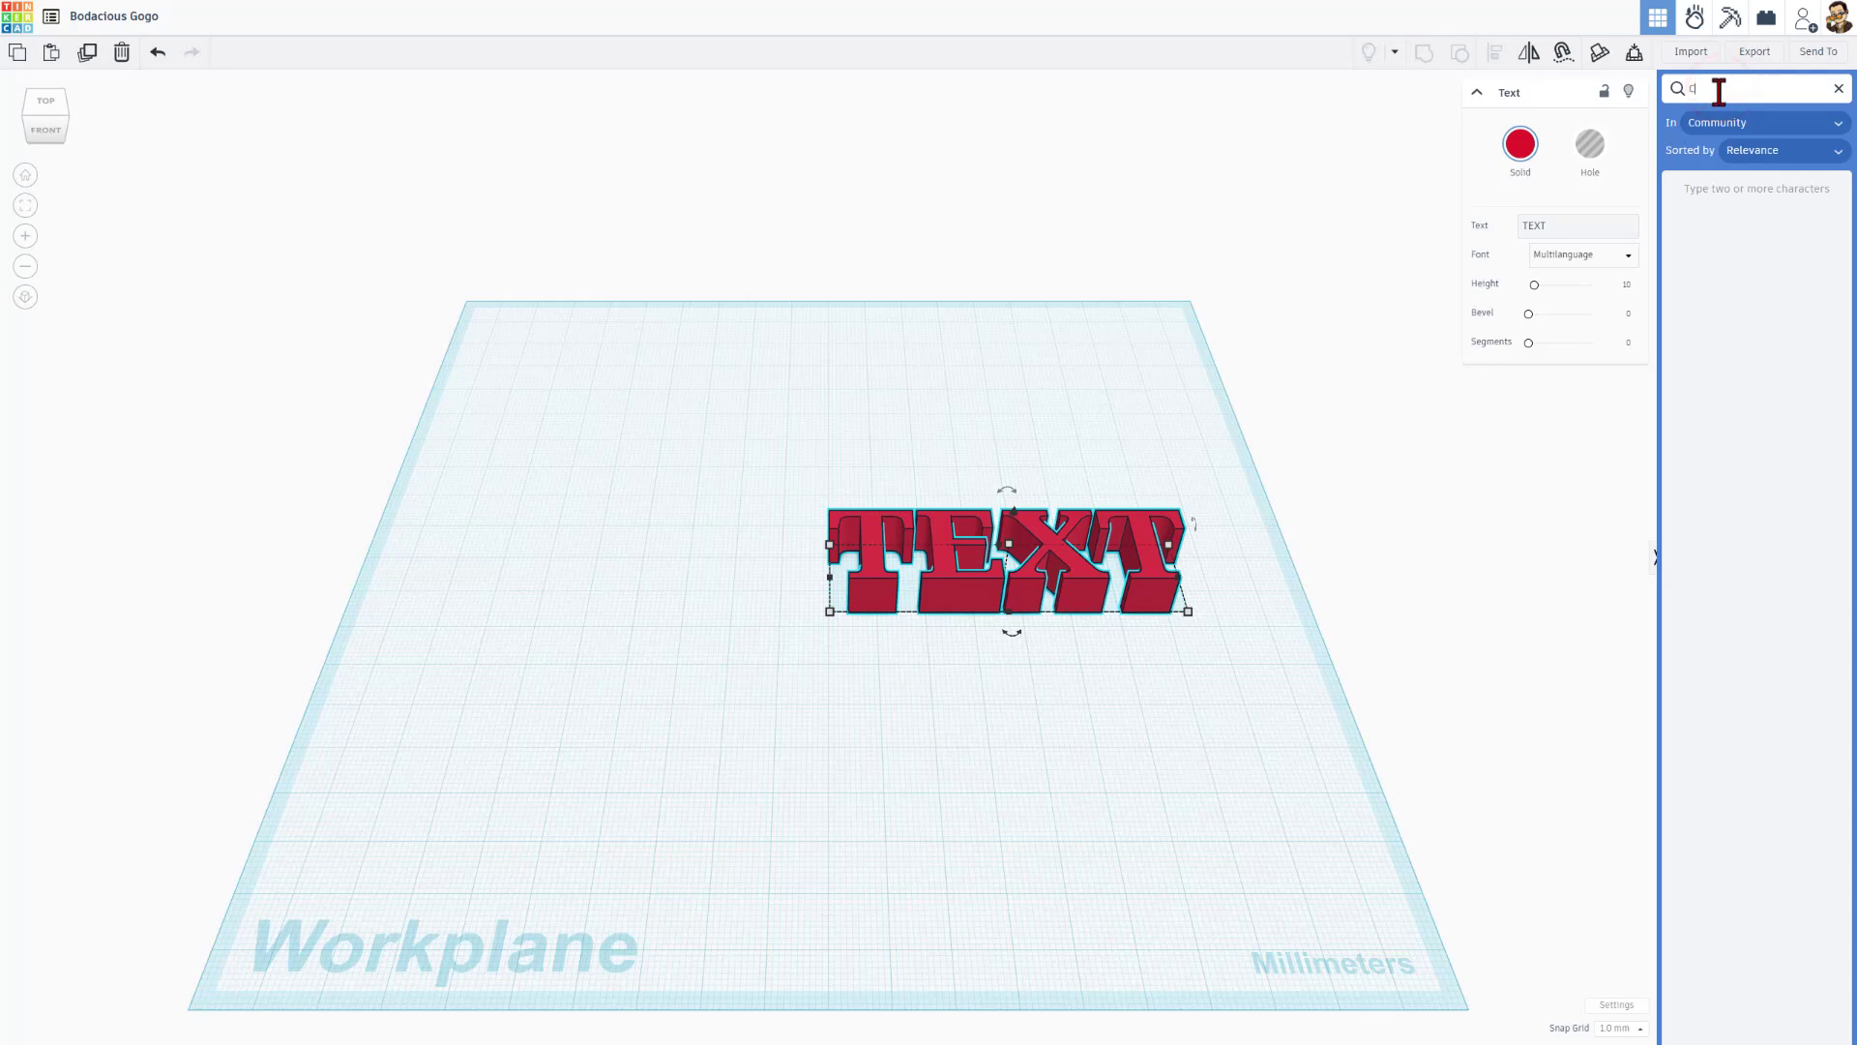
type("cust")
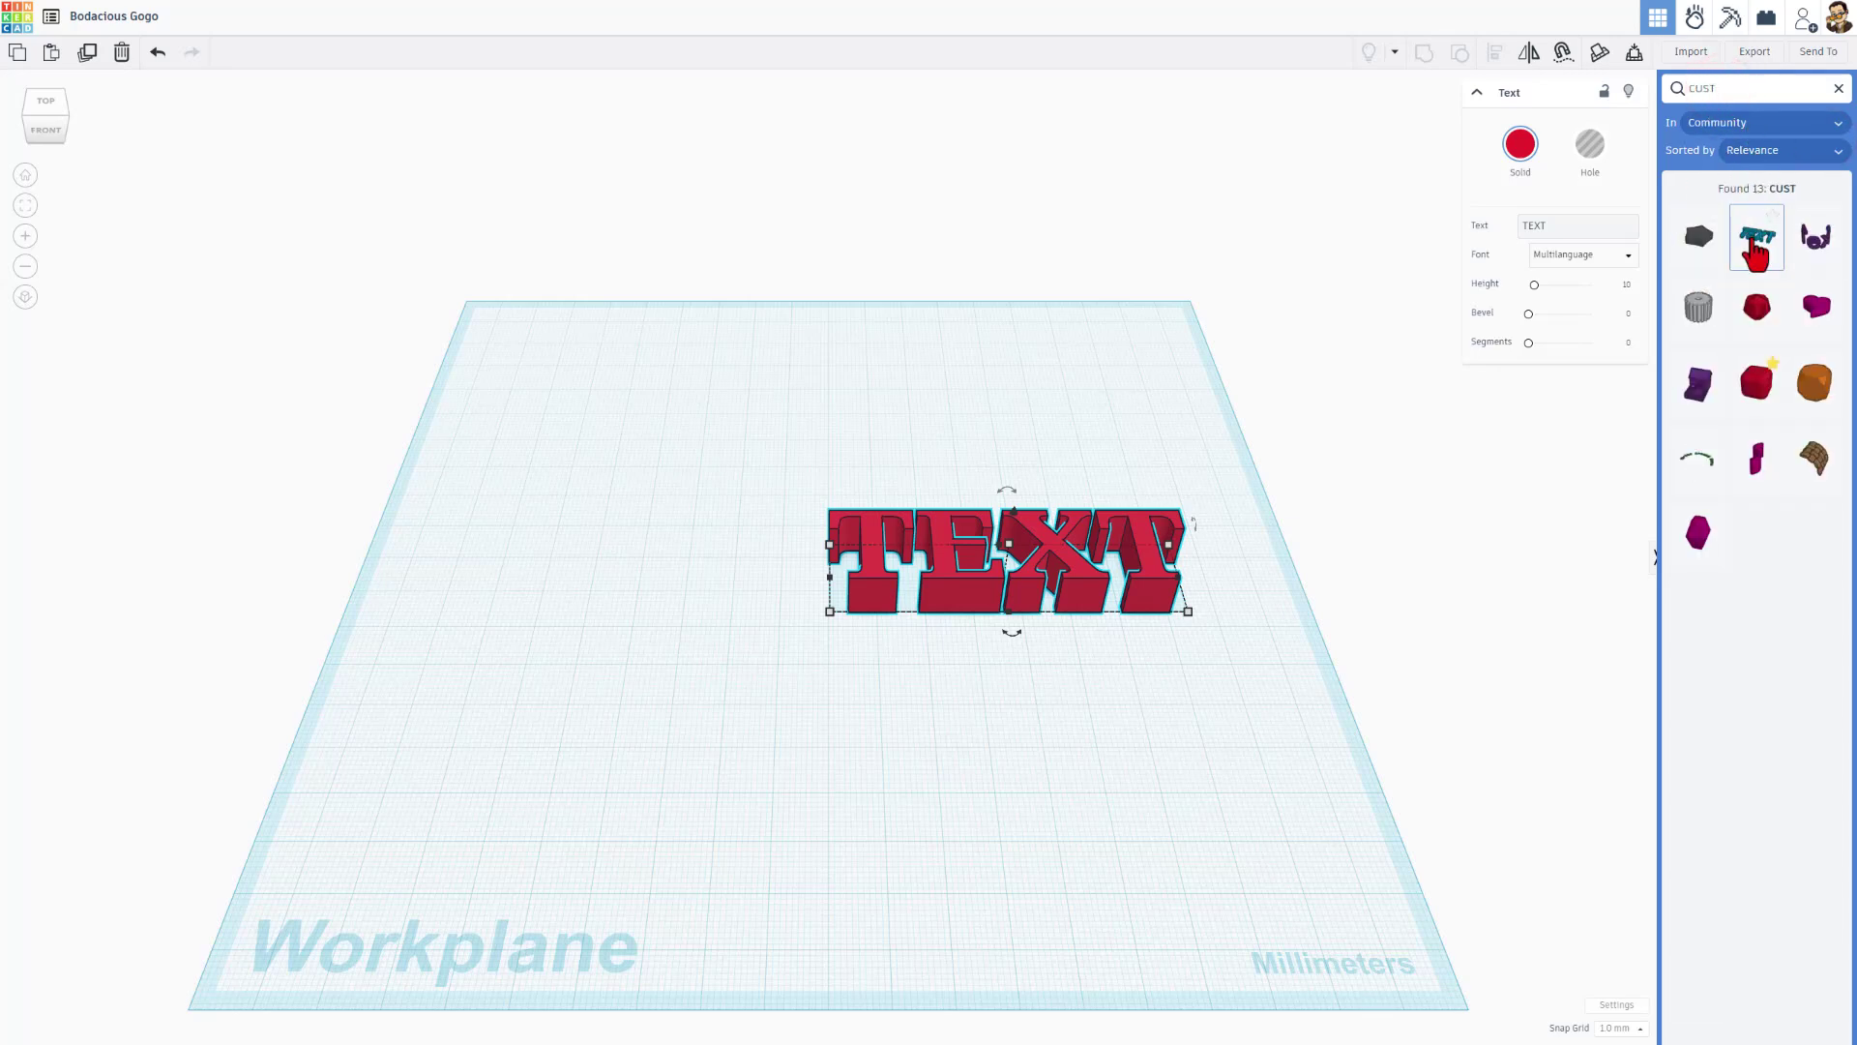
Step: Add custom font text in MontereyFLF-Bold.svg, move it up, and drag in a second one
left_click_drag(1756, 253, 577, 382)
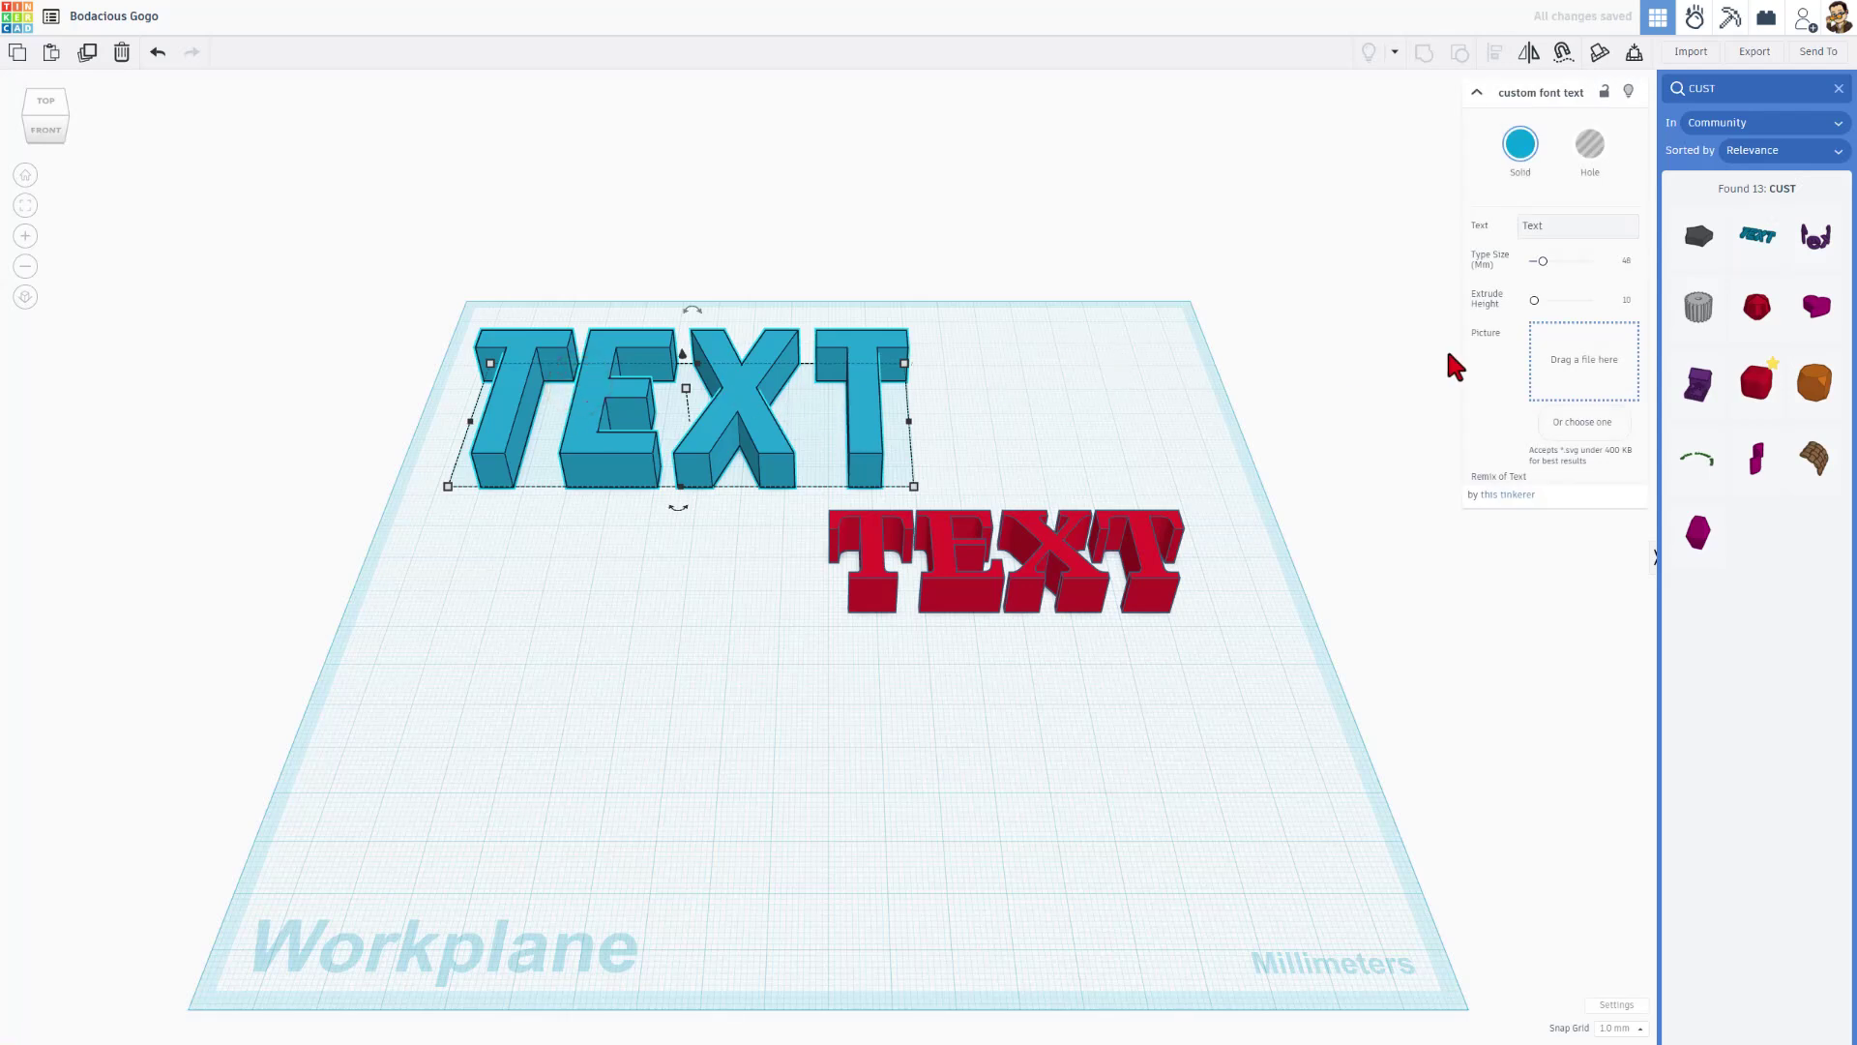
left_click(1583, 426)
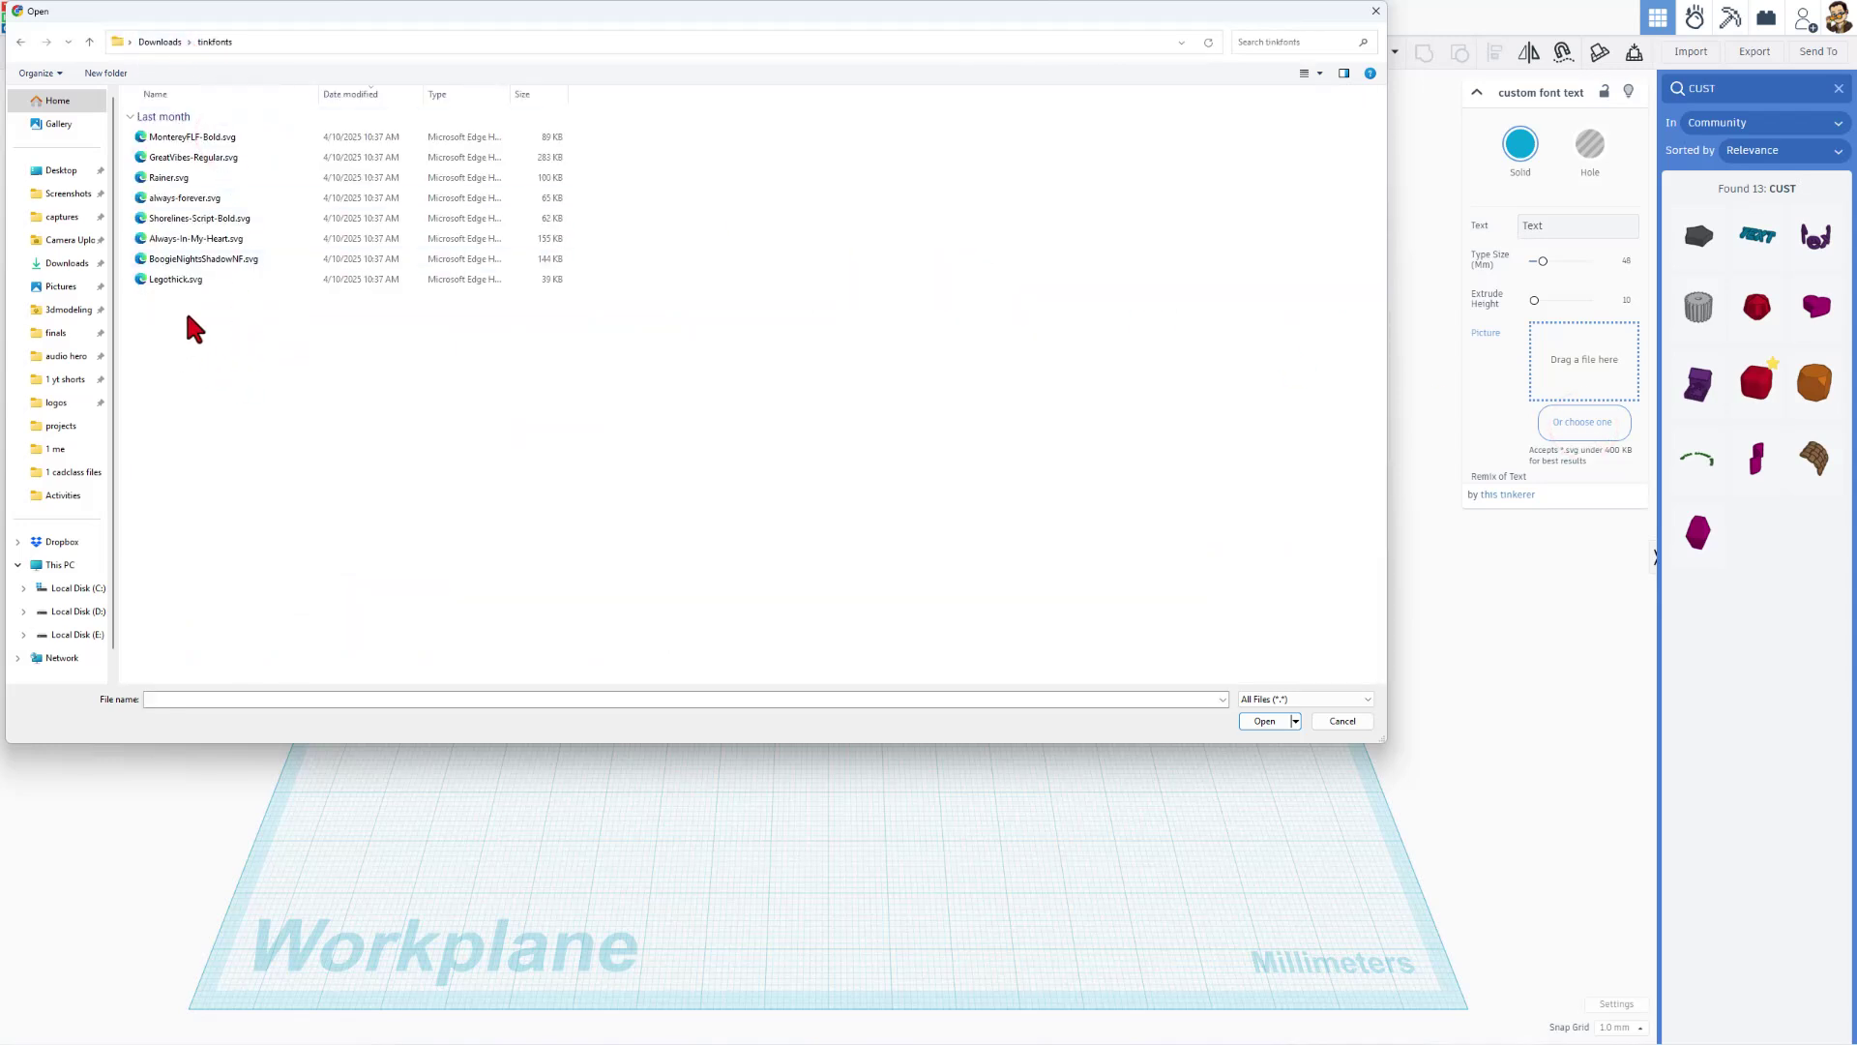
double_click(189, 136)
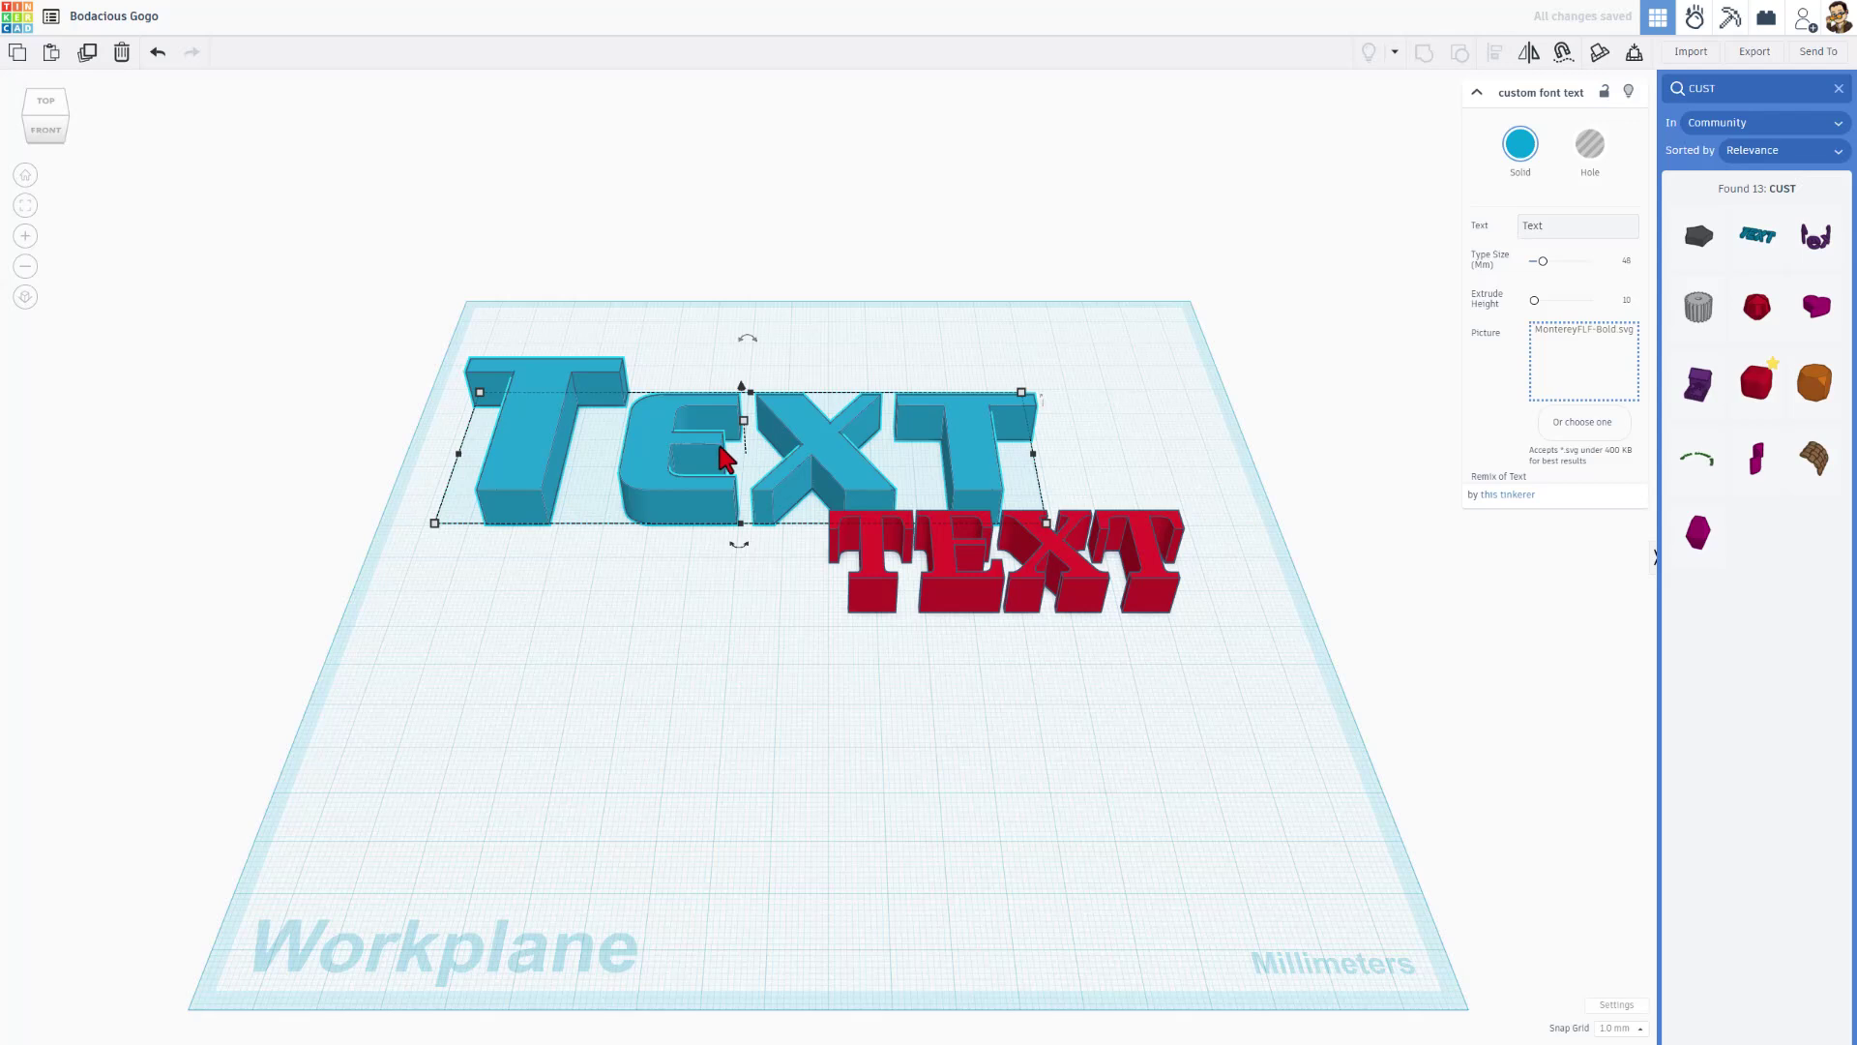
right_click_drag(723, 457, 654, 418)
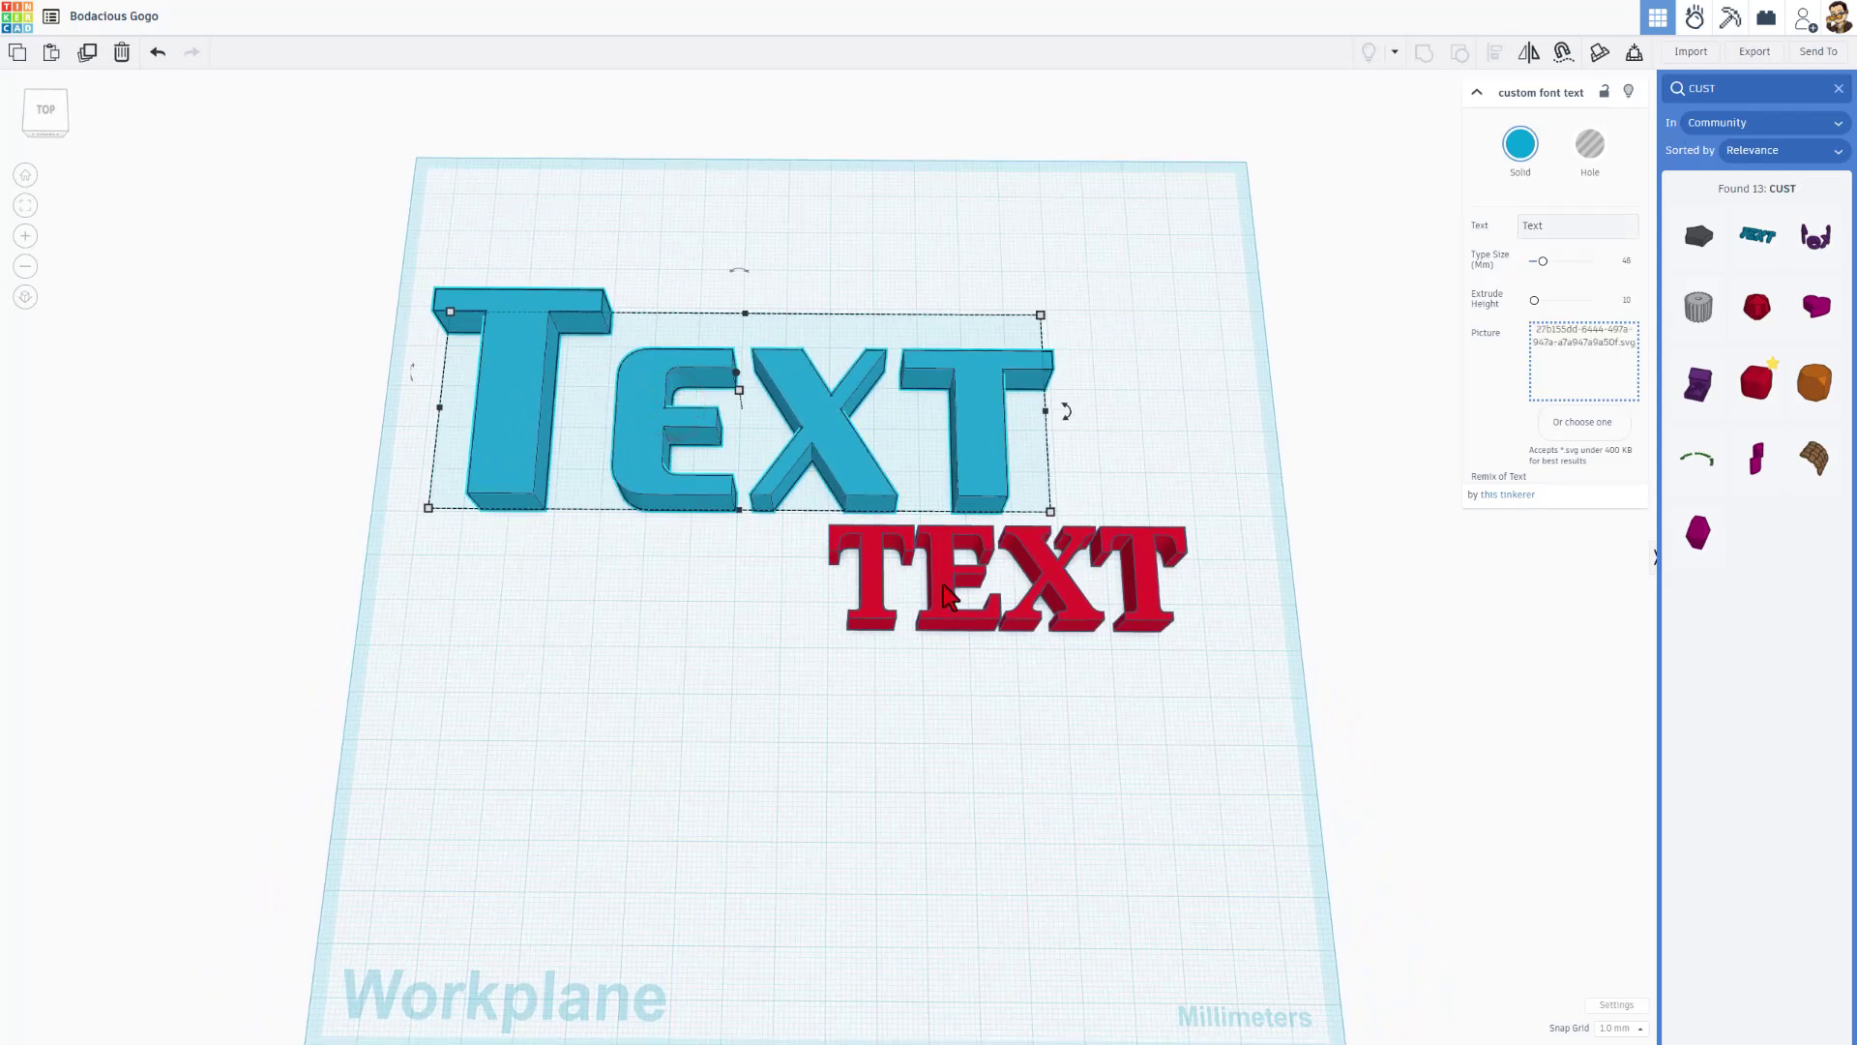
left_click_drag(982, 448, 1004, 406)
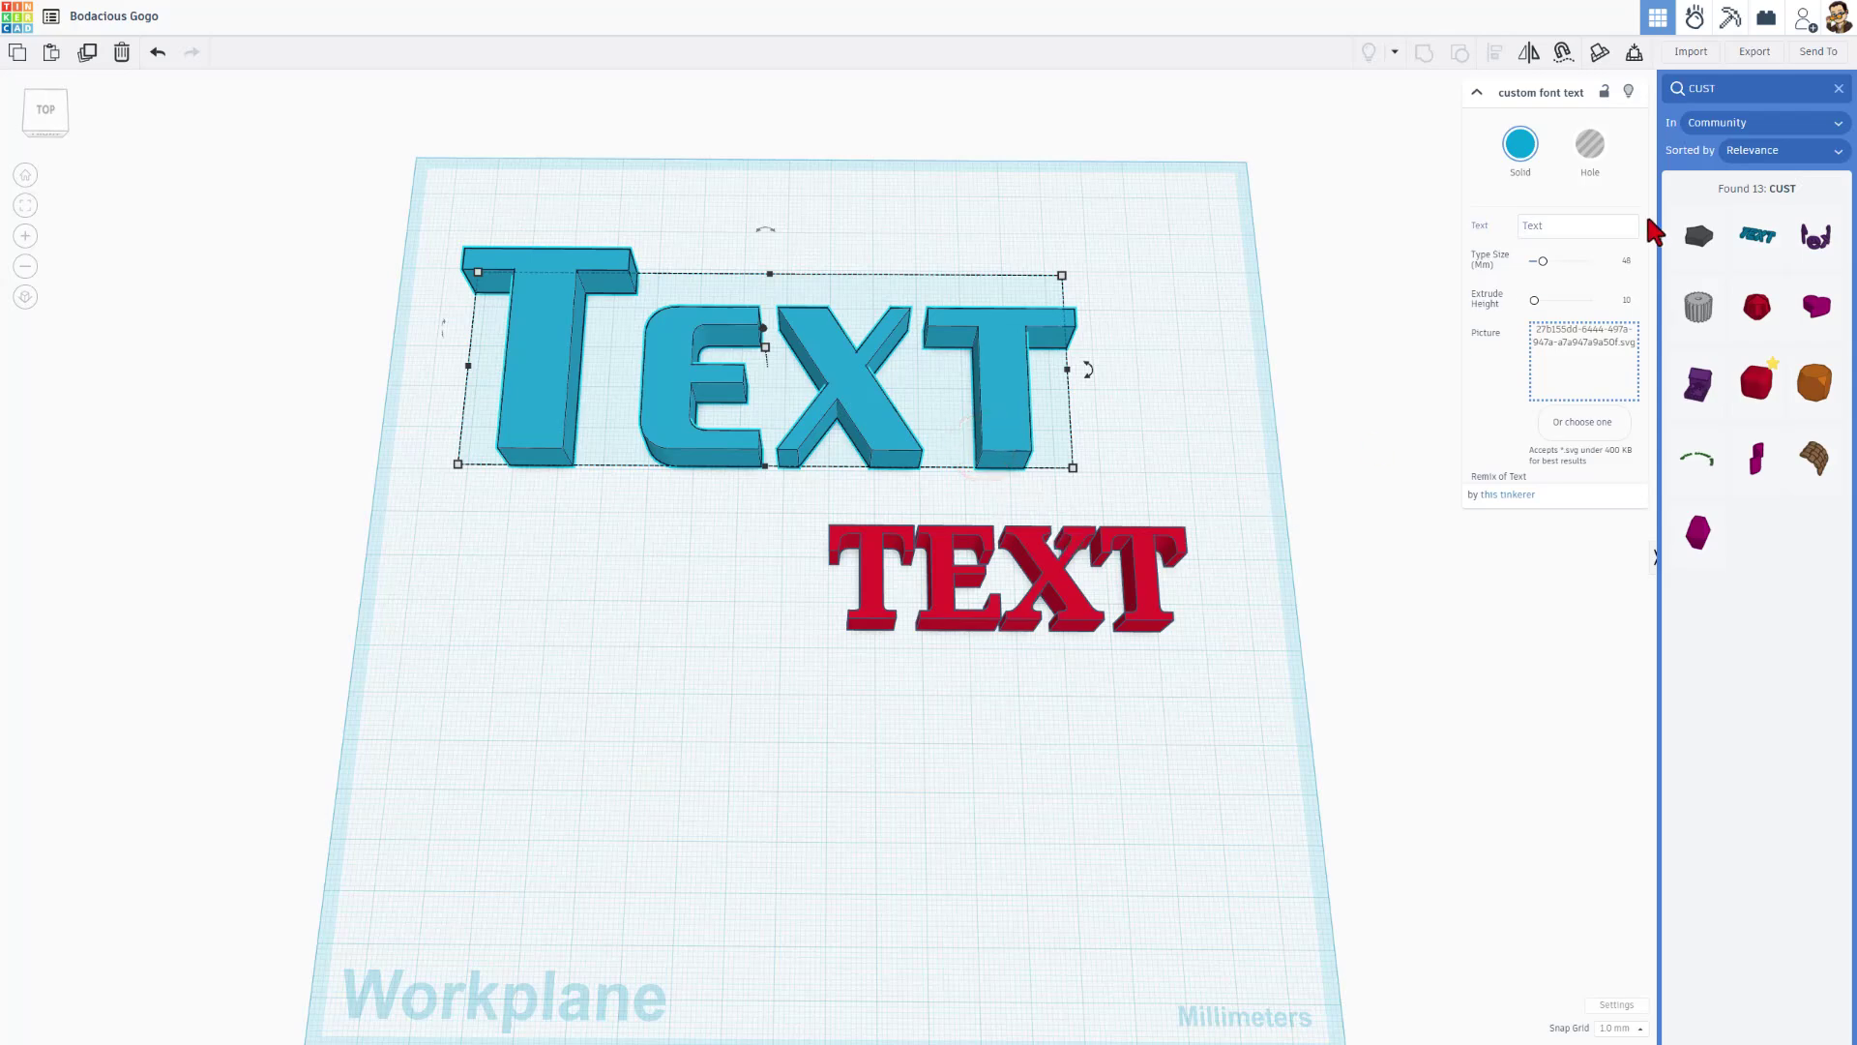
left_click_drag(1763, 256, 530, 717)
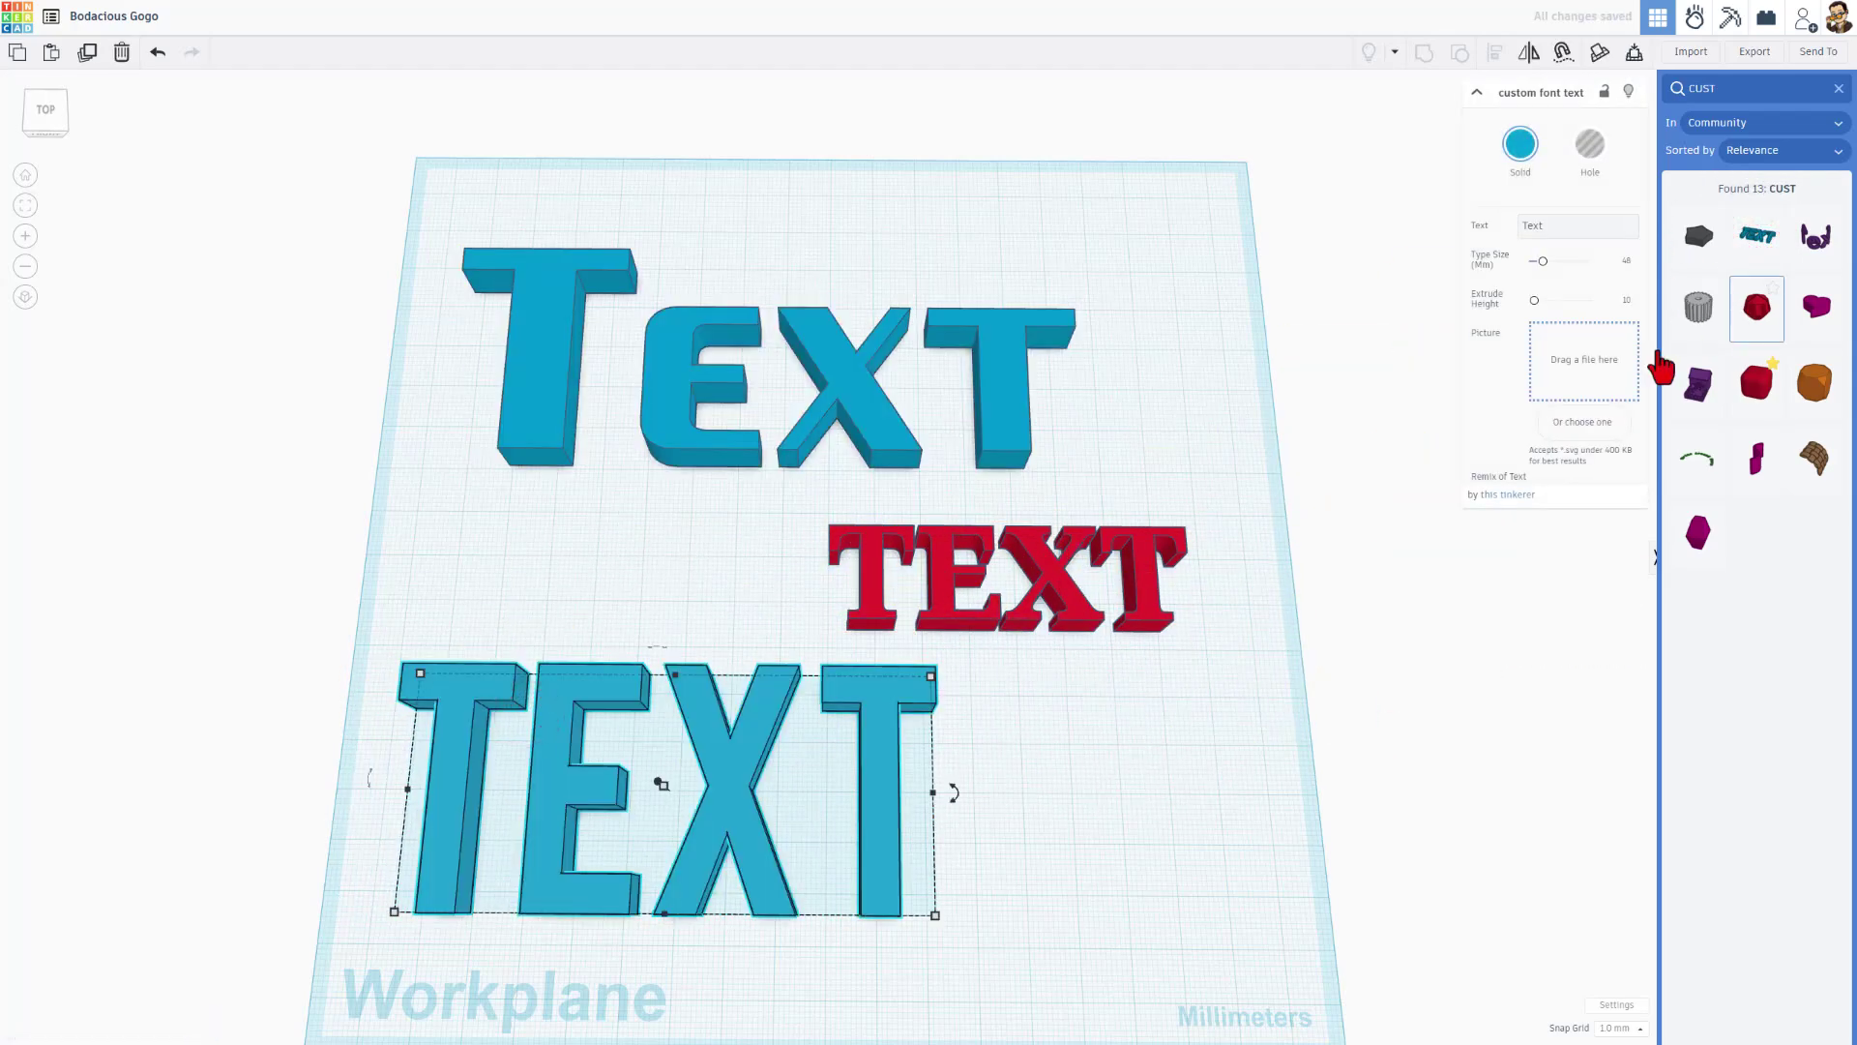
Step: Apply Rainer.svg to the second custom text, undoing the accidental move, then select the top text
left_click(1548, 422)
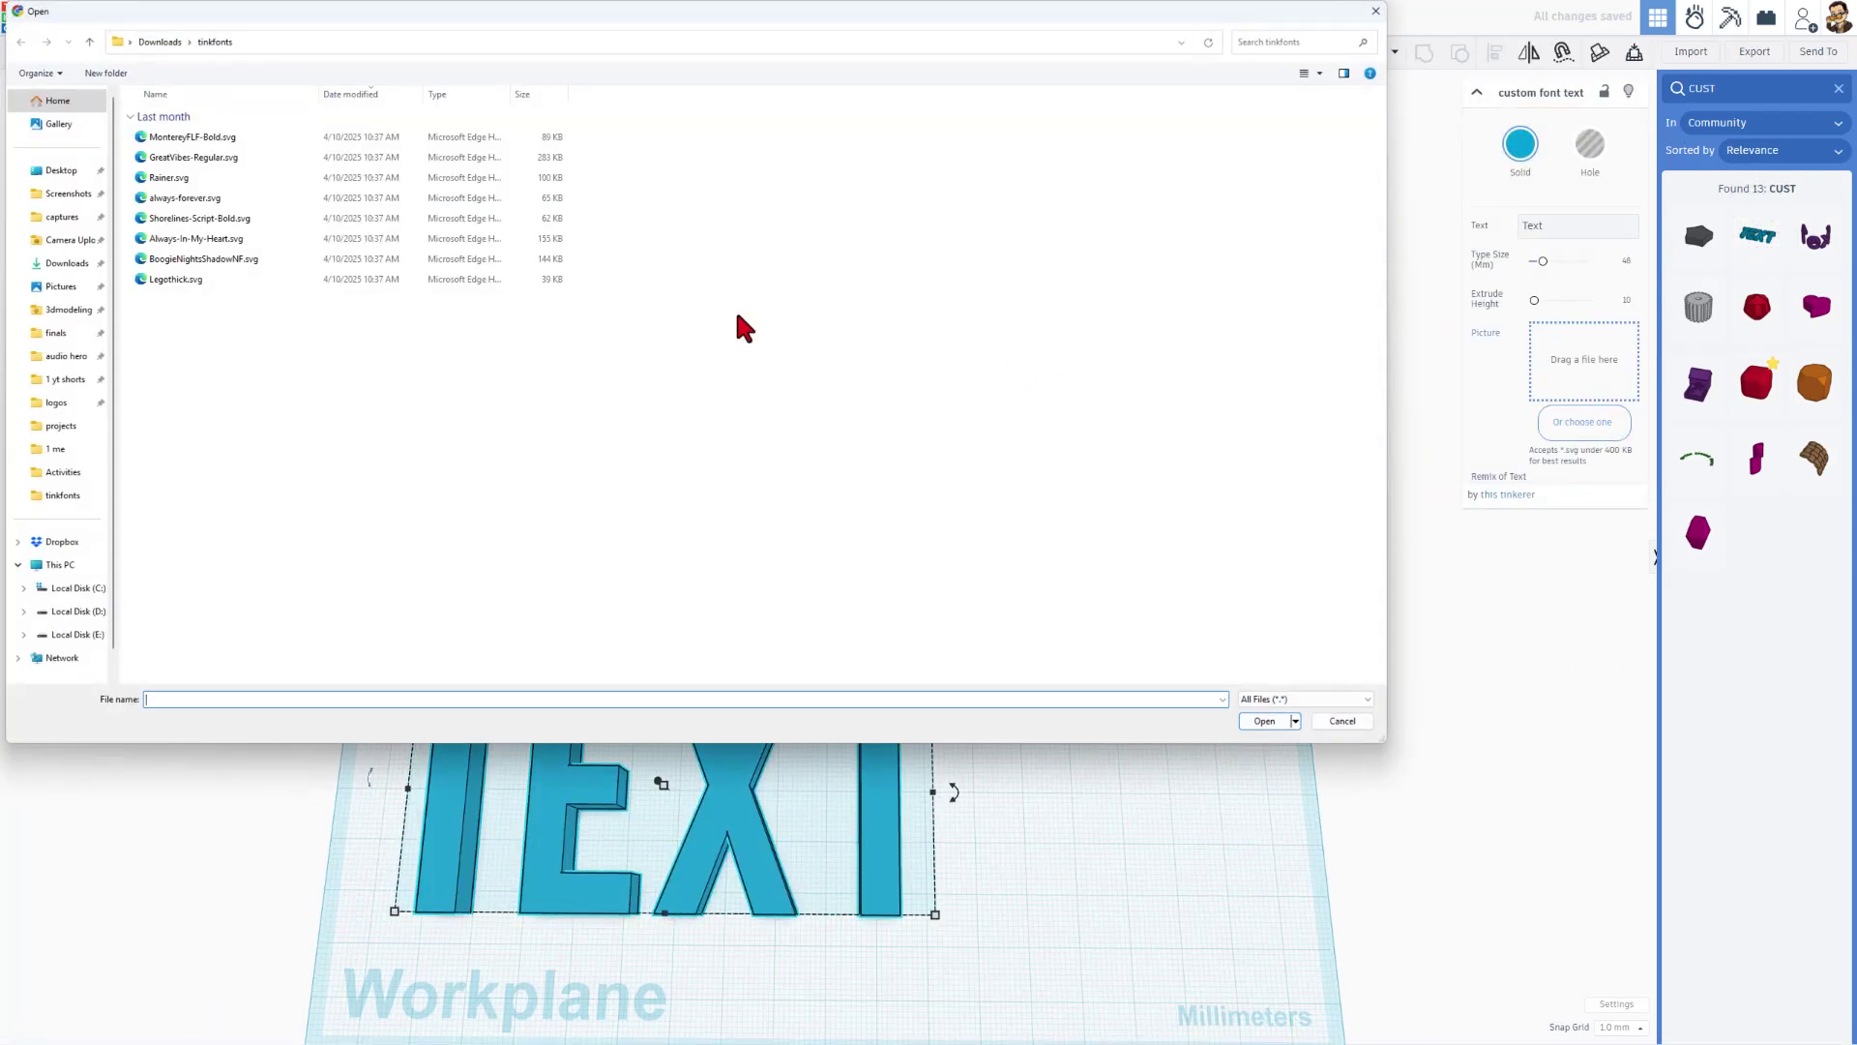
double_click(180, 180)
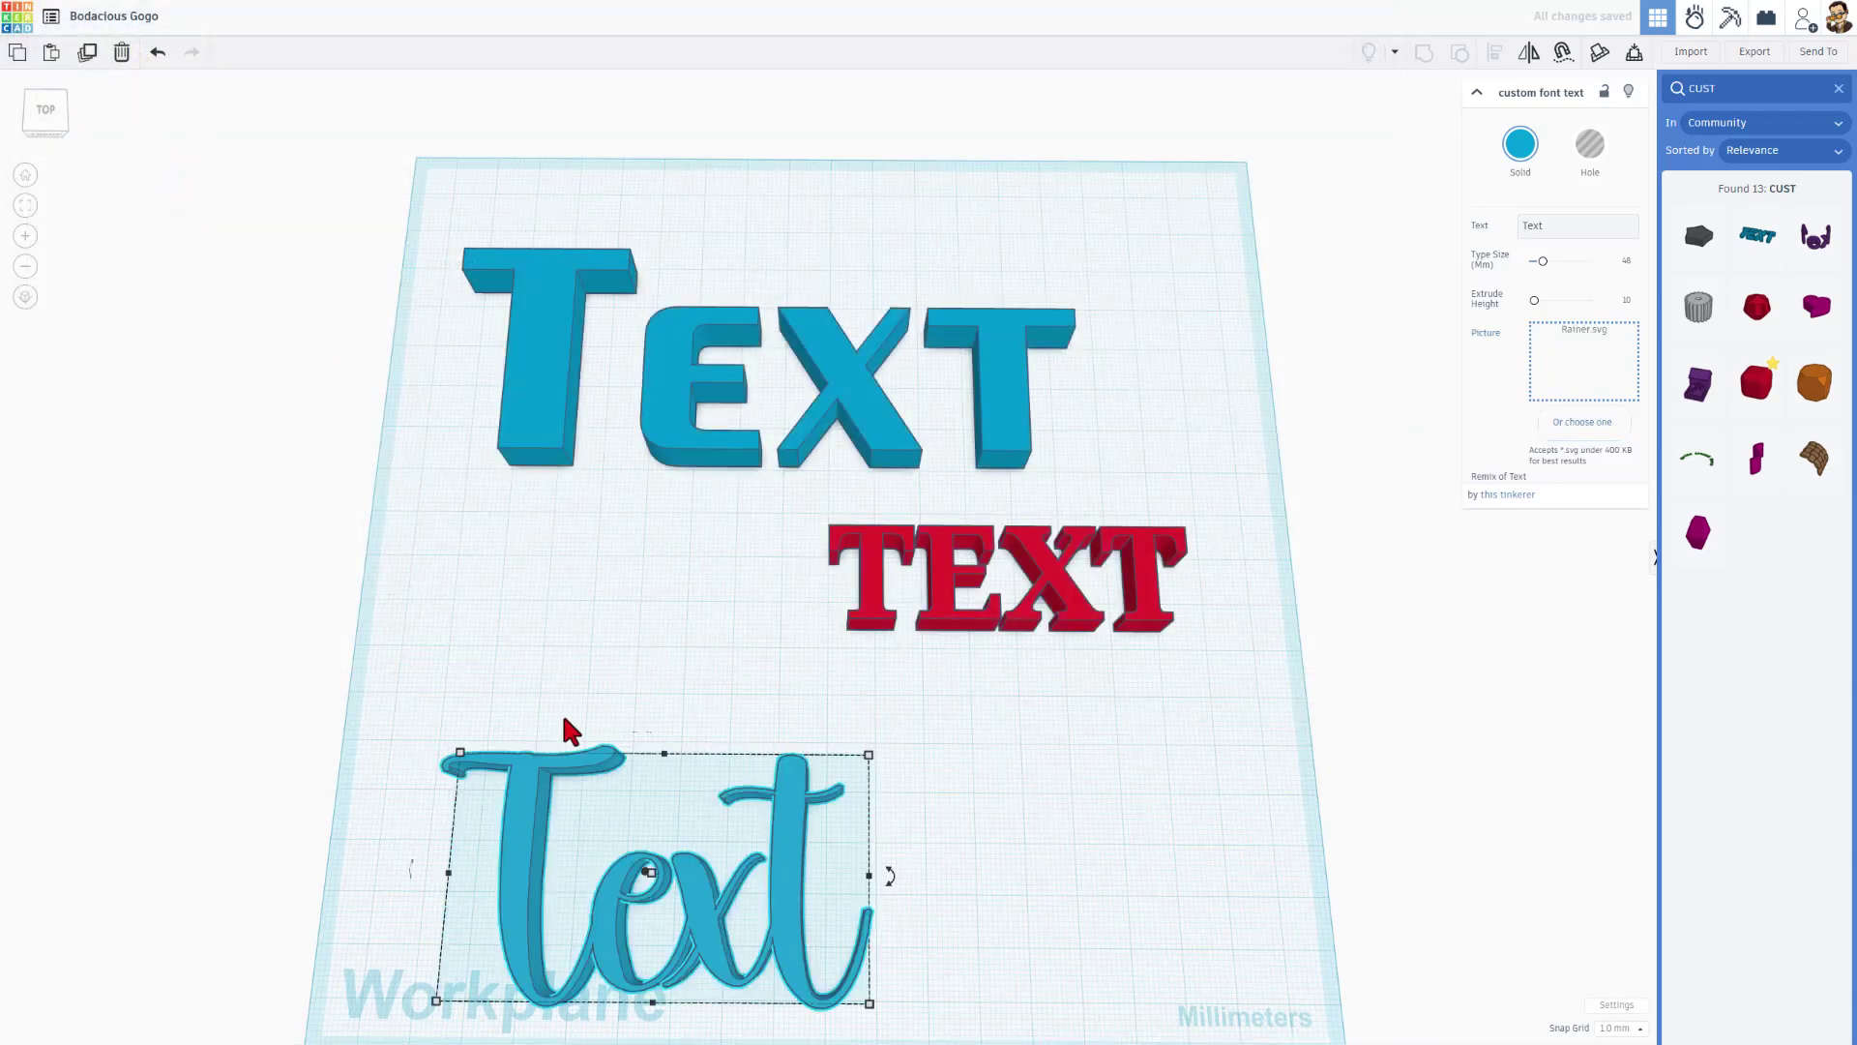
left_click_drag(531, 764, 518, 664)
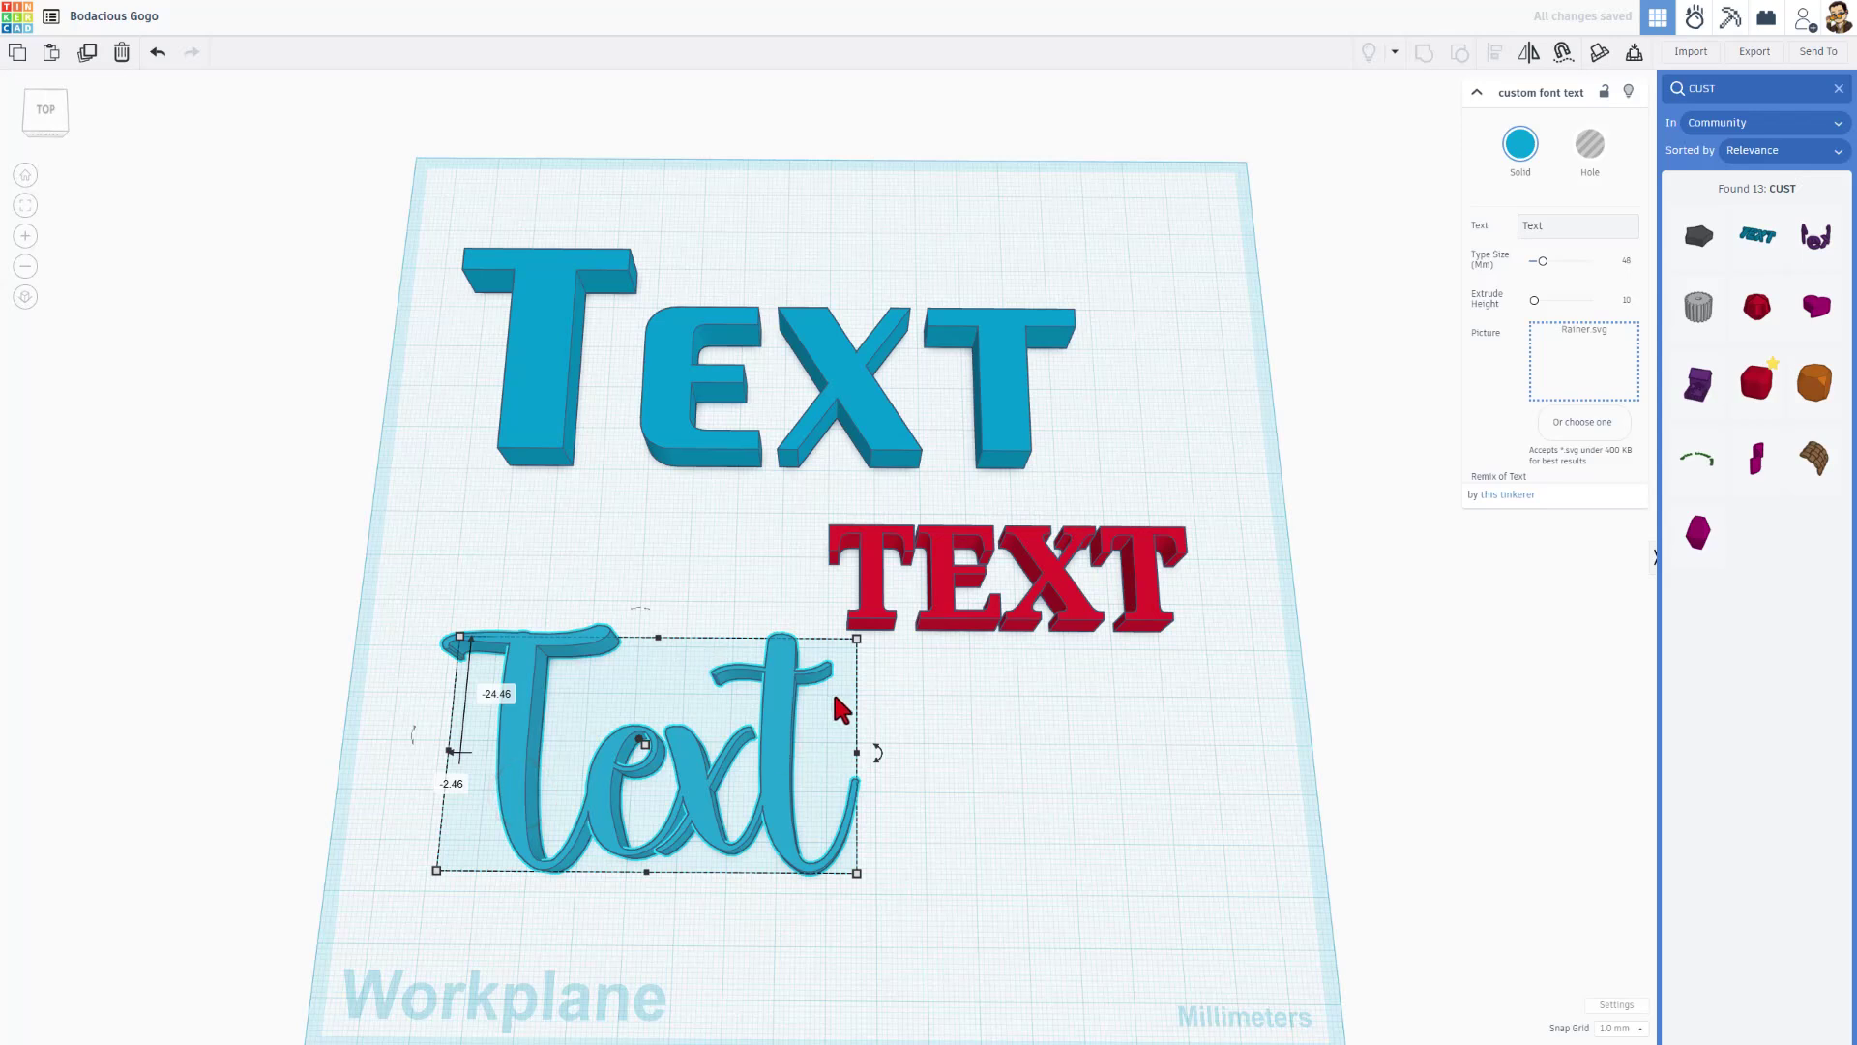
key("ctrl+z")
left_click(676, 387)
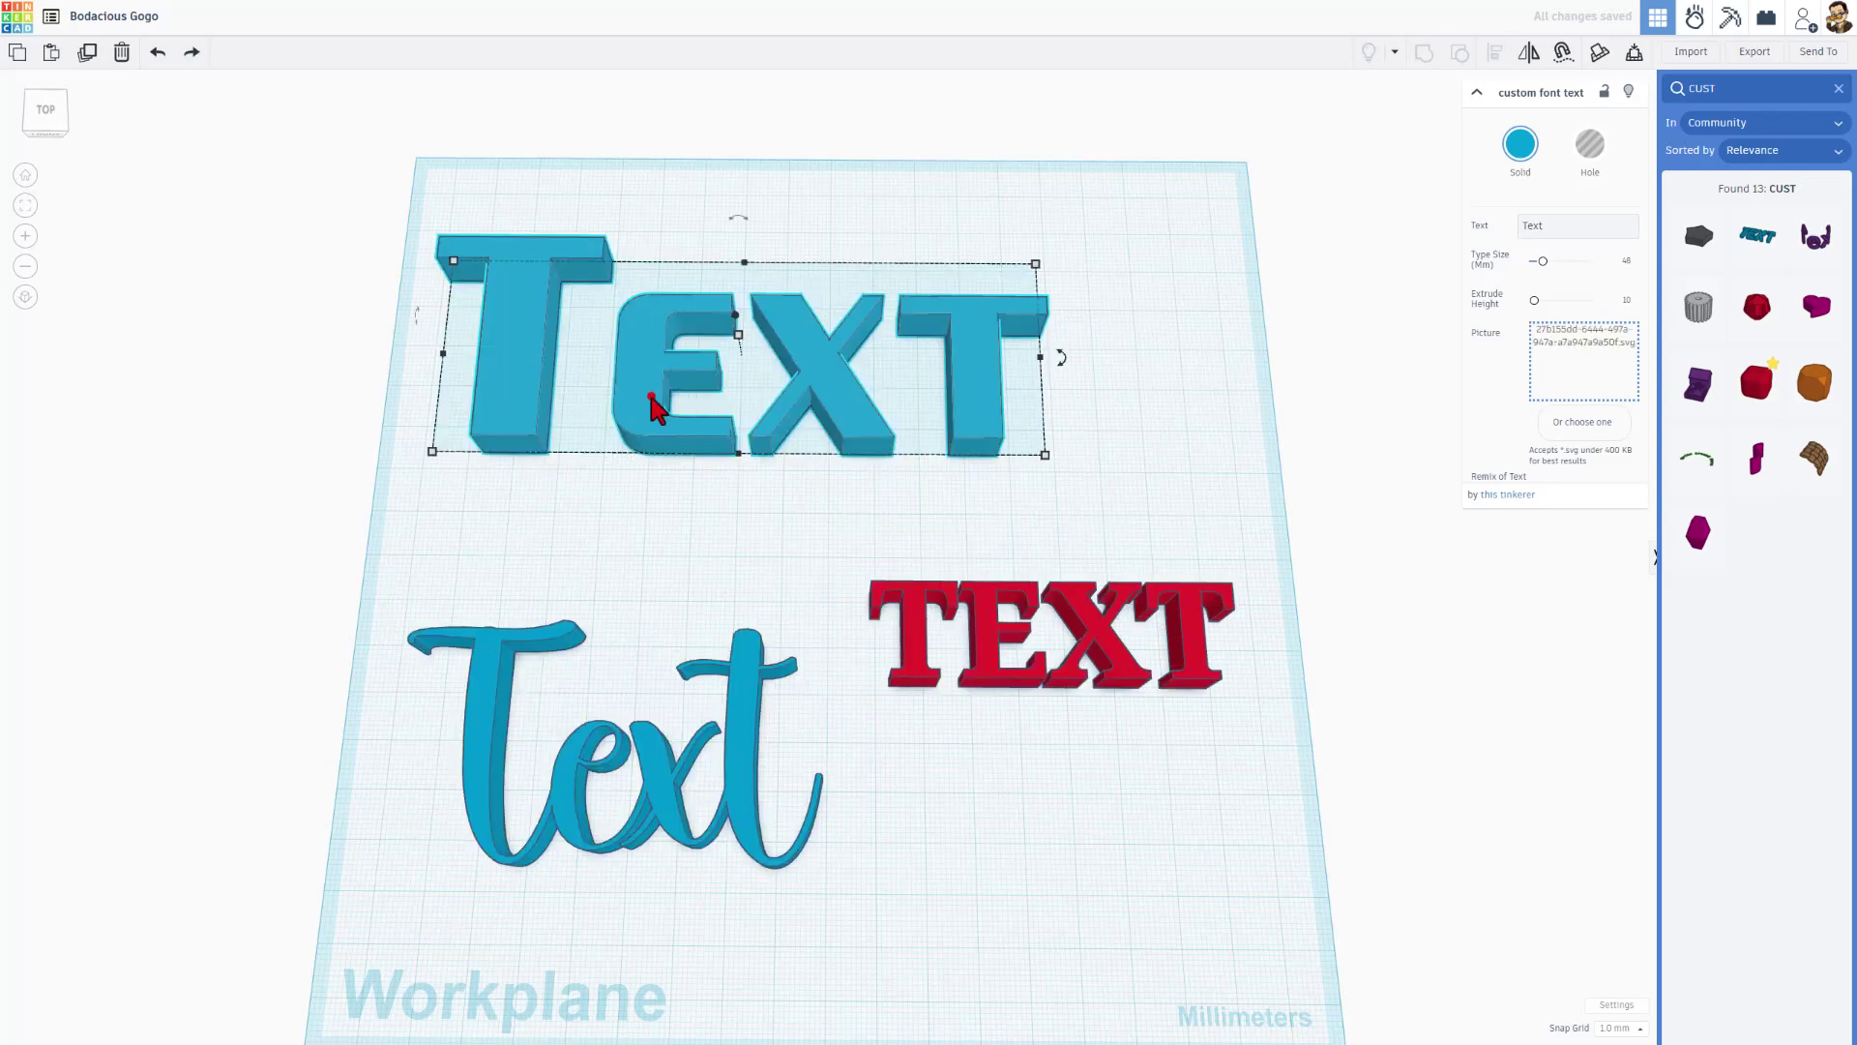
Step: Change the block text's wording to 'Detroit' and set its width to 70 mm
left_click(1520, 226)
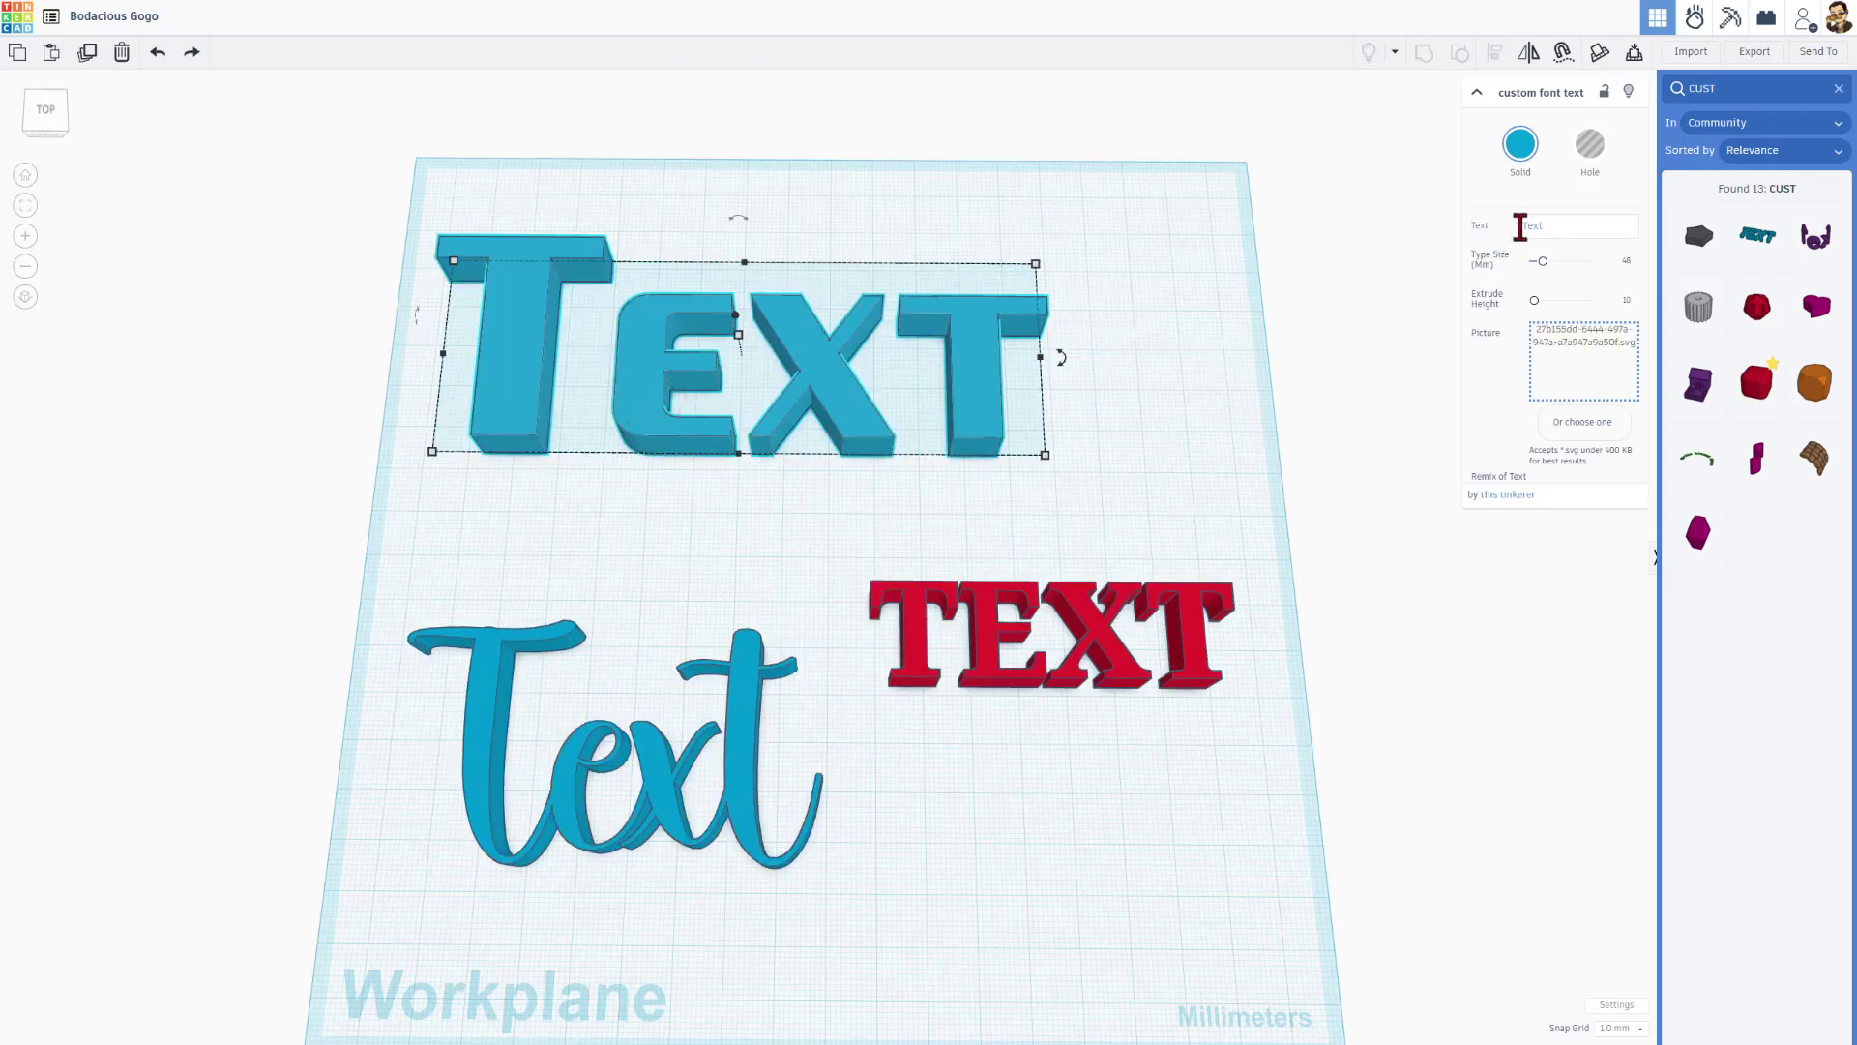
double_click(1526, 227)
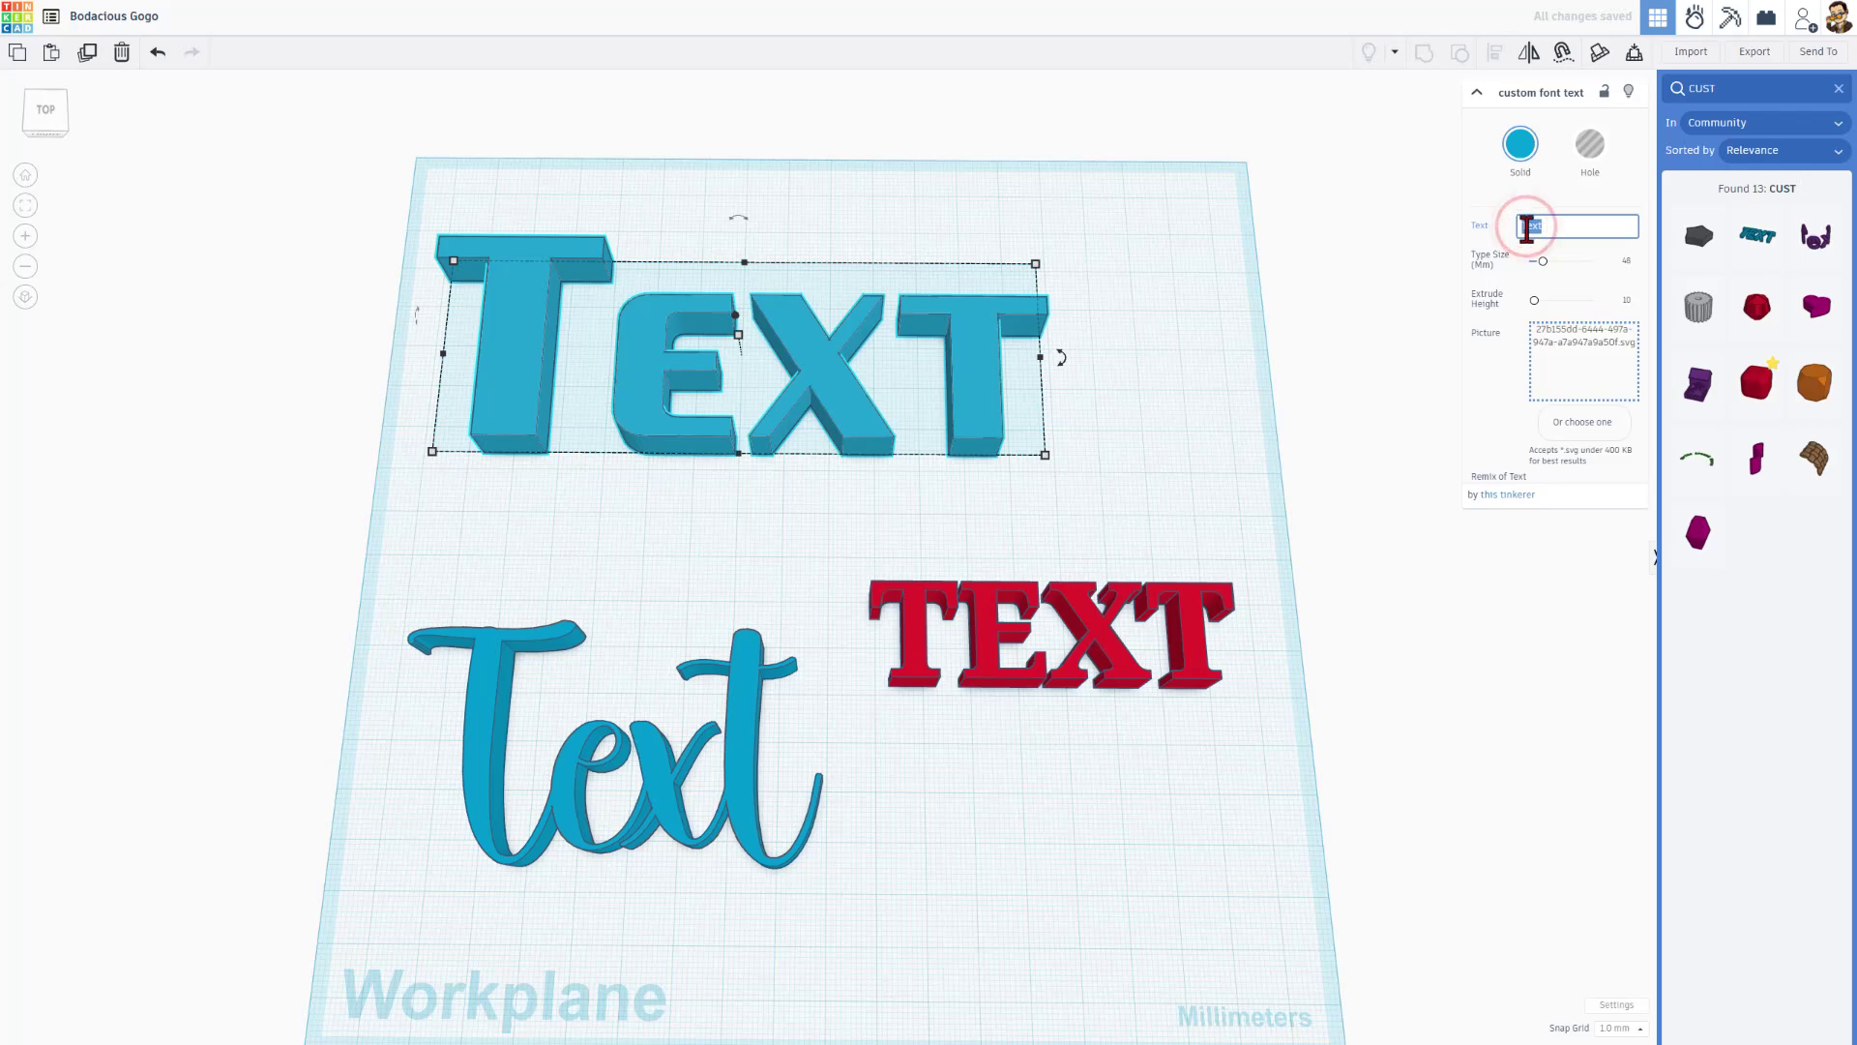
type("Detr")
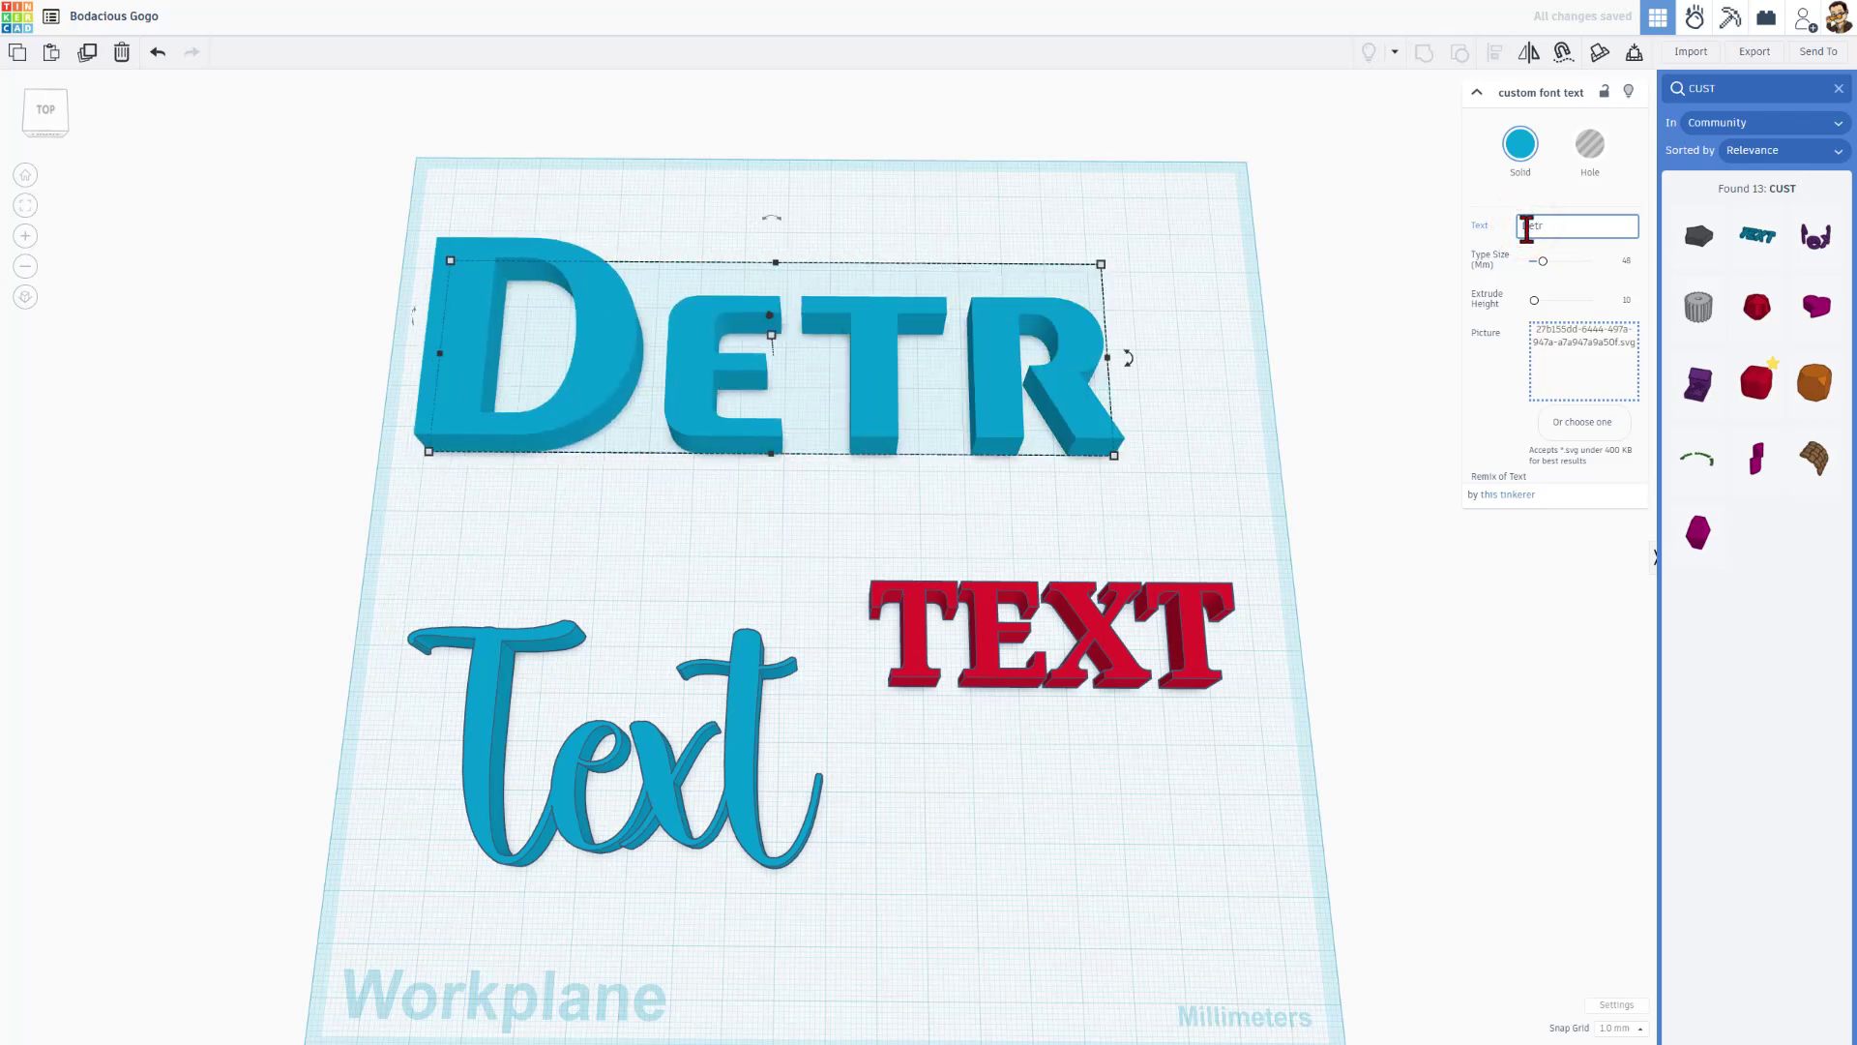
type("oit")
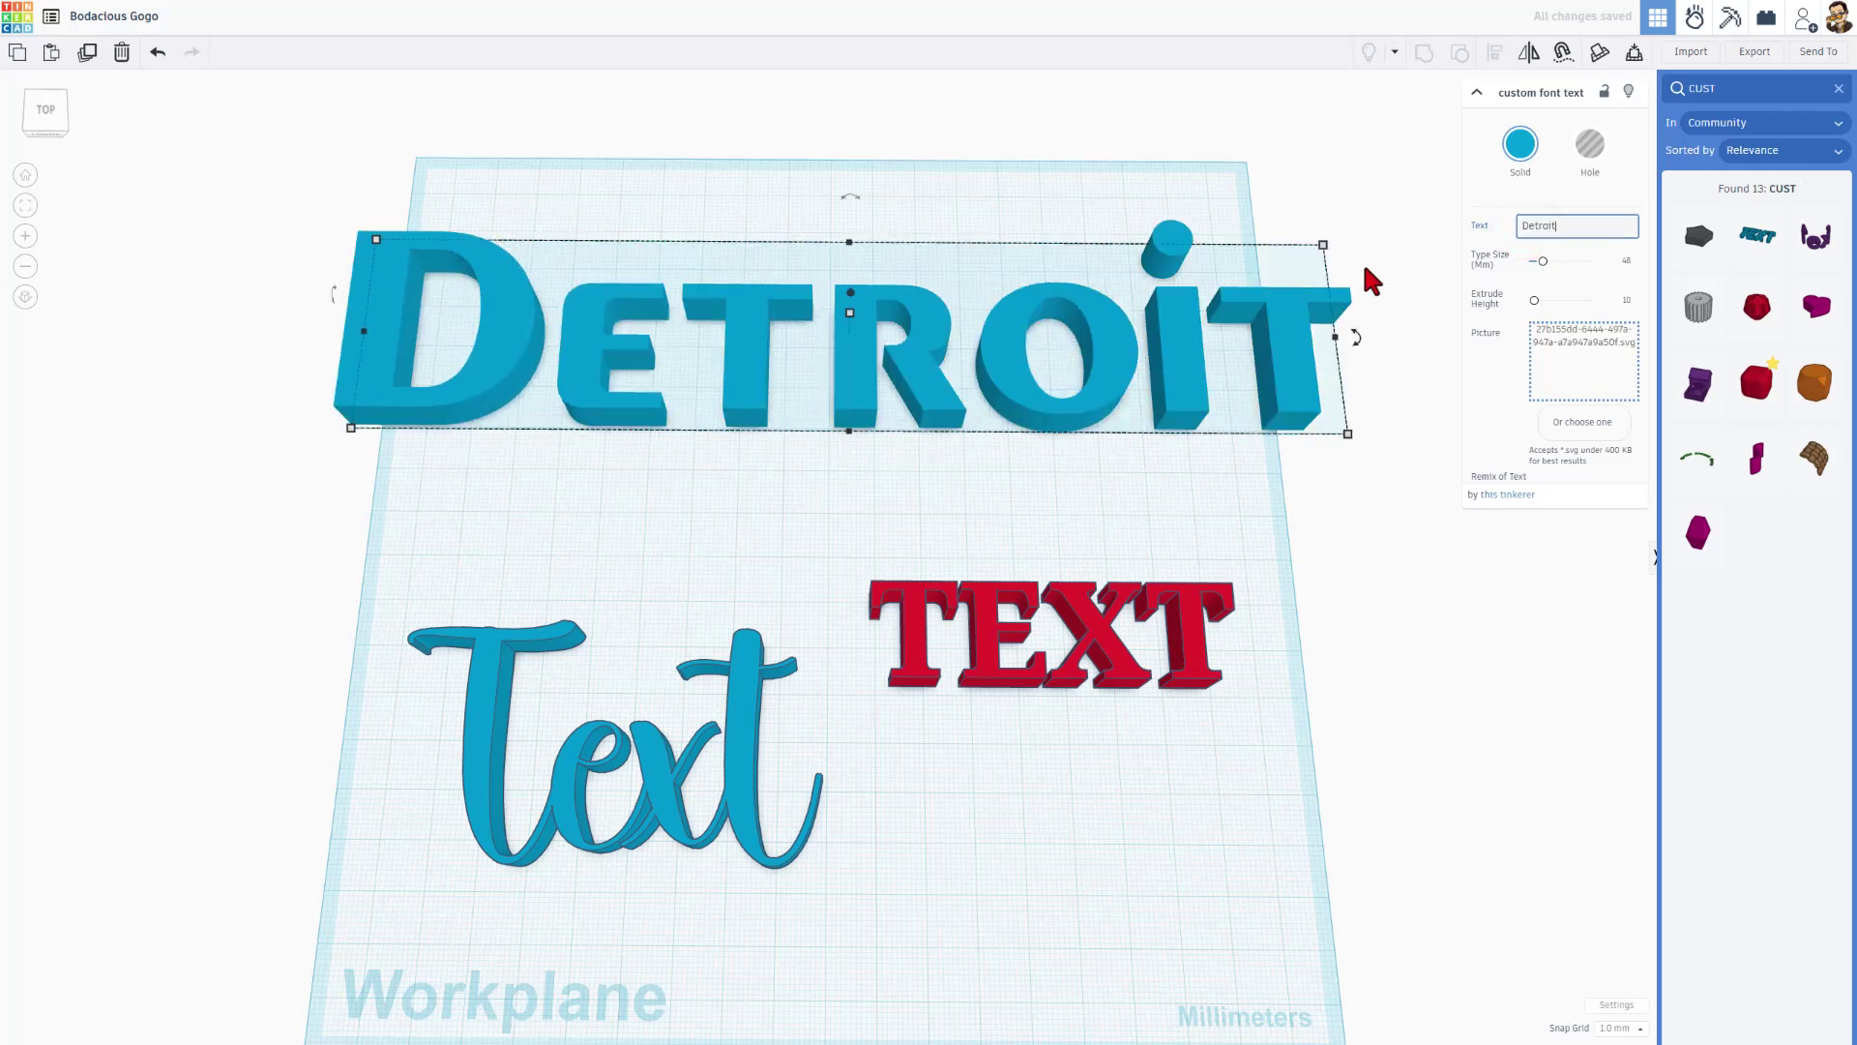
left_click(353, 430)
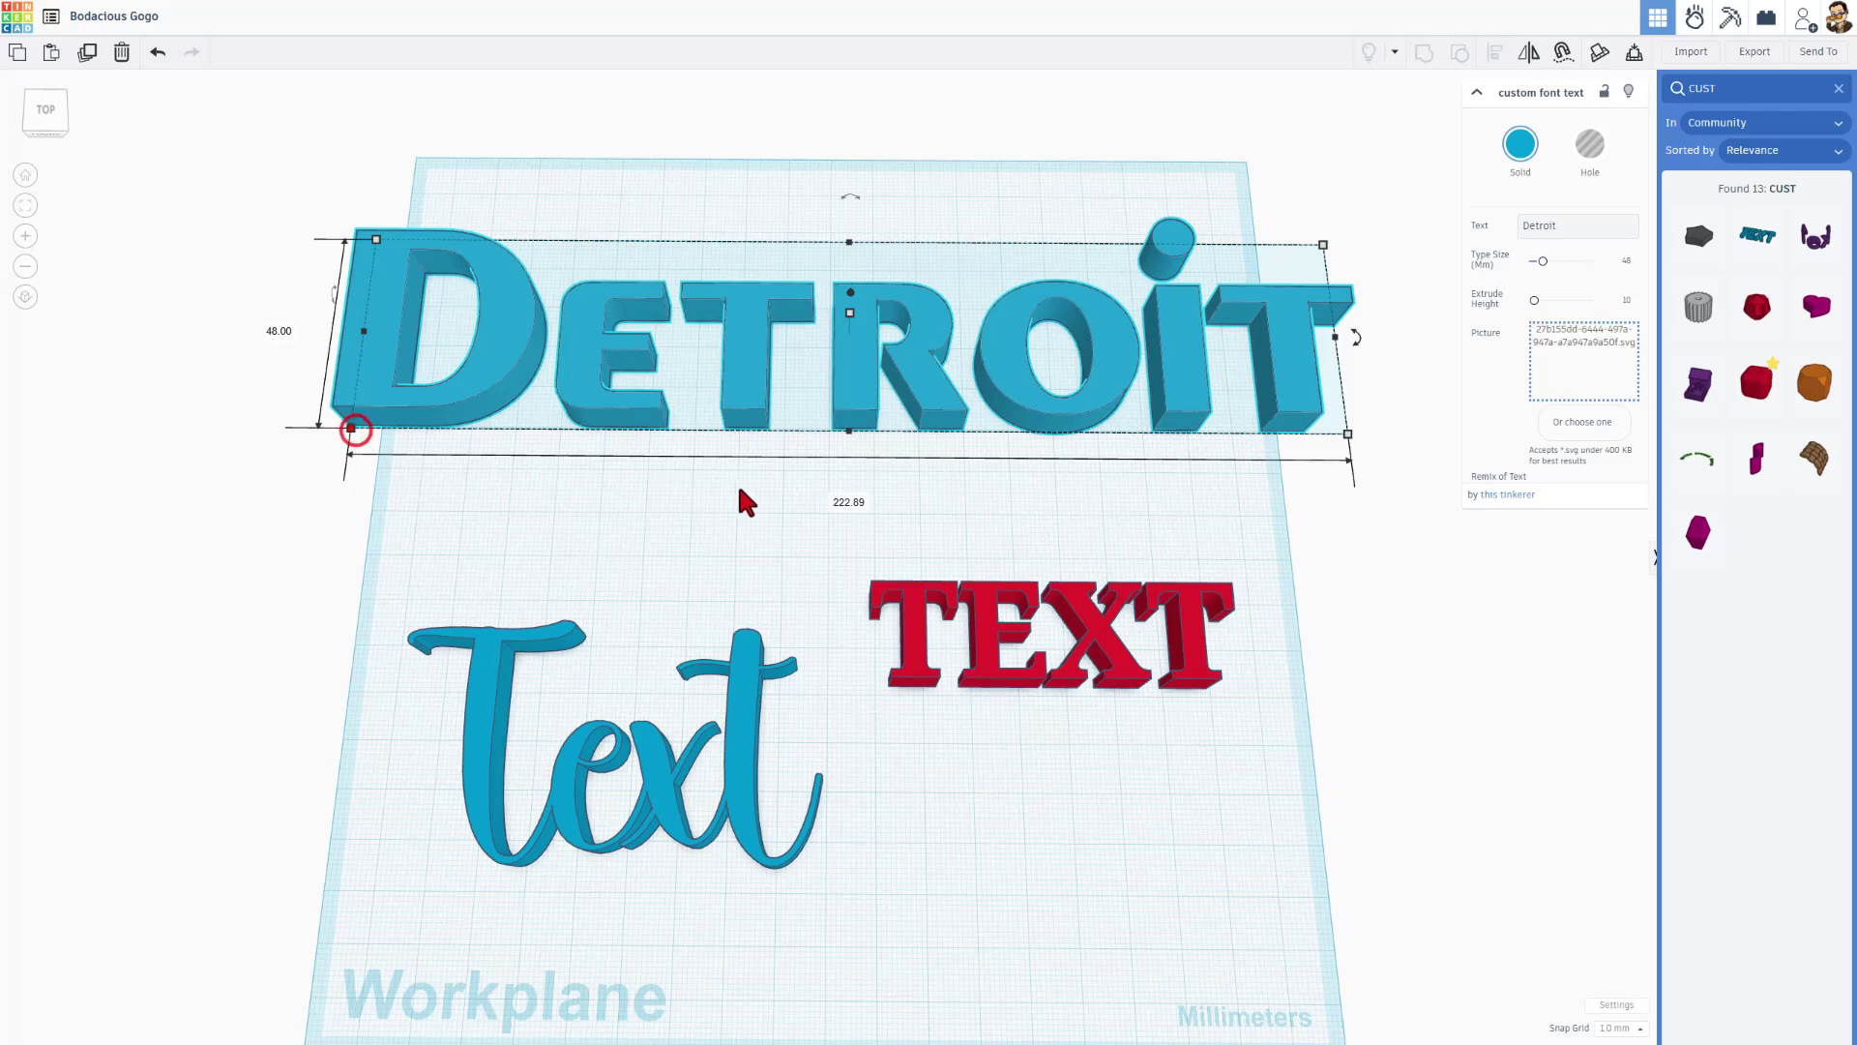
left_click(850, 503)
type("70")
key("Return")
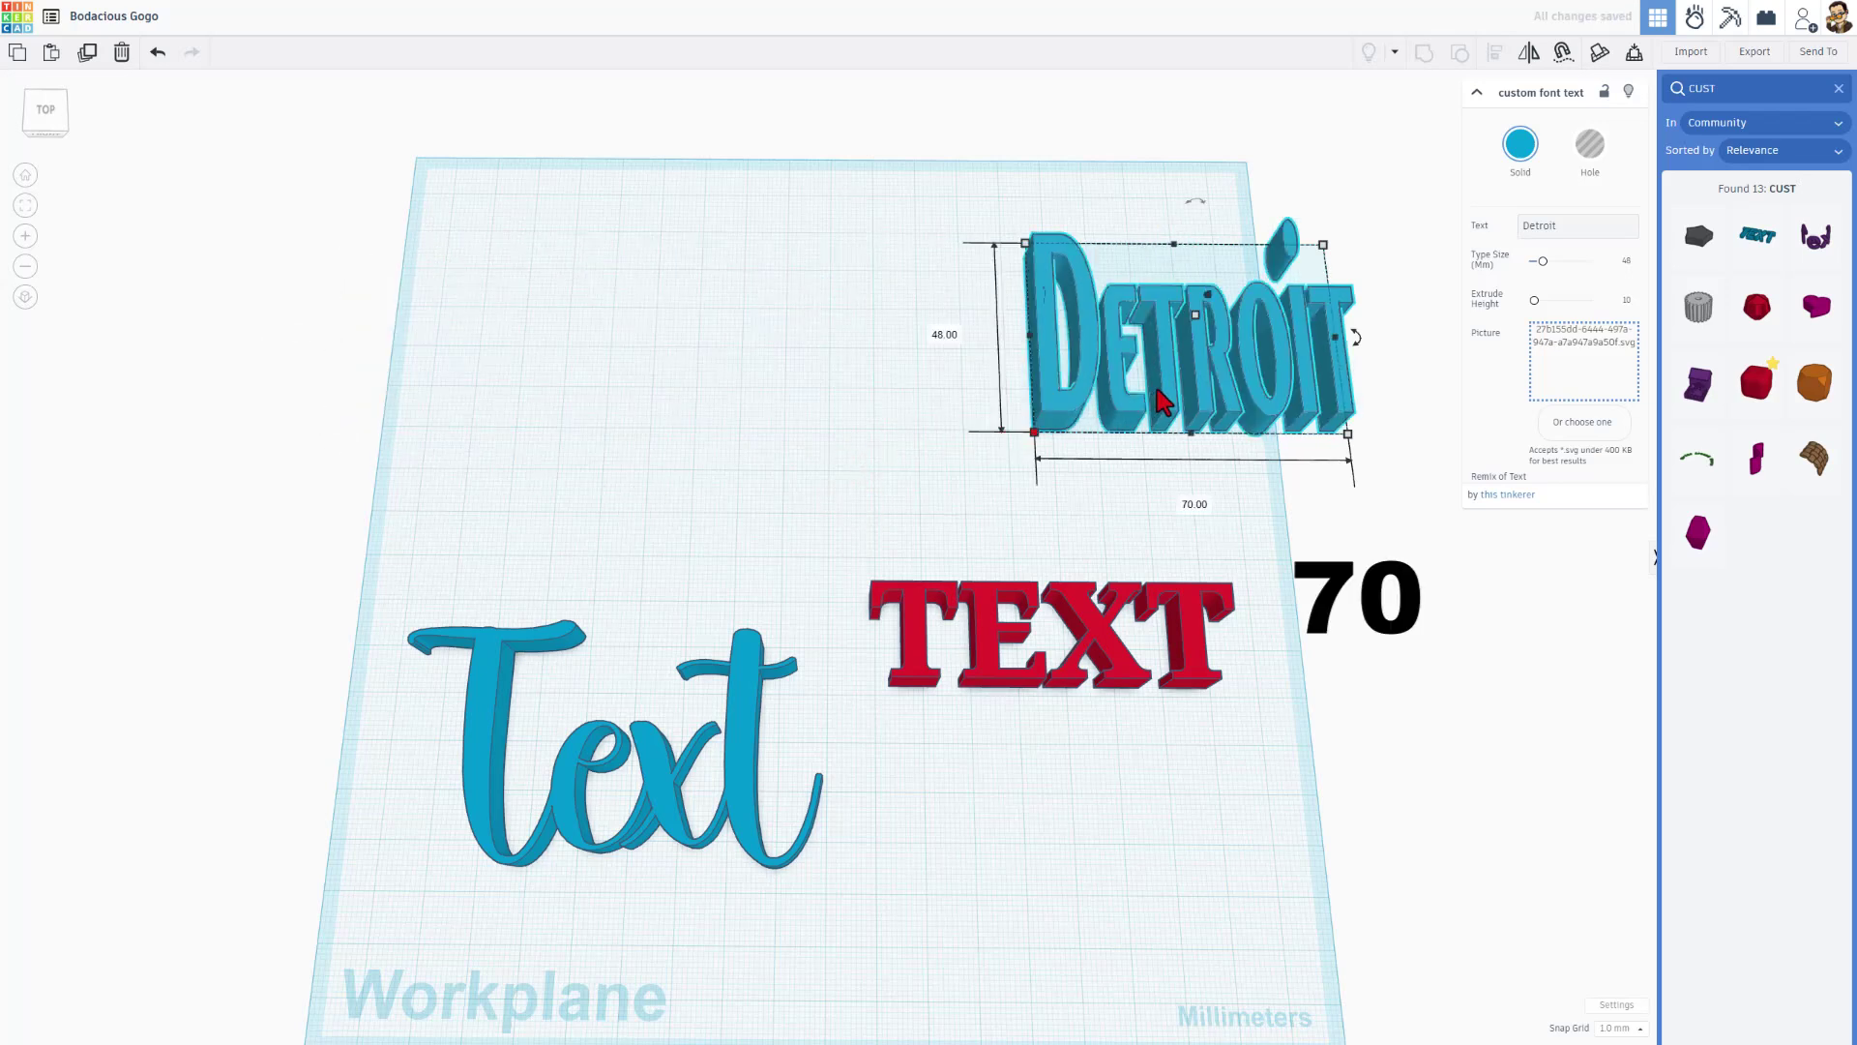
Step: Move Detroit toward the workplane's middle and set its front-to-back size to 30 mm
left_click_drag(1161, 383, 834, 402)
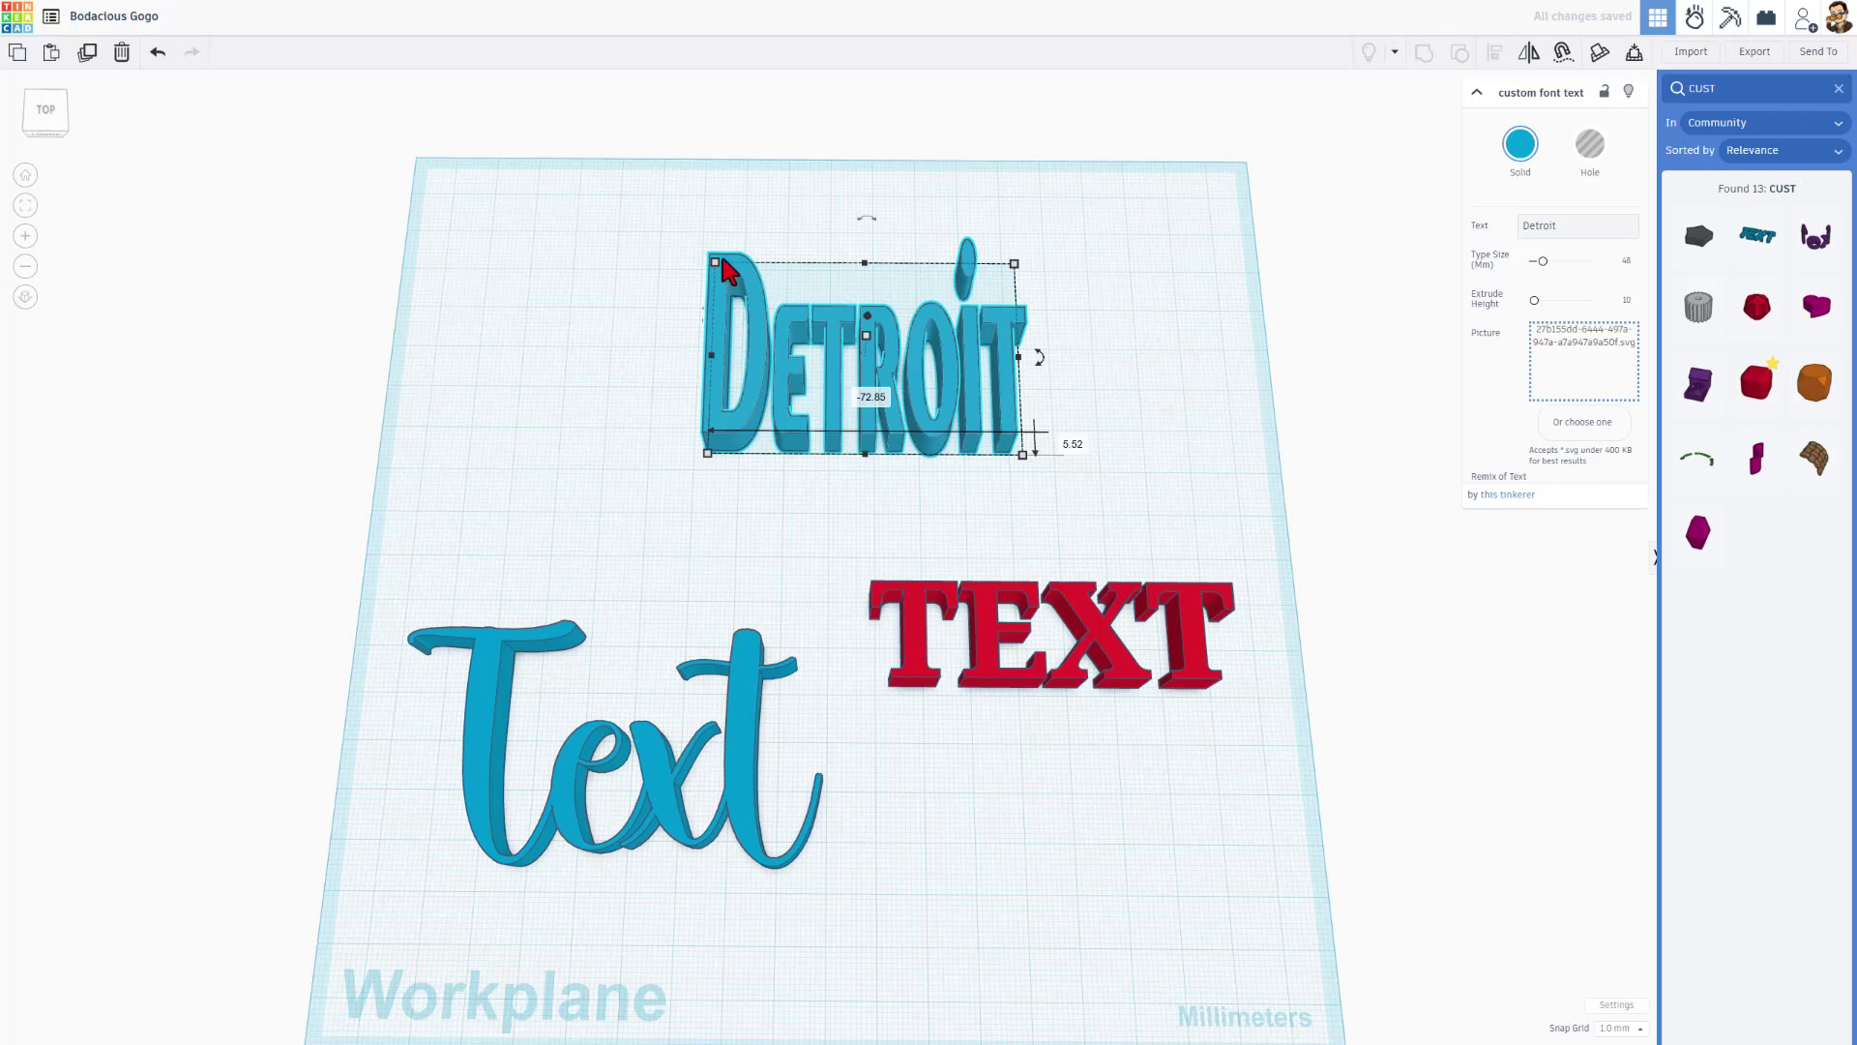
left_click(715, 262)
left_click(624, 355)
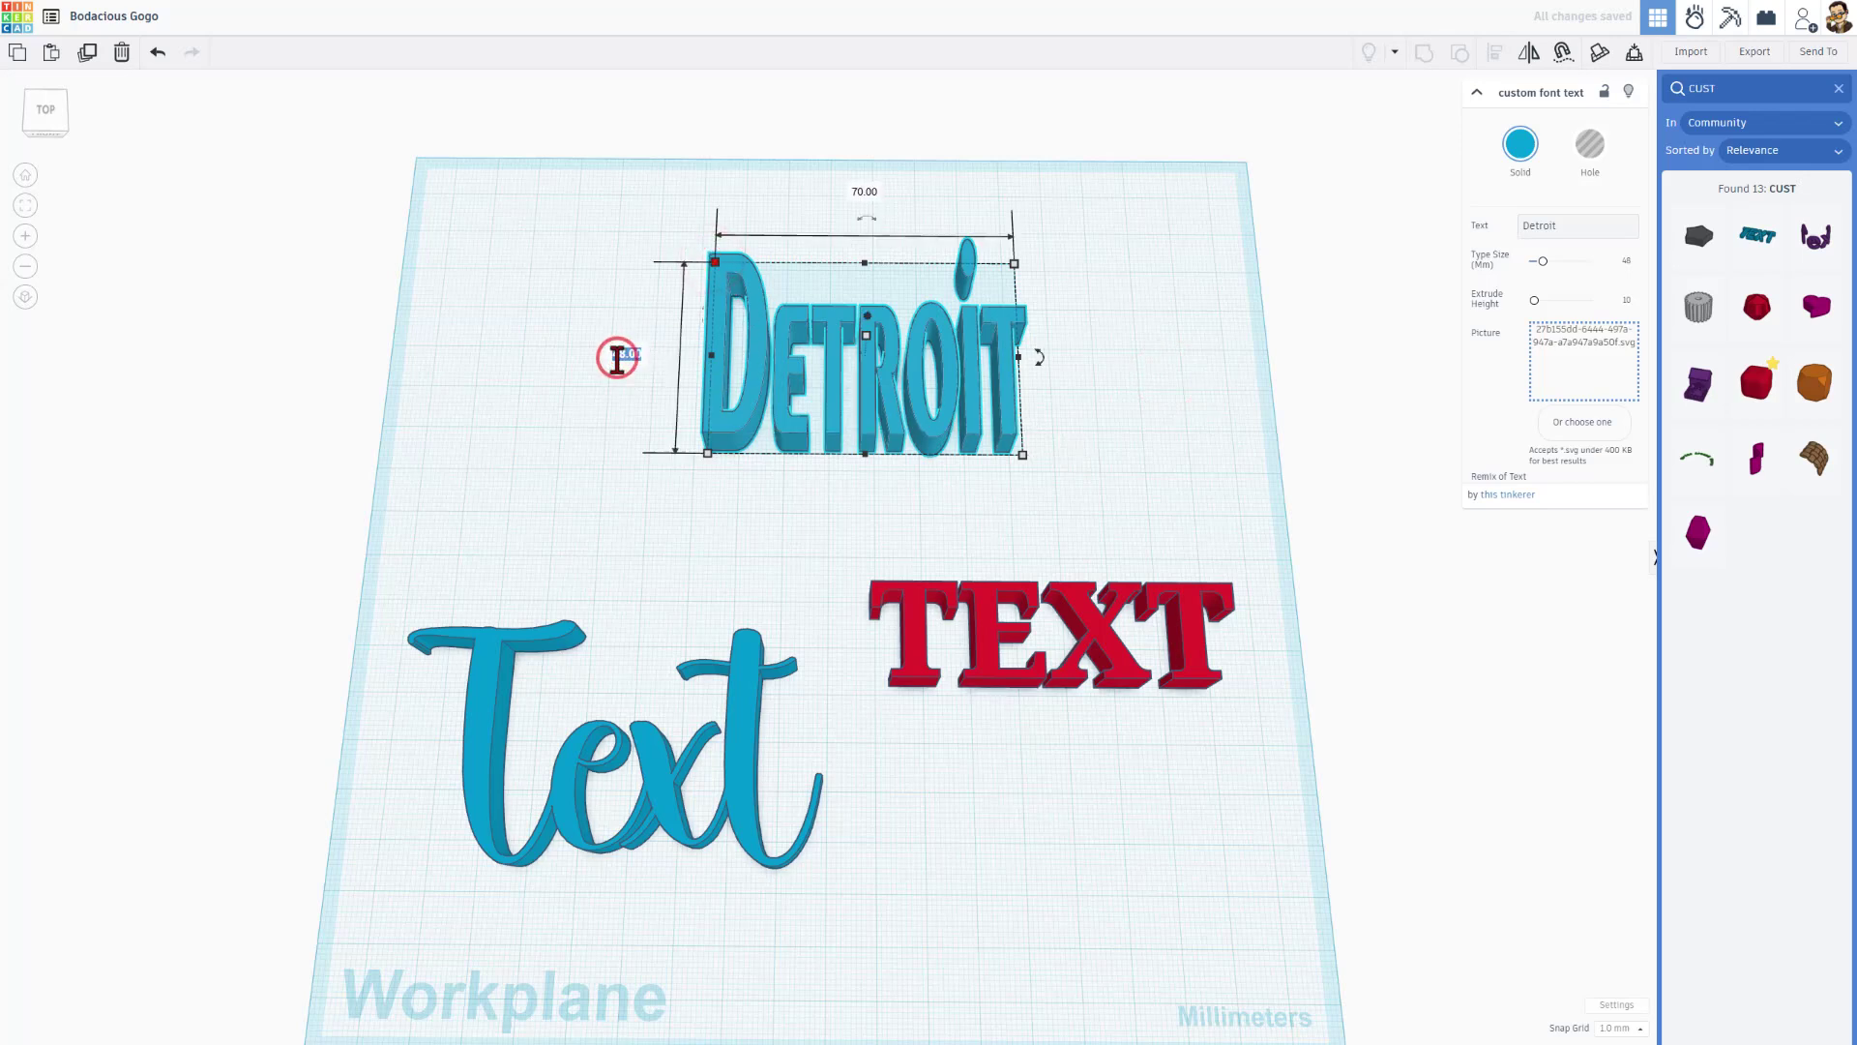
type("30")
key("Return")
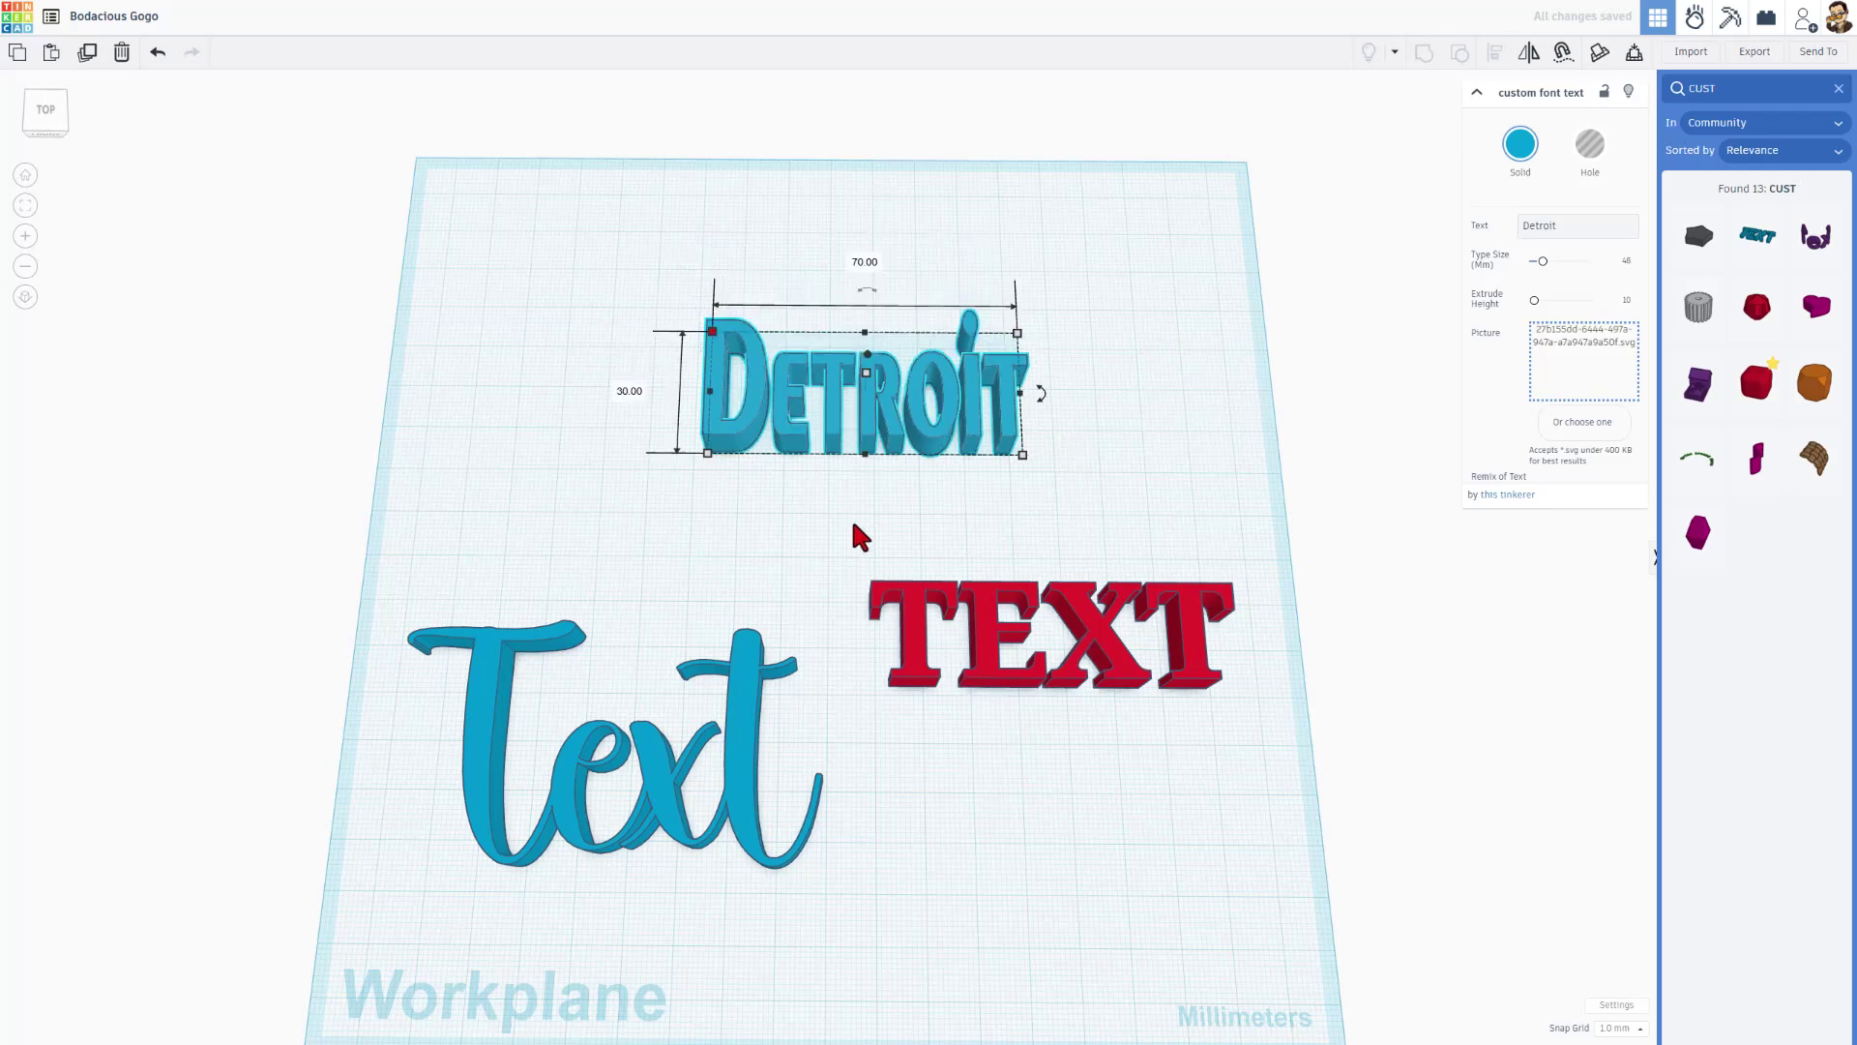
right_click_drag(859, 537, 850, 329)
mouse_move(850, 329)
left_mouse_down()
mouse_move(849, 378)
mouse_move(846, 355)
left_mouse_up()
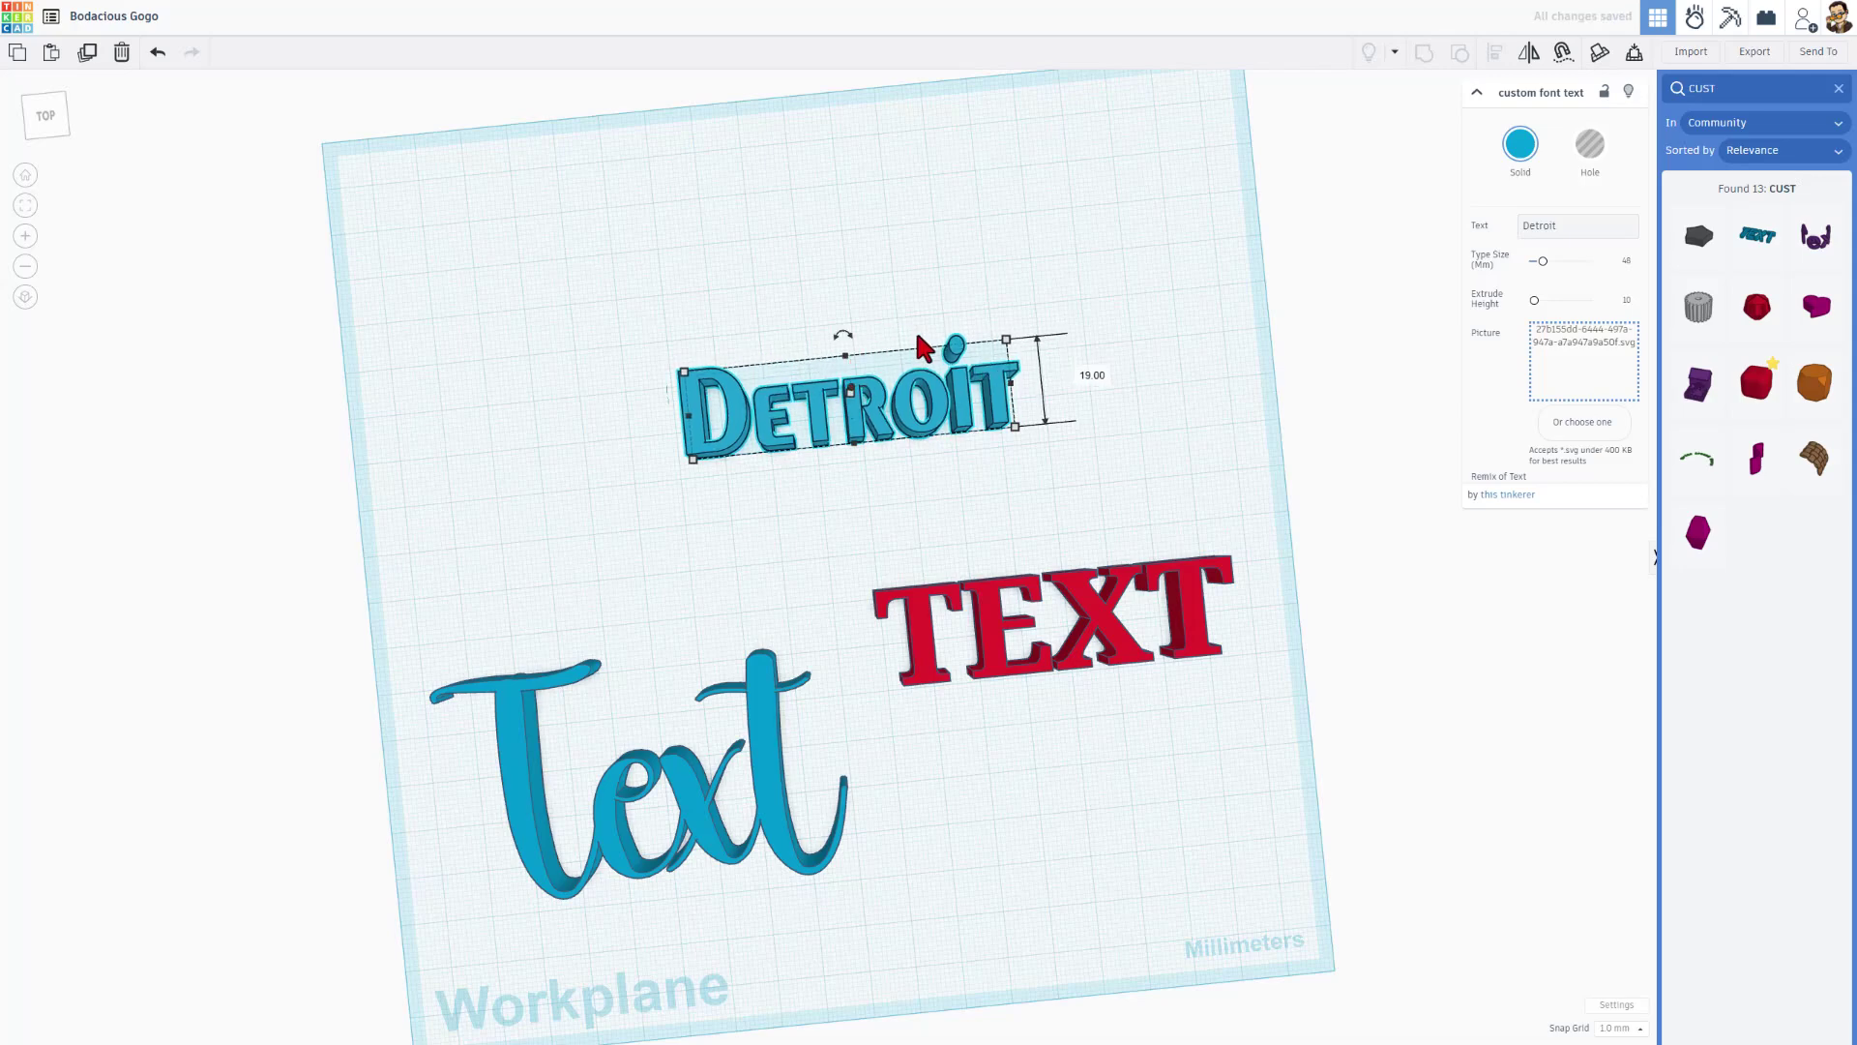
left_click(935, 469)
right_click_drag(935, 470, 1009, 389)
Step: Set the Detroit text's height to 2 mm
left_click(851, 411)
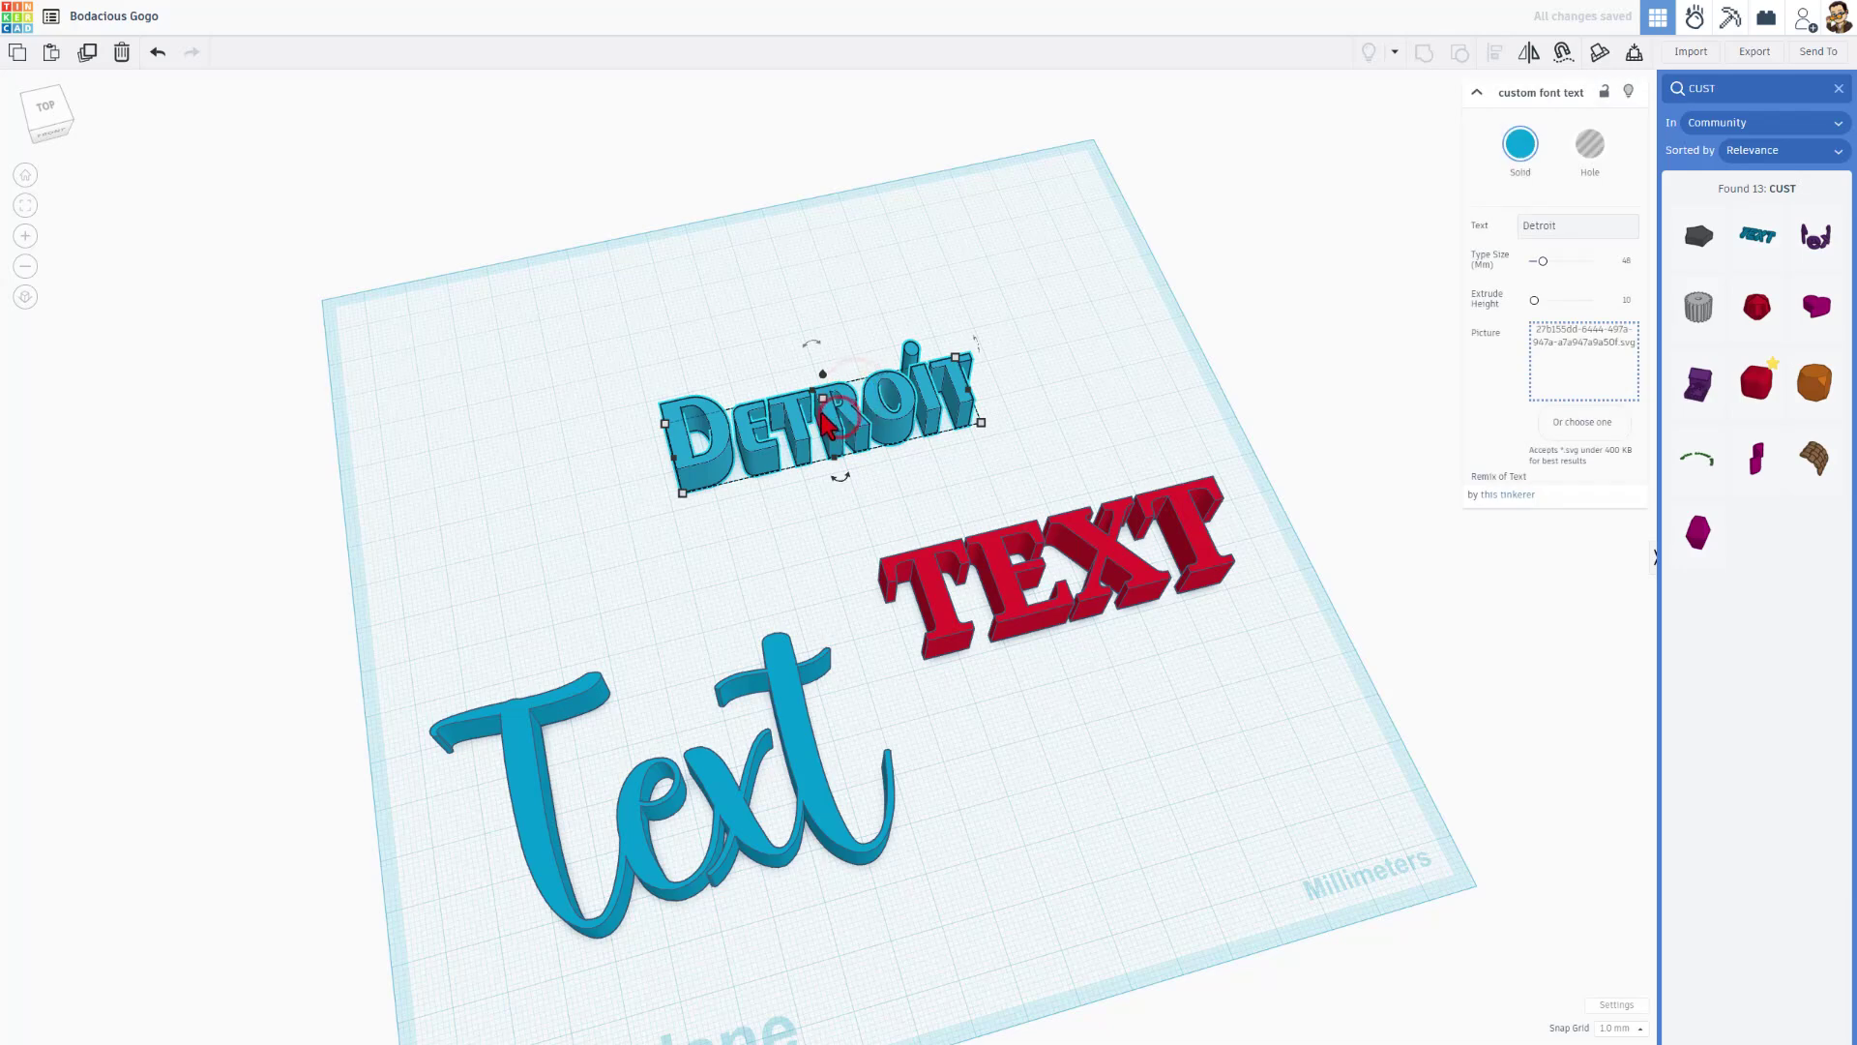
left_click(883, 411)
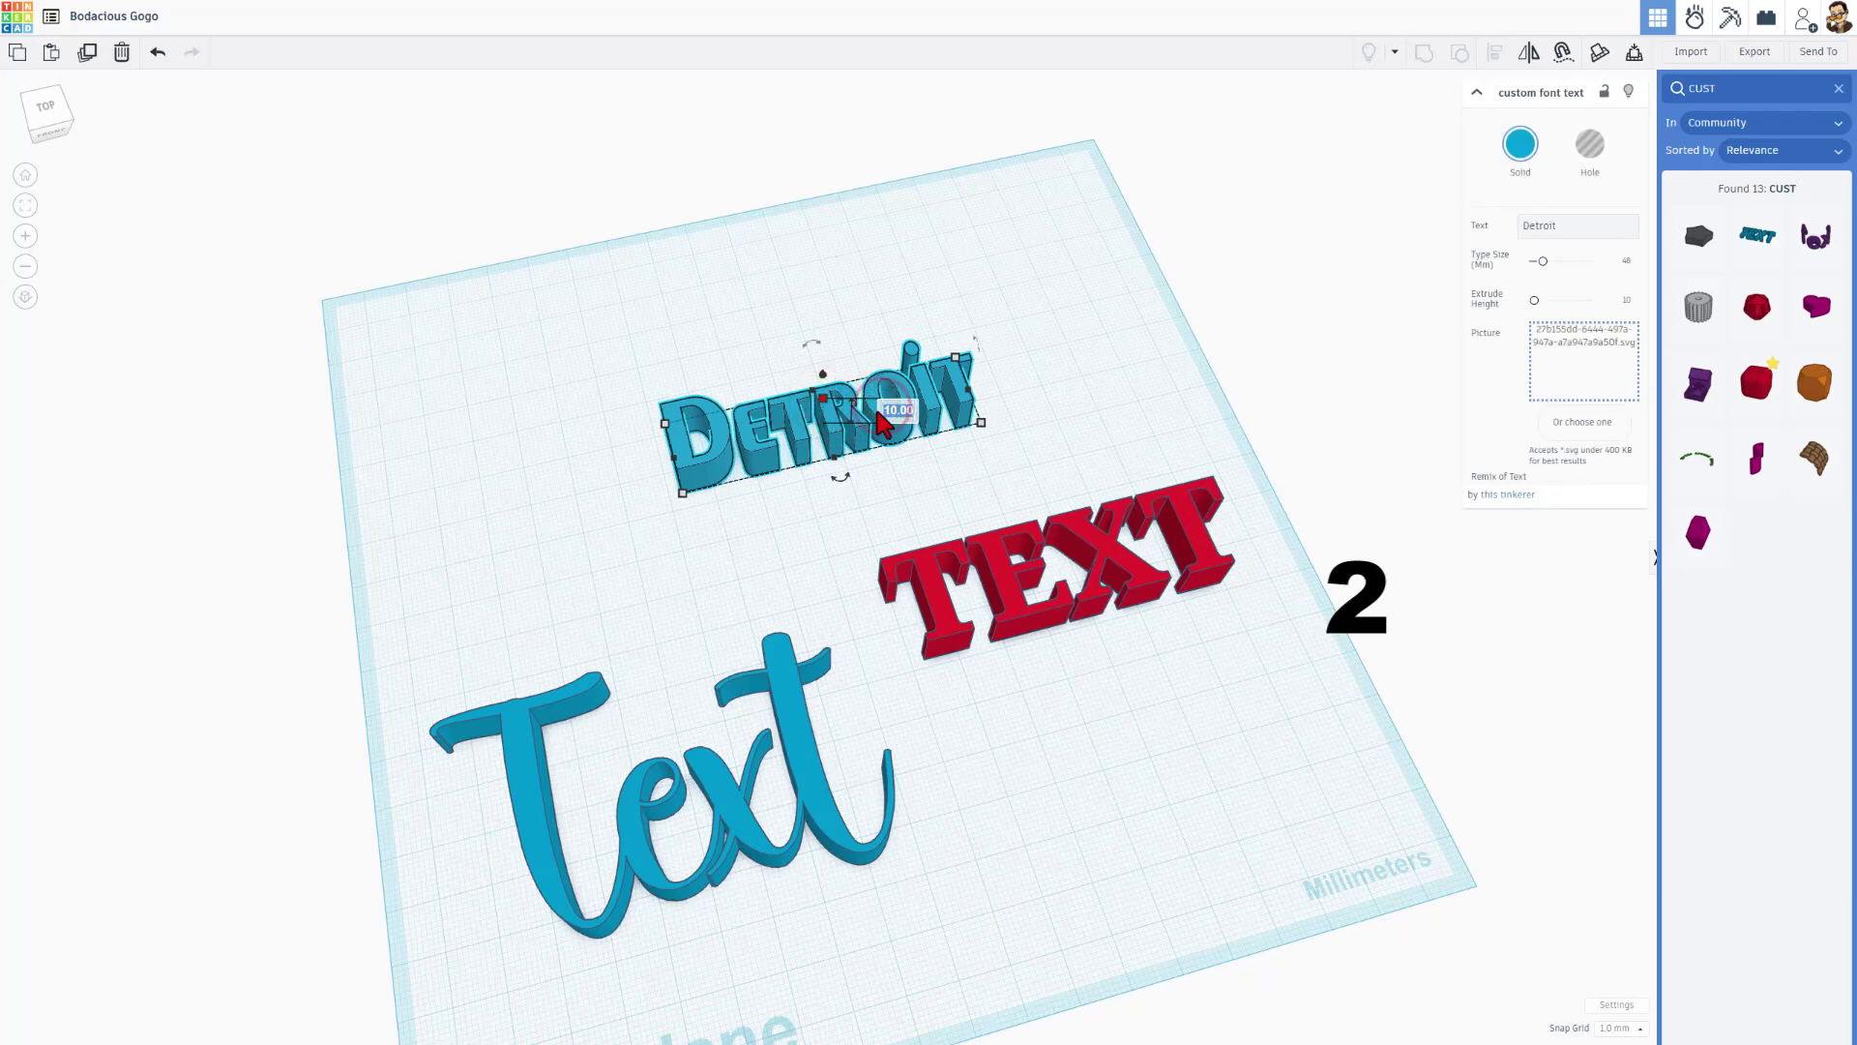
type("2")
key("Return")
right_click_drag(883, 422, 854, 482)
left_click(854, 484)
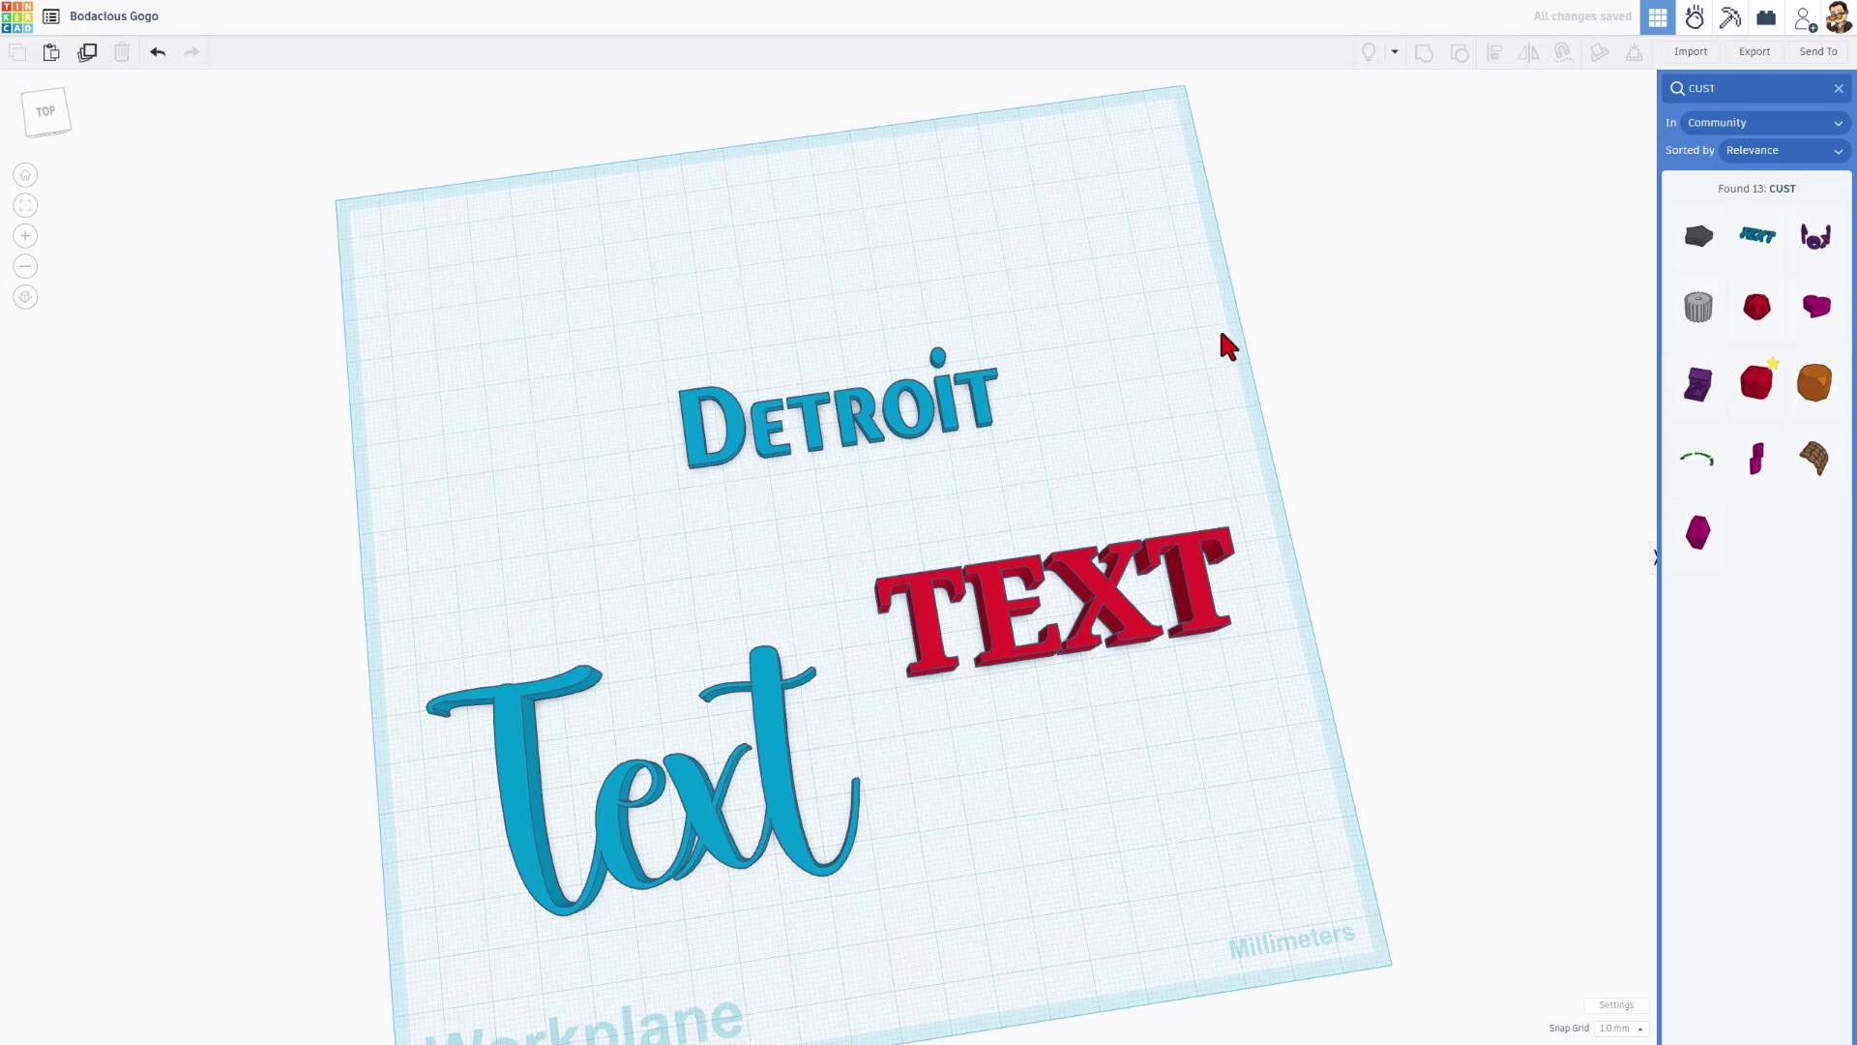
Step: Export the selected Detroit text as an SVG file into Downloads
left_click(745, 432)
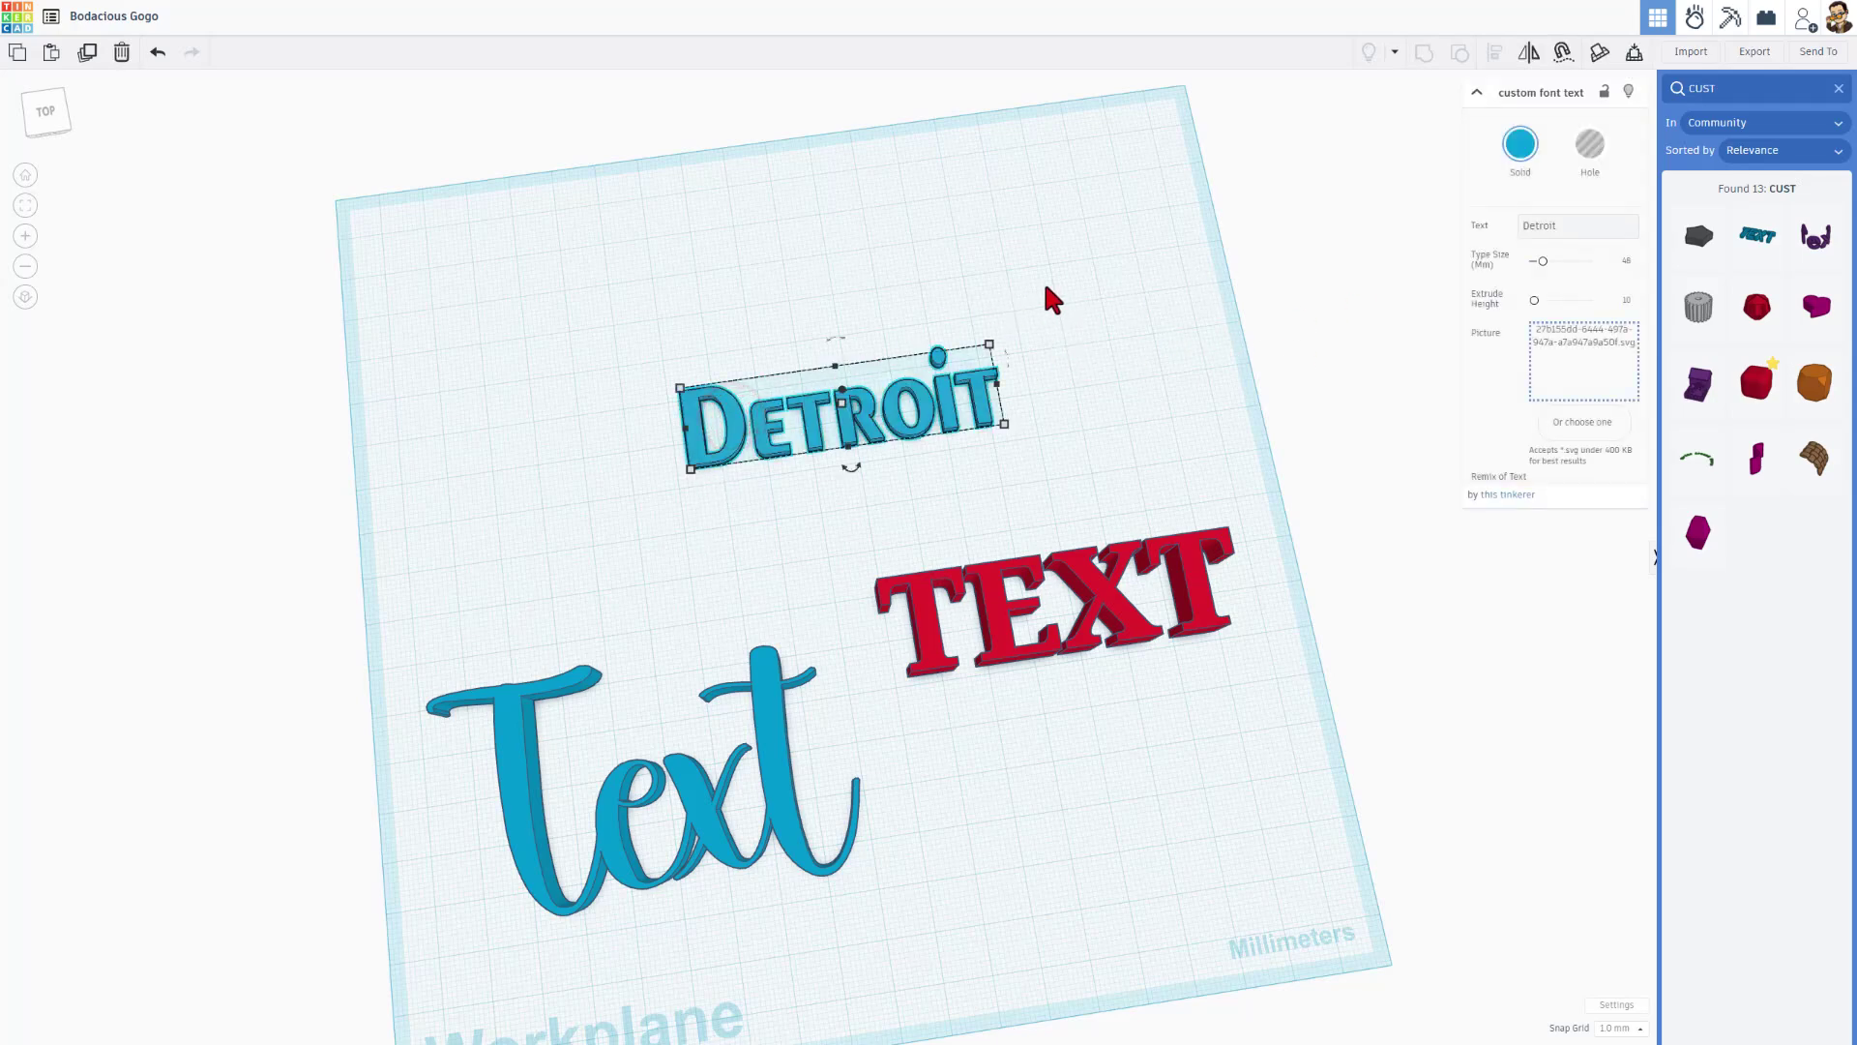
right_click_drag(880, 394, 1576, 107)
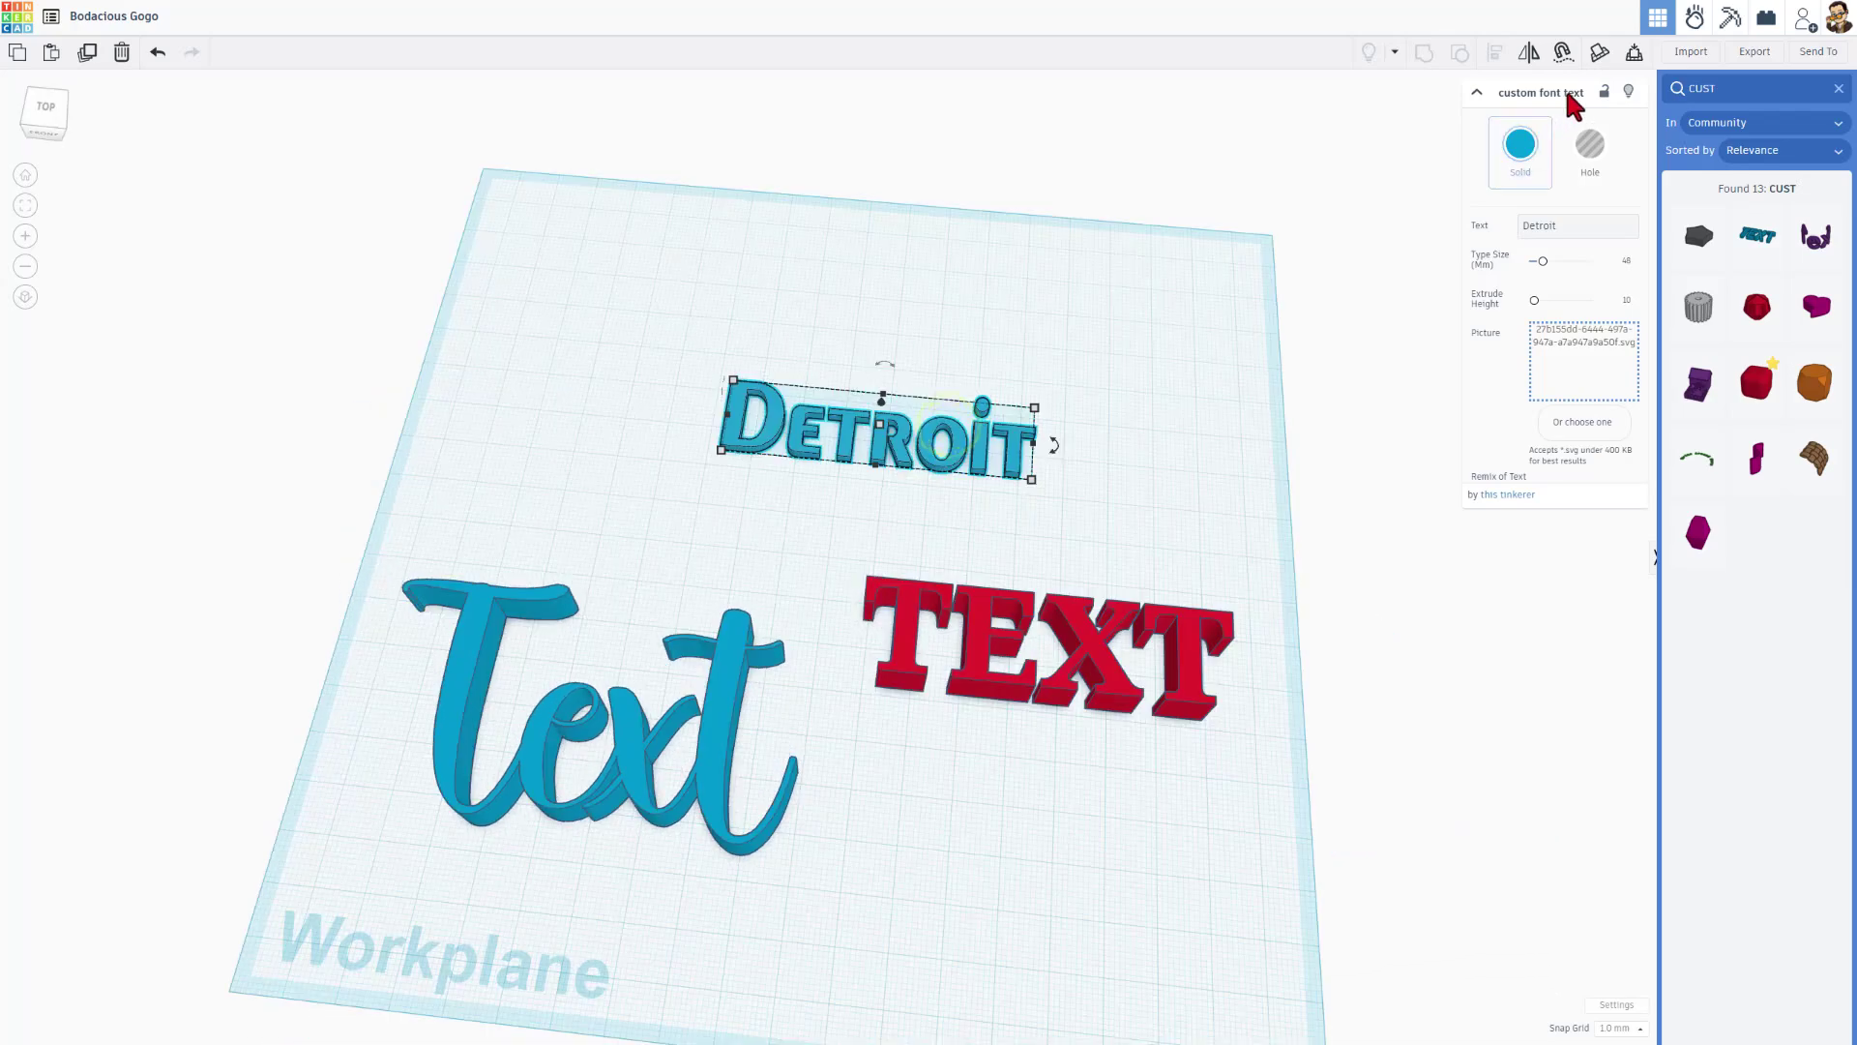
left_click(1747, 60)
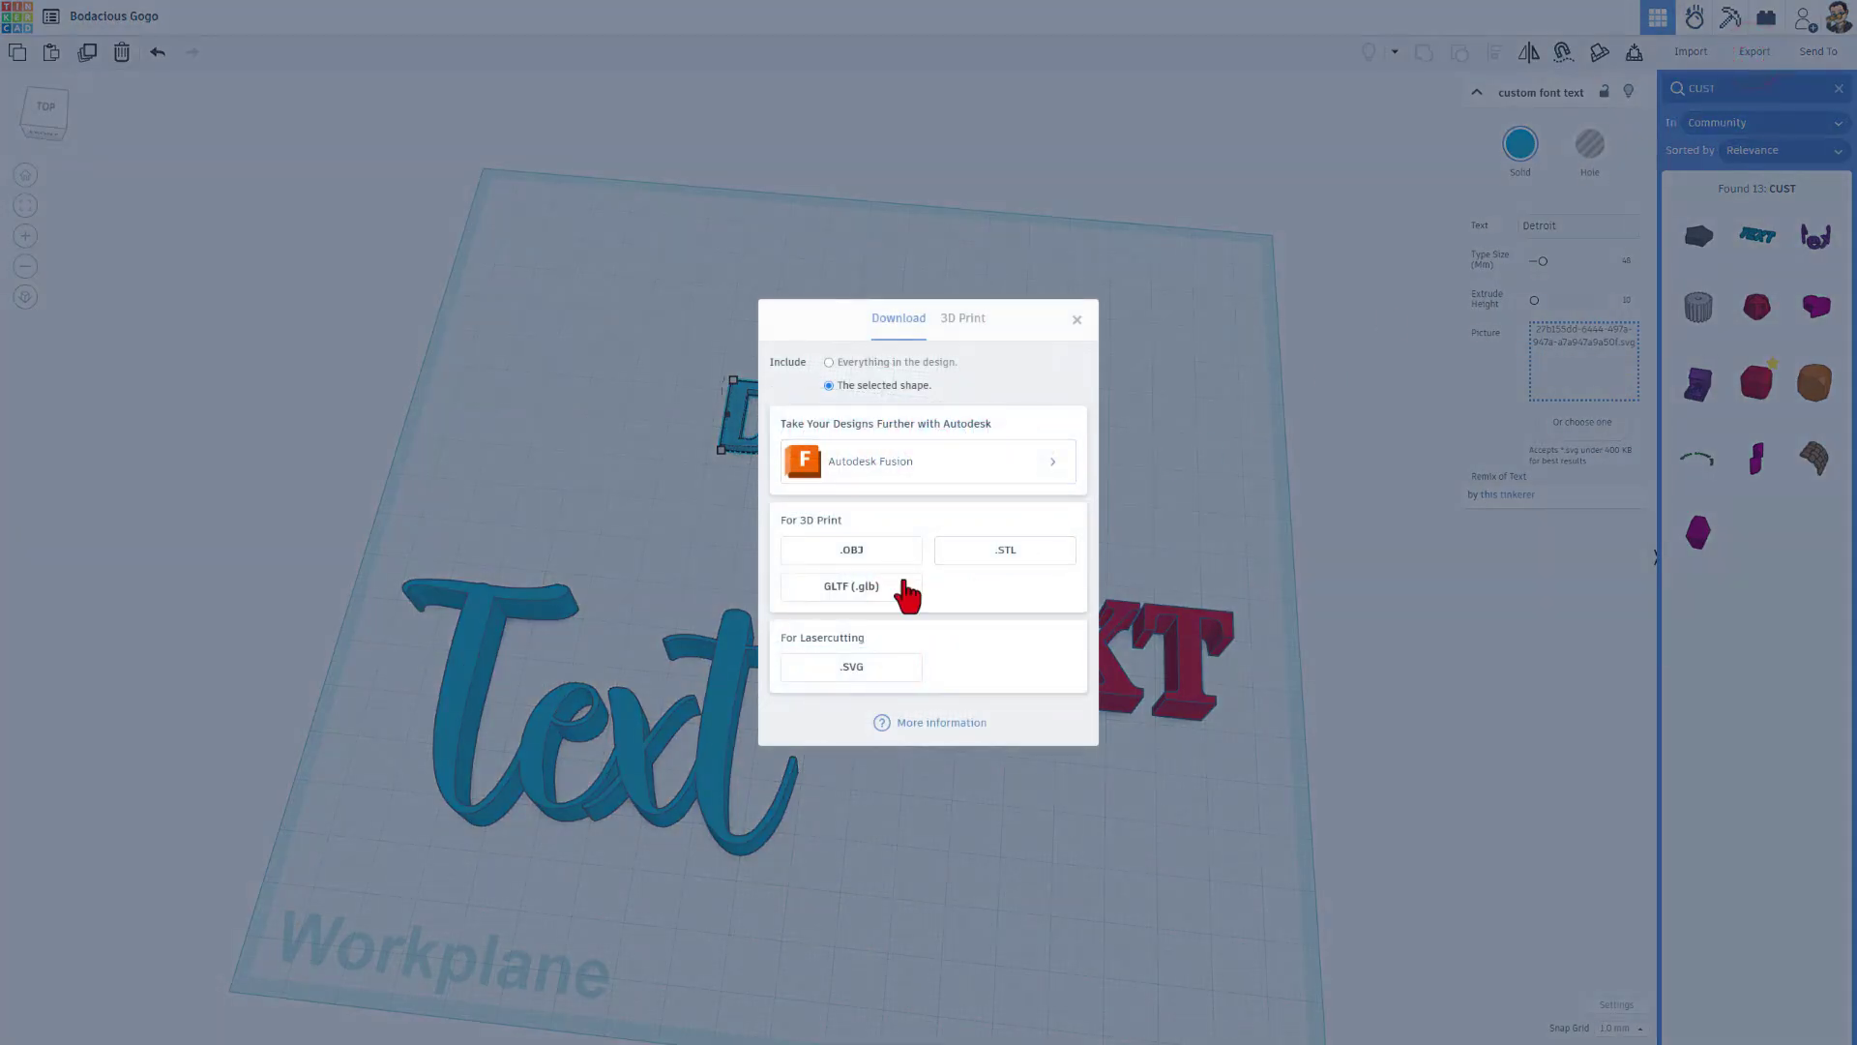
left_click(851, 667)
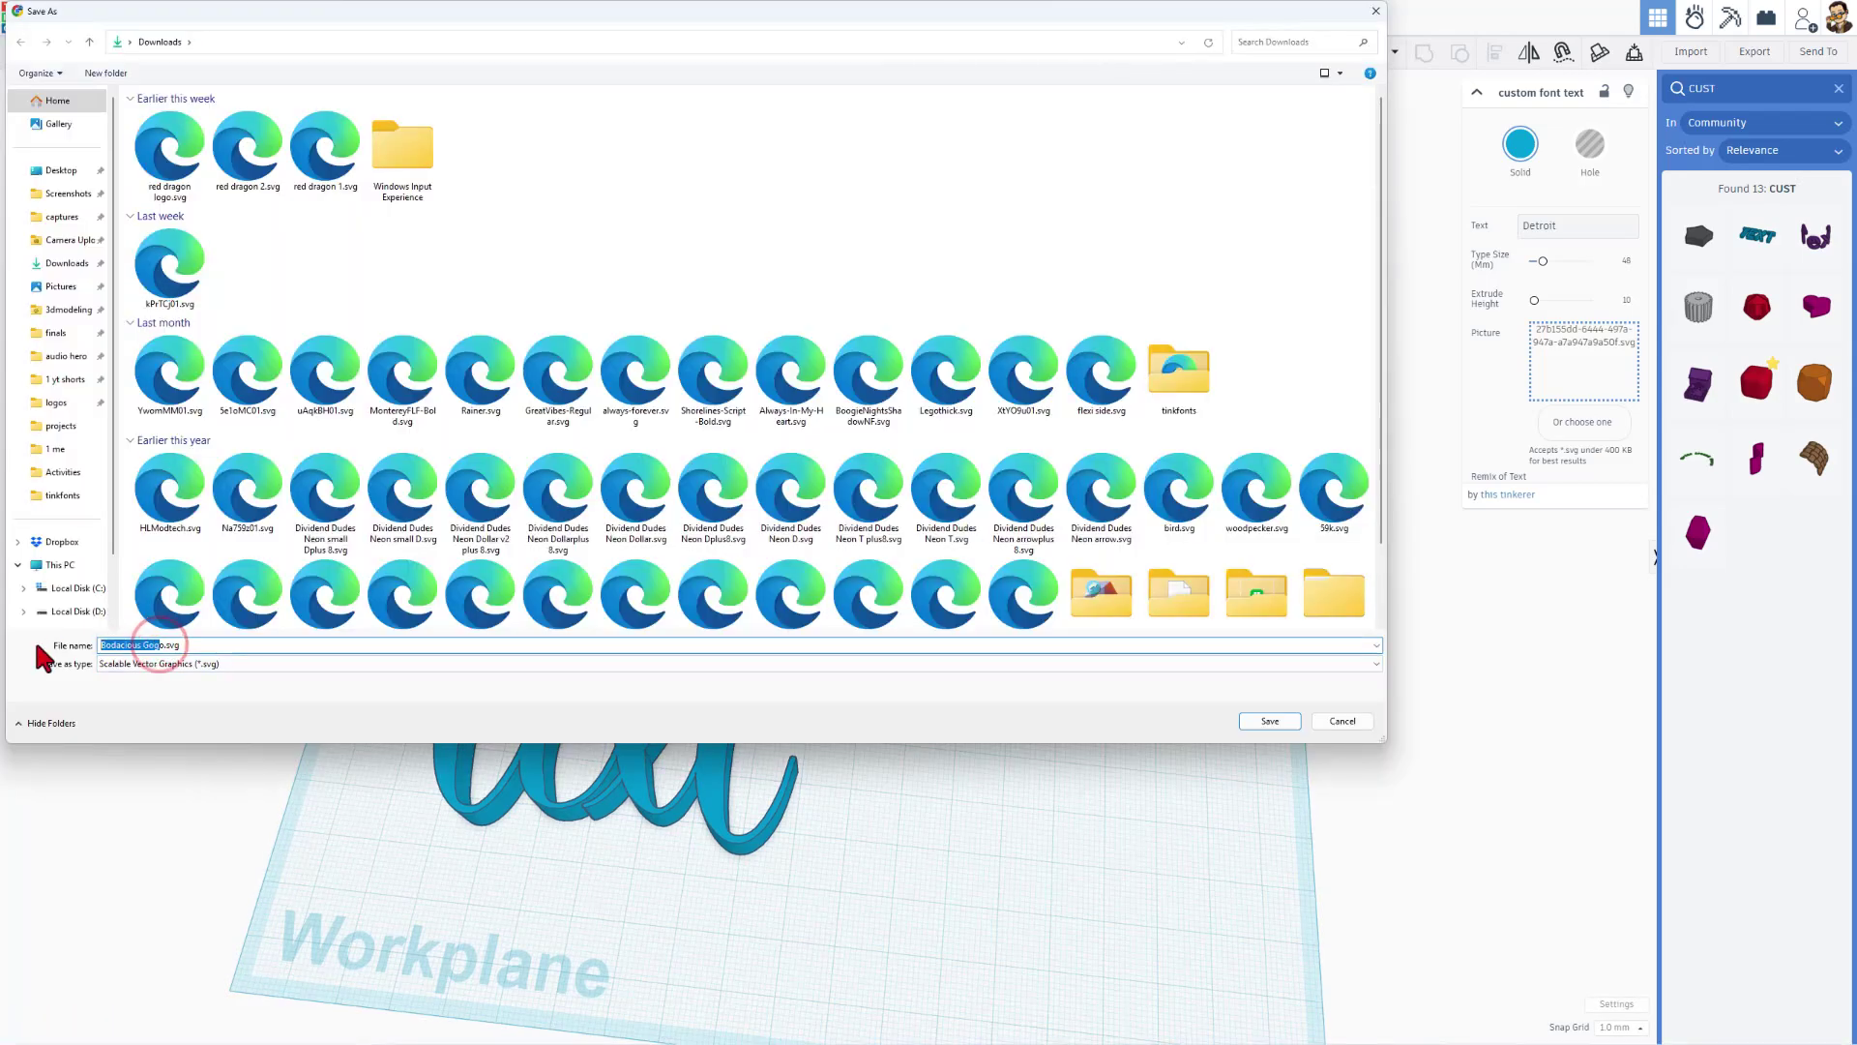
type("det")
type("roit")
key("Return")
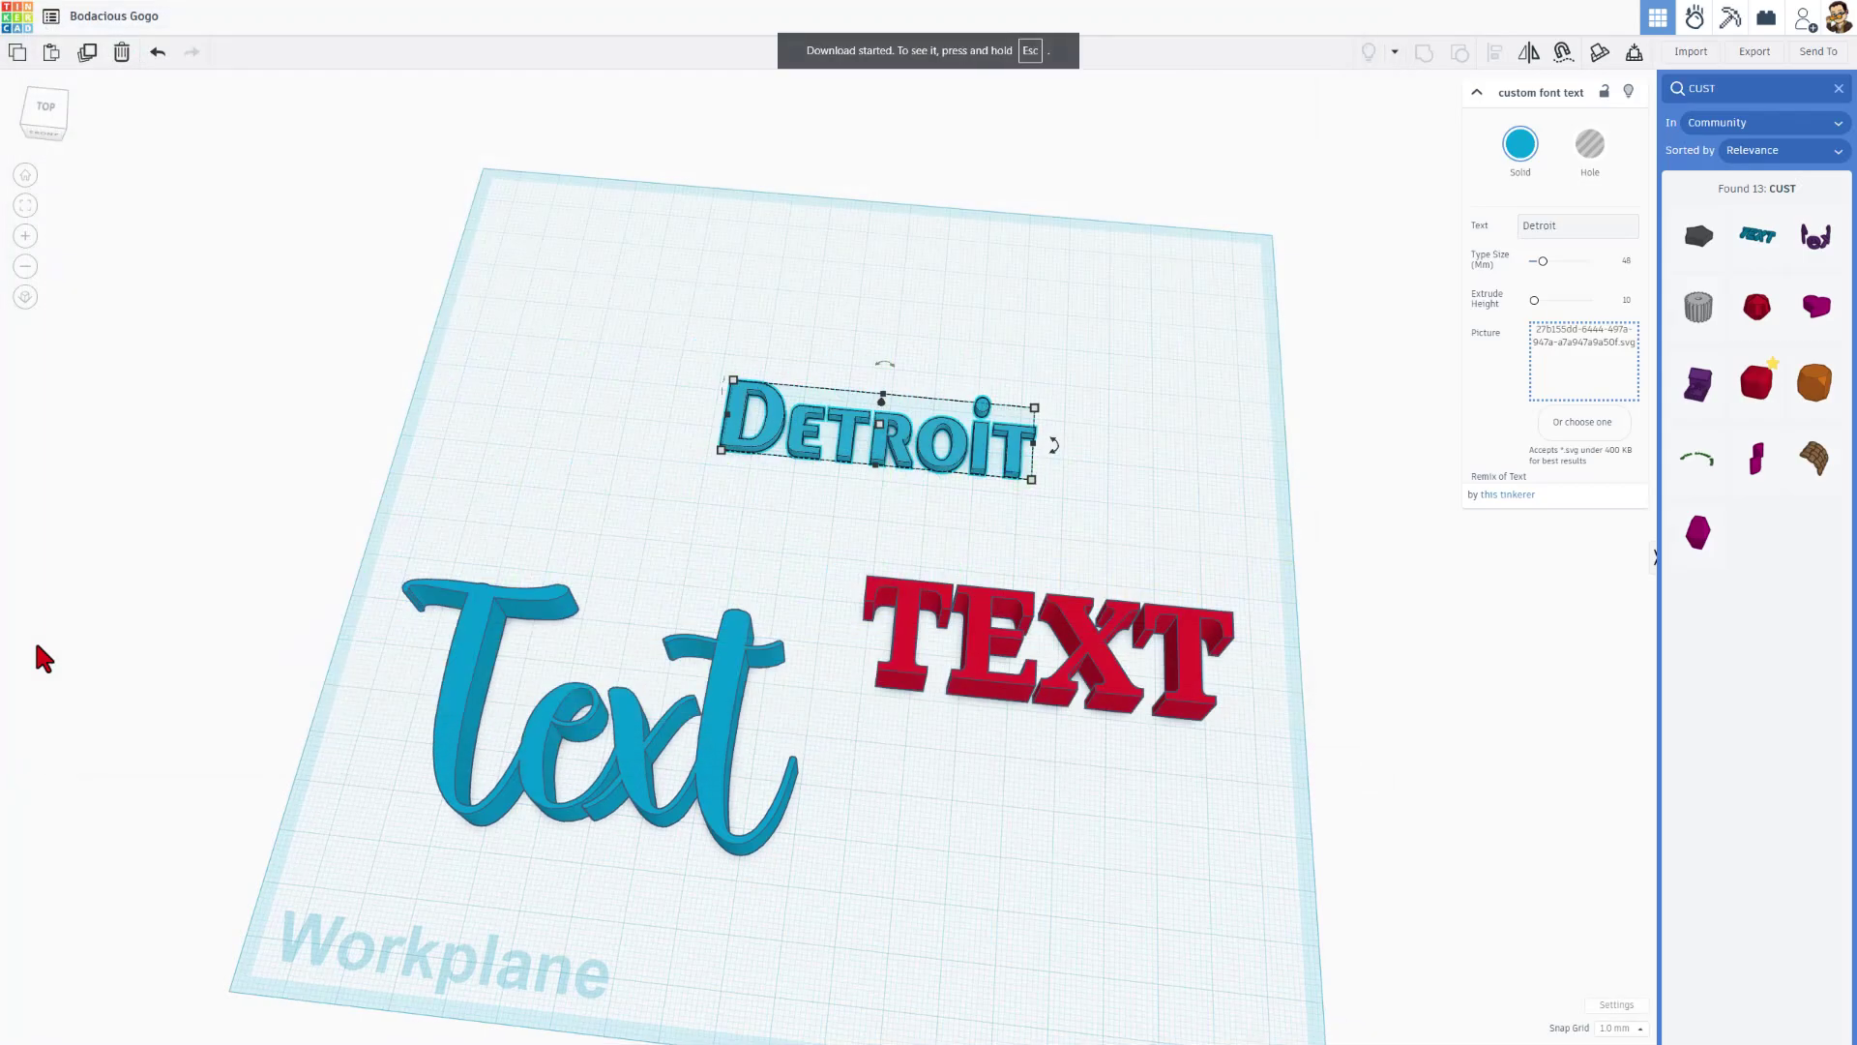
Step: Import det.svg with Center on set to Art at 100% scale
left_click(1693, 53)
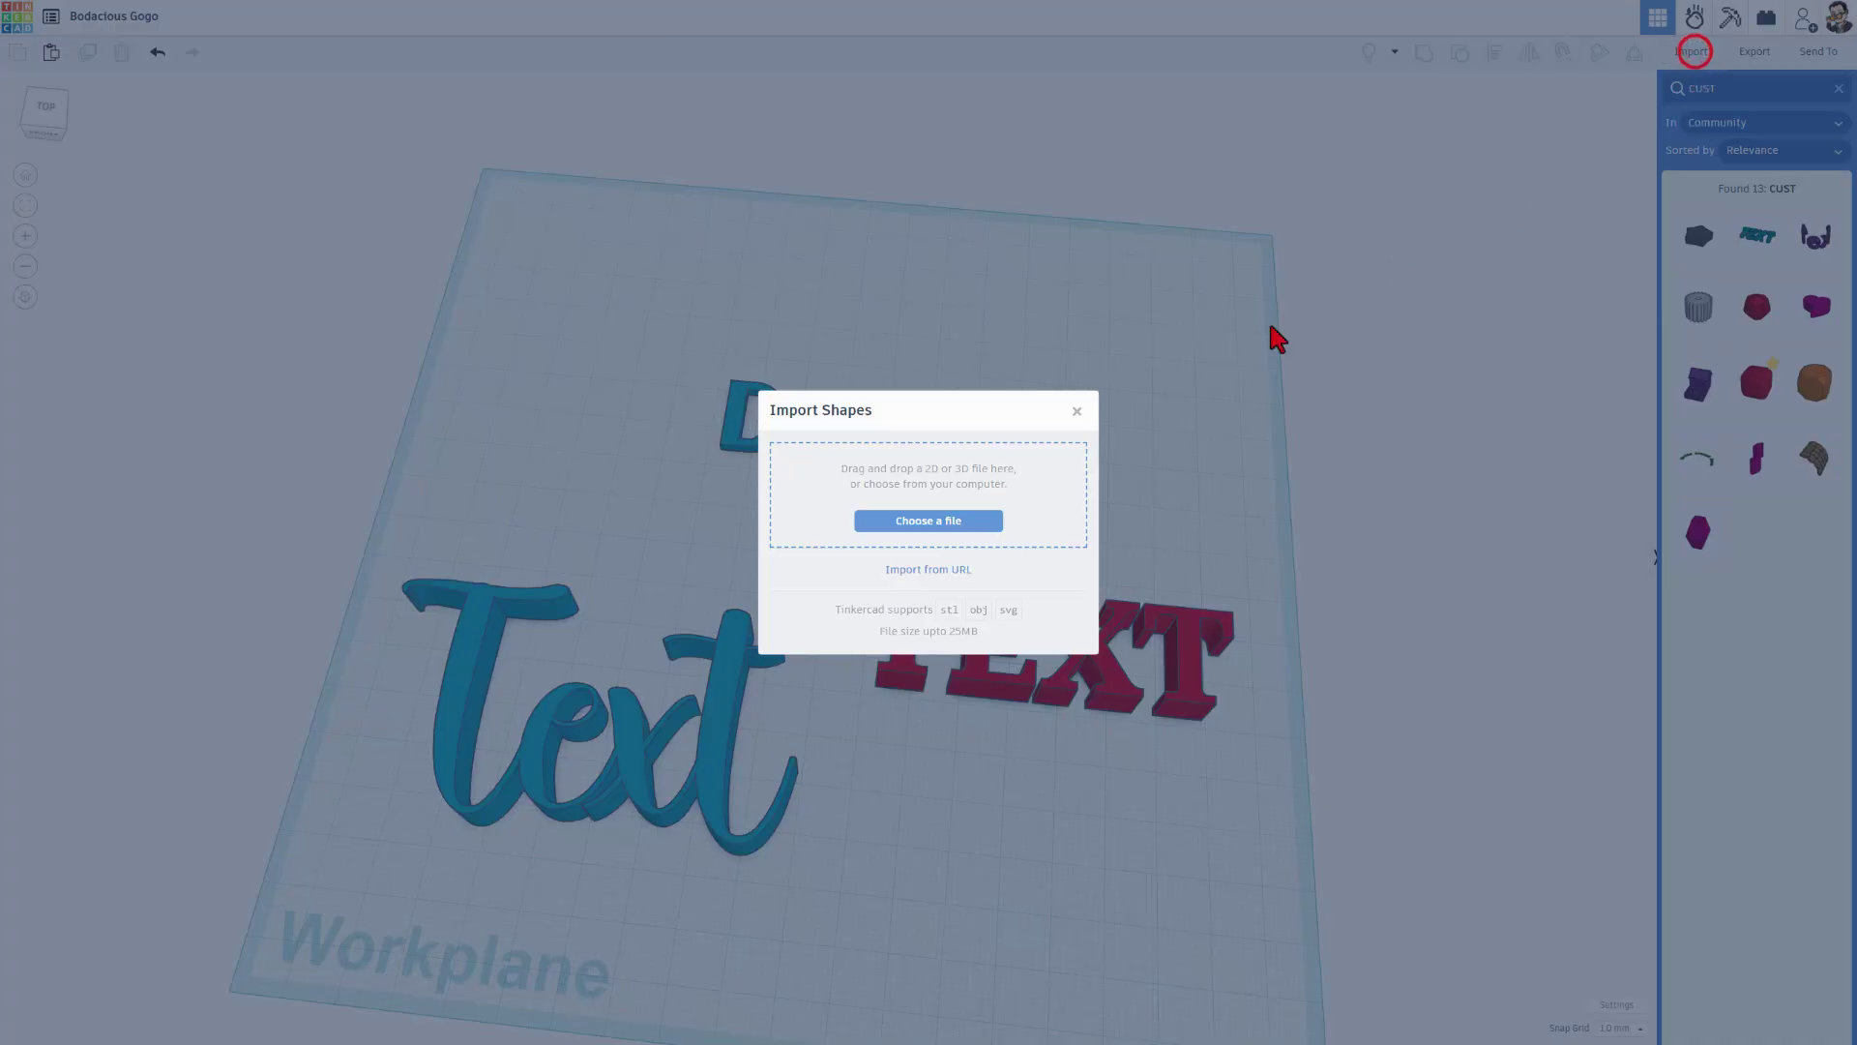
left_click(929, 522)
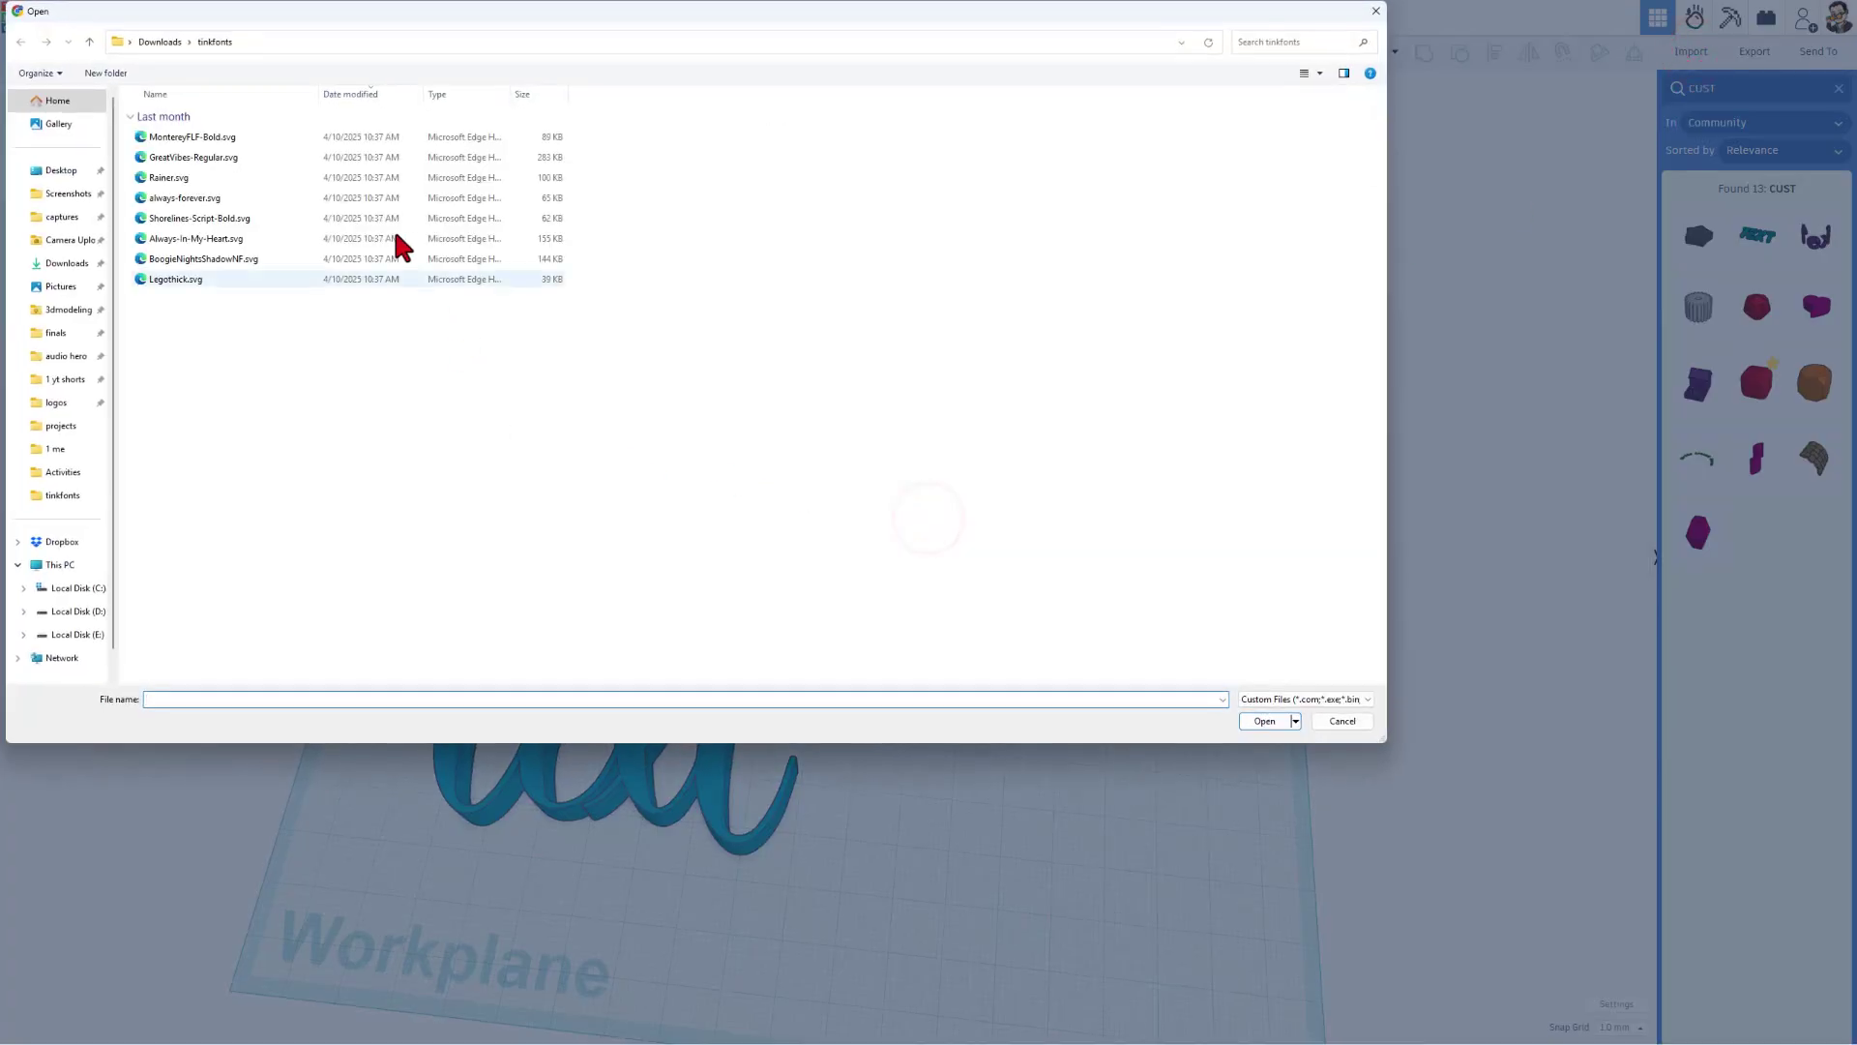
left_click(174, 174)
double_click(172, 165)
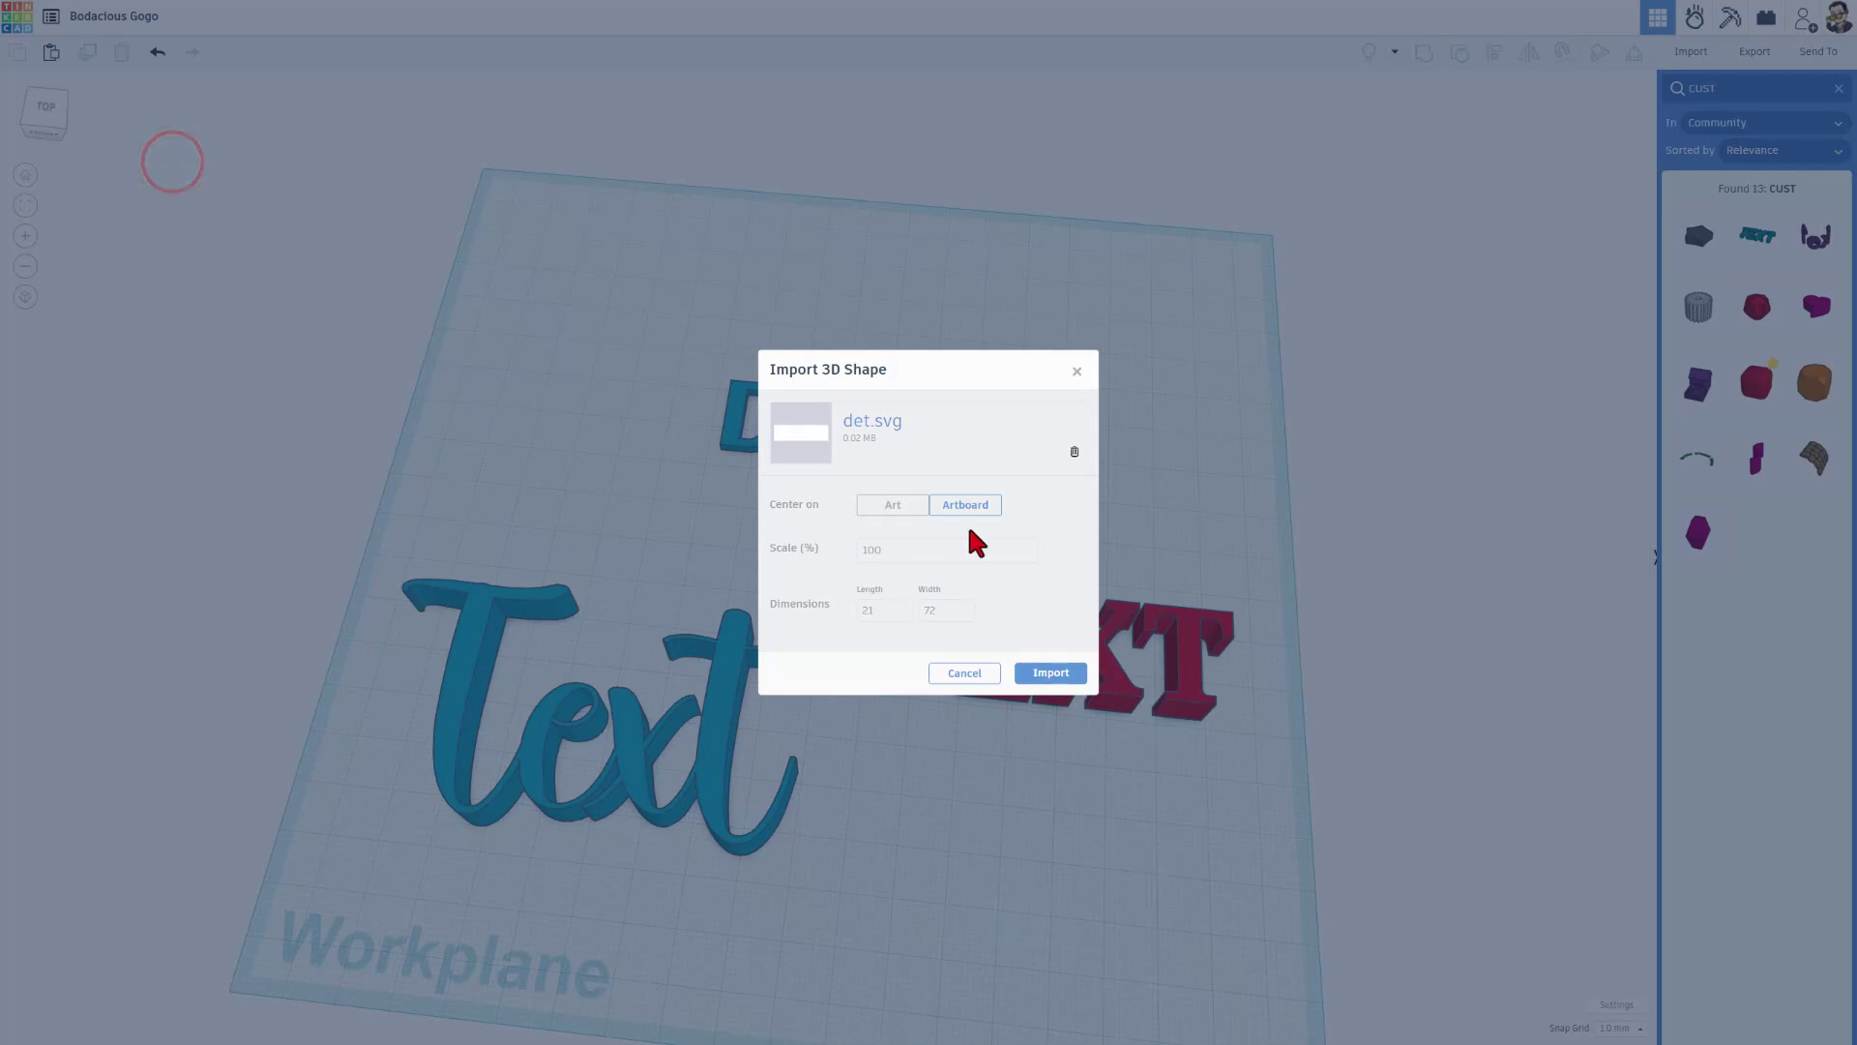
left_click(883, 501)
left_click(896, 503)
left_click(1055, 675)
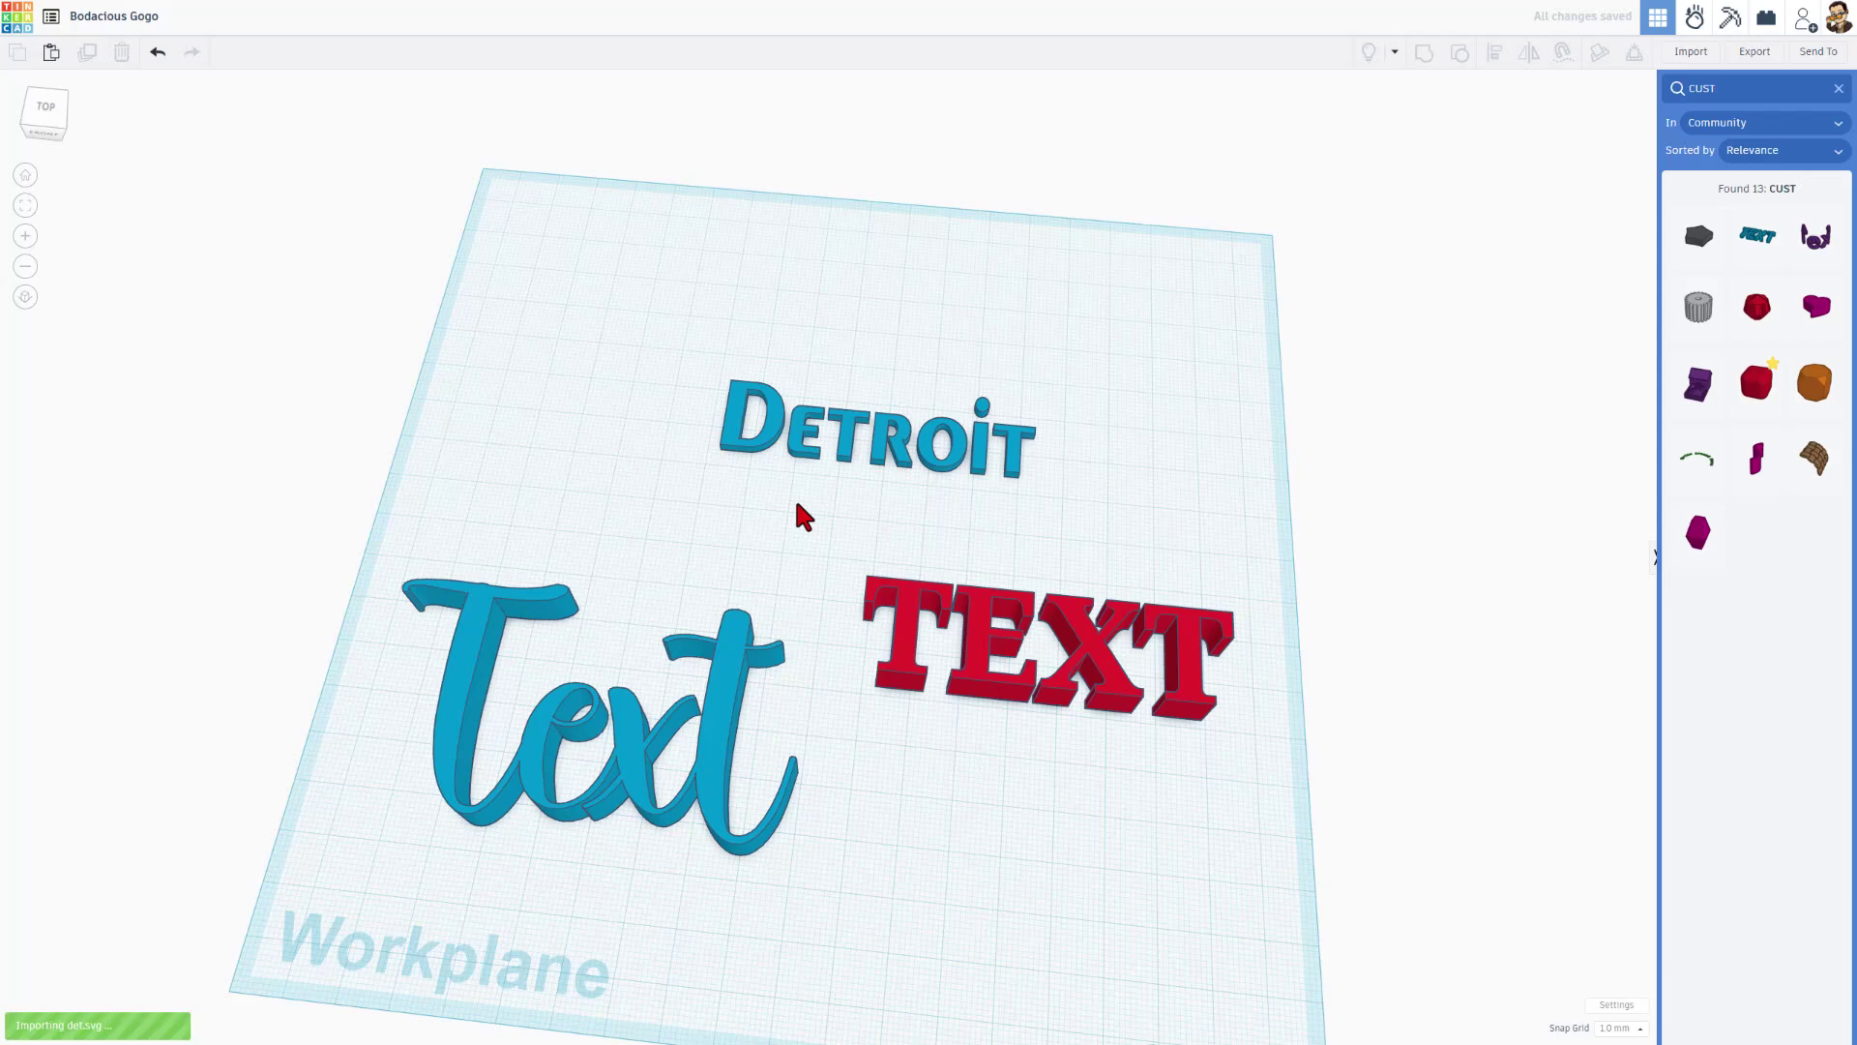
Step: Move the imported shape onto the Detroit text and make it an Outer Line with width 3
left_click_drag(851, 571, 873, 426)
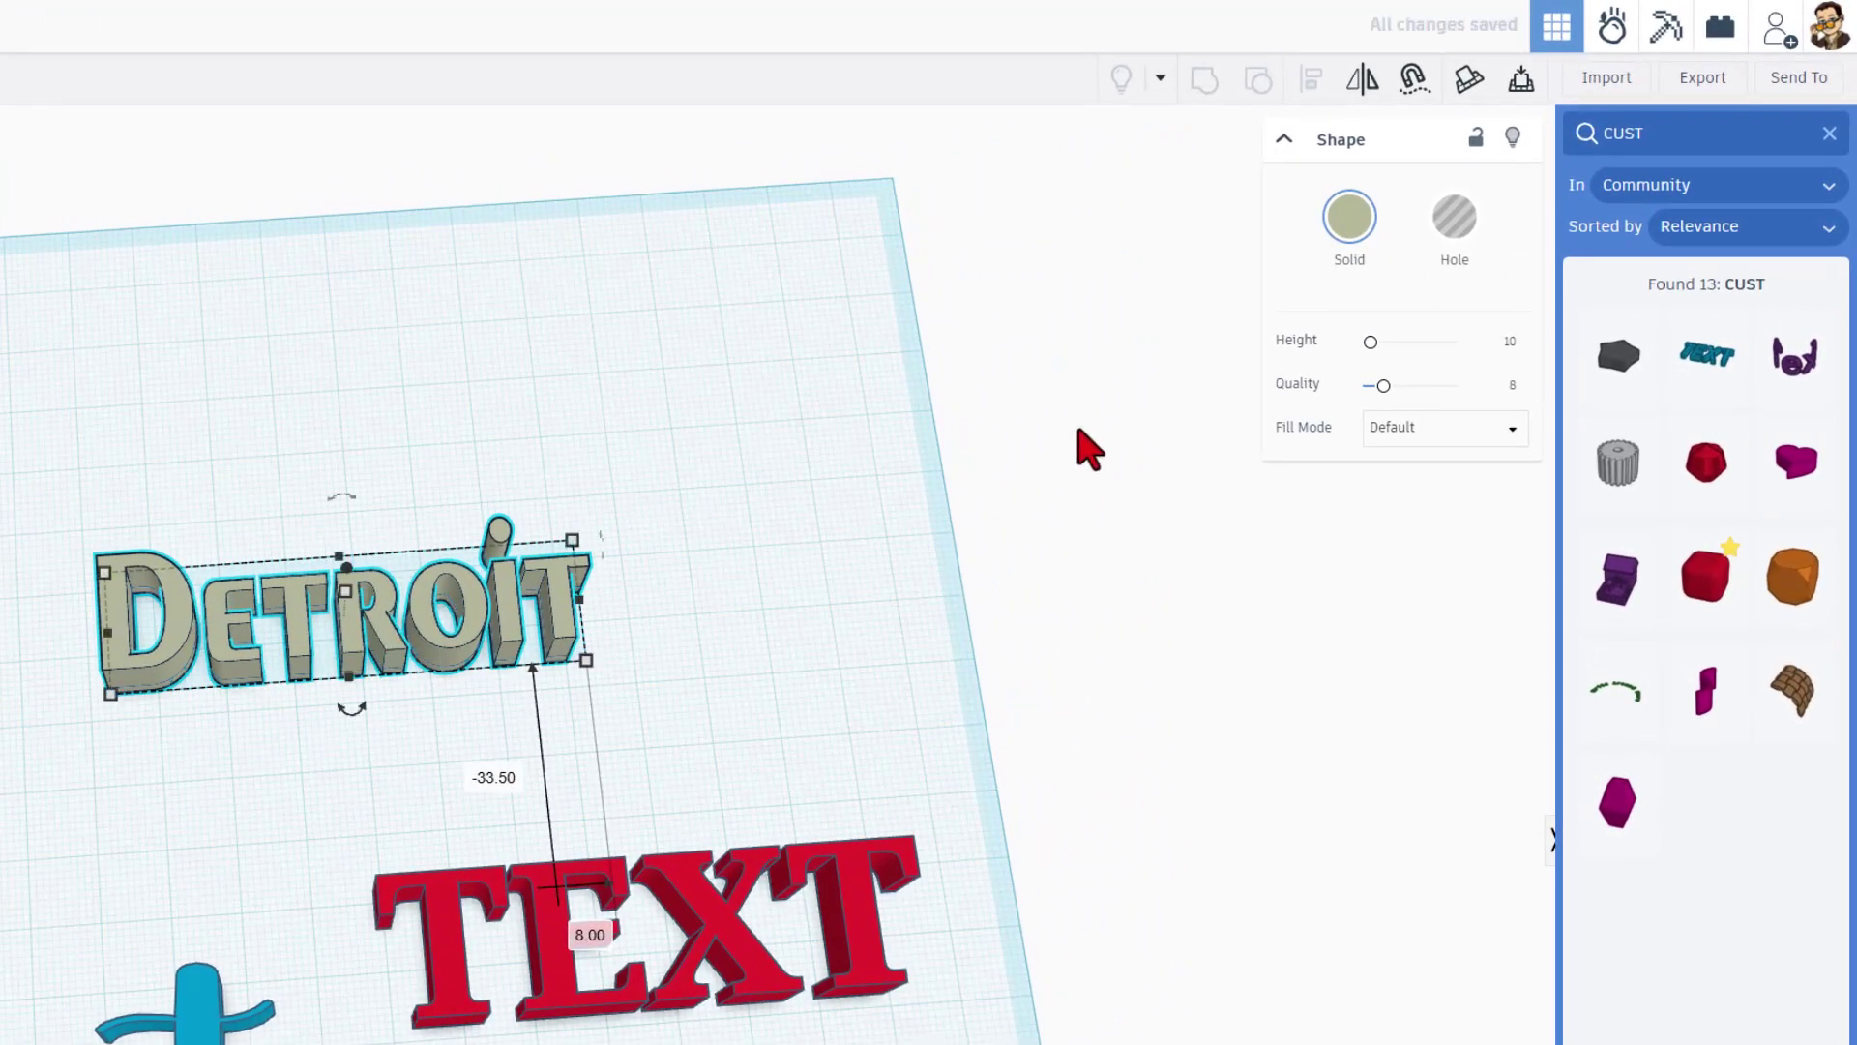
left_click(1410, 431)
left_click(1400, 532)
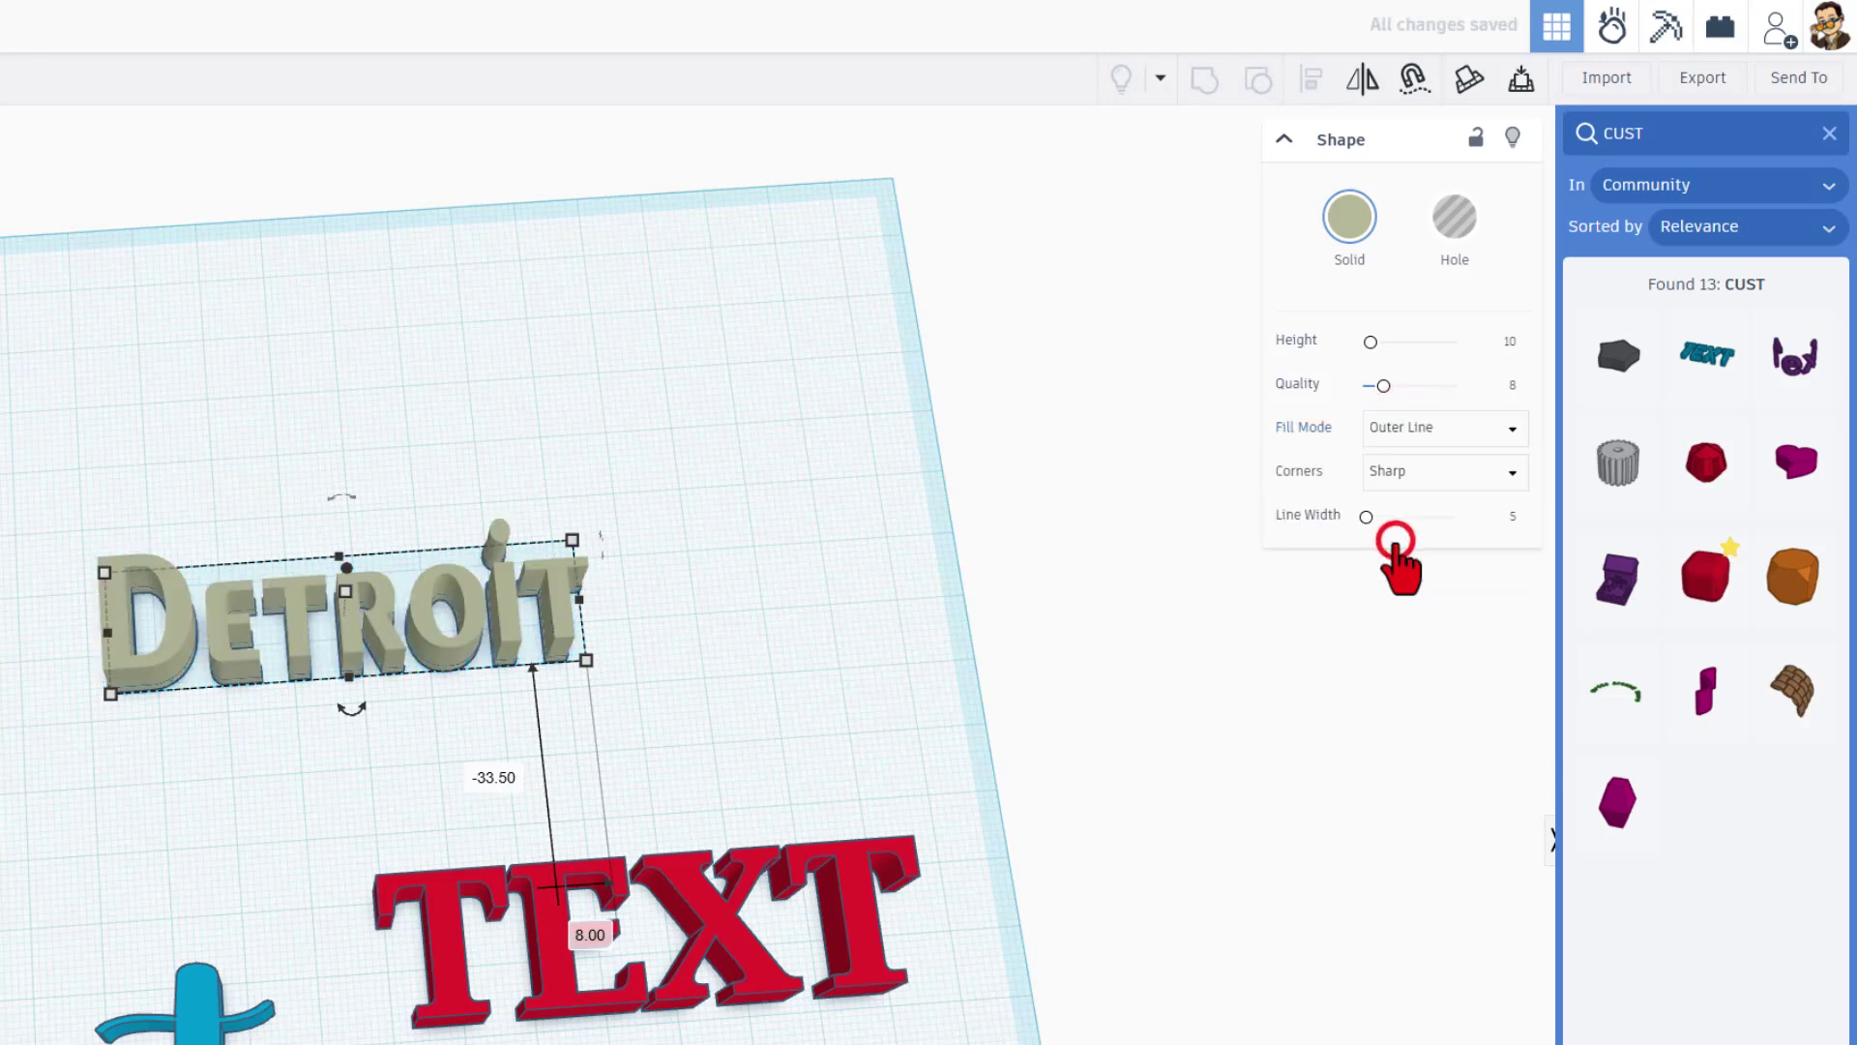
left_click(1511, 517)
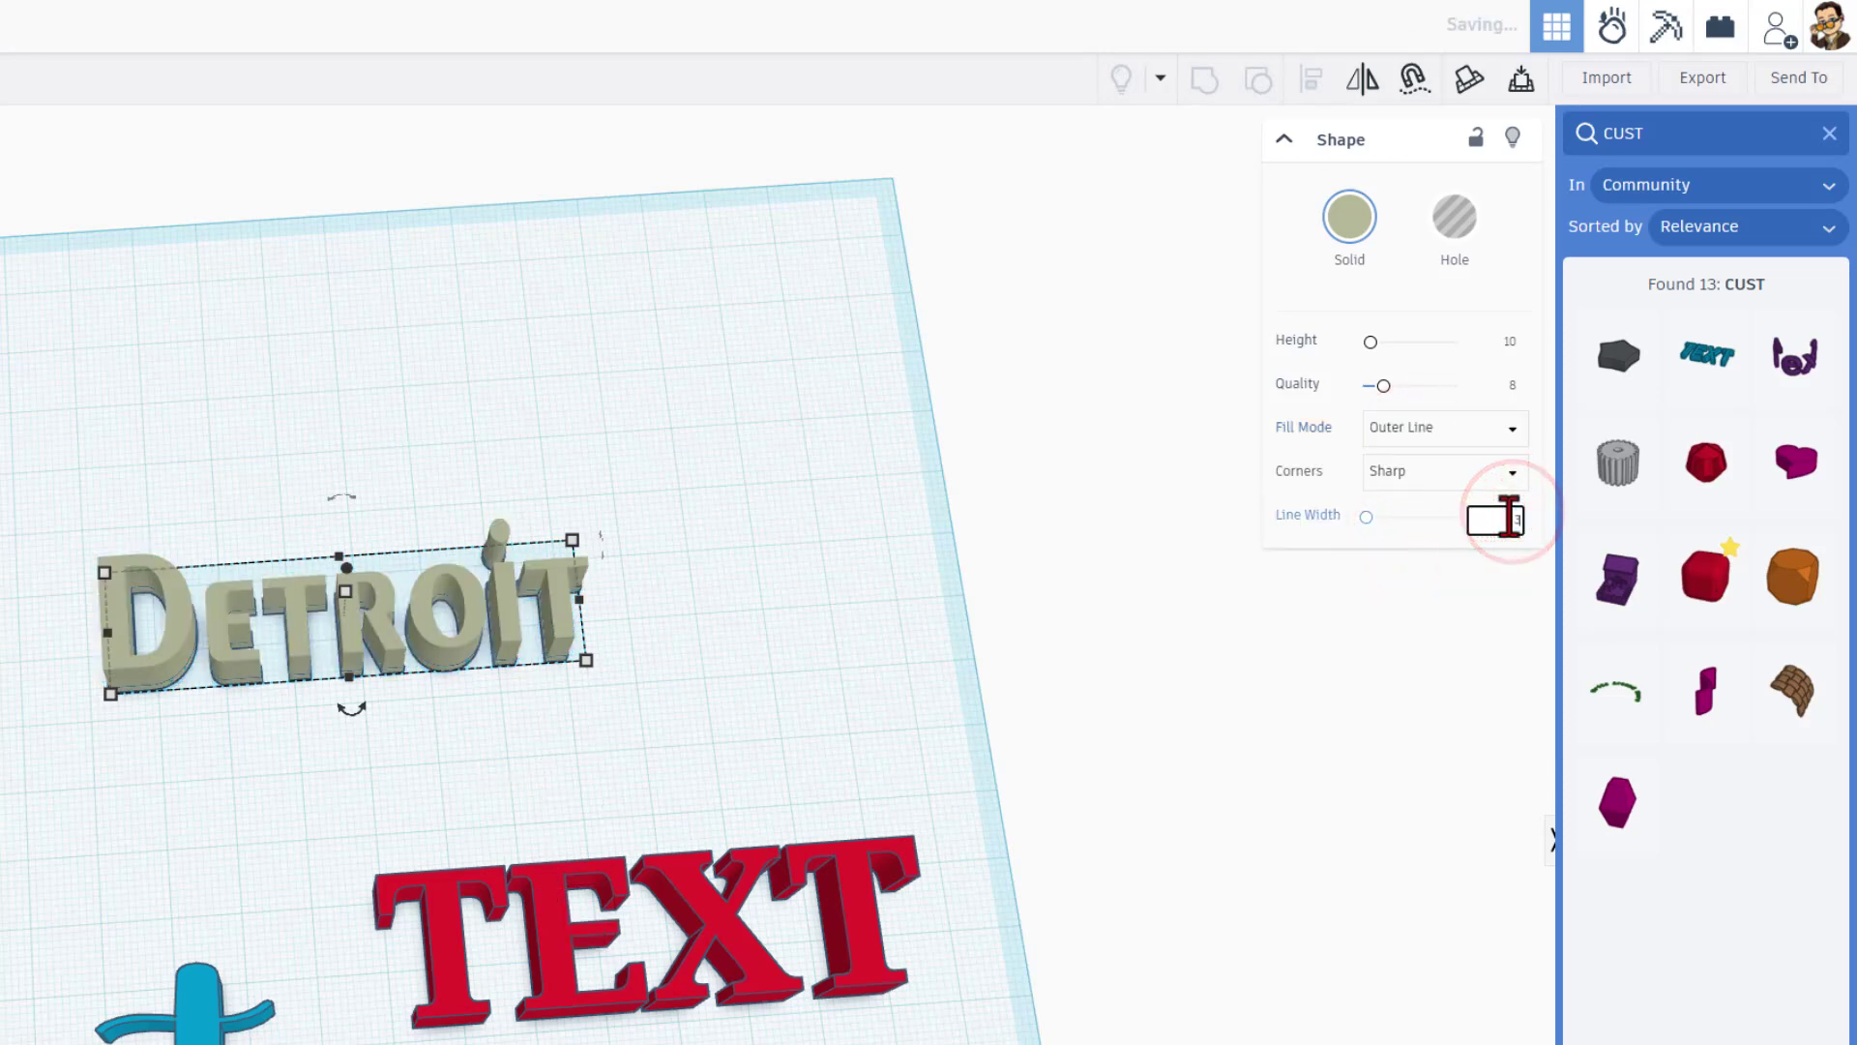
key("Return")
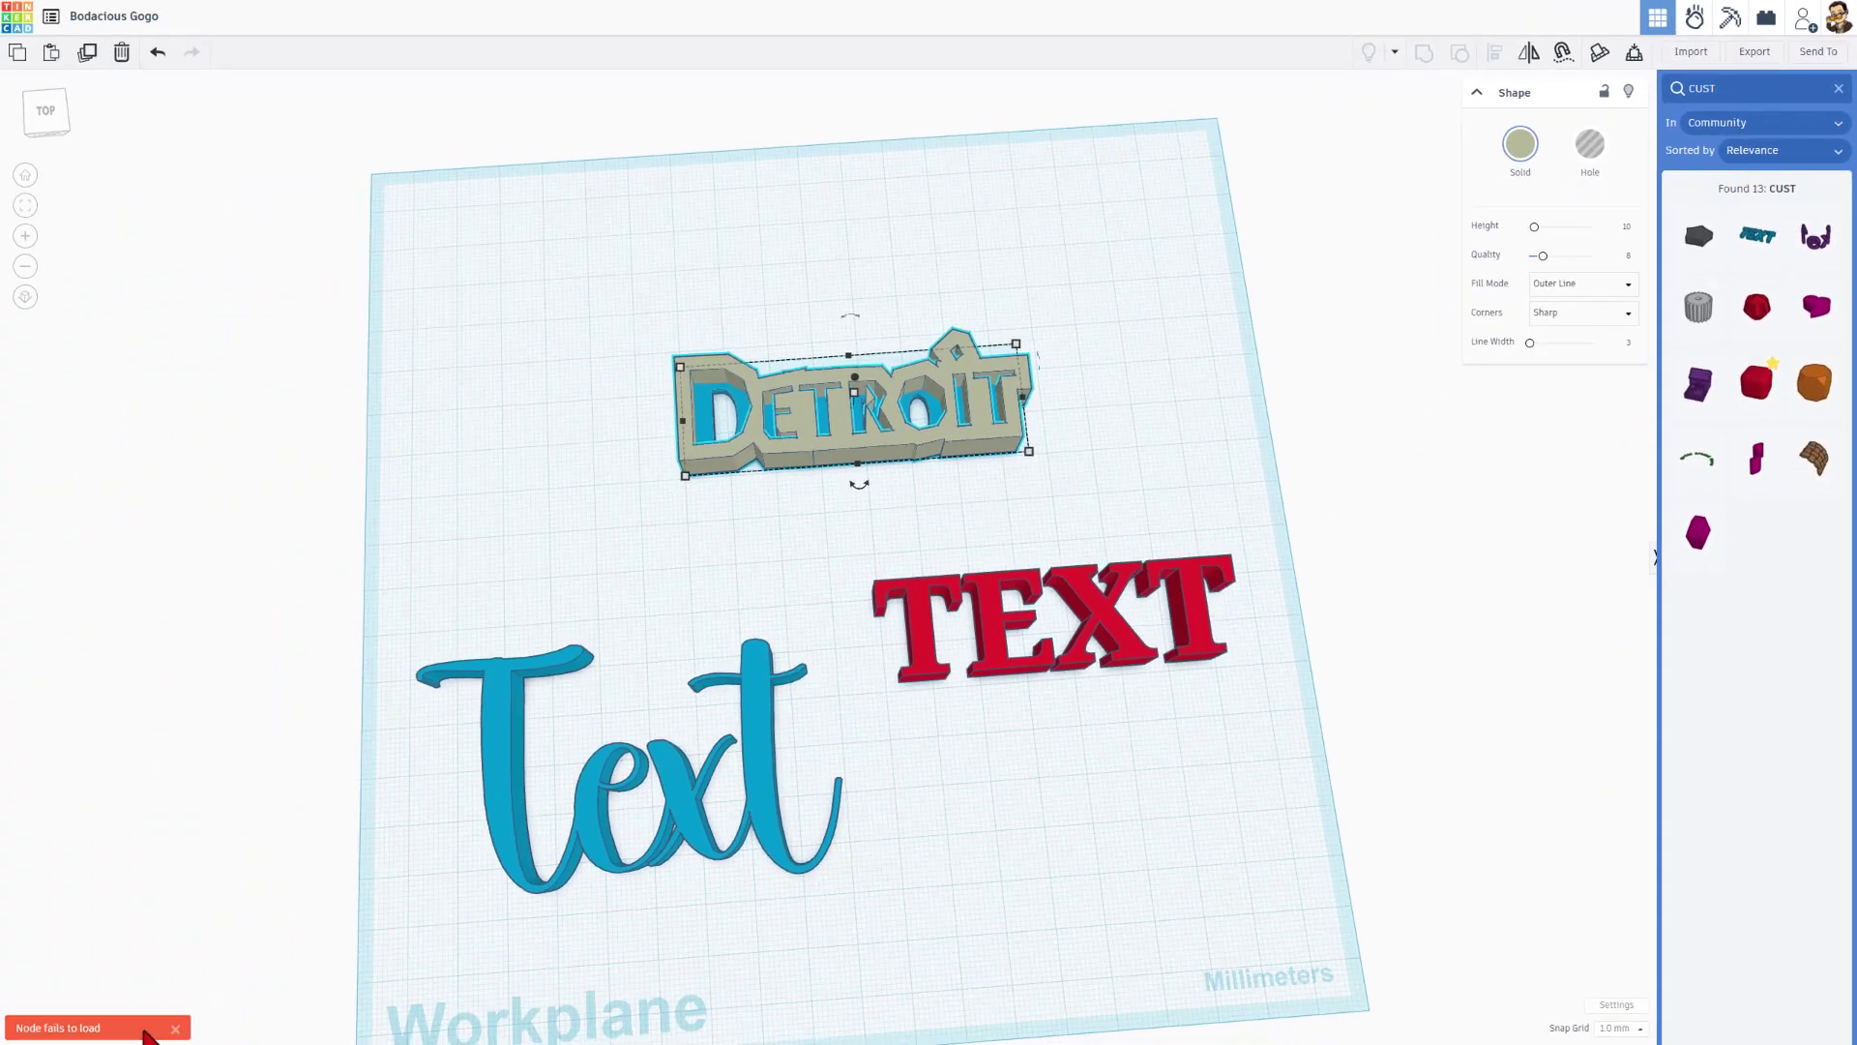
Step: Dismiss the loading error, reselect the backing, and give it Round corners with Quality 24
left_click(174, 1029)
left_click(810, 508)
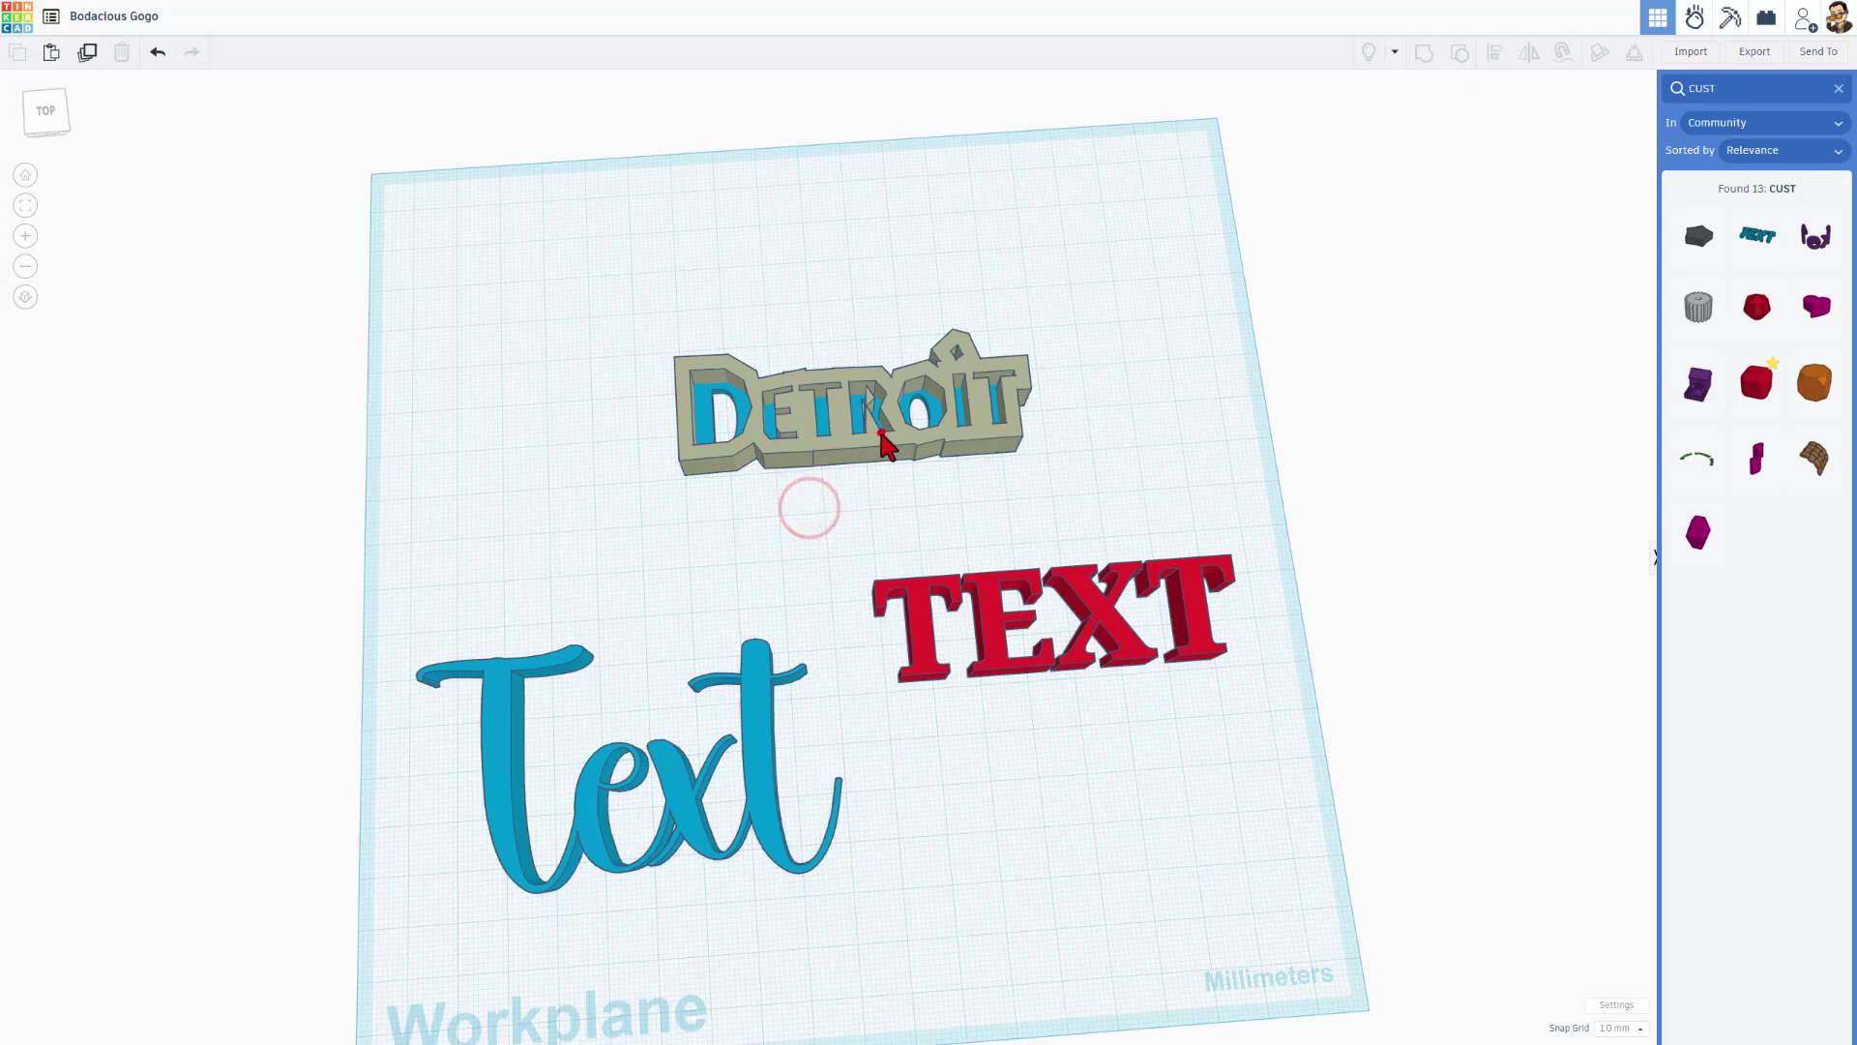
left_click(875, 433)
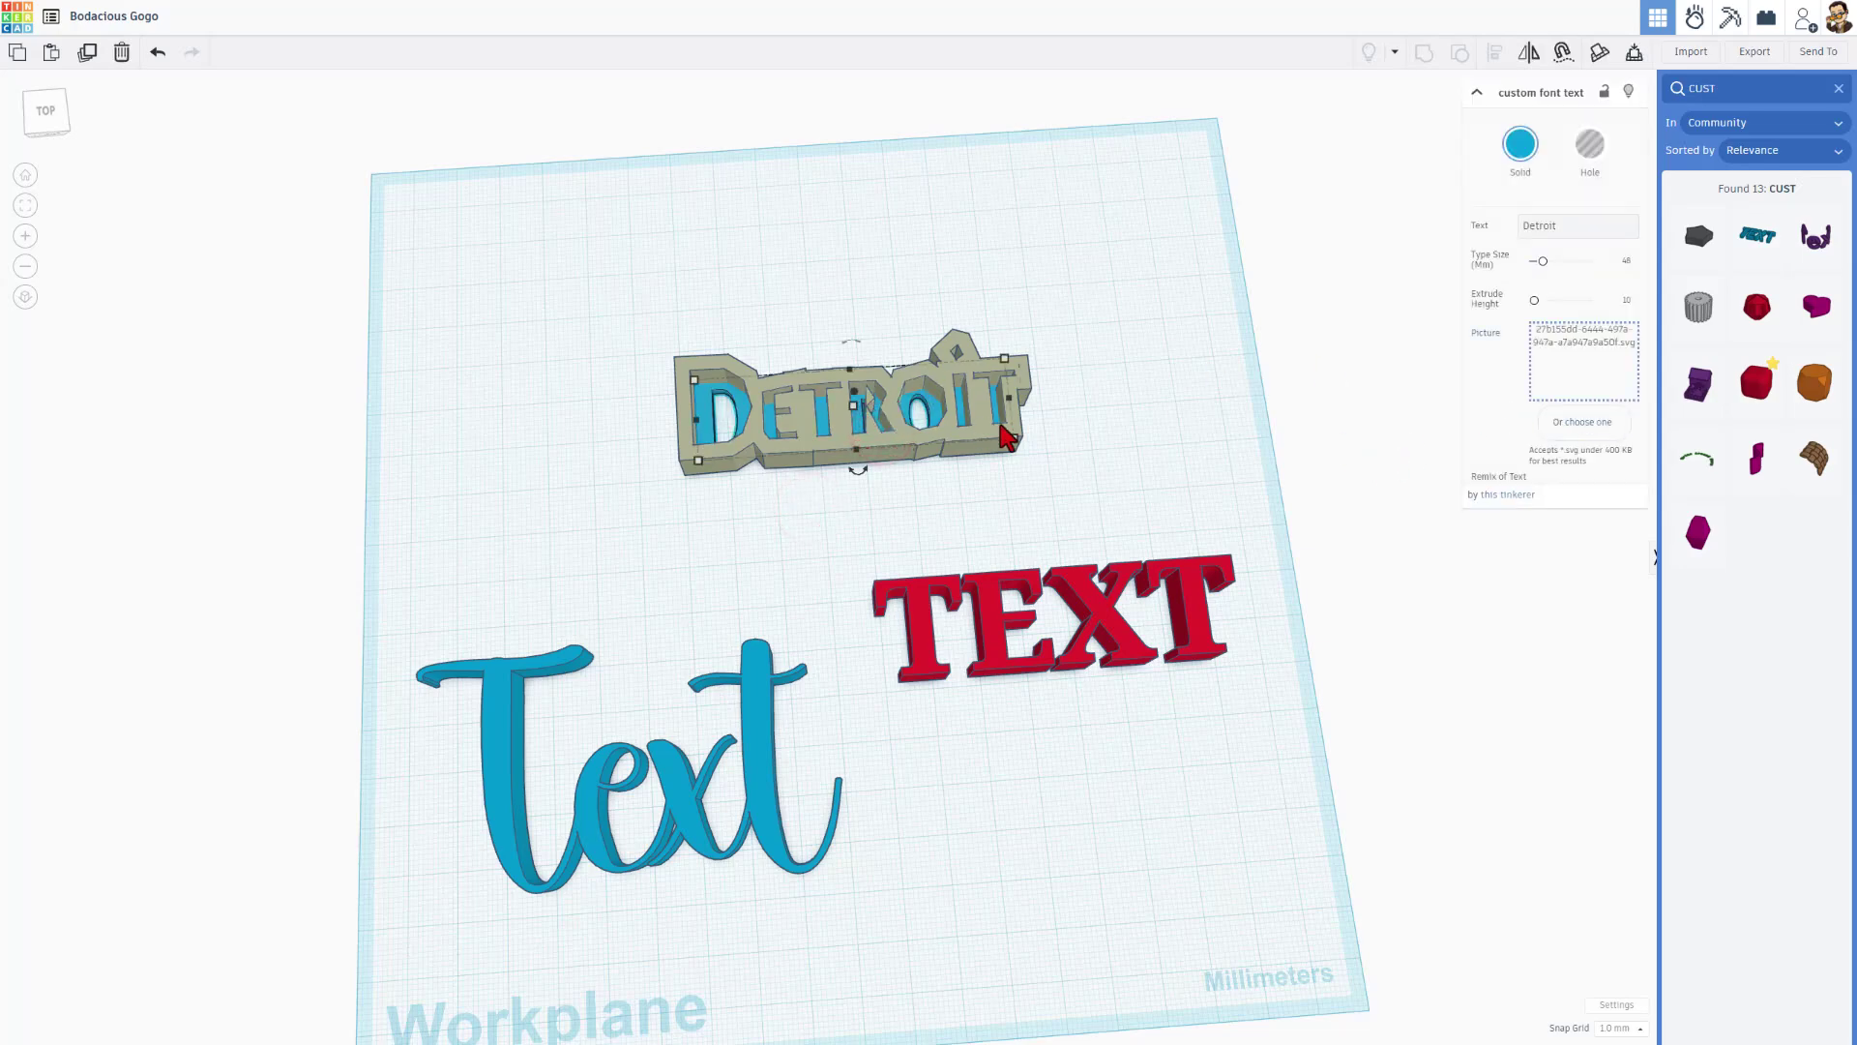
left_click(946, 455)
left_click(1558, 307)
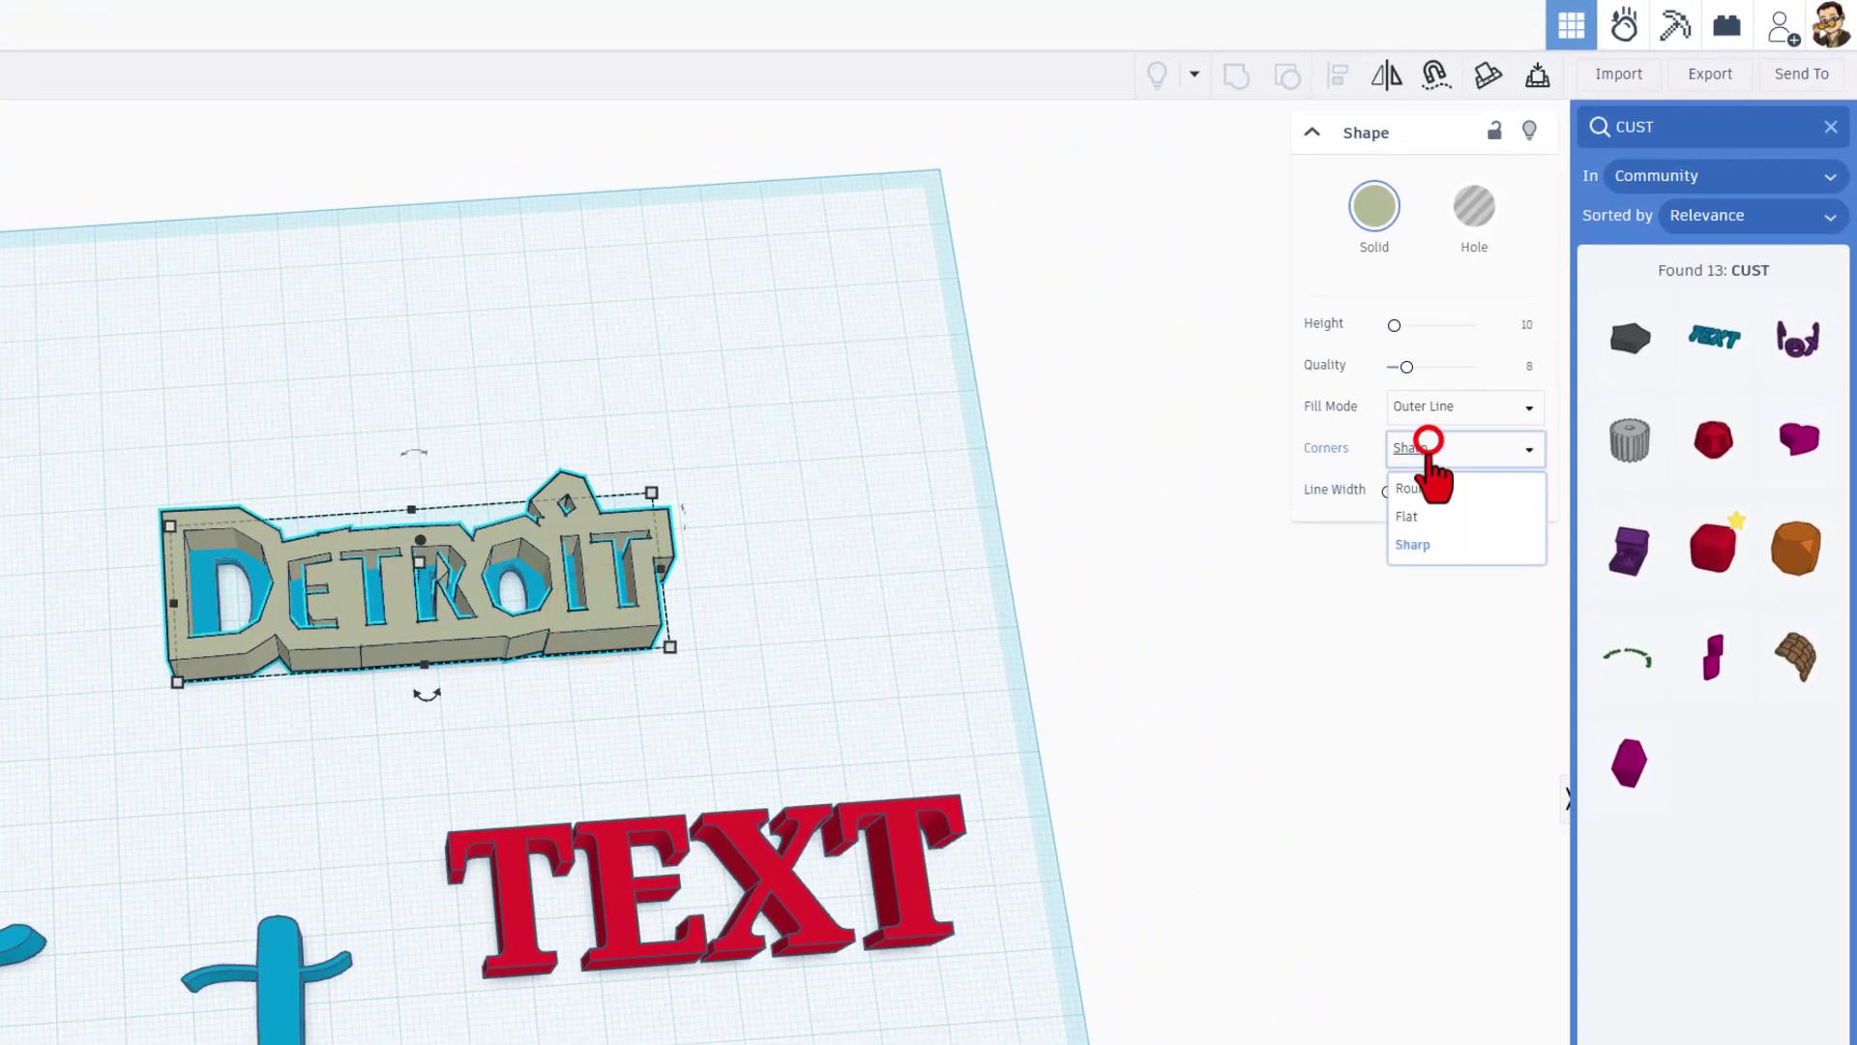
left_click(1430, 486)
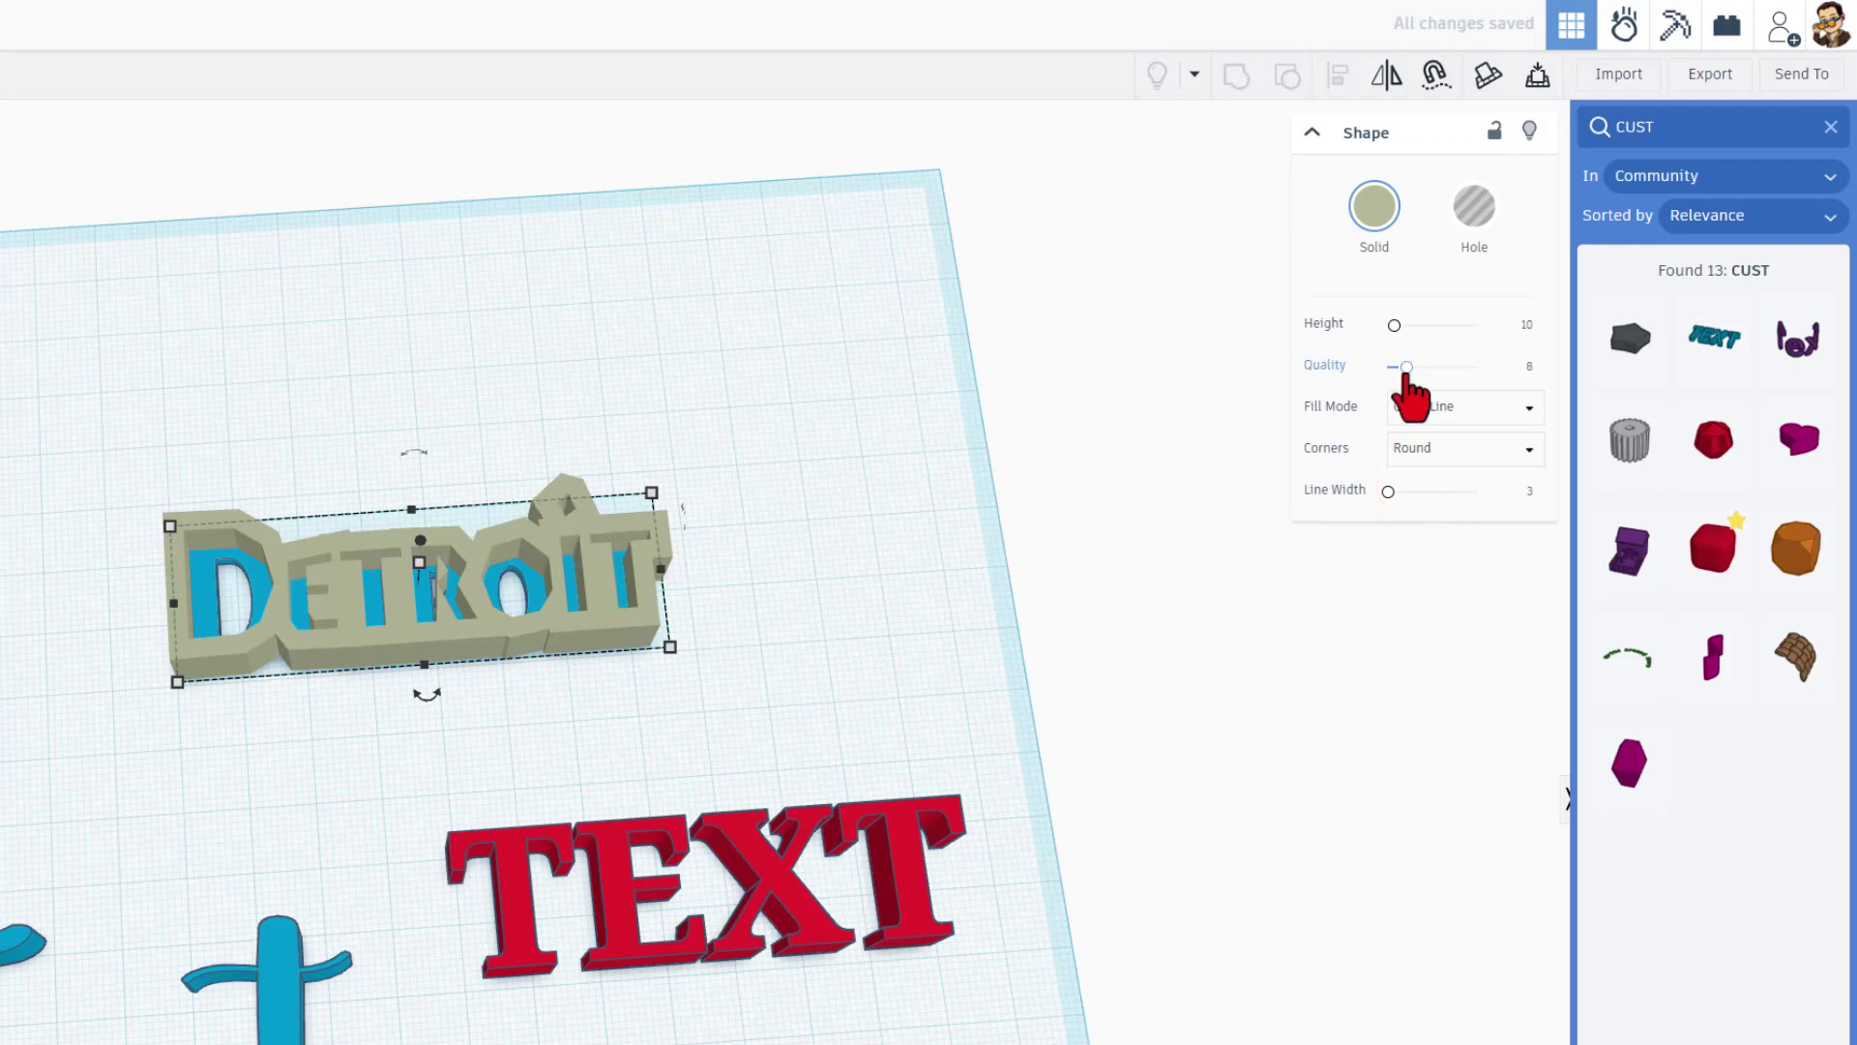
left_click_drag(1407, 368, 1553, 370)
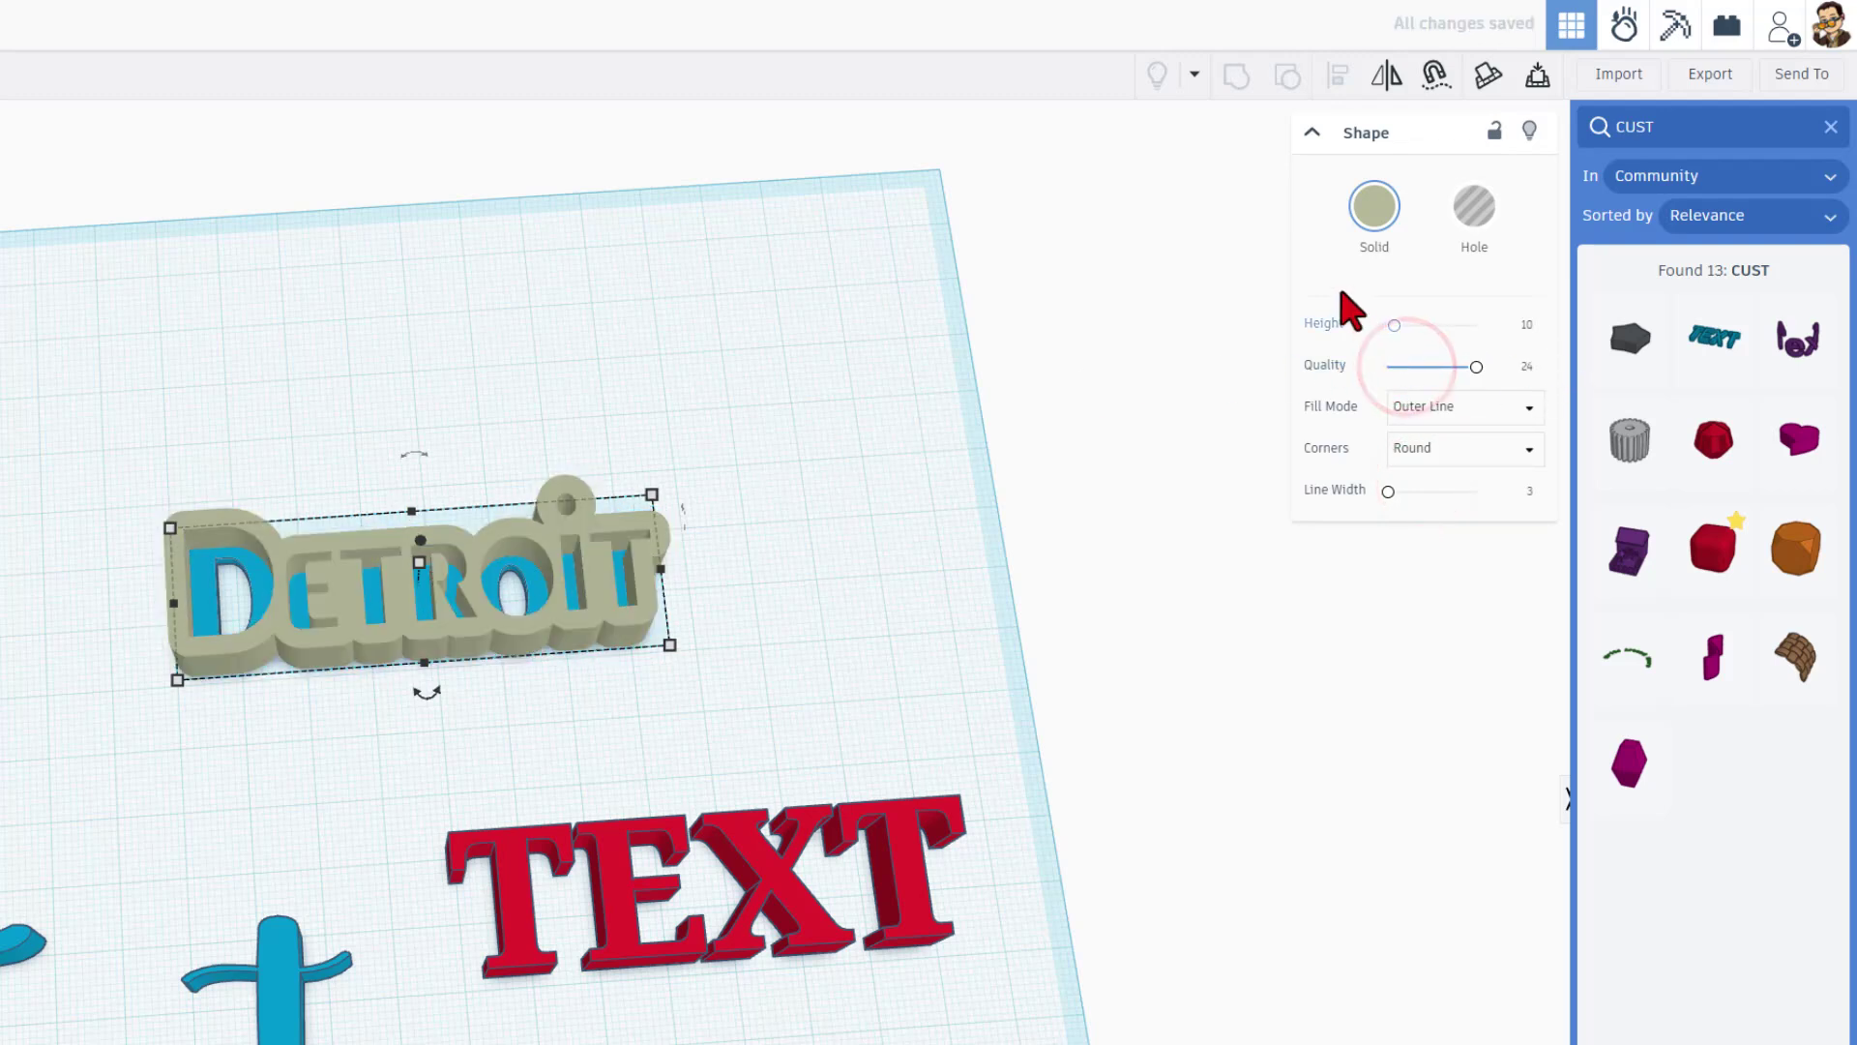
left_click(1374, 206)
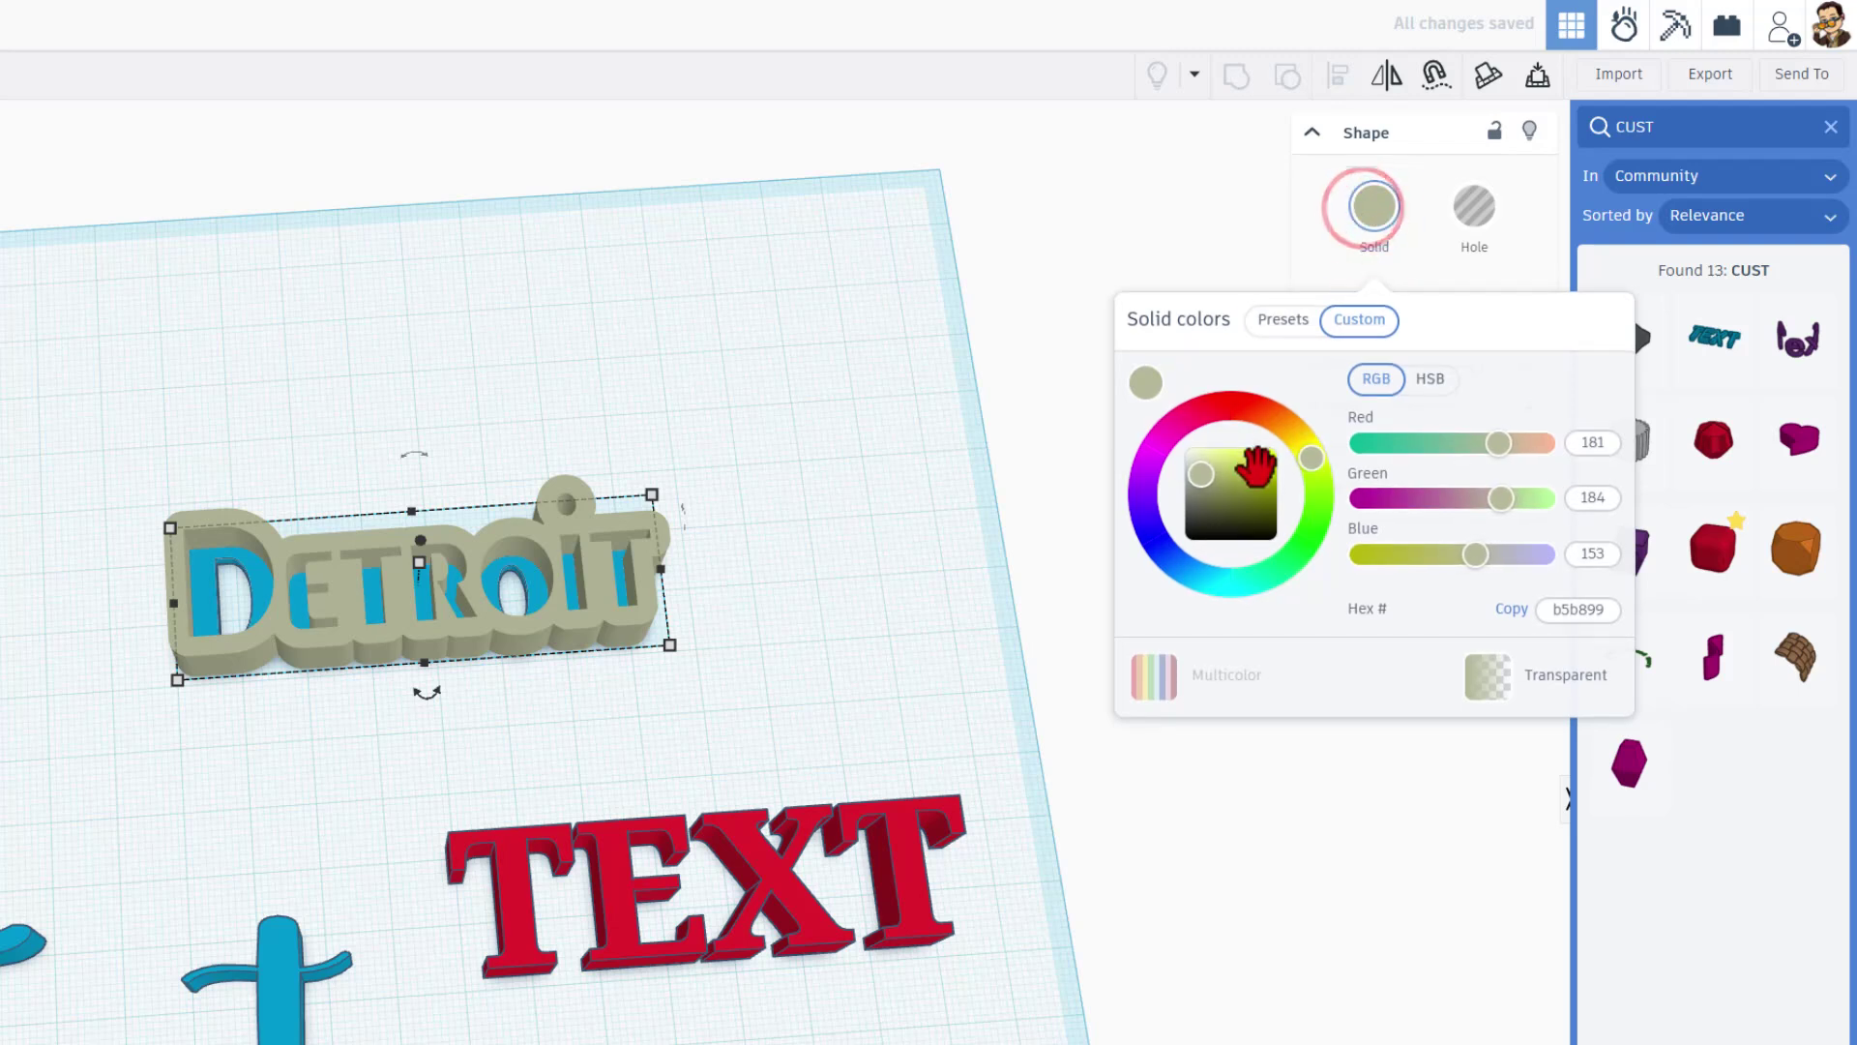
Step: Colour the outline backing dark navy blue (000787)
left_click(1159, 544)
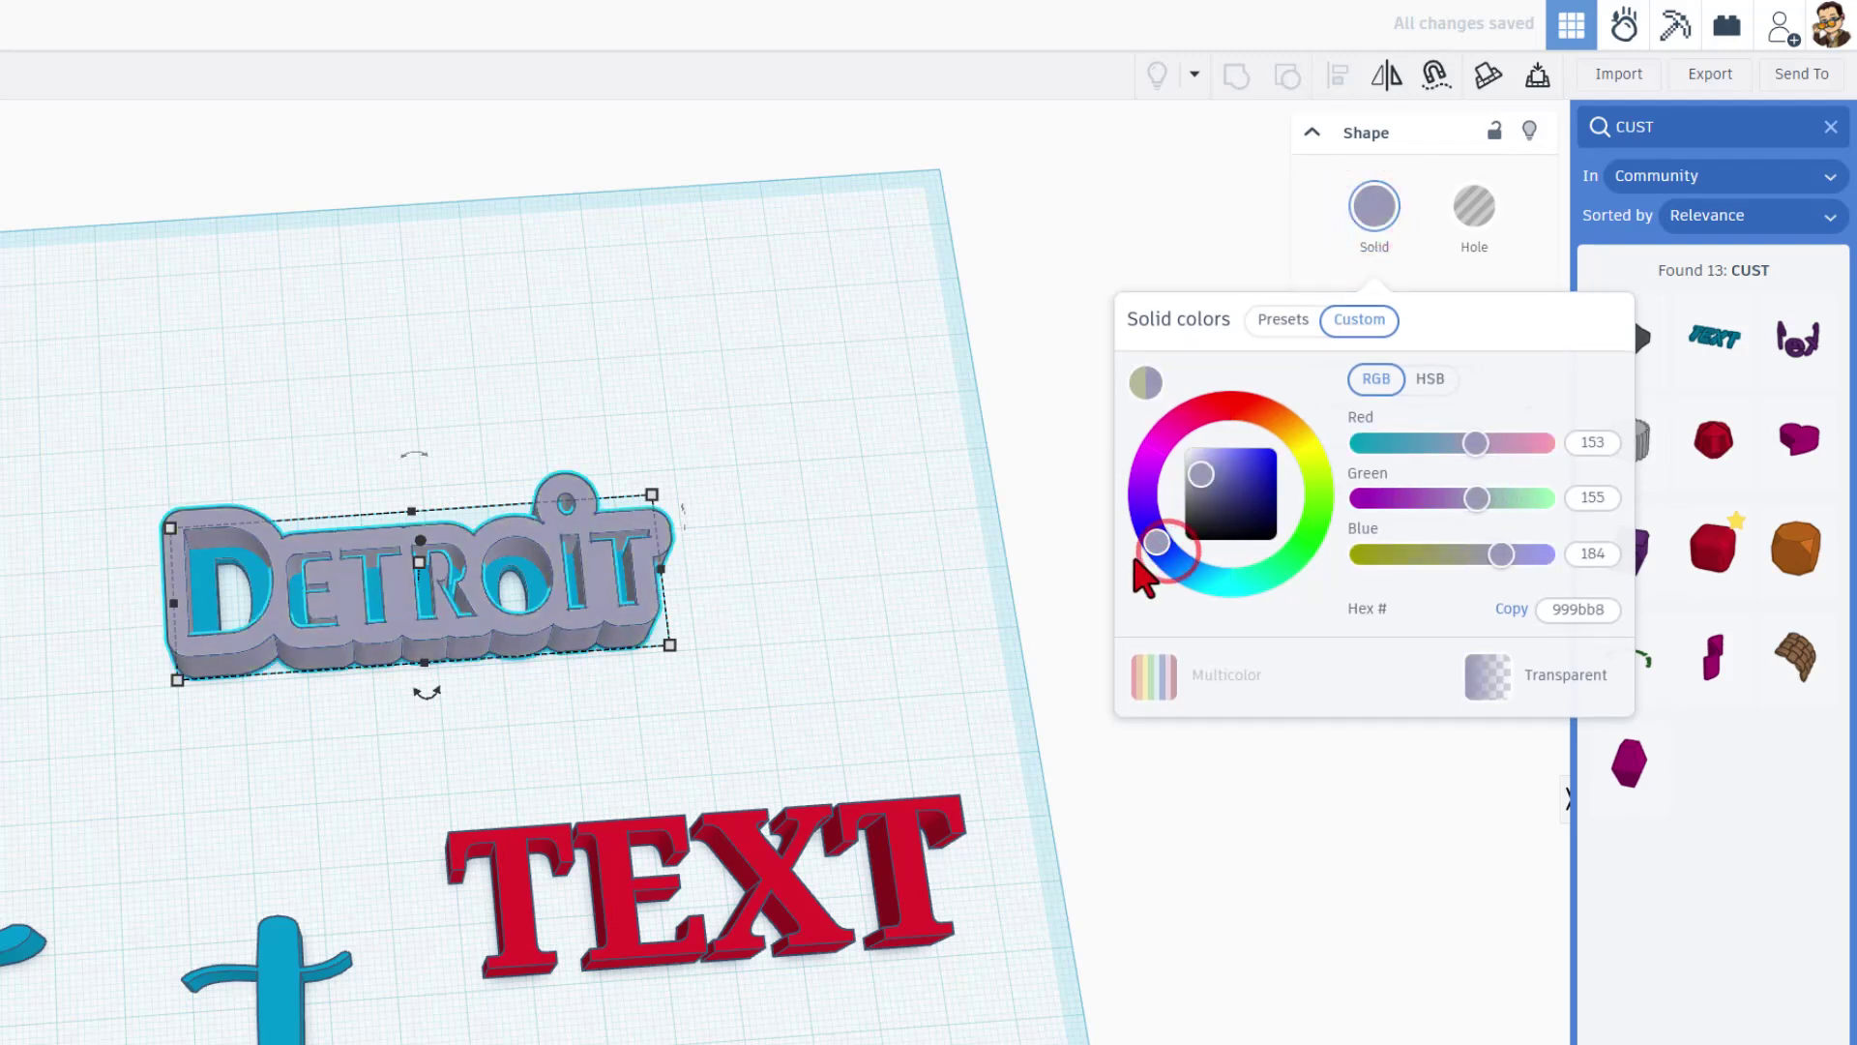
left_click_drag(1206, 471, 1271, 493)
left_click(1241, 474)
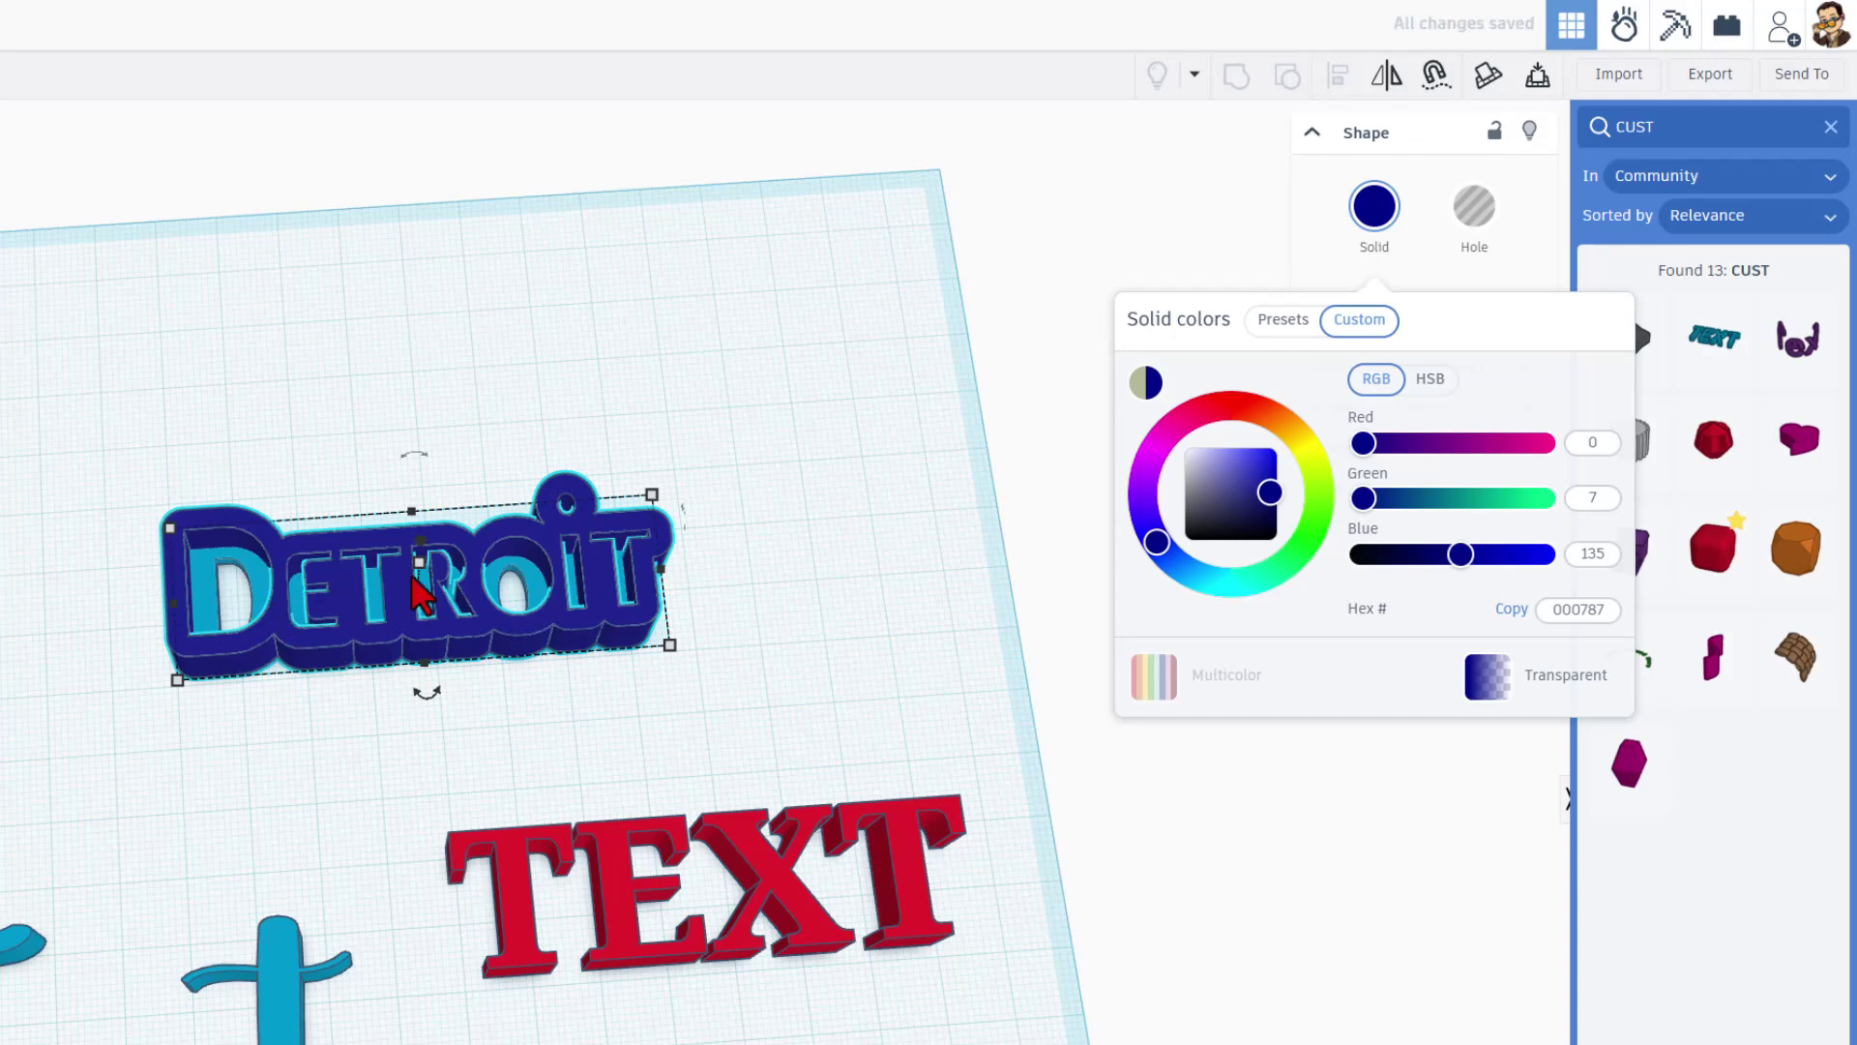
left_click(531, 575)
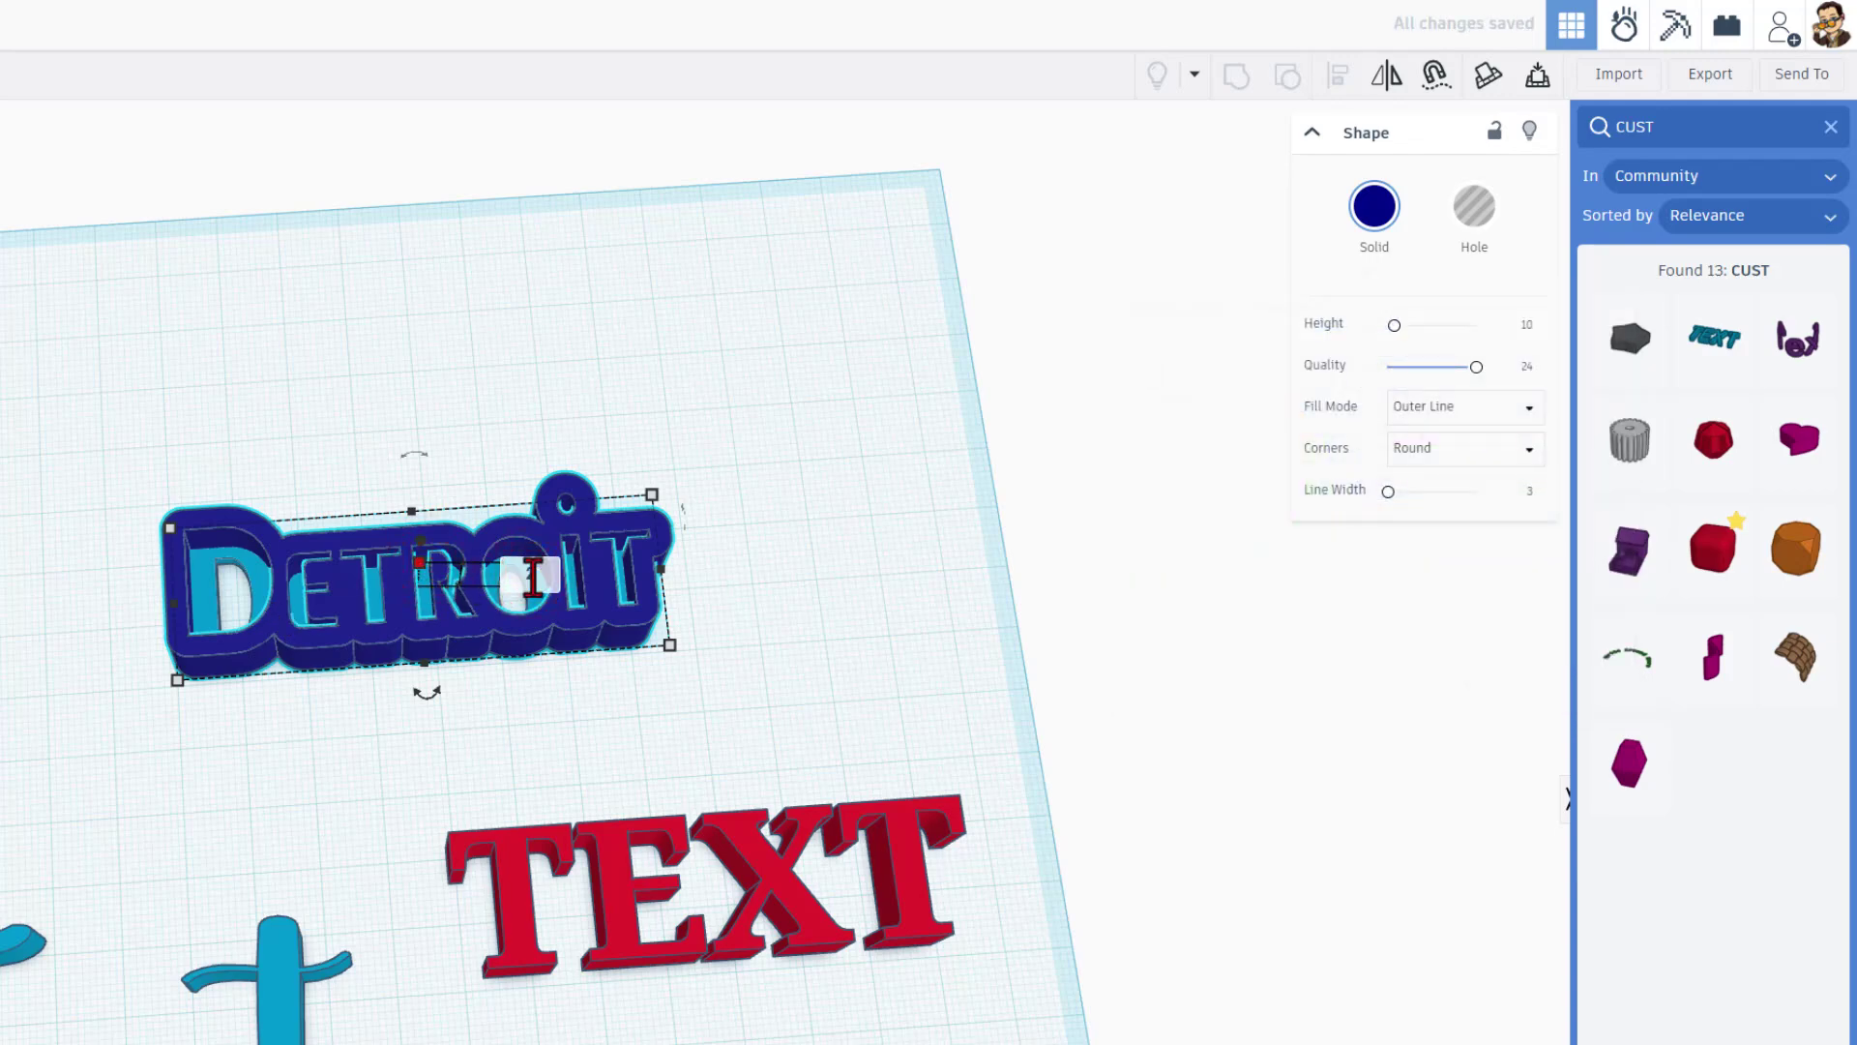
Step: Enter 3 mm in a dimension box of the light blue Detroit letters
left_click(423, 581)
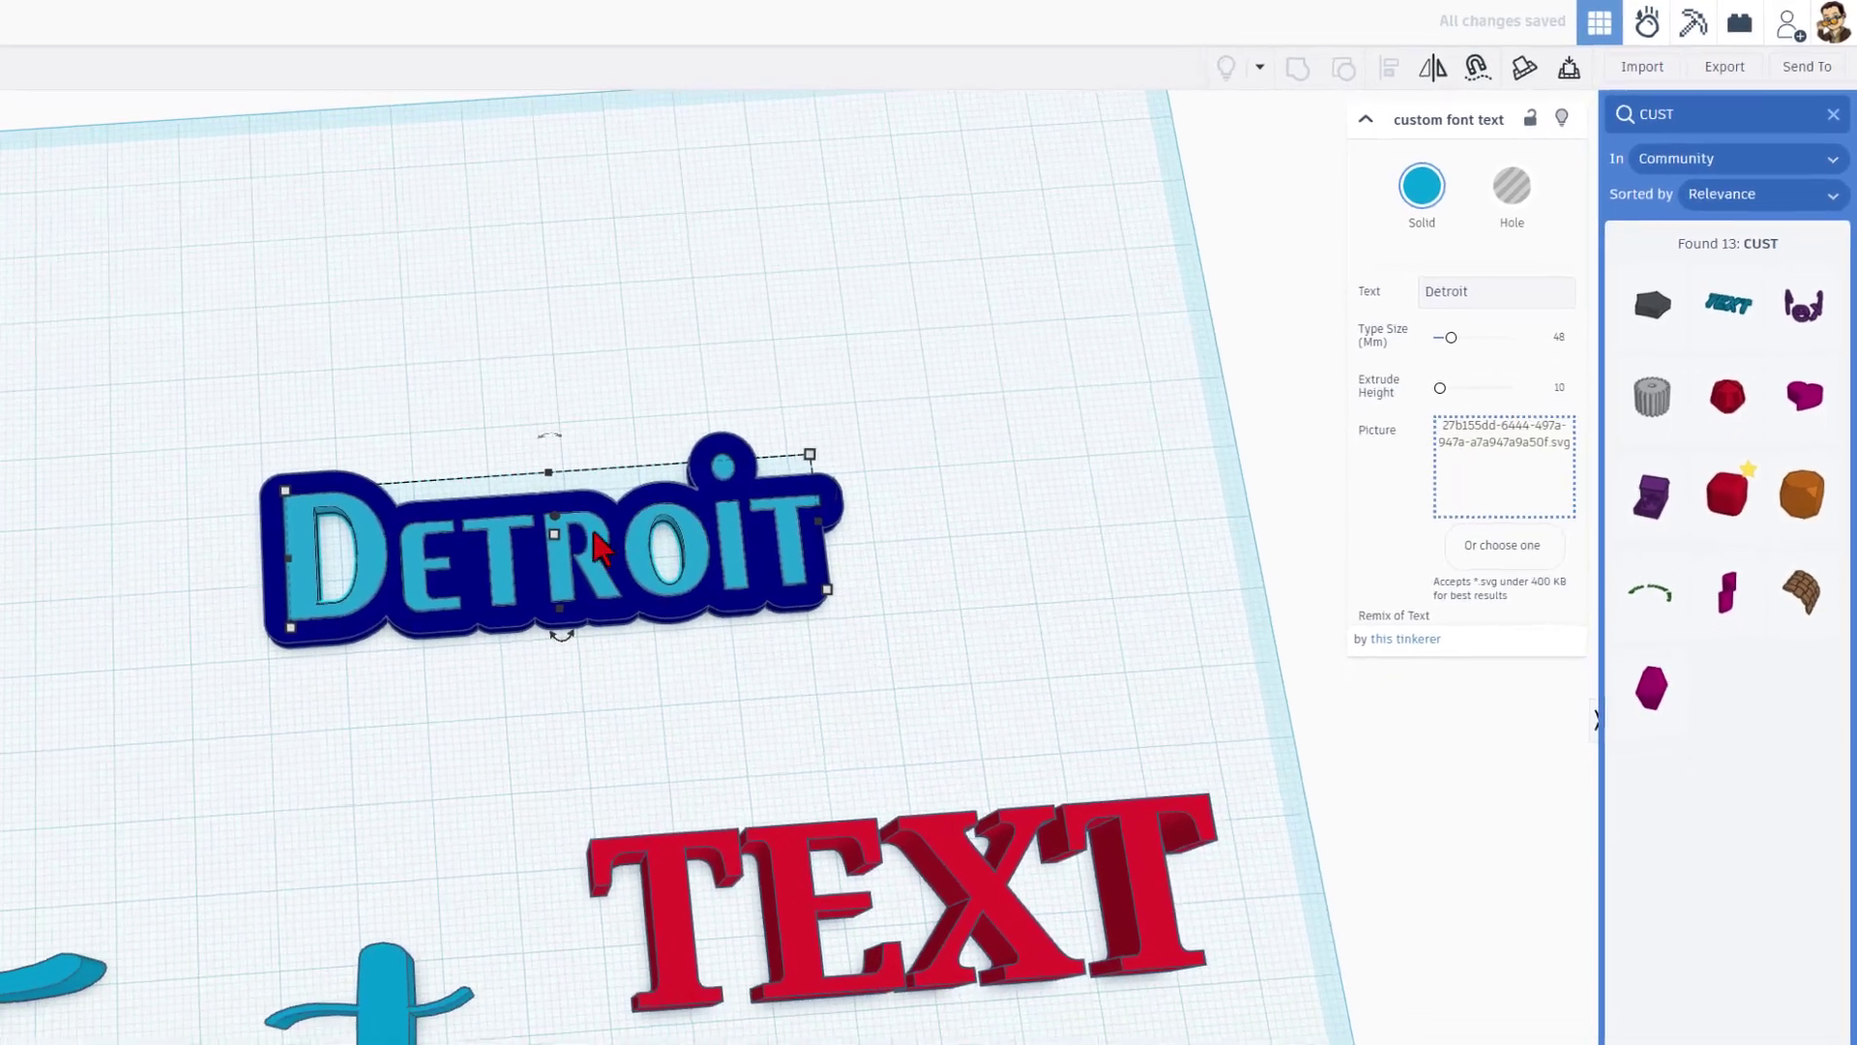
left_click(651, 536)
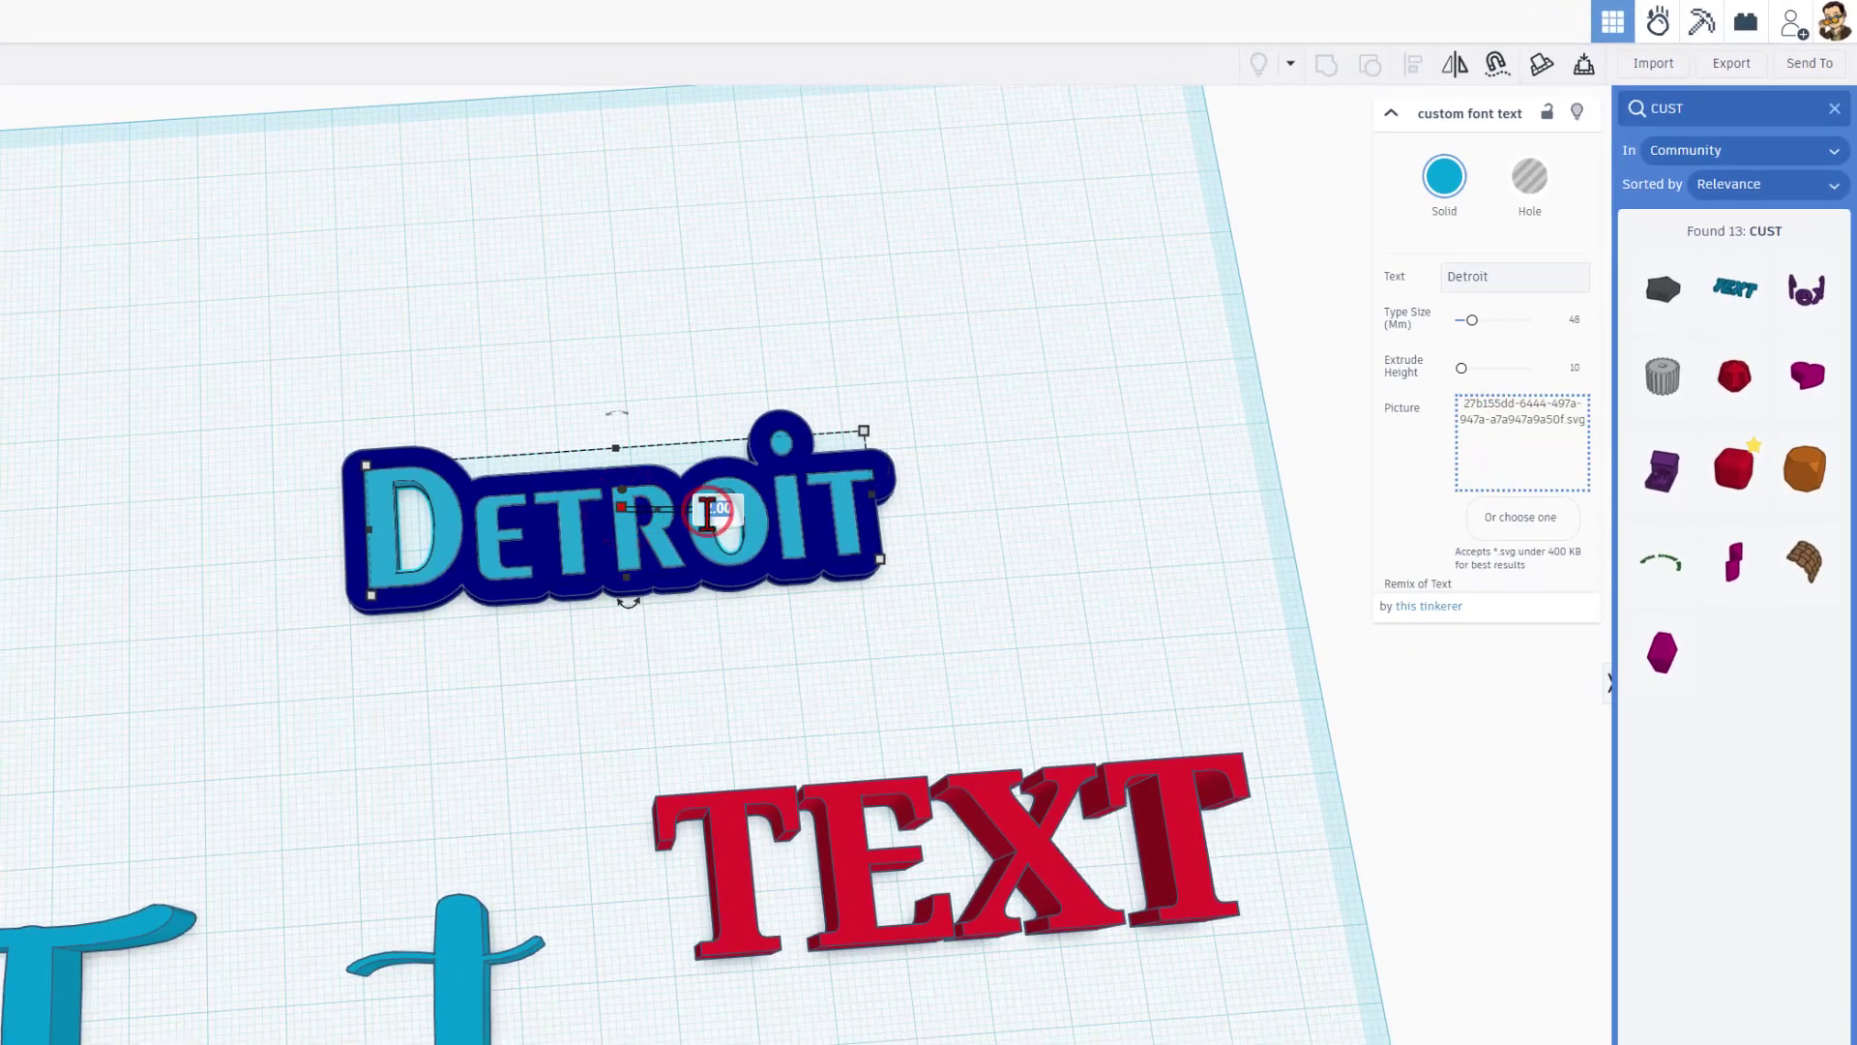
type("3")
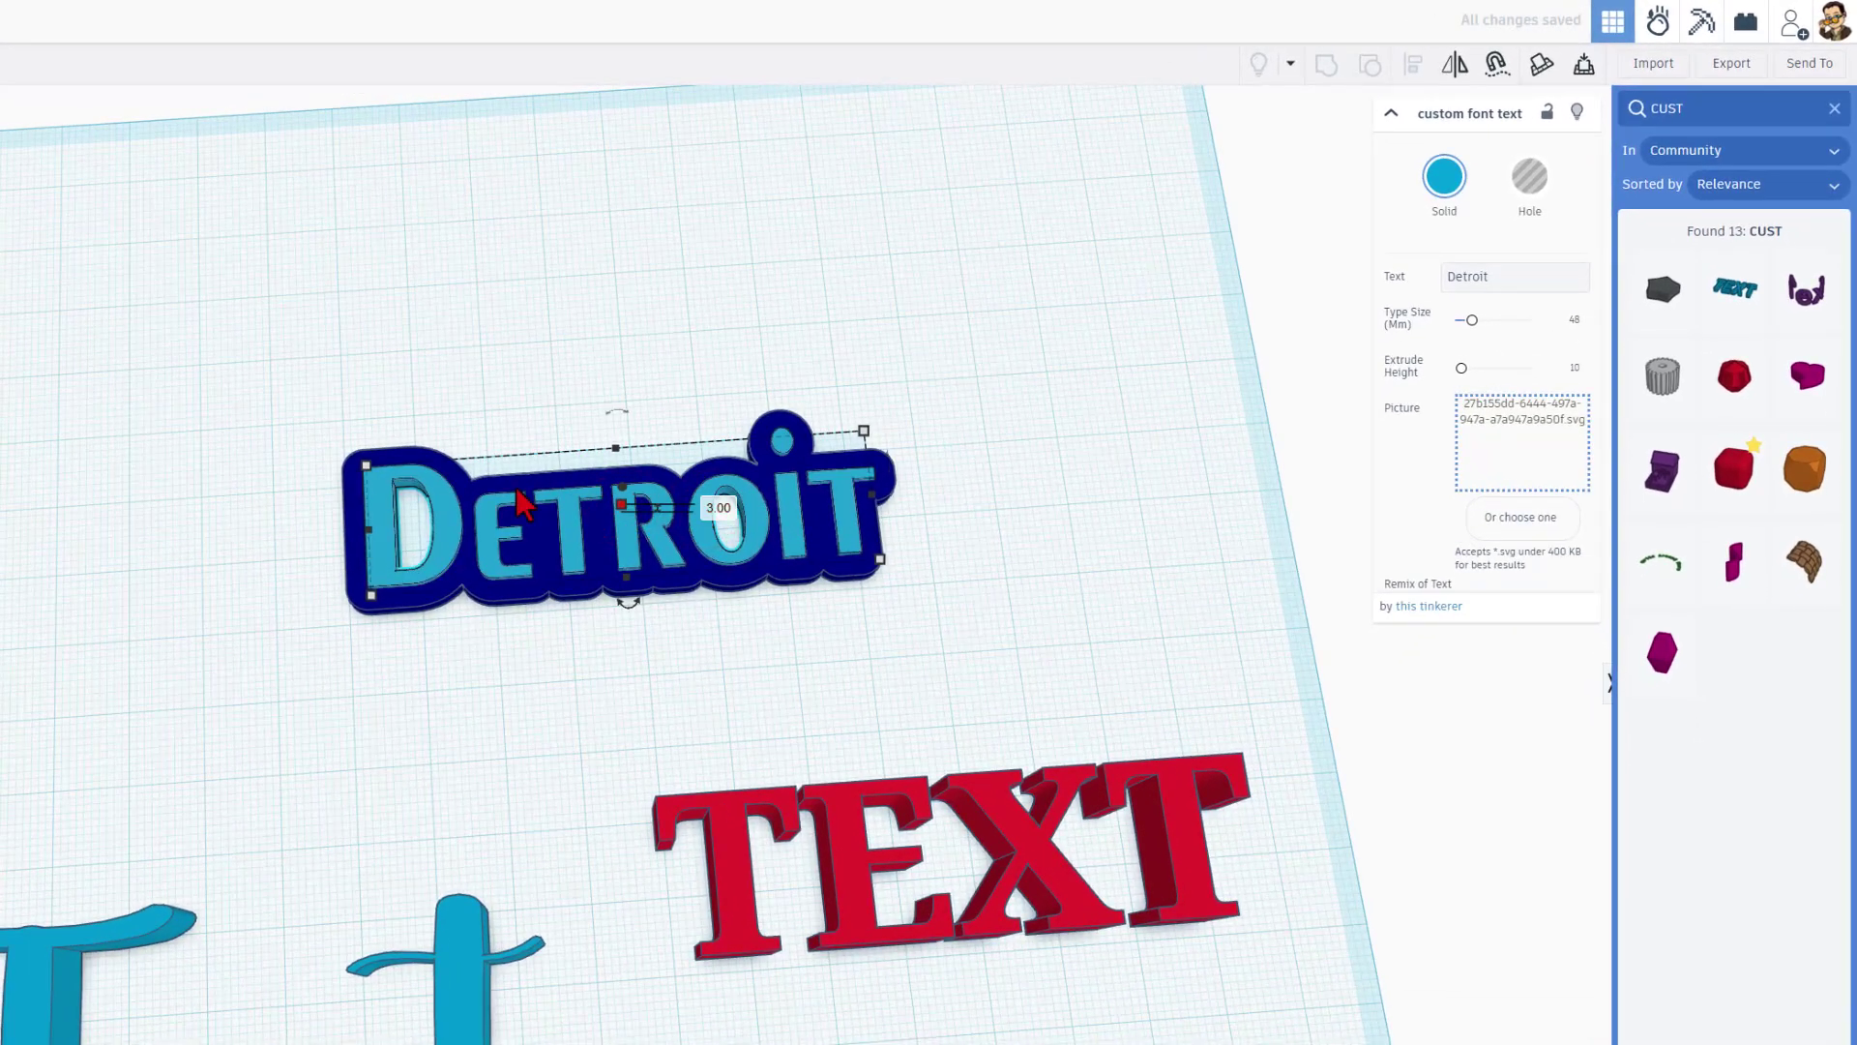
left_click(574, 424)
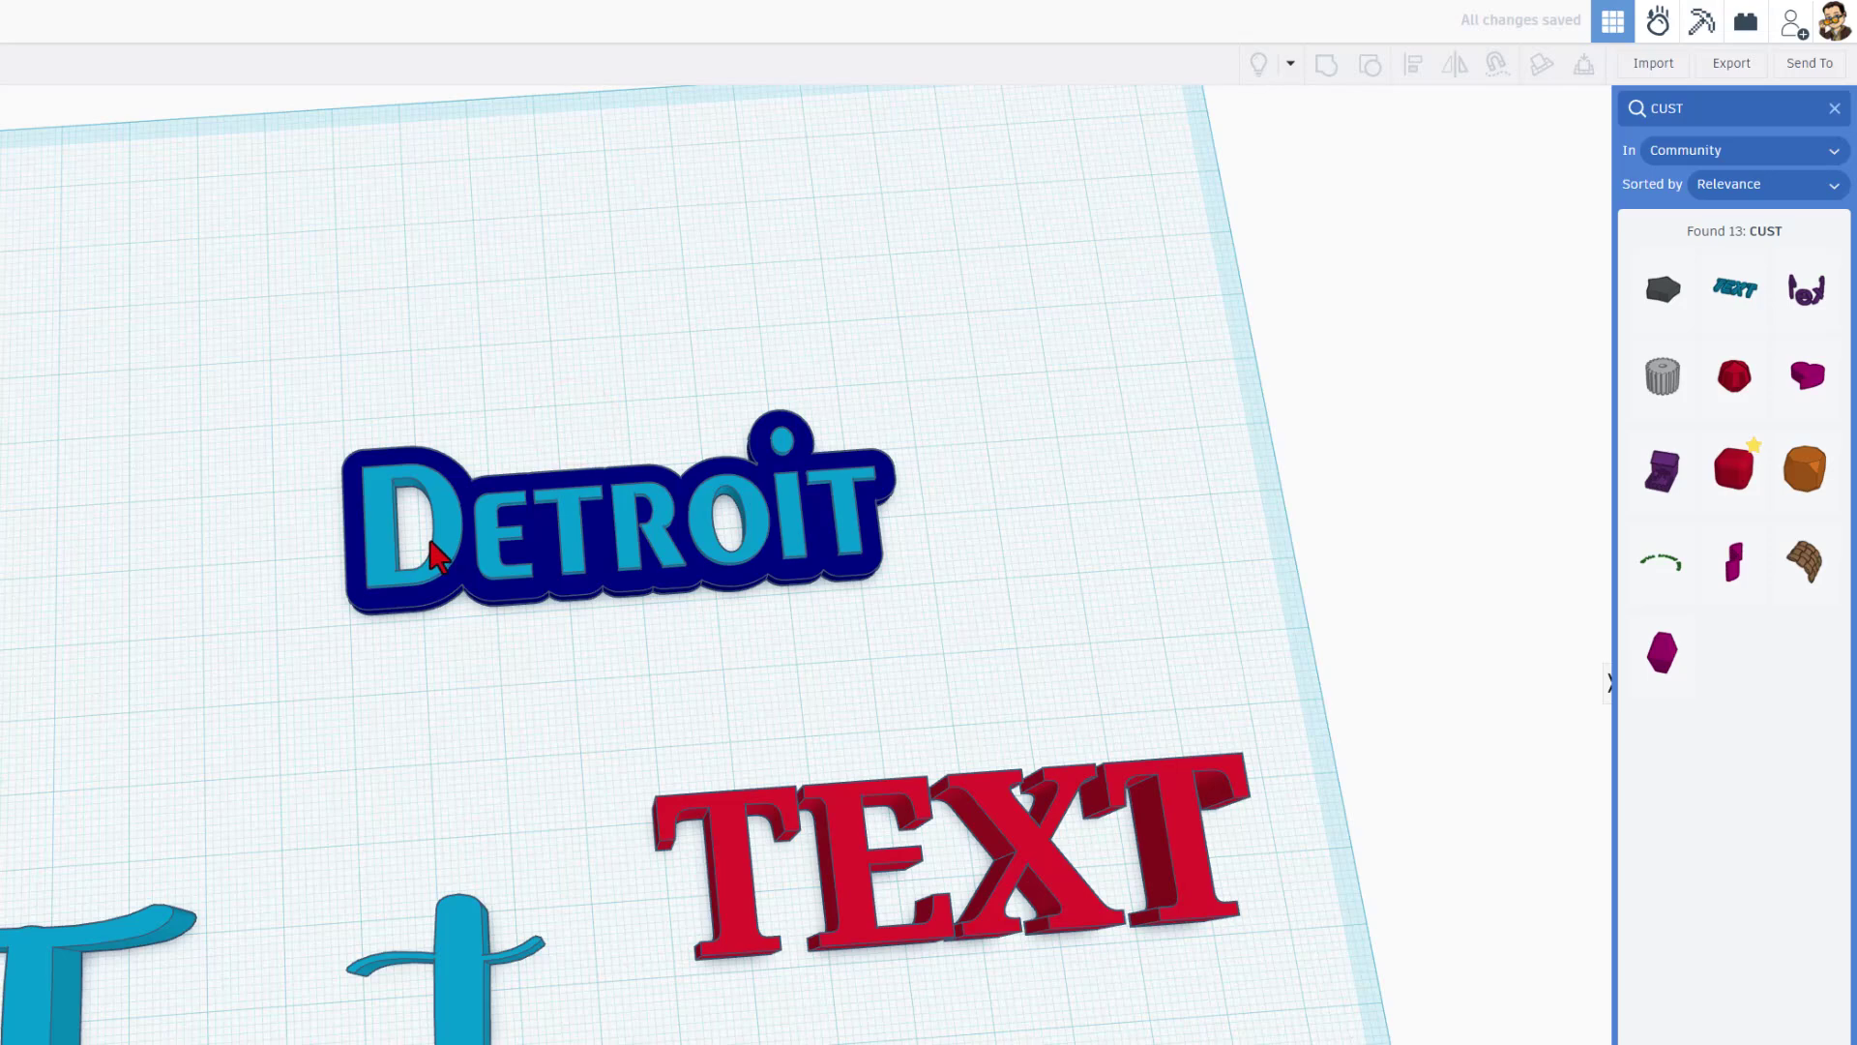
right_click_drag(425, 559, 438, 551)
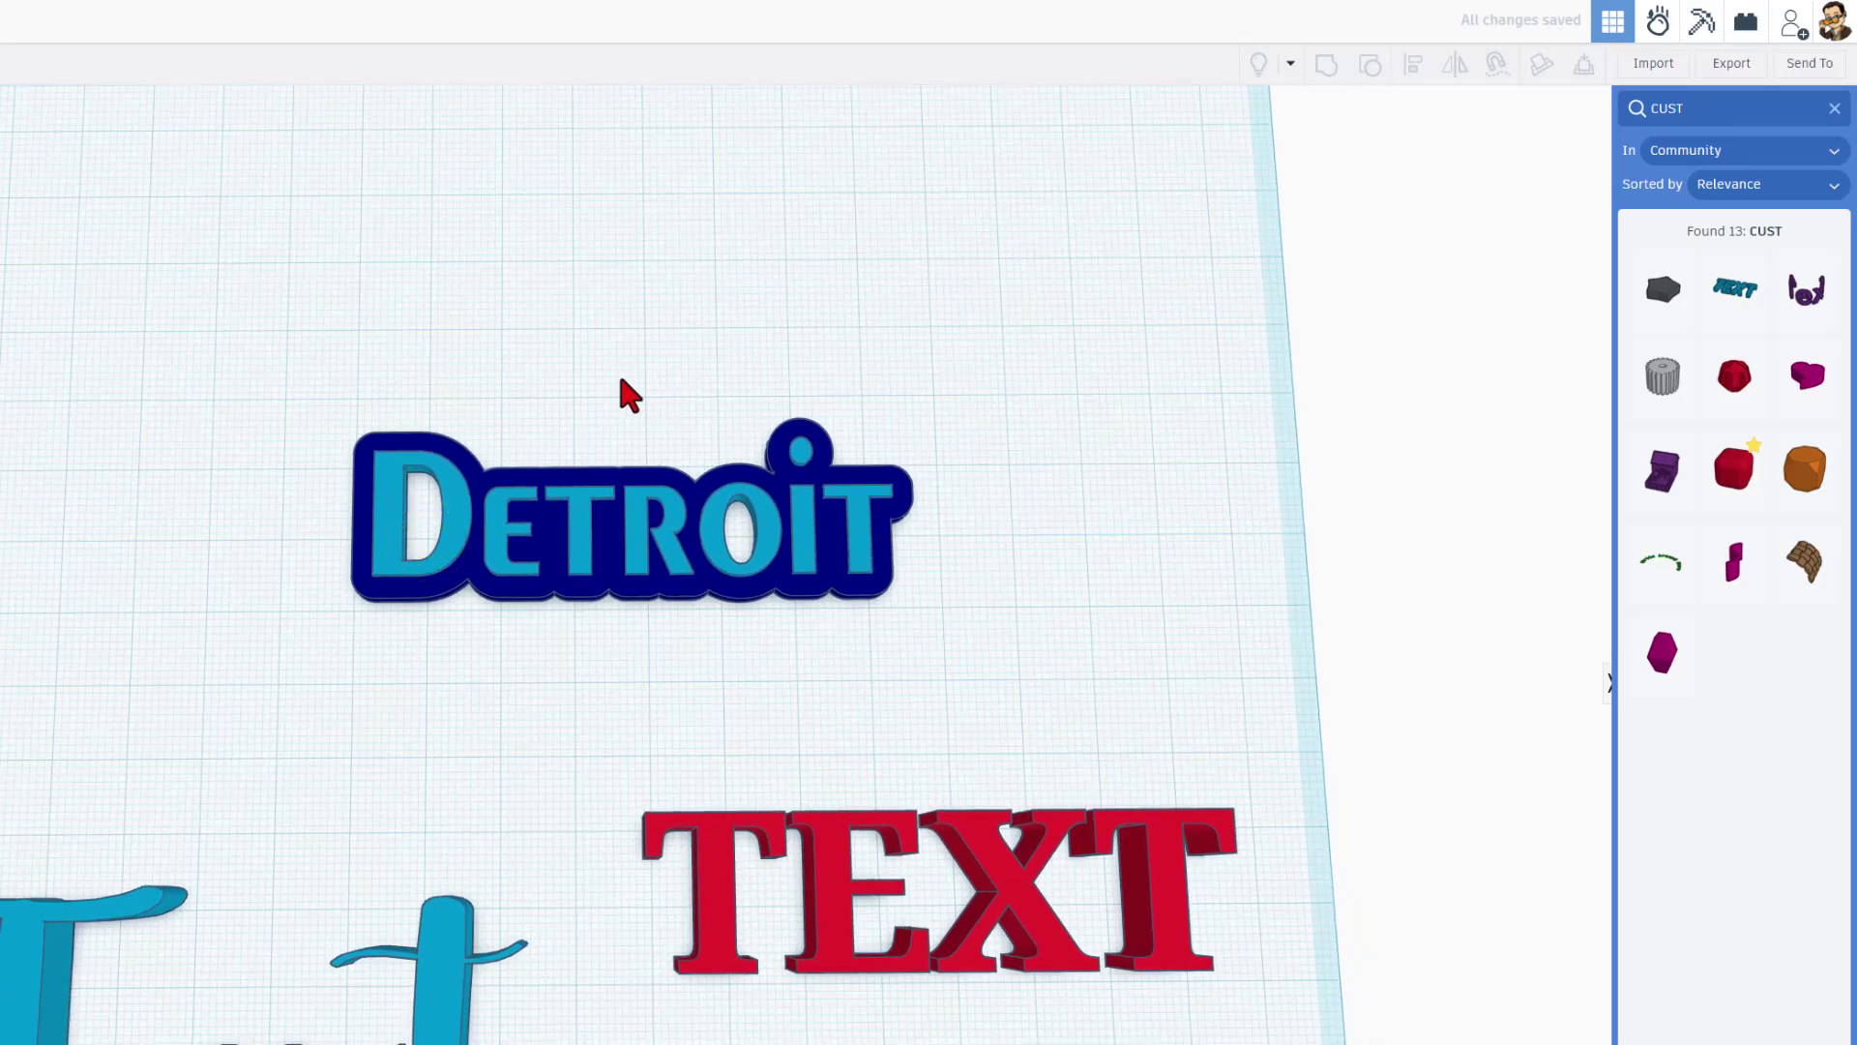
left_click(641, 476)
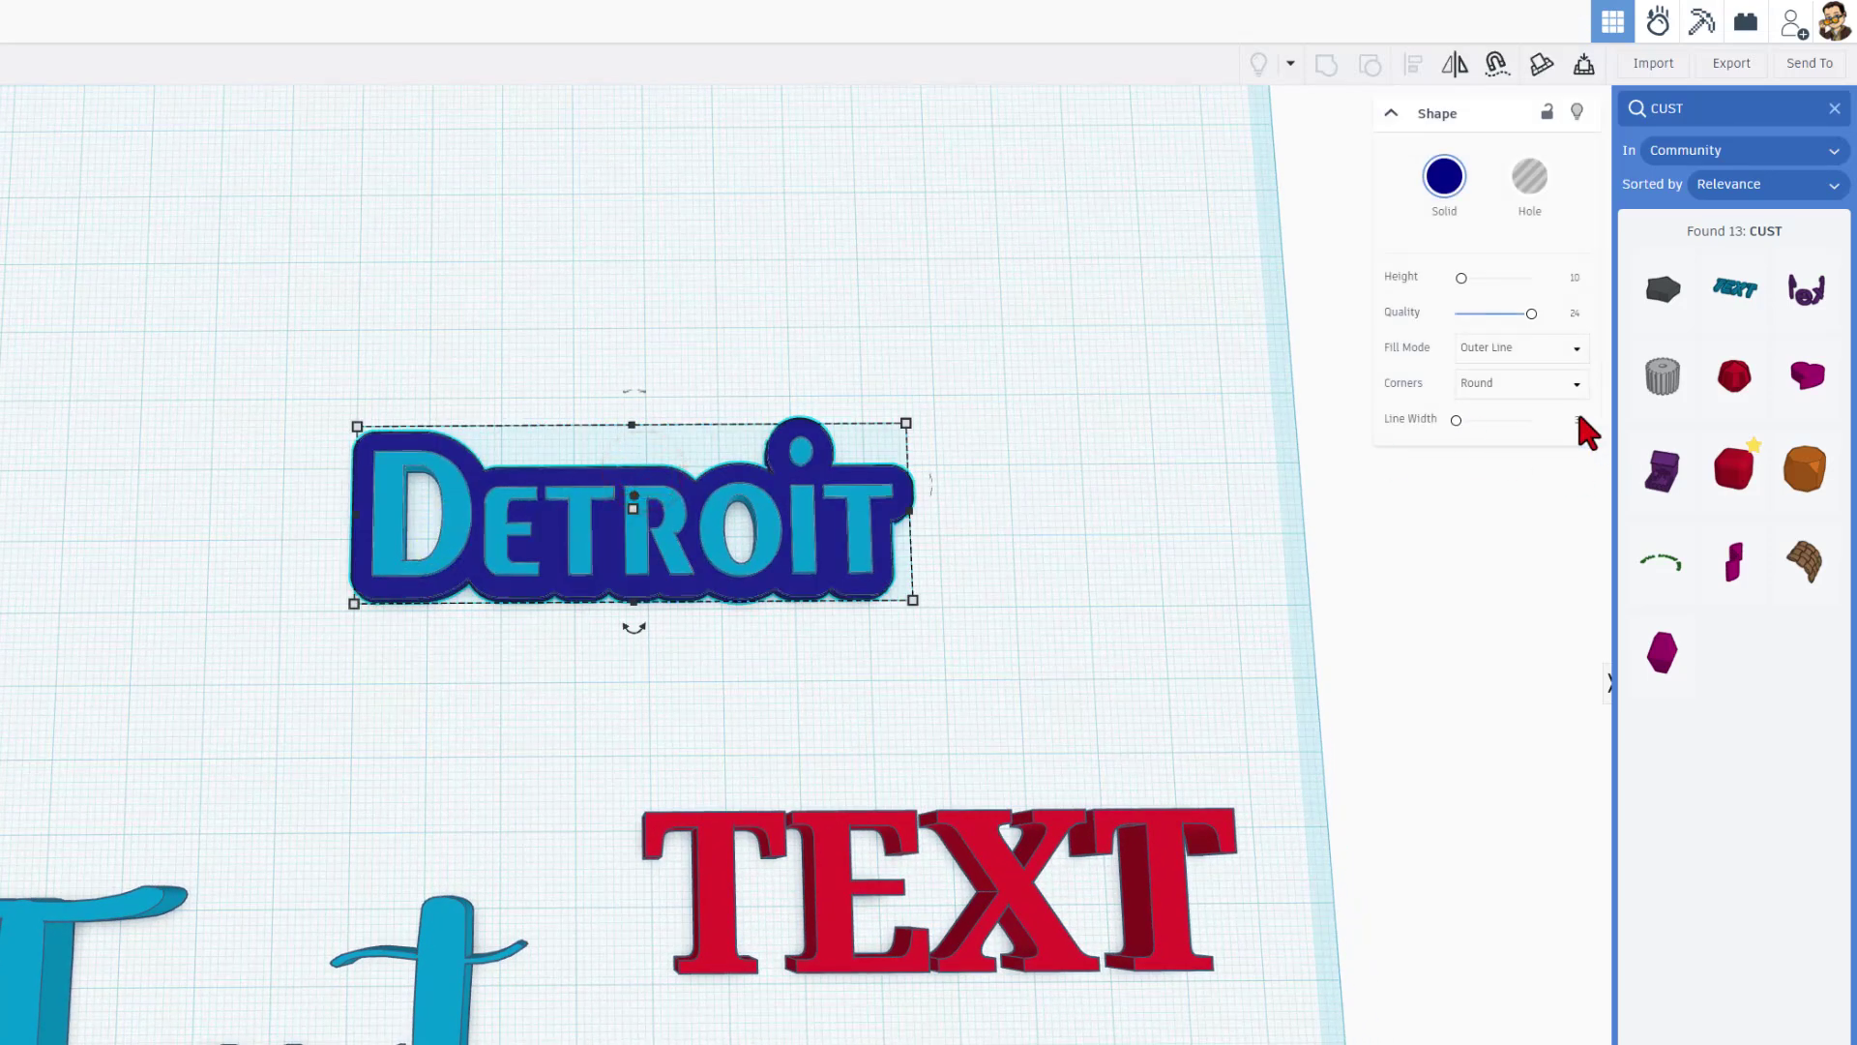
Step: Duplicate the dark blue backing in place and switch the copy to a solid fill
key("ctrl+d")
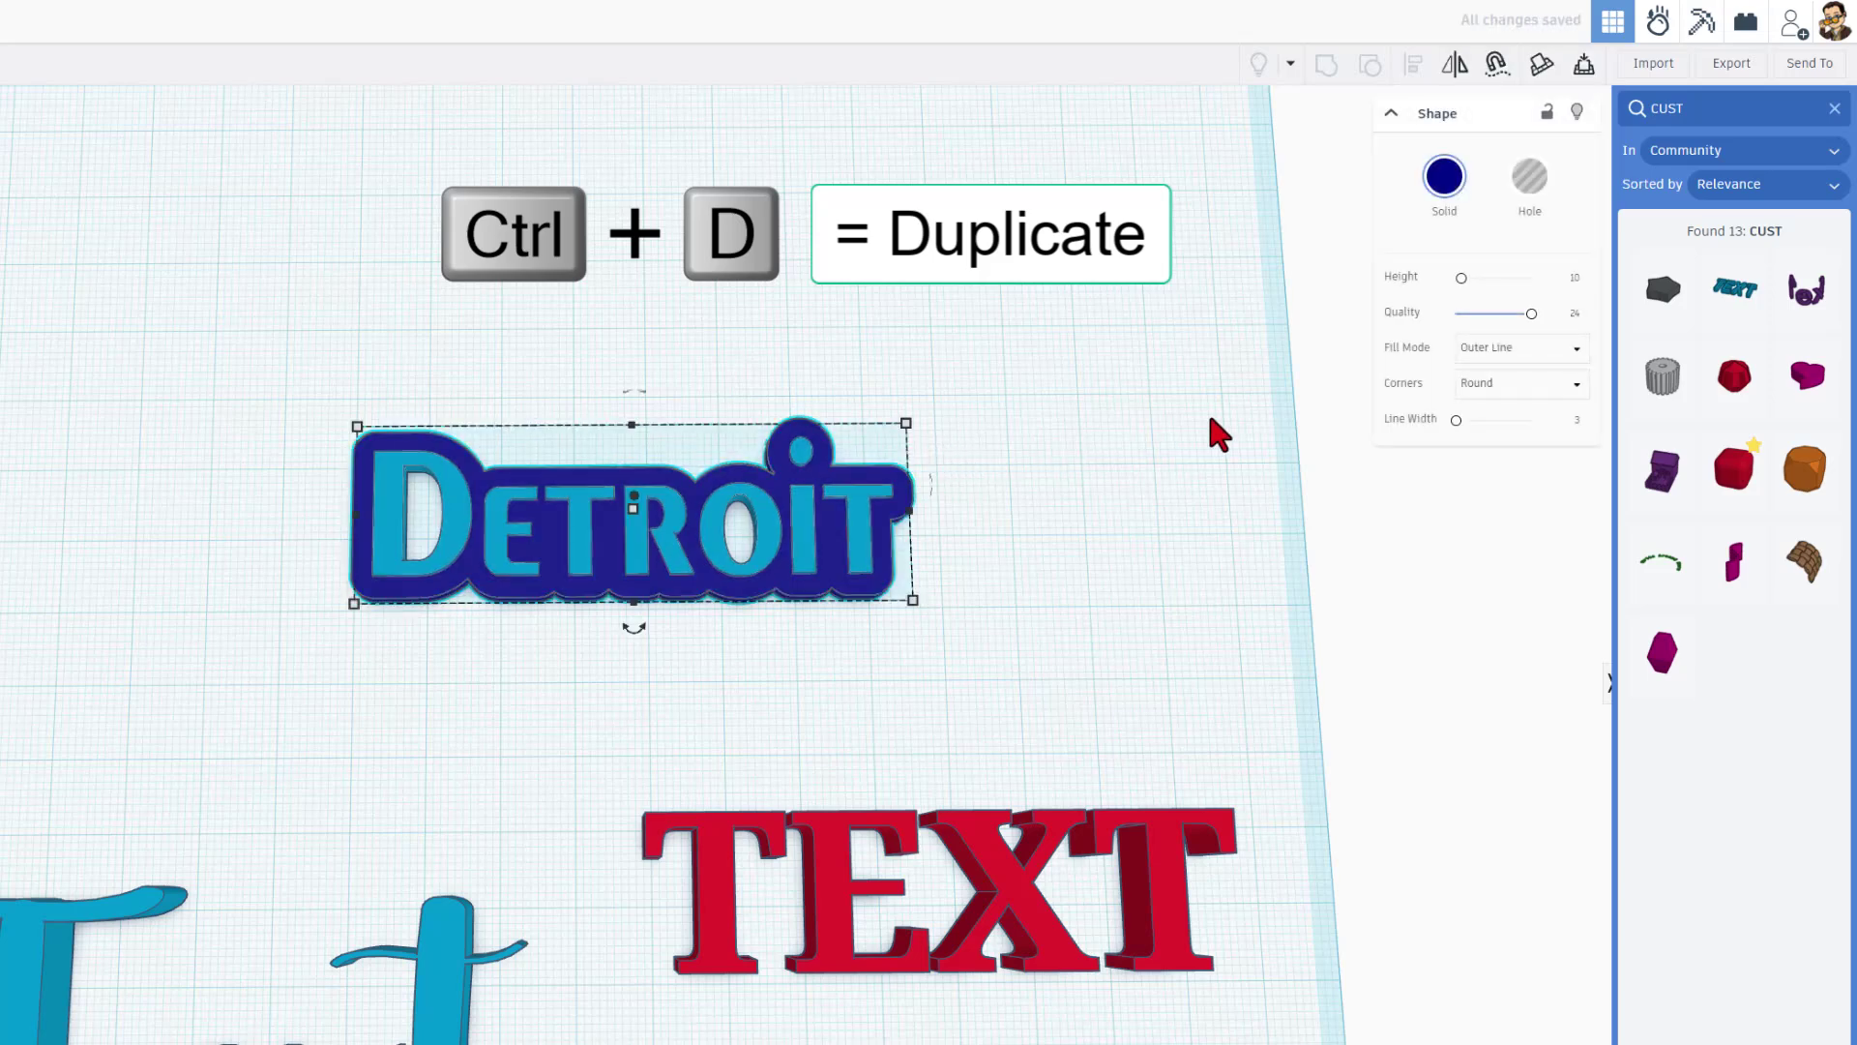
left_click(1495, 356)
left_click(1490, 404)
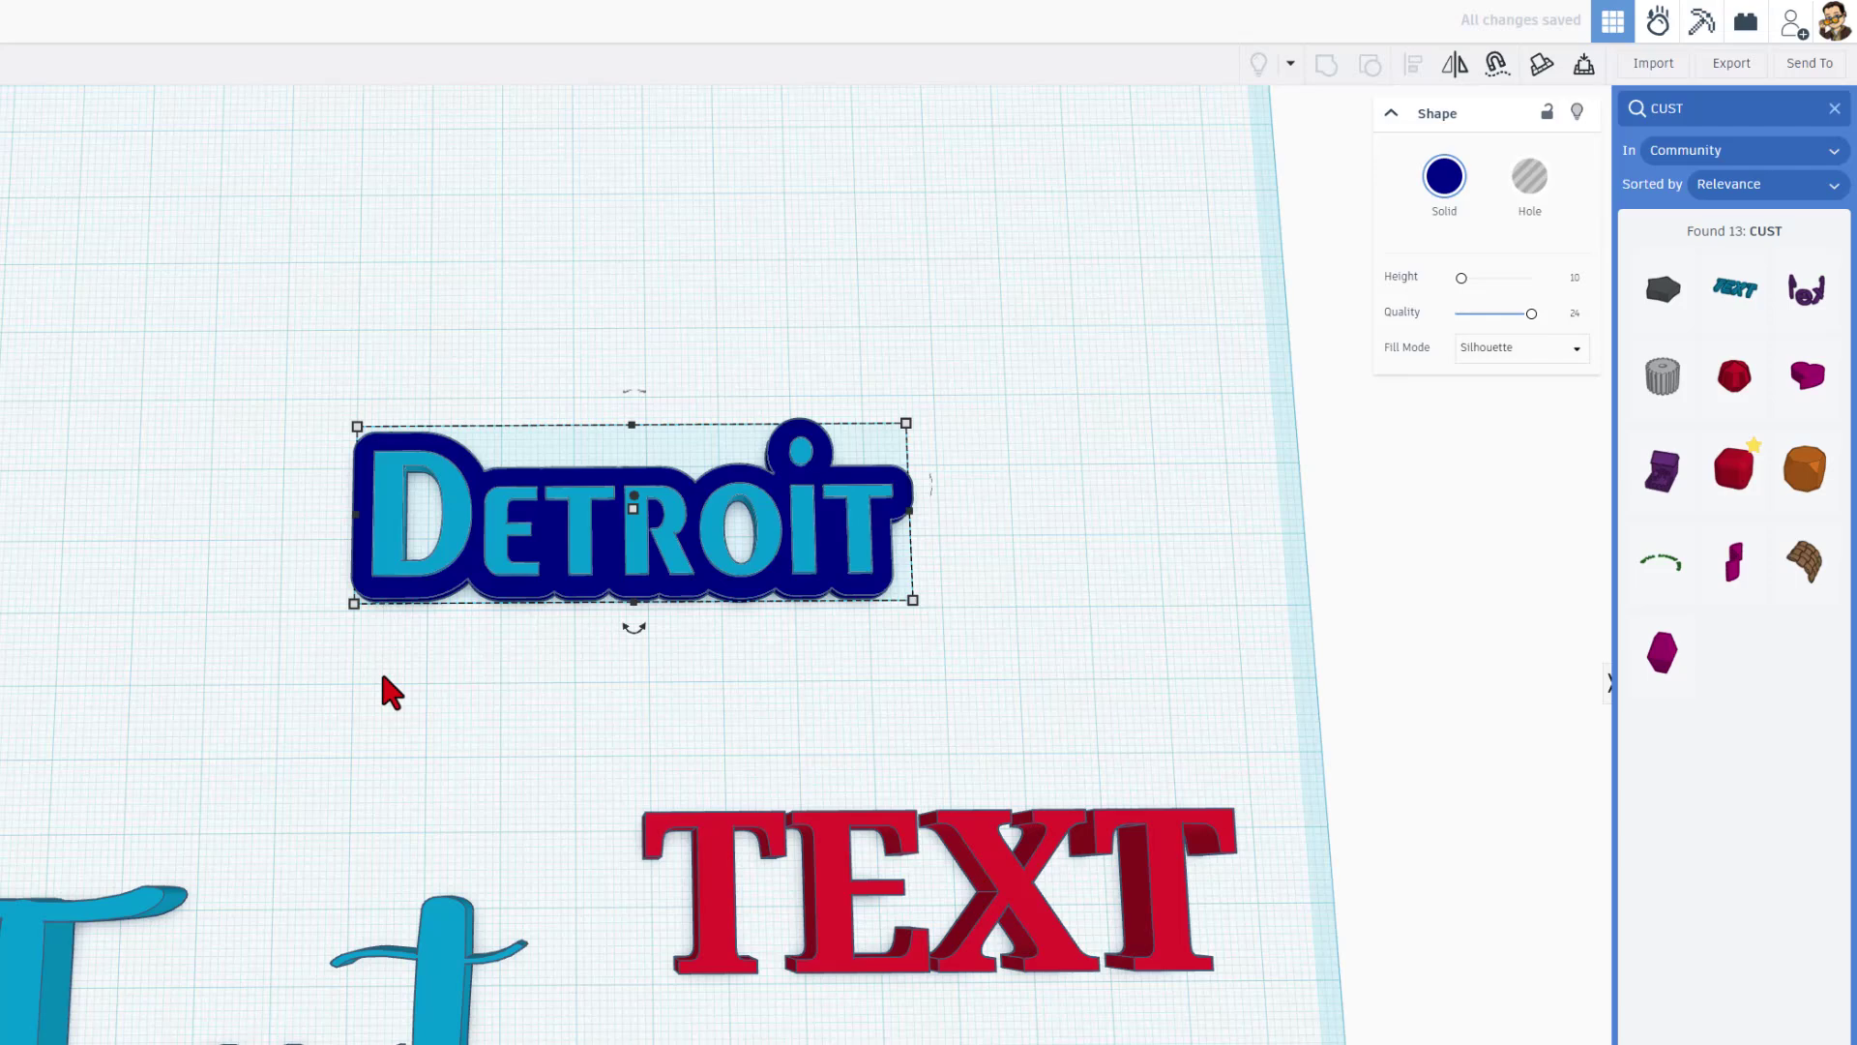
left_click(413, 662)
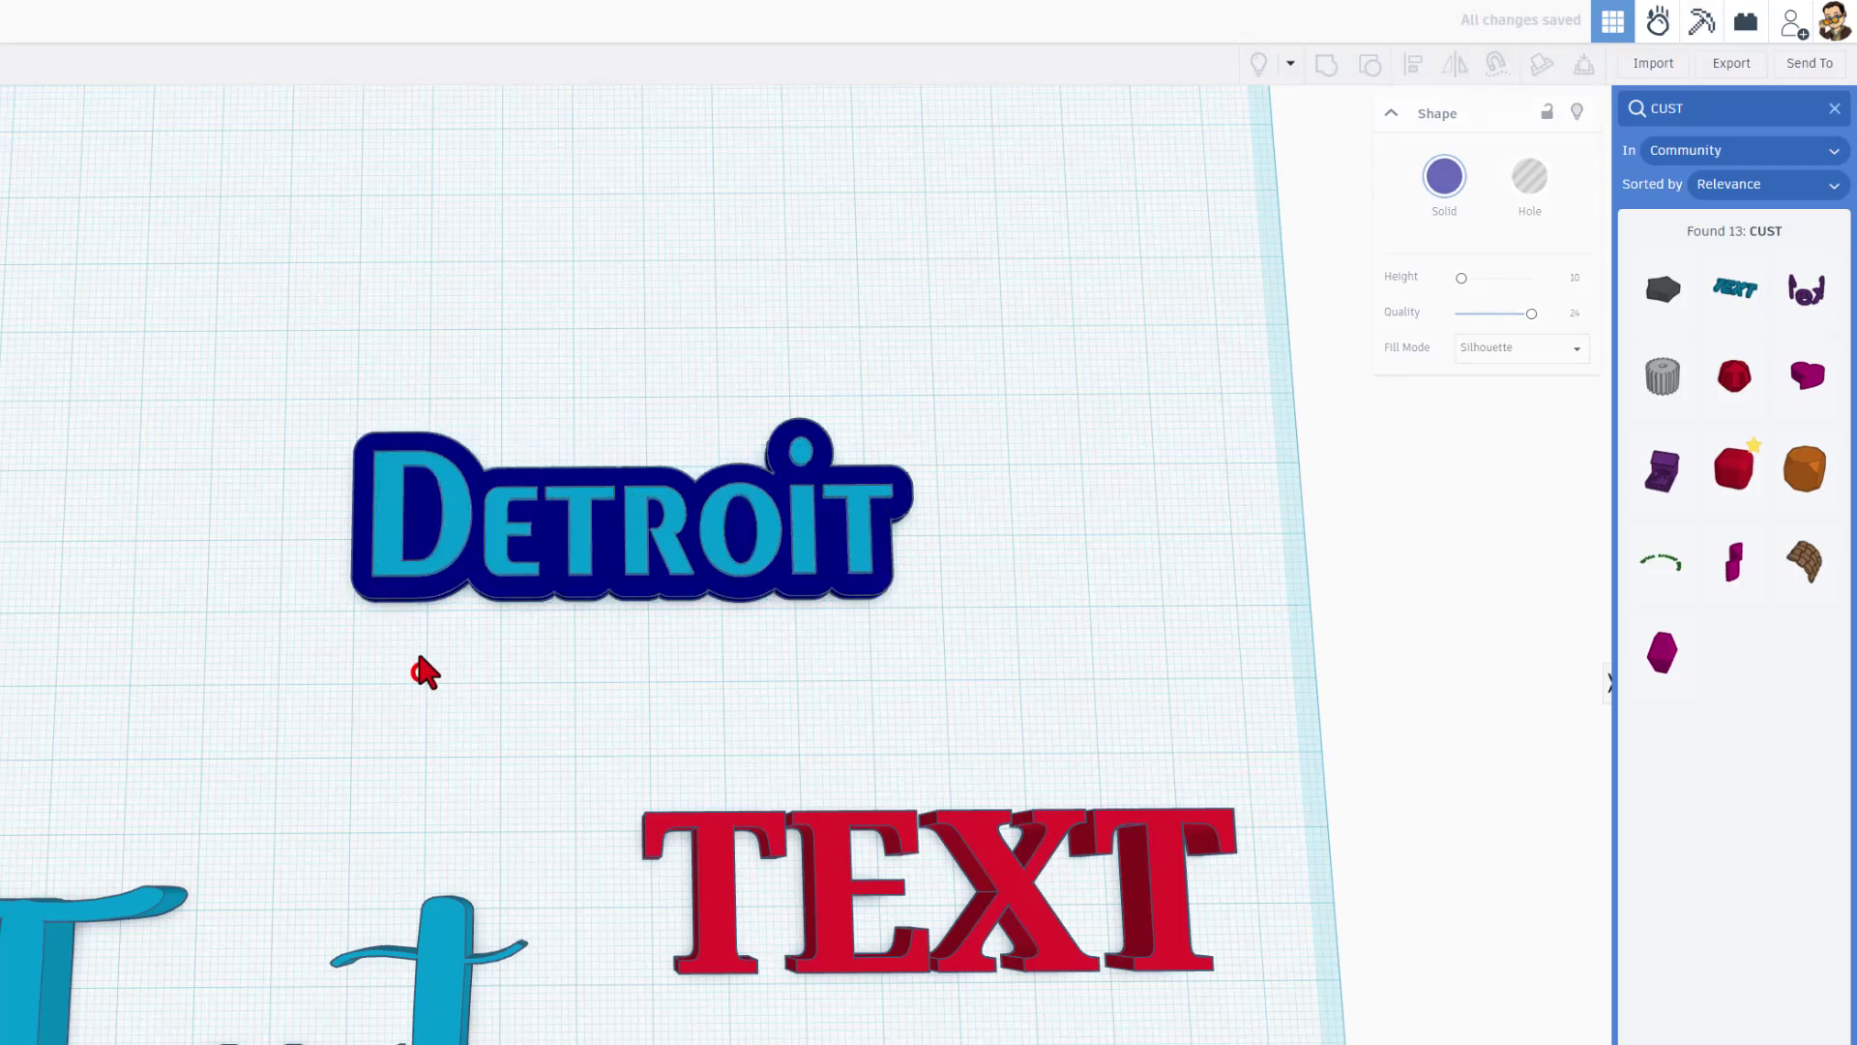
Step: Recolour the Detroit lettering with the orange preset
right_click_drag(416, 666, 634, 530)
left_click(634, 530)
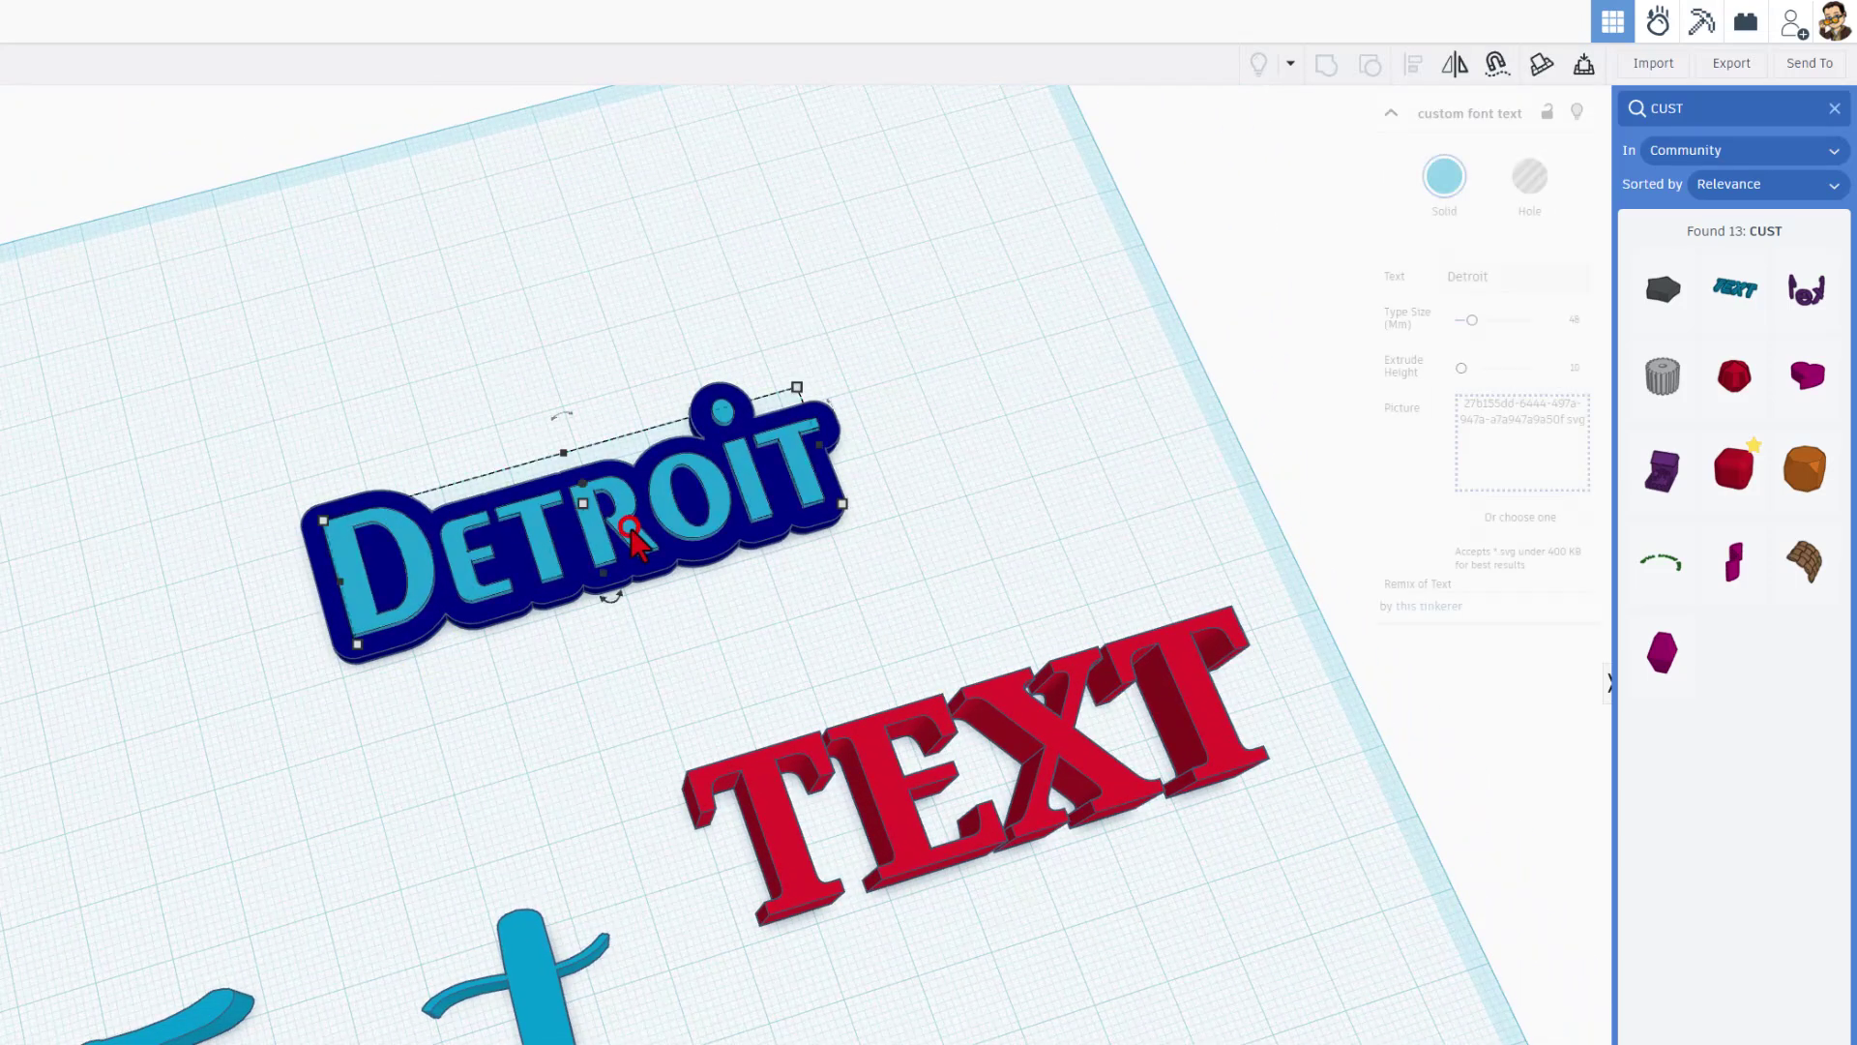
left_click(1445, 176)
left_click(1285, 365)
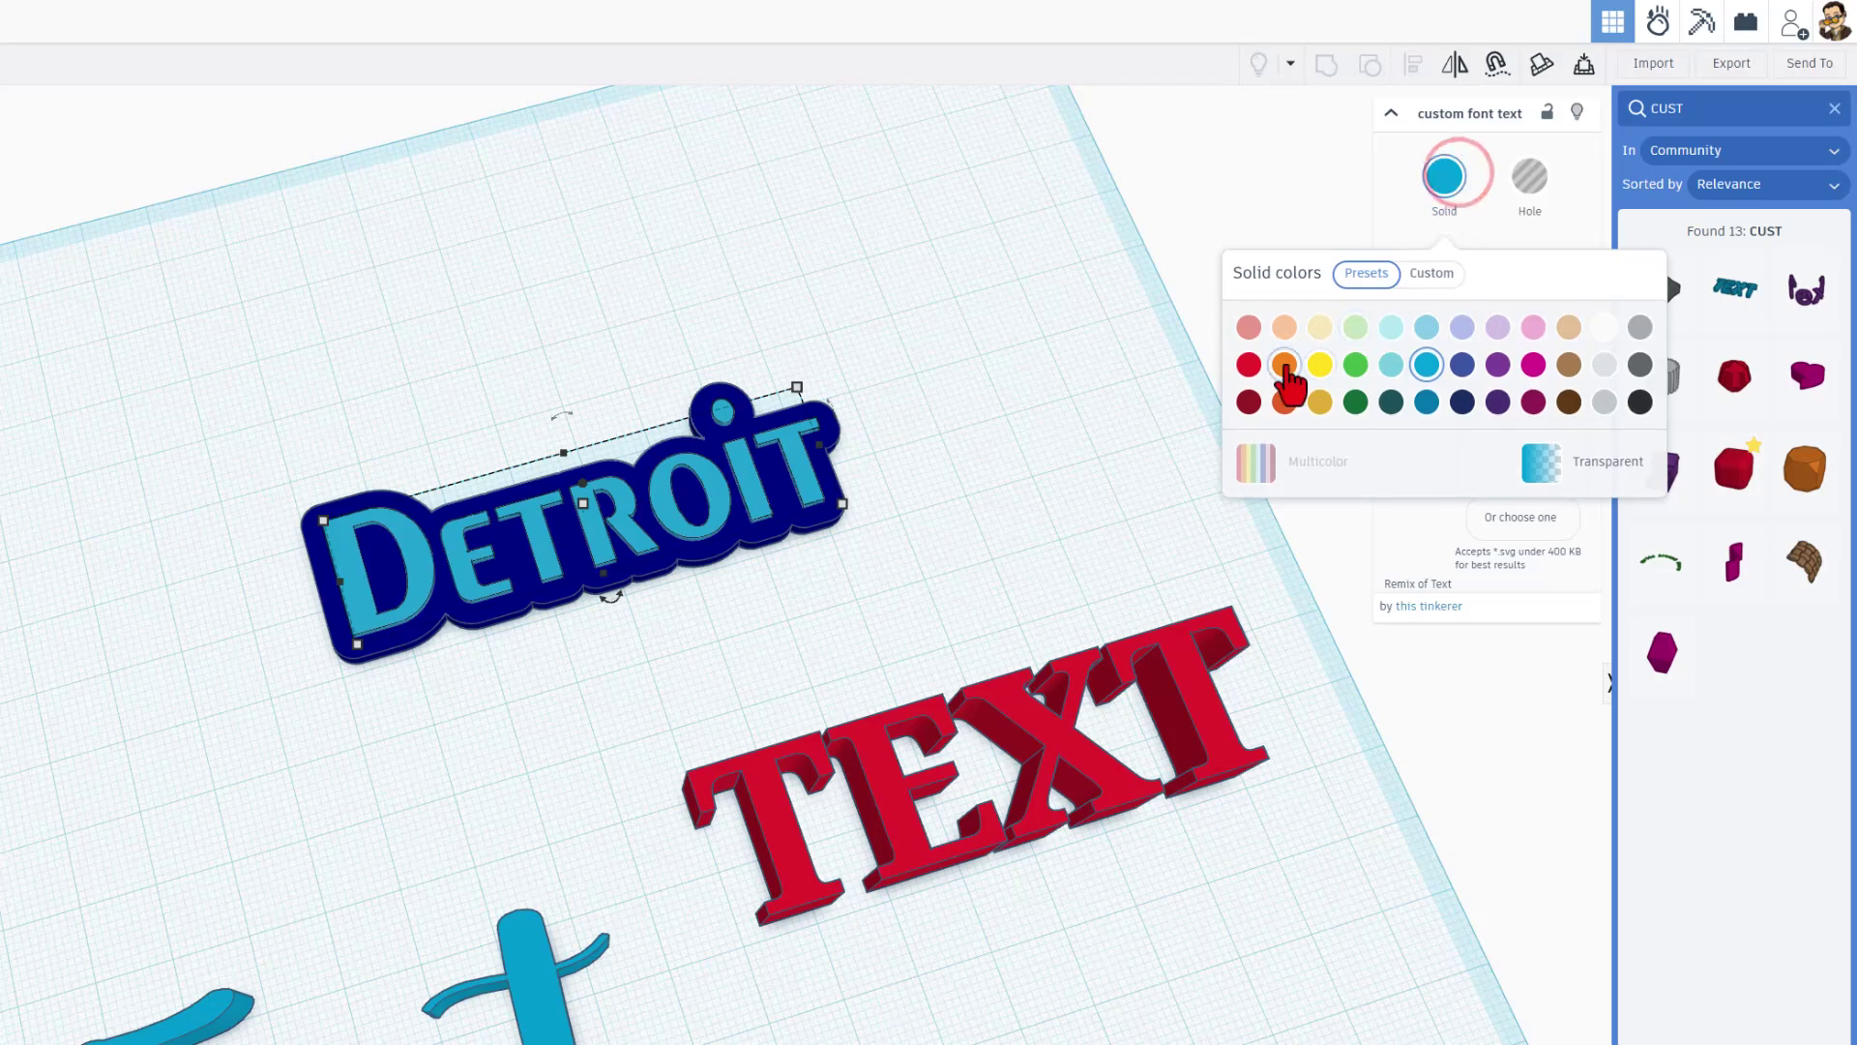
left_click(817, 627)
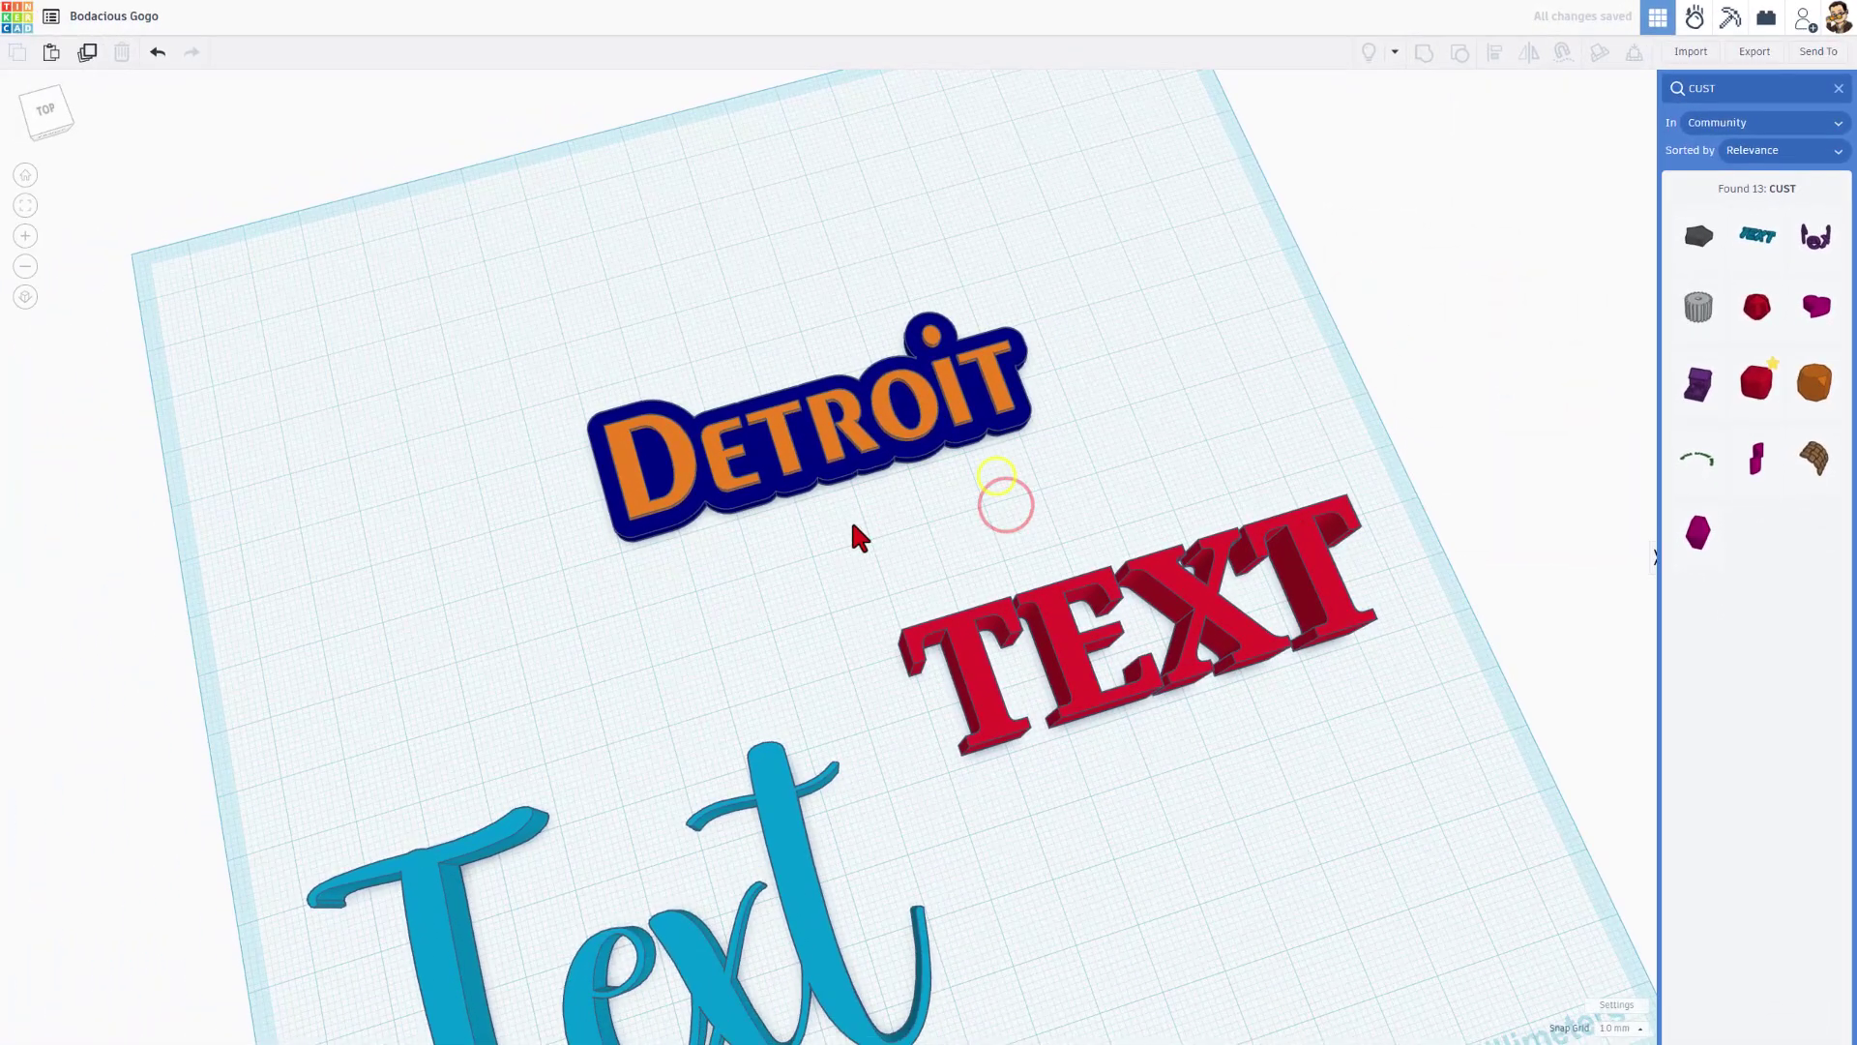
right_click_drag(855, 528, 825, 493)
right_click_drag(882, 565, 929, 561)
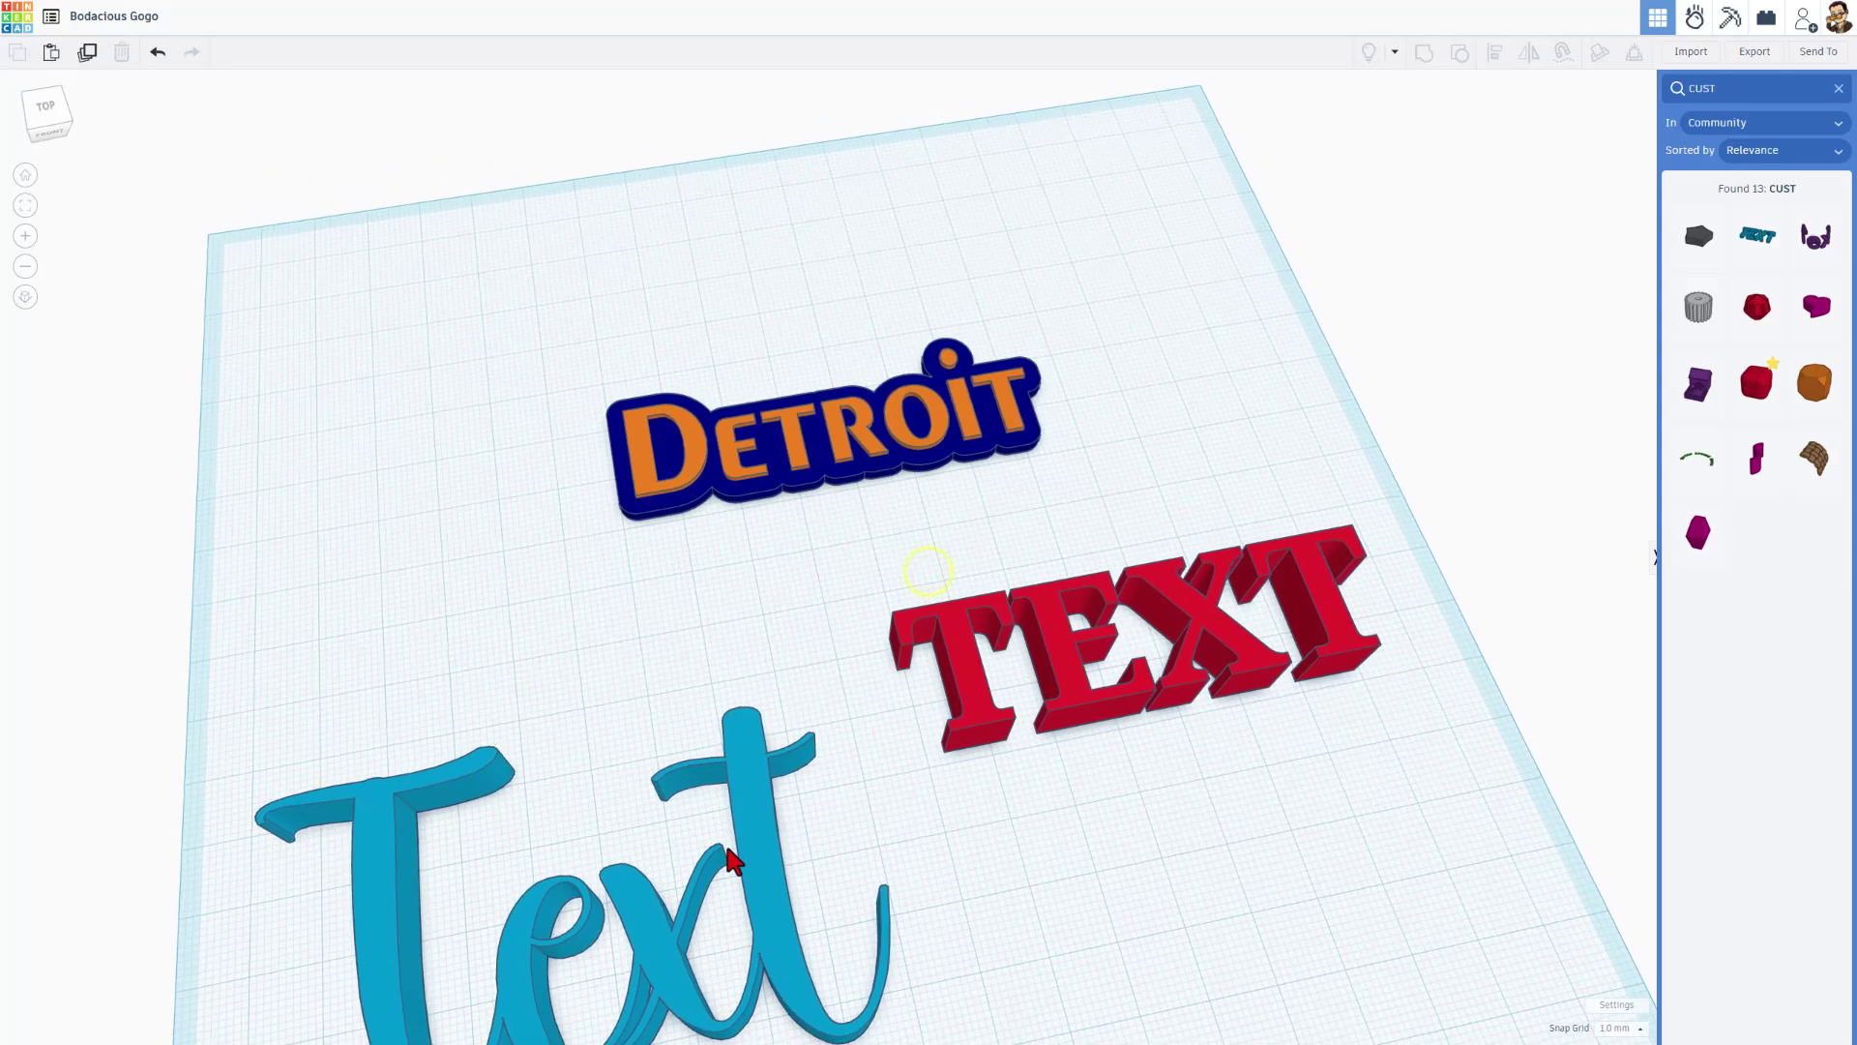
Step: Select the Detroit script Text shape and orbit to a steeper top-down view
left_click(753, 807)
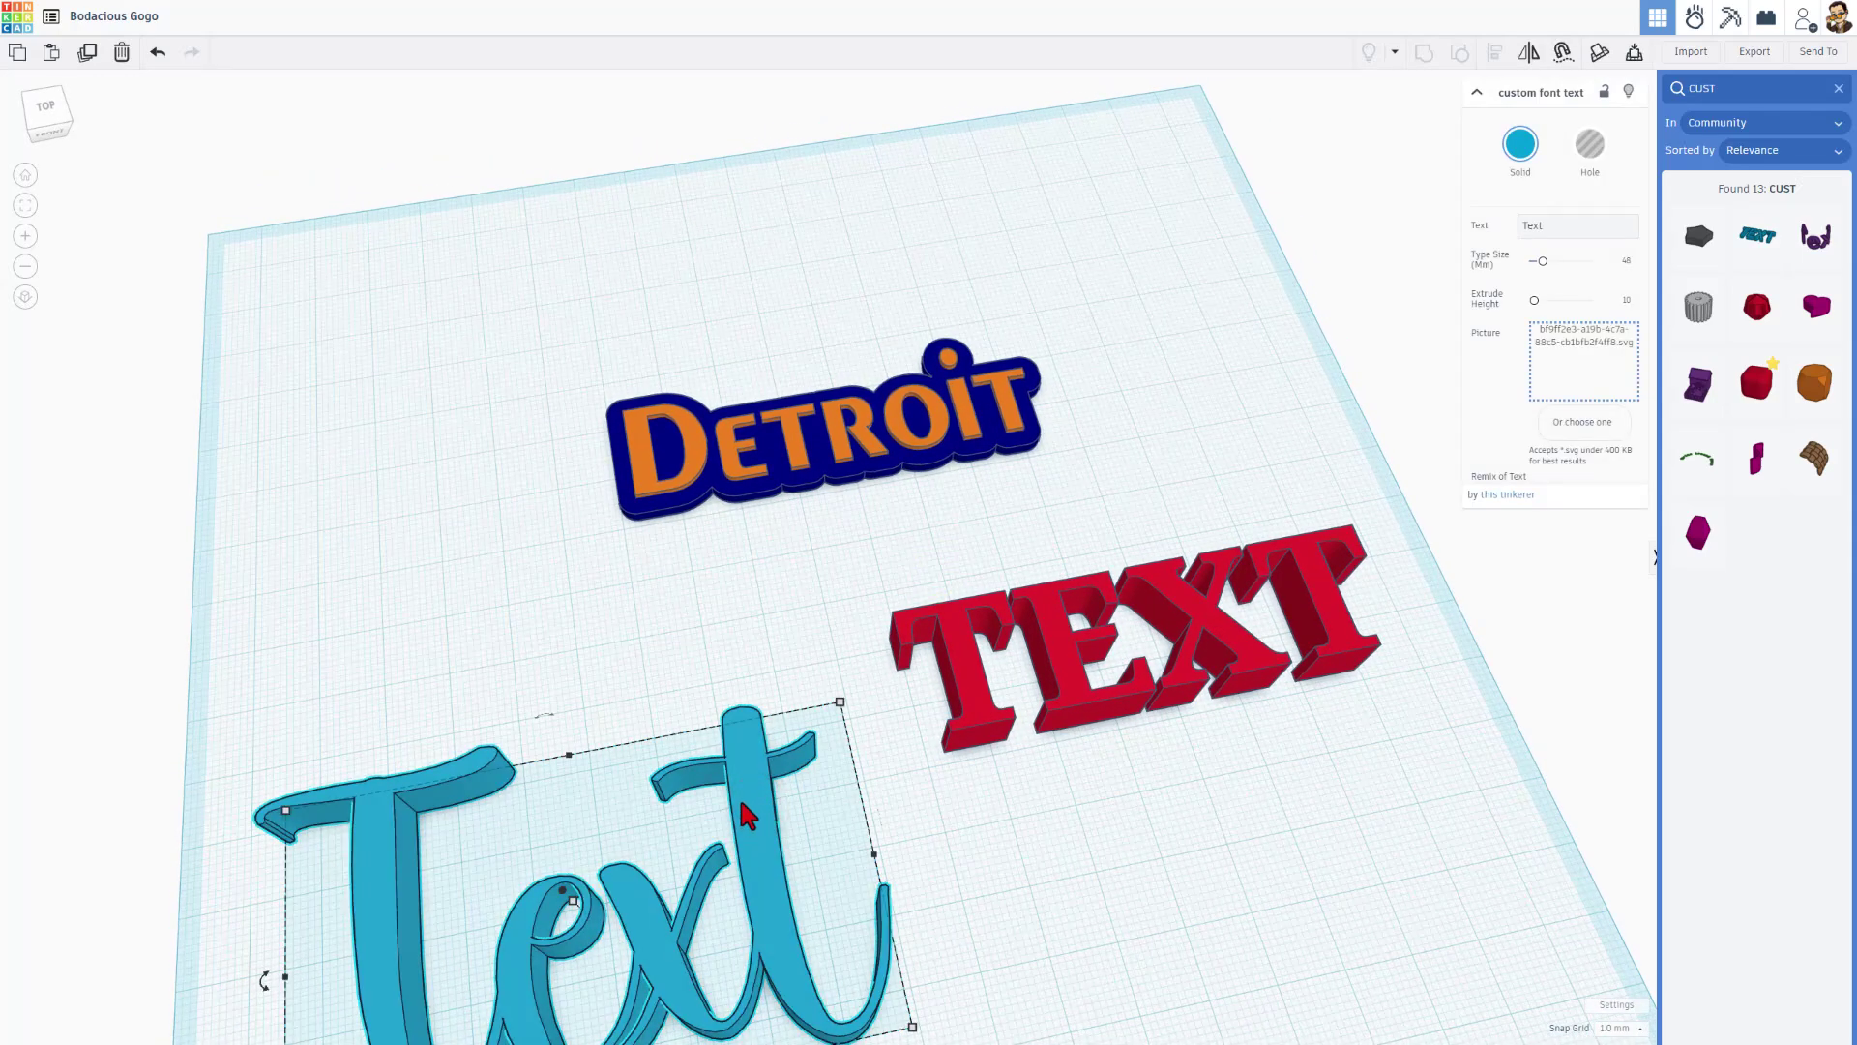
right_click_drag(920, 477, 850, 503)
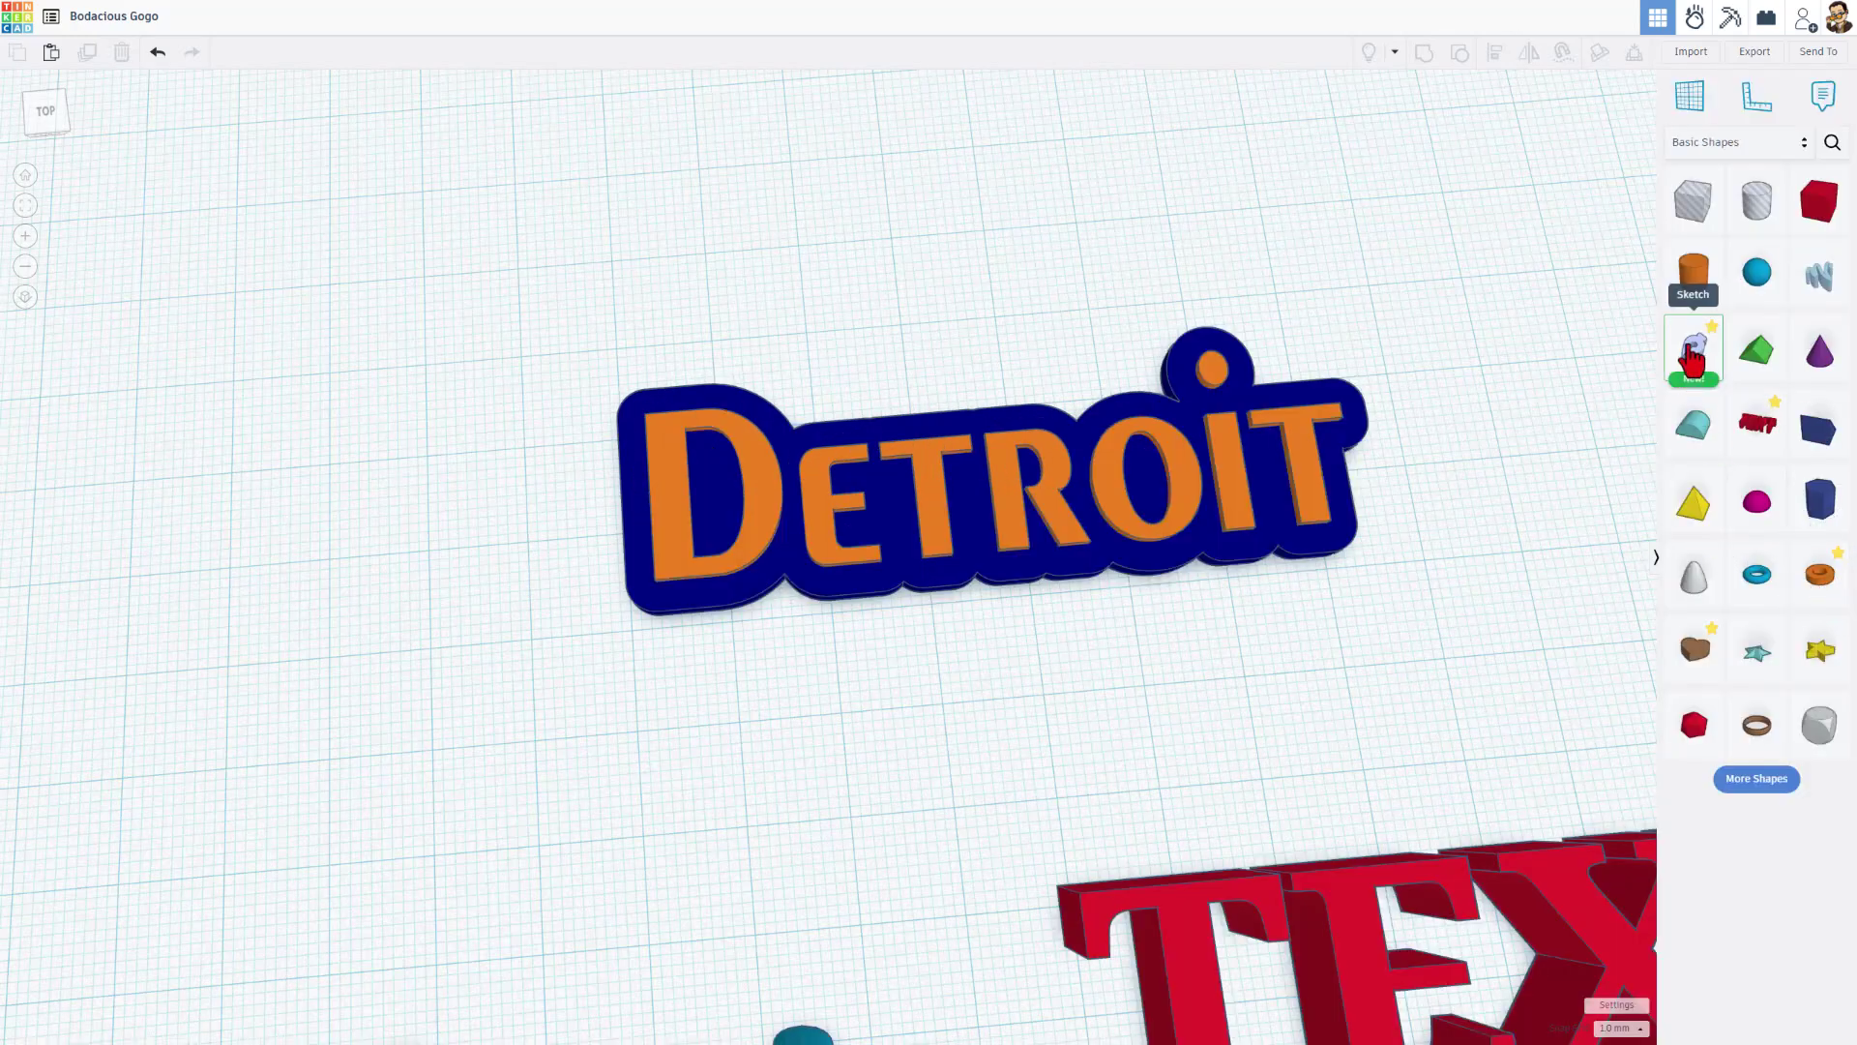
Step: Place a new sketch, set snap grid to 0.5 mm, and draw a 5 mm diamond
mouse_move(1693, 360)
left_mouse_down()
mouse_move(688, 583)
mouse_move(361, 542)
mouse_move(427, 564)
left_mouse_up()
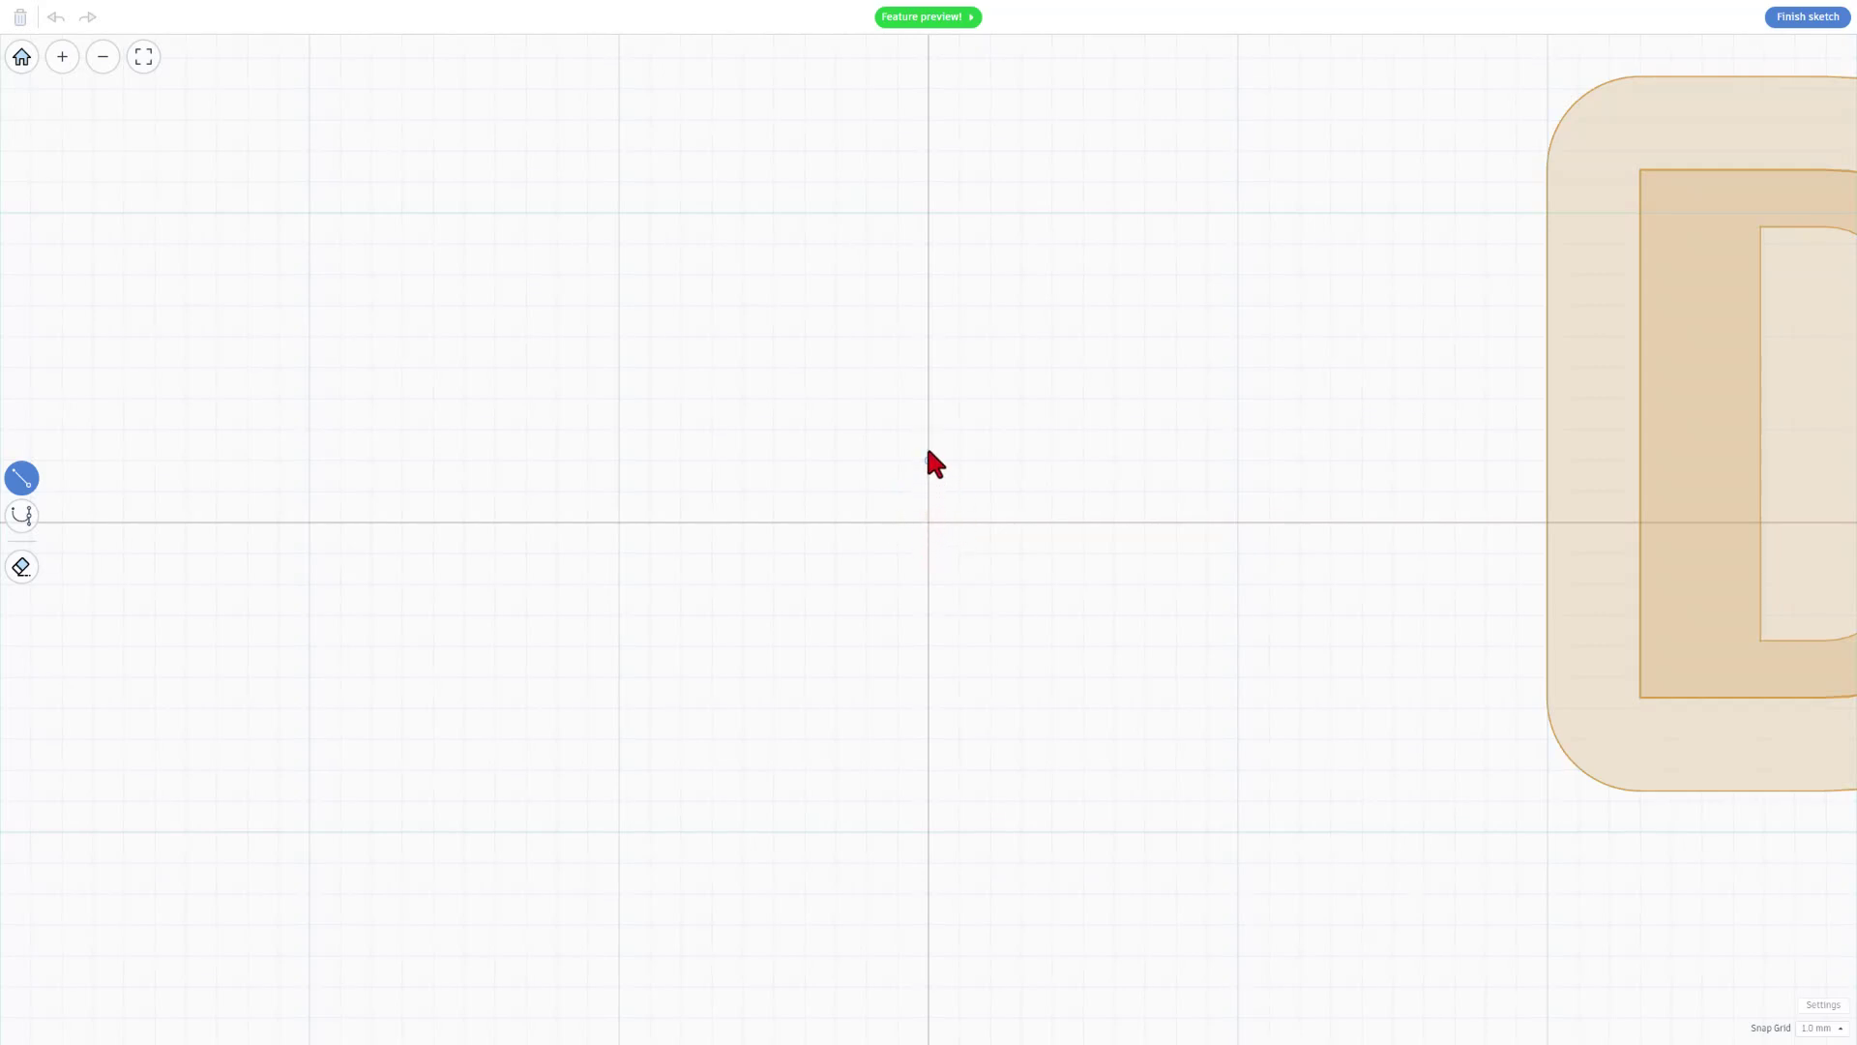
left_click(1812, 1028)
left_click(1834, 935)
left_click(929, 446)
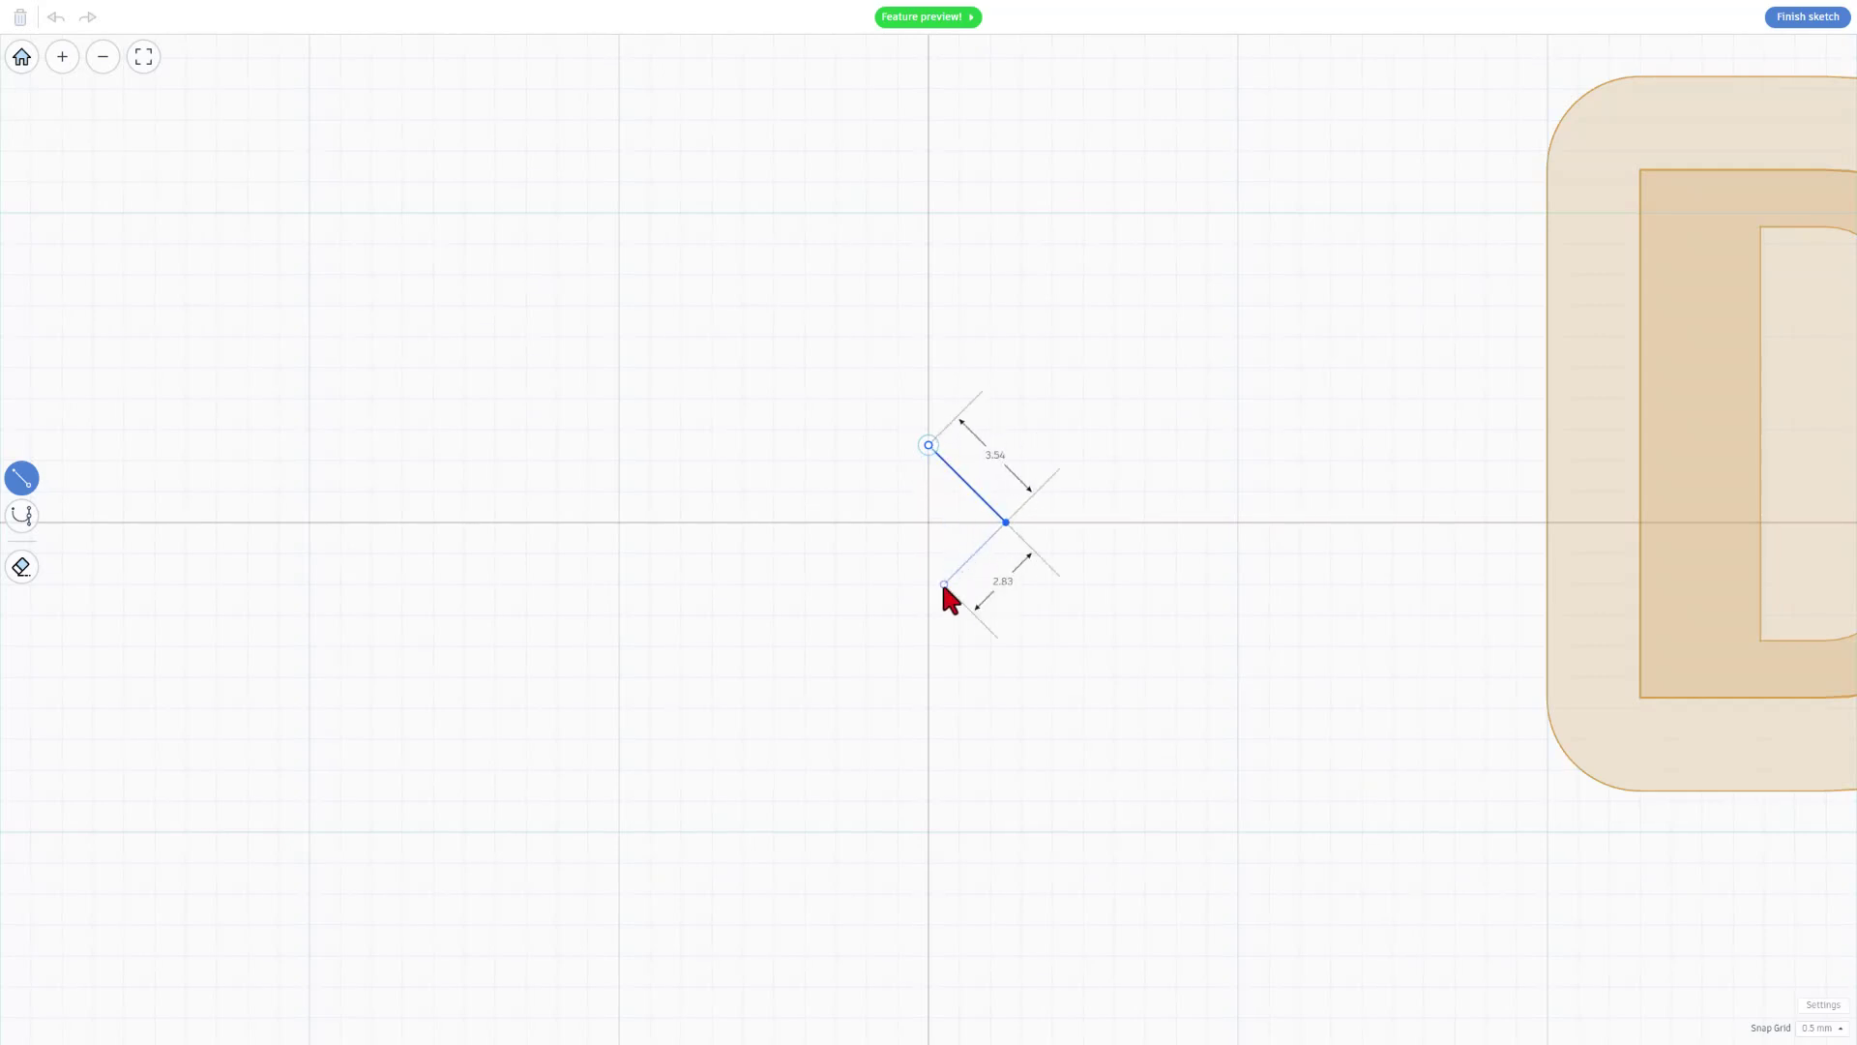
left_click(928, 601)
left_click(852, 522)
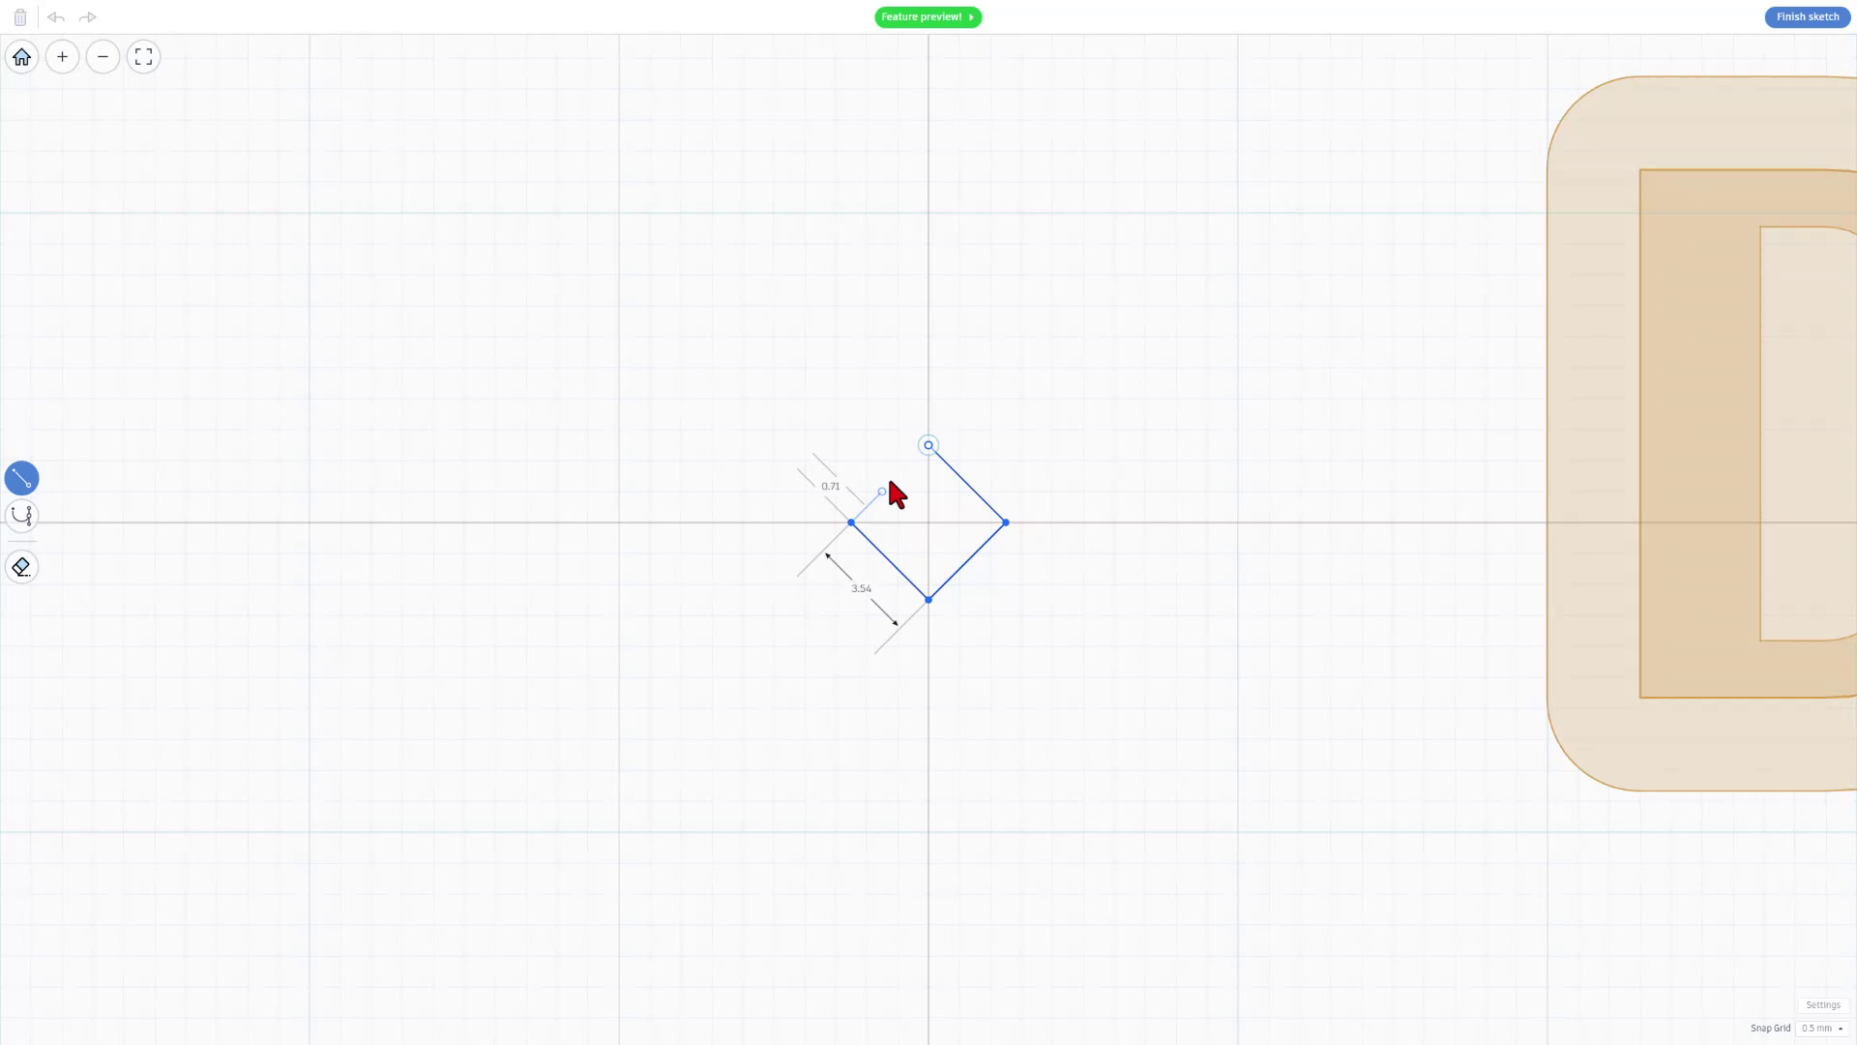
left_click(929, 446)
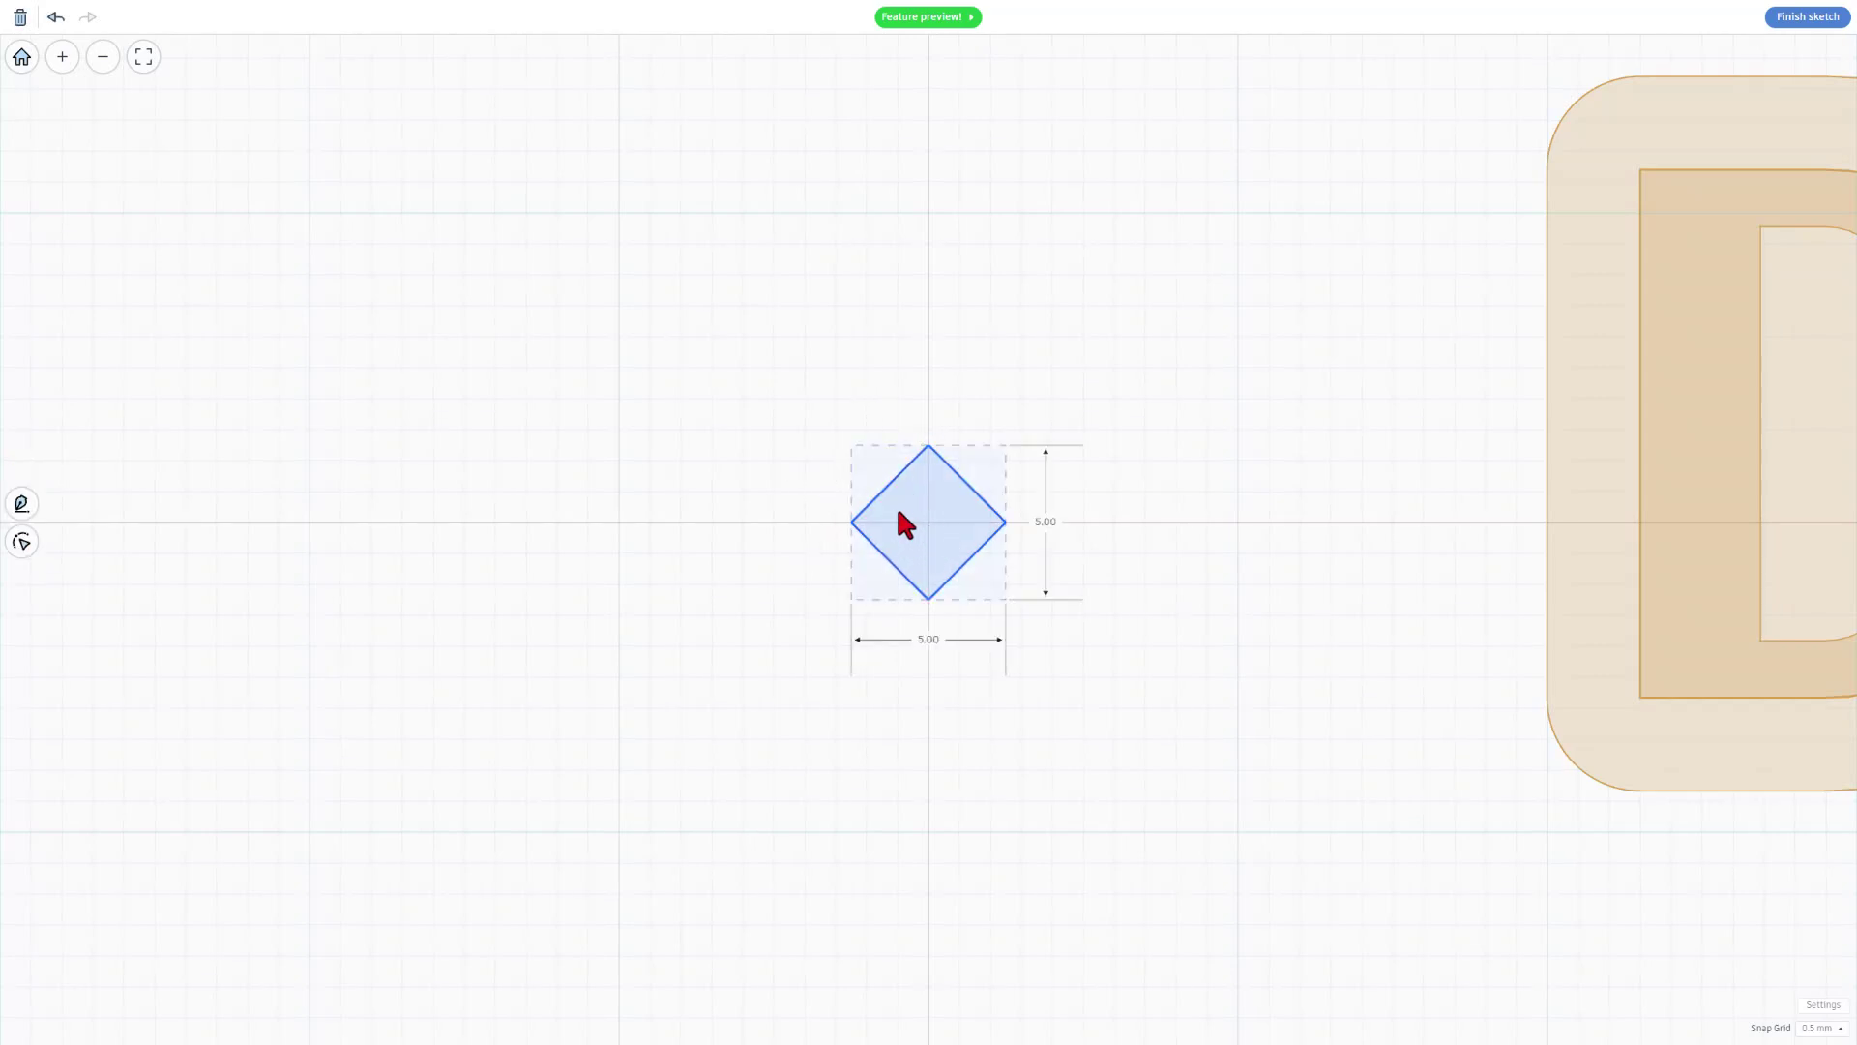
key("Escape")
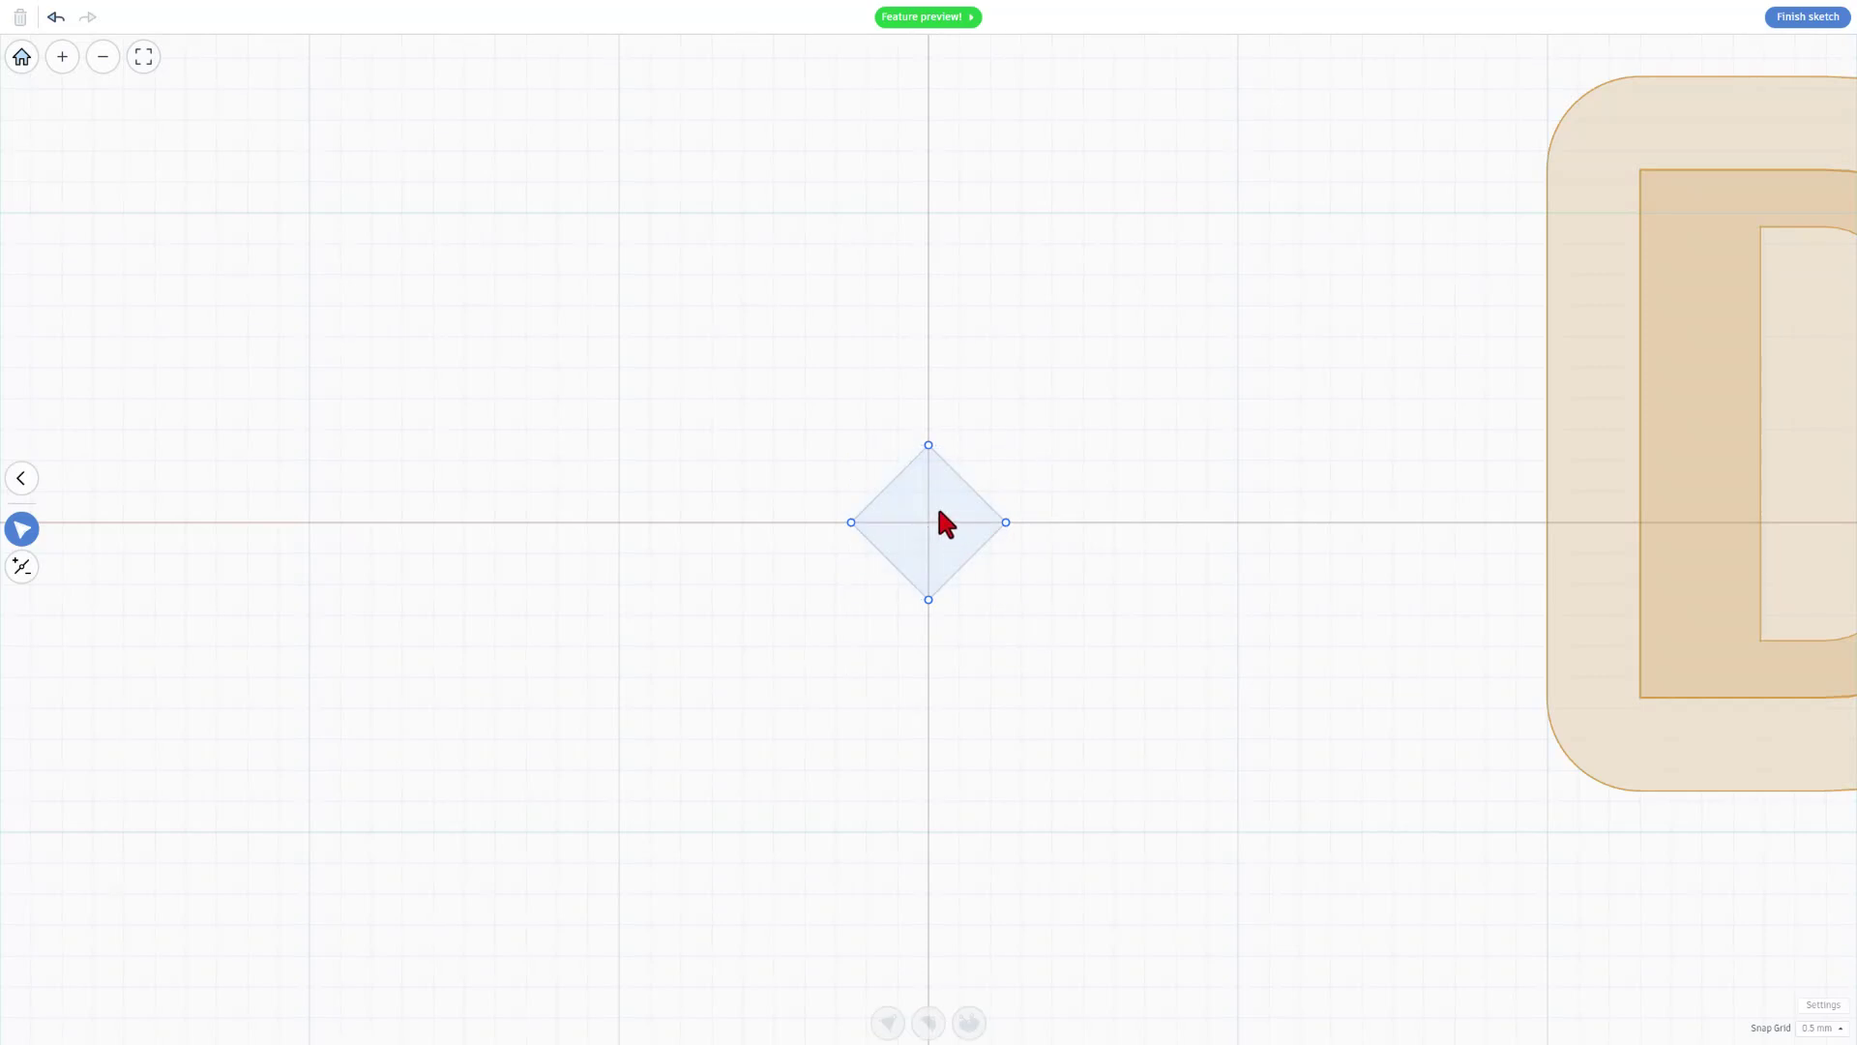
Step: Convert the diamond into a 5 mm circle and finish the sketch
left_click(945, 514)
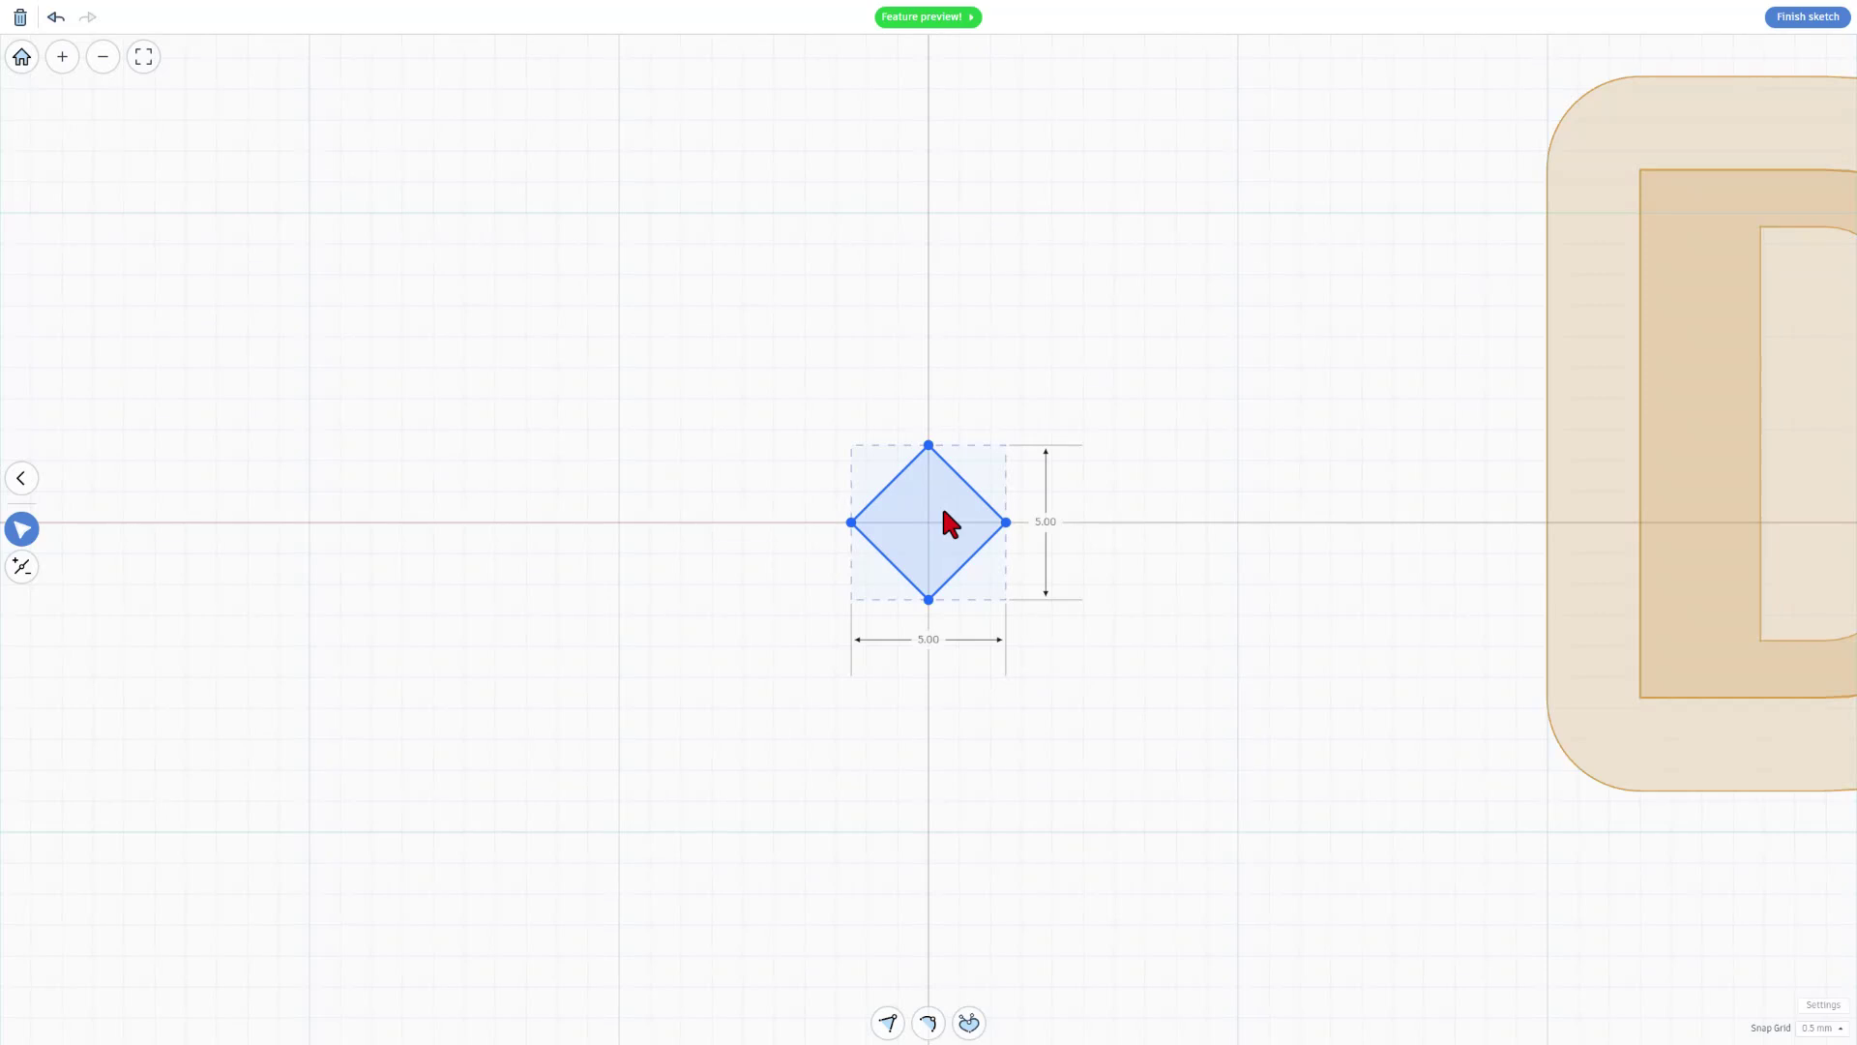
double_click(944, 513)
left_click(1113, 408)
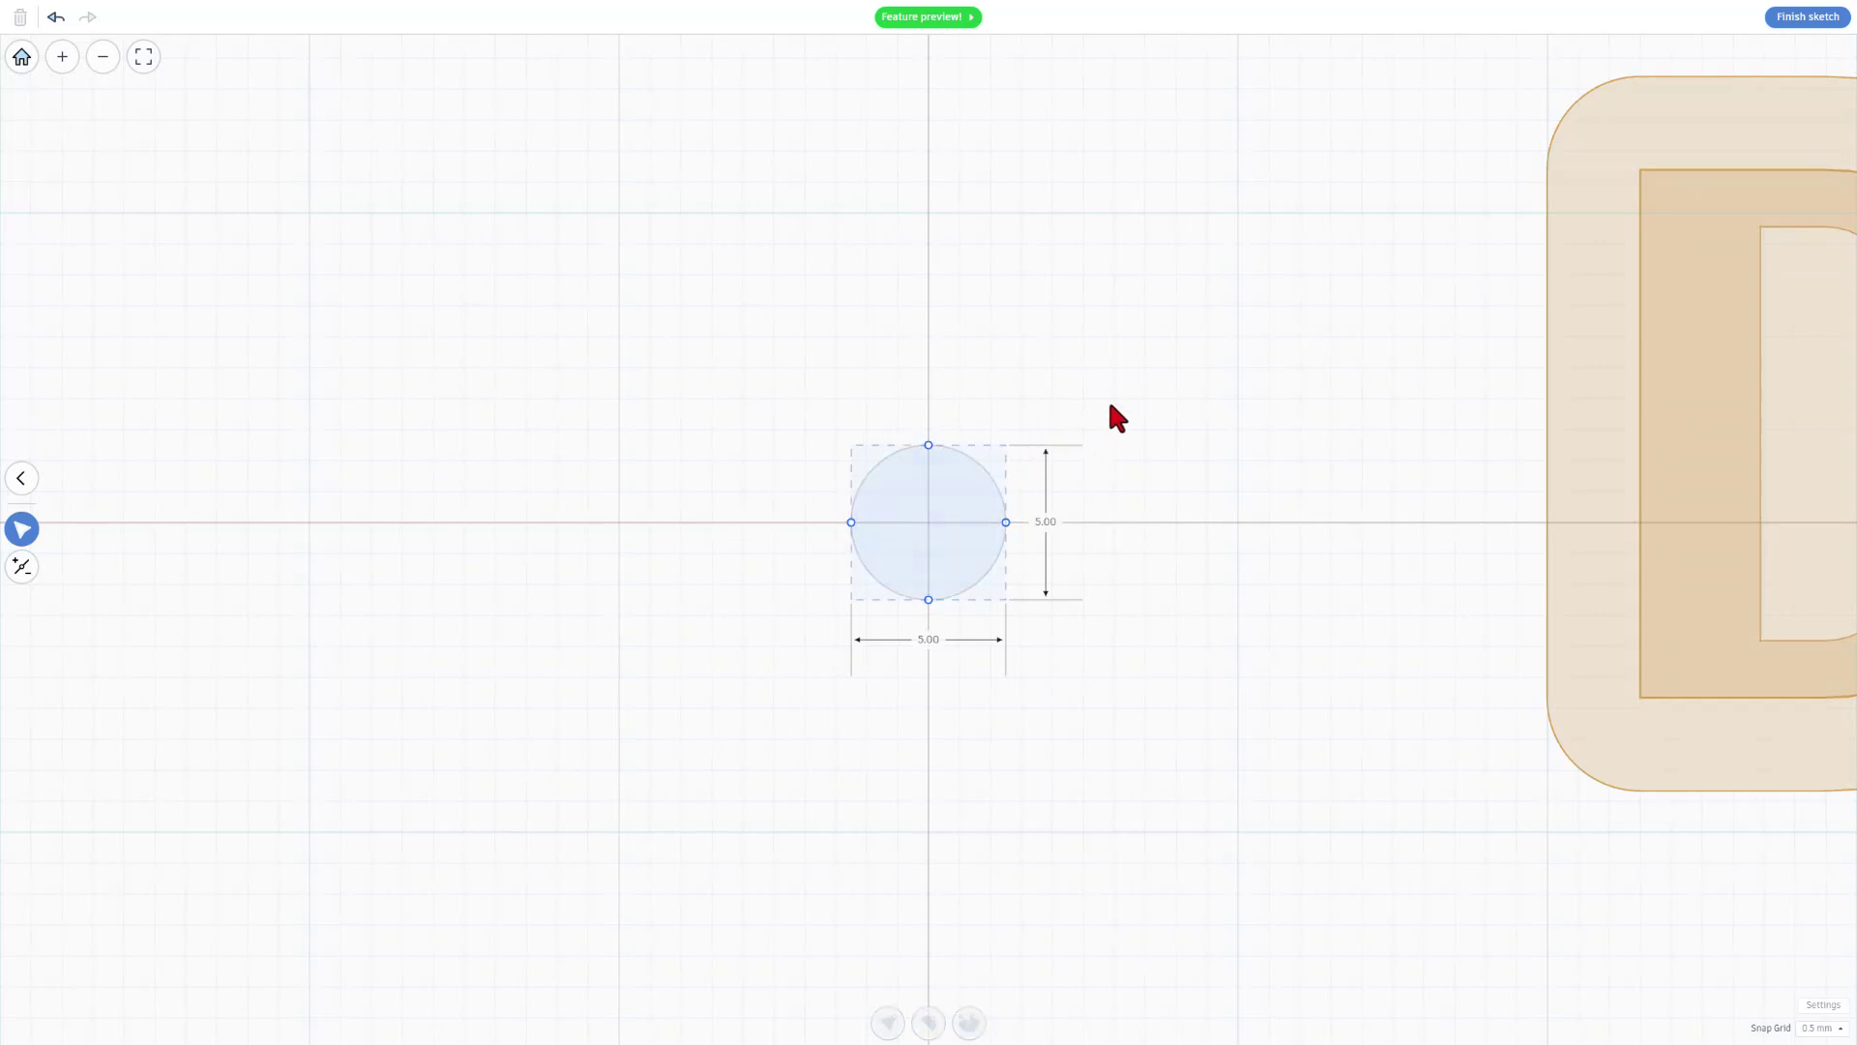
left_click(1797, 21)
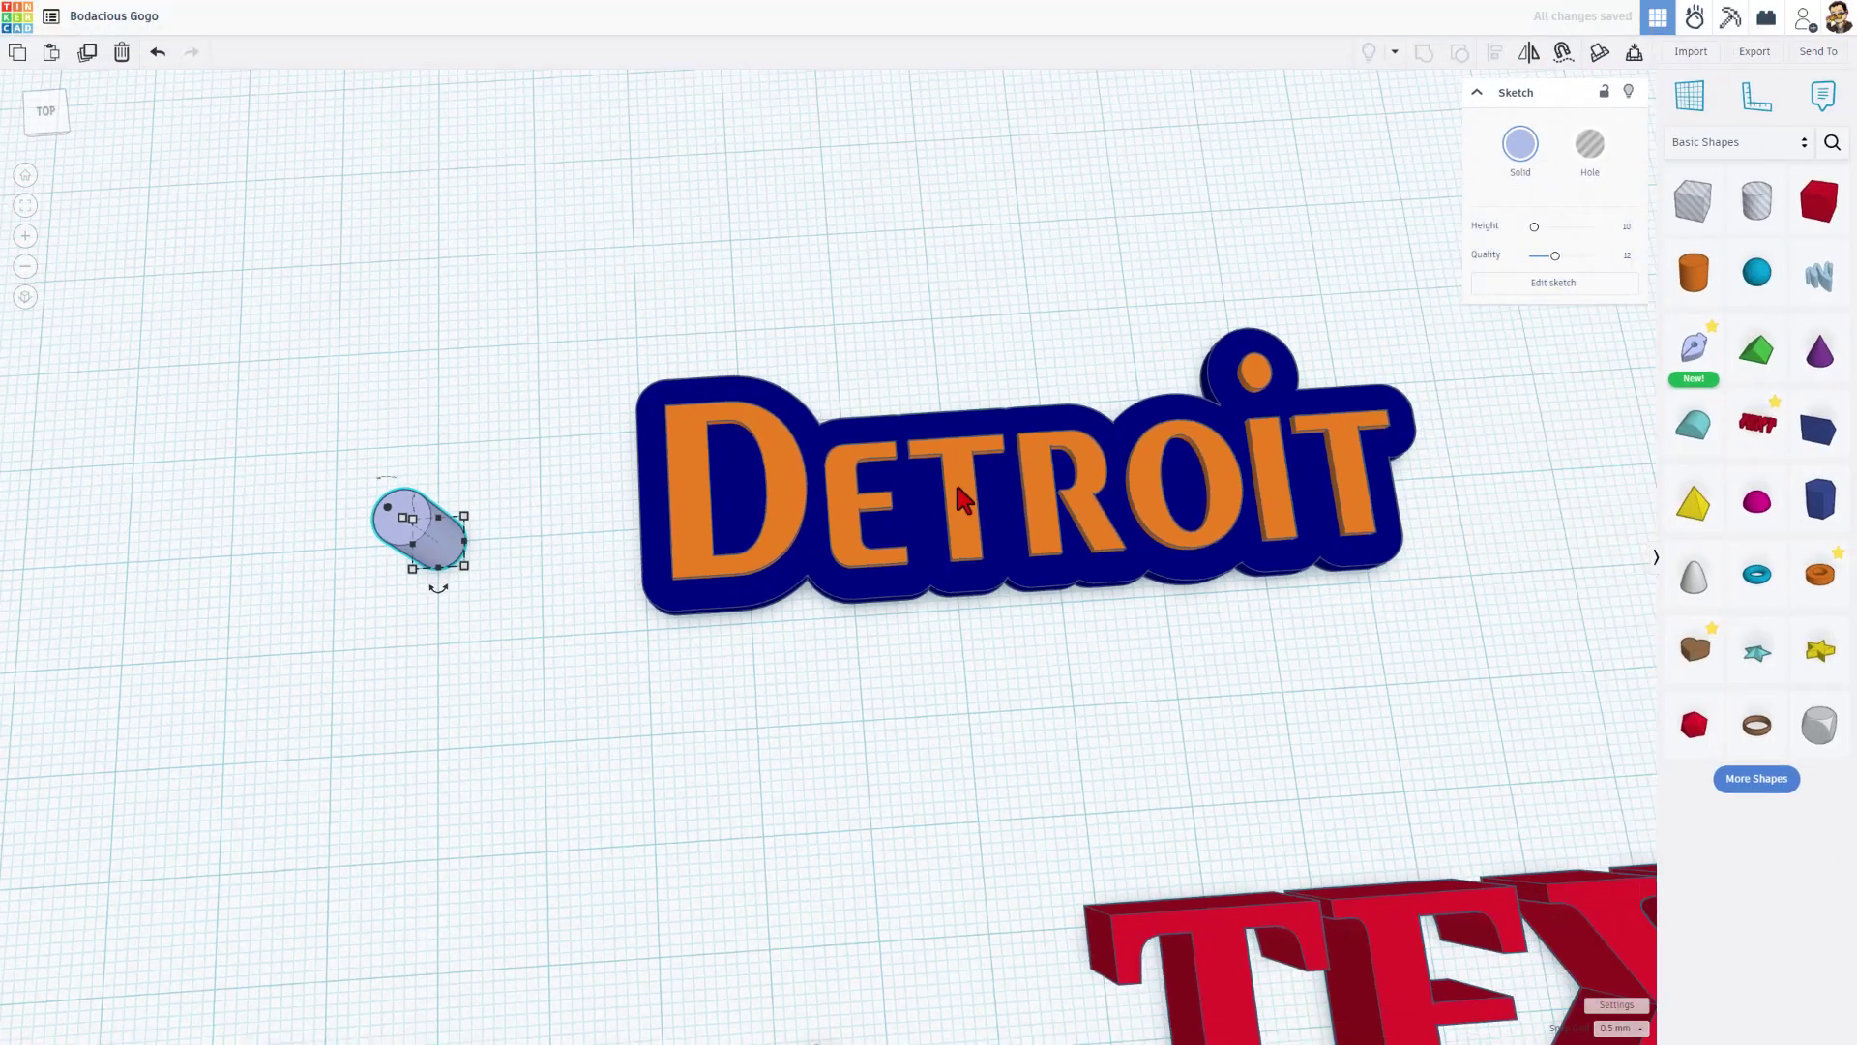
Step: Move the cylinder next to the Detroit logo and make it a hole
left_click_drag(406, 577, 596, 524)
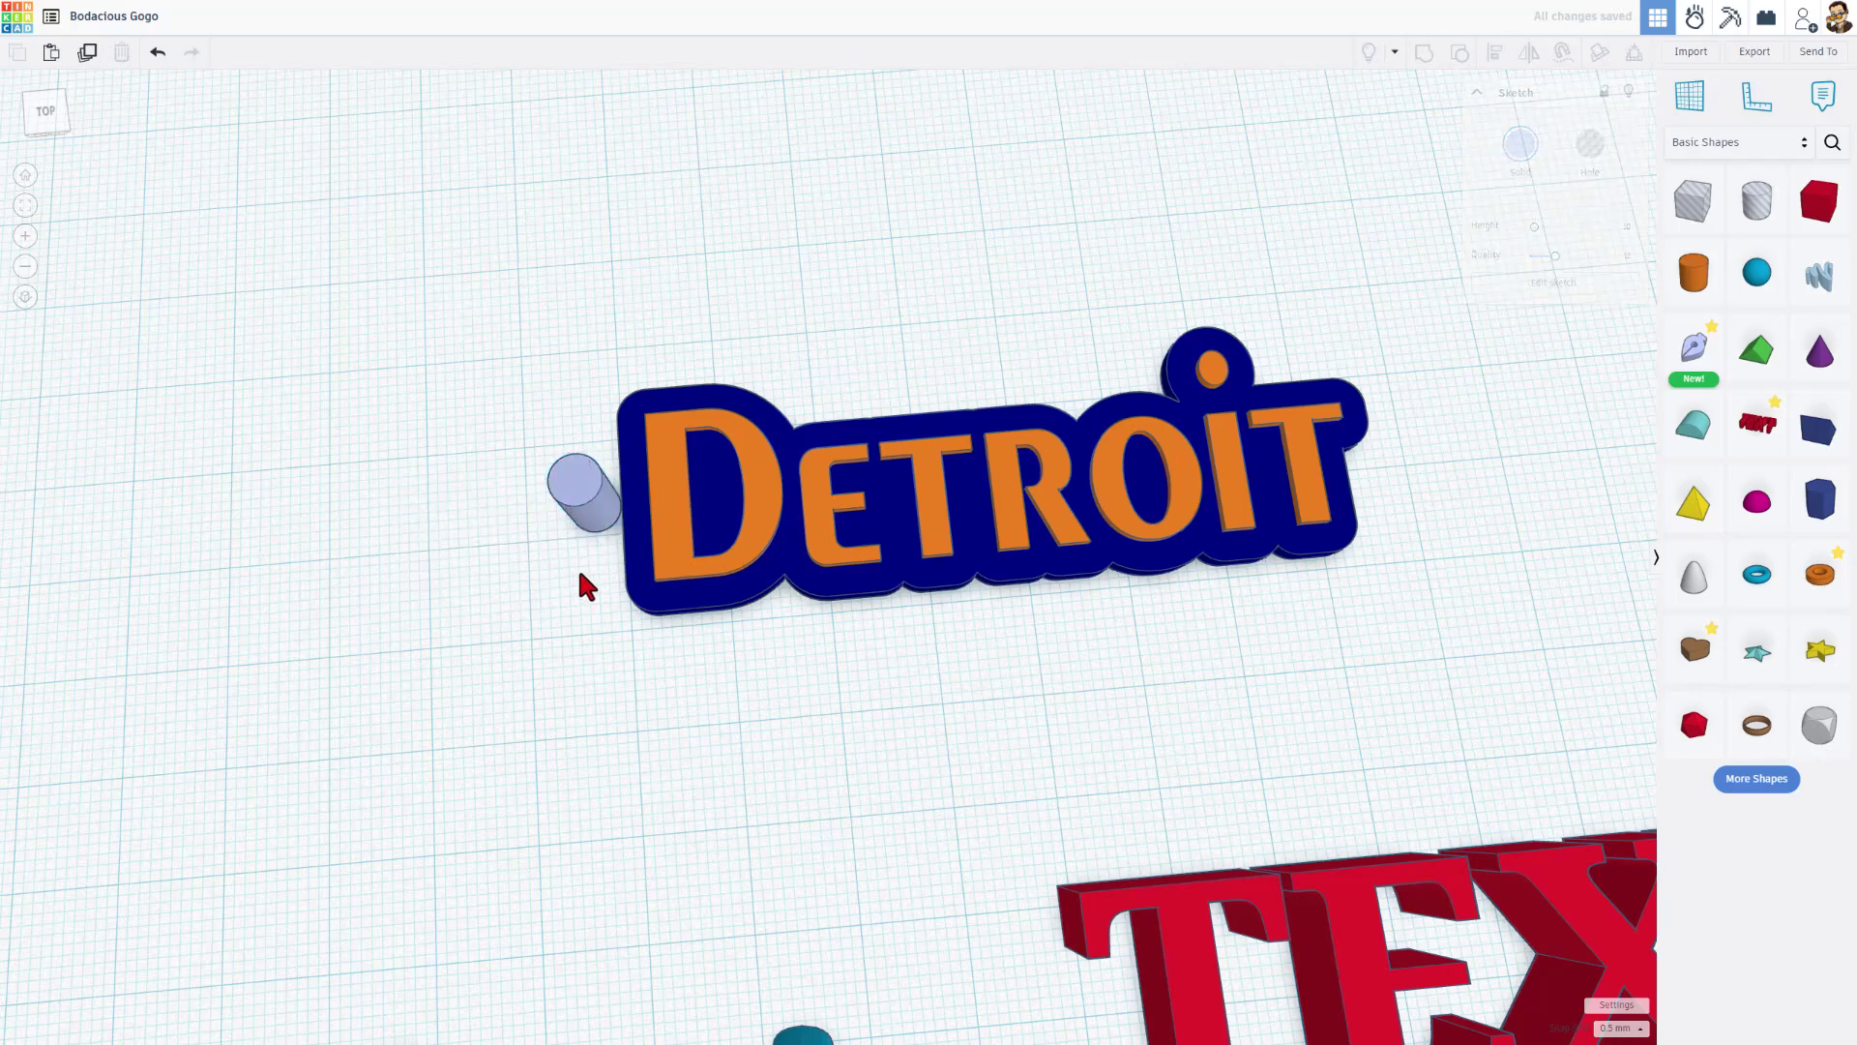
right_click_drag(584, 580, 619, 542)
left_click(1591, 145)
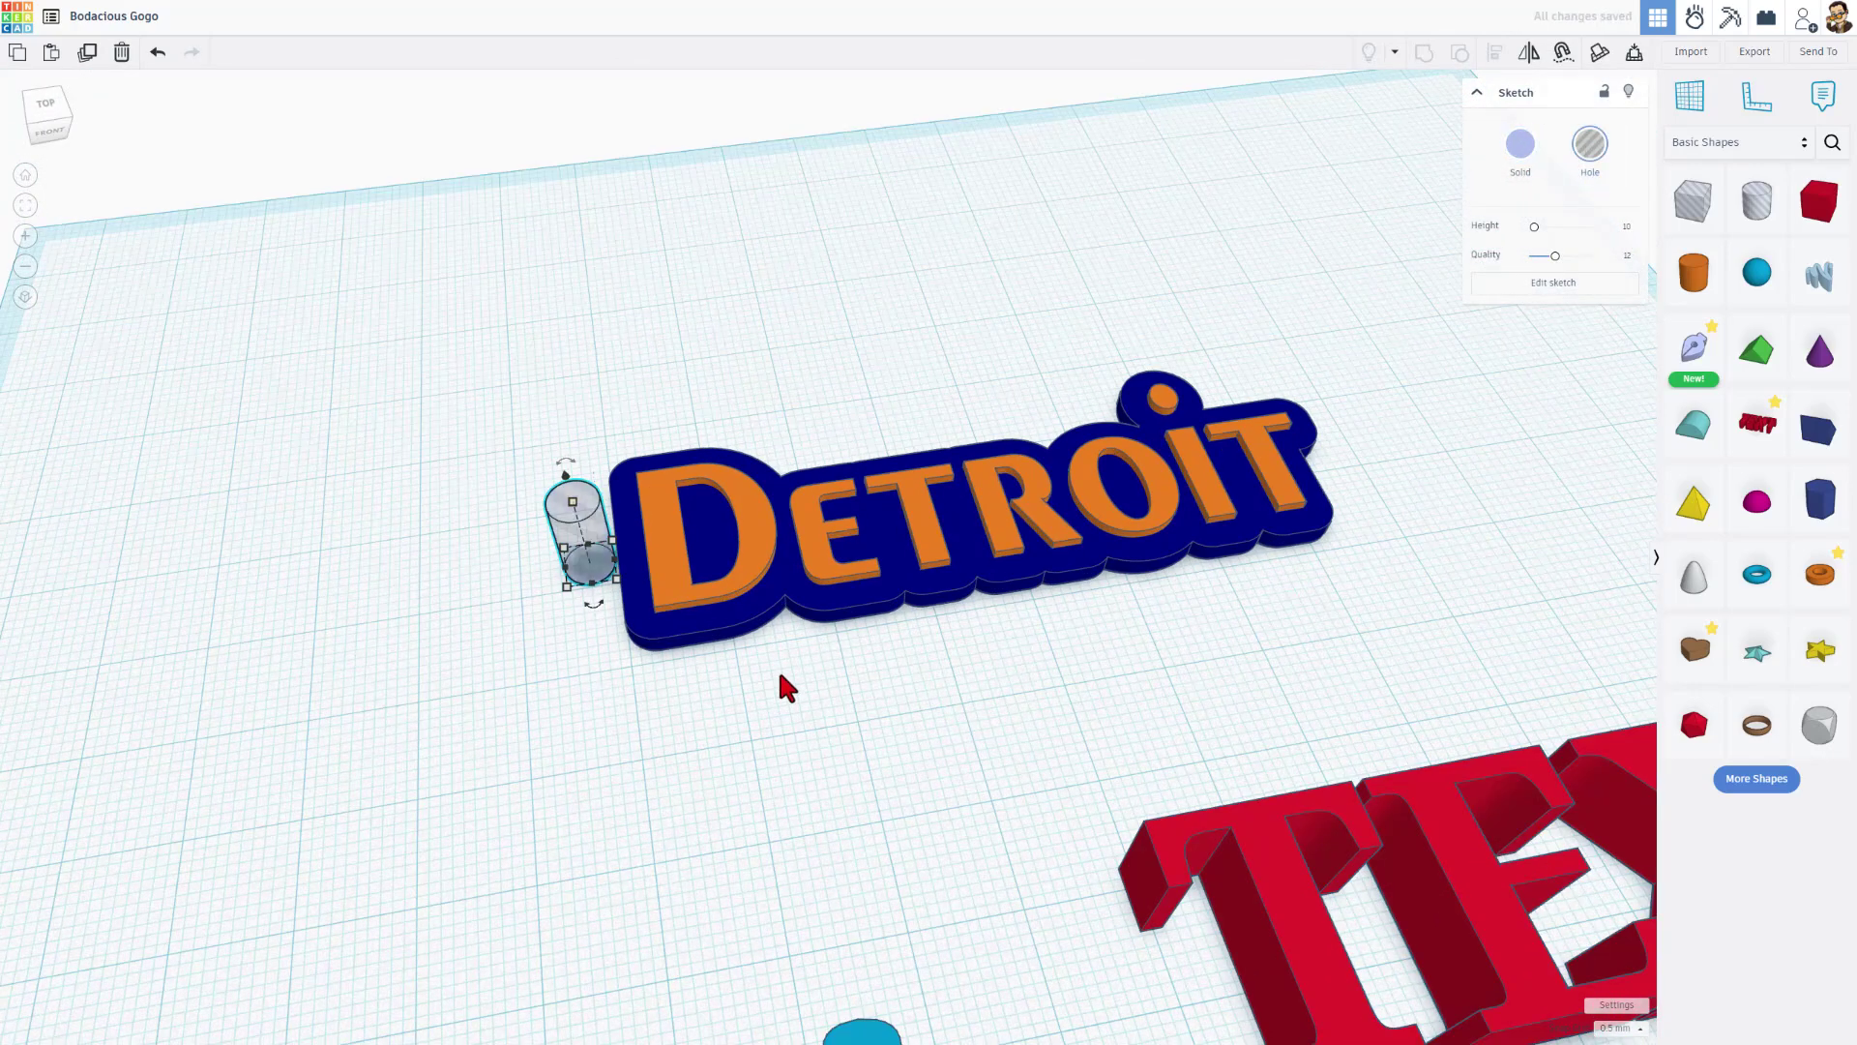
left_click(779, 684)
right_click_drag(780, 684, 608, 535)
Step: Duplicate it to the left as a solid cylinder scaled proportionally to 7 mm width
left_click(602, 522)
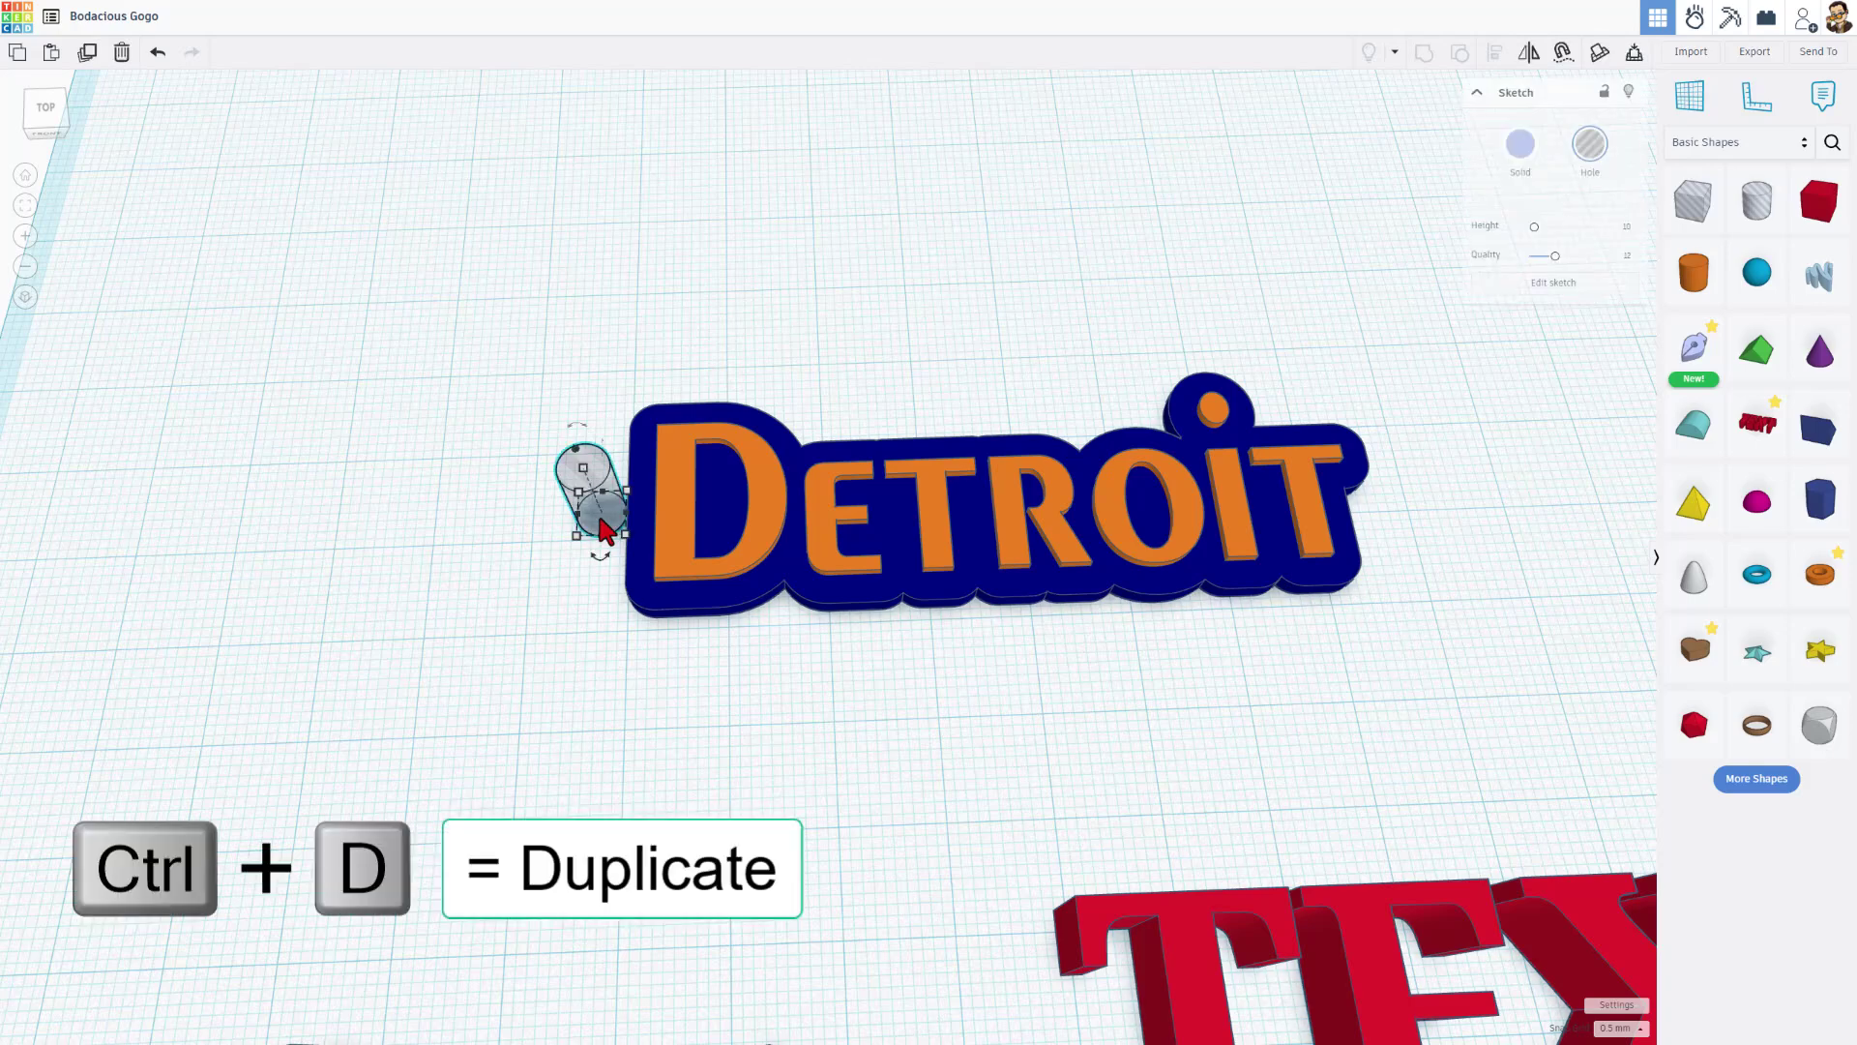
key("ctrl+d")
left_click_drag(602, 529, 485, 539)
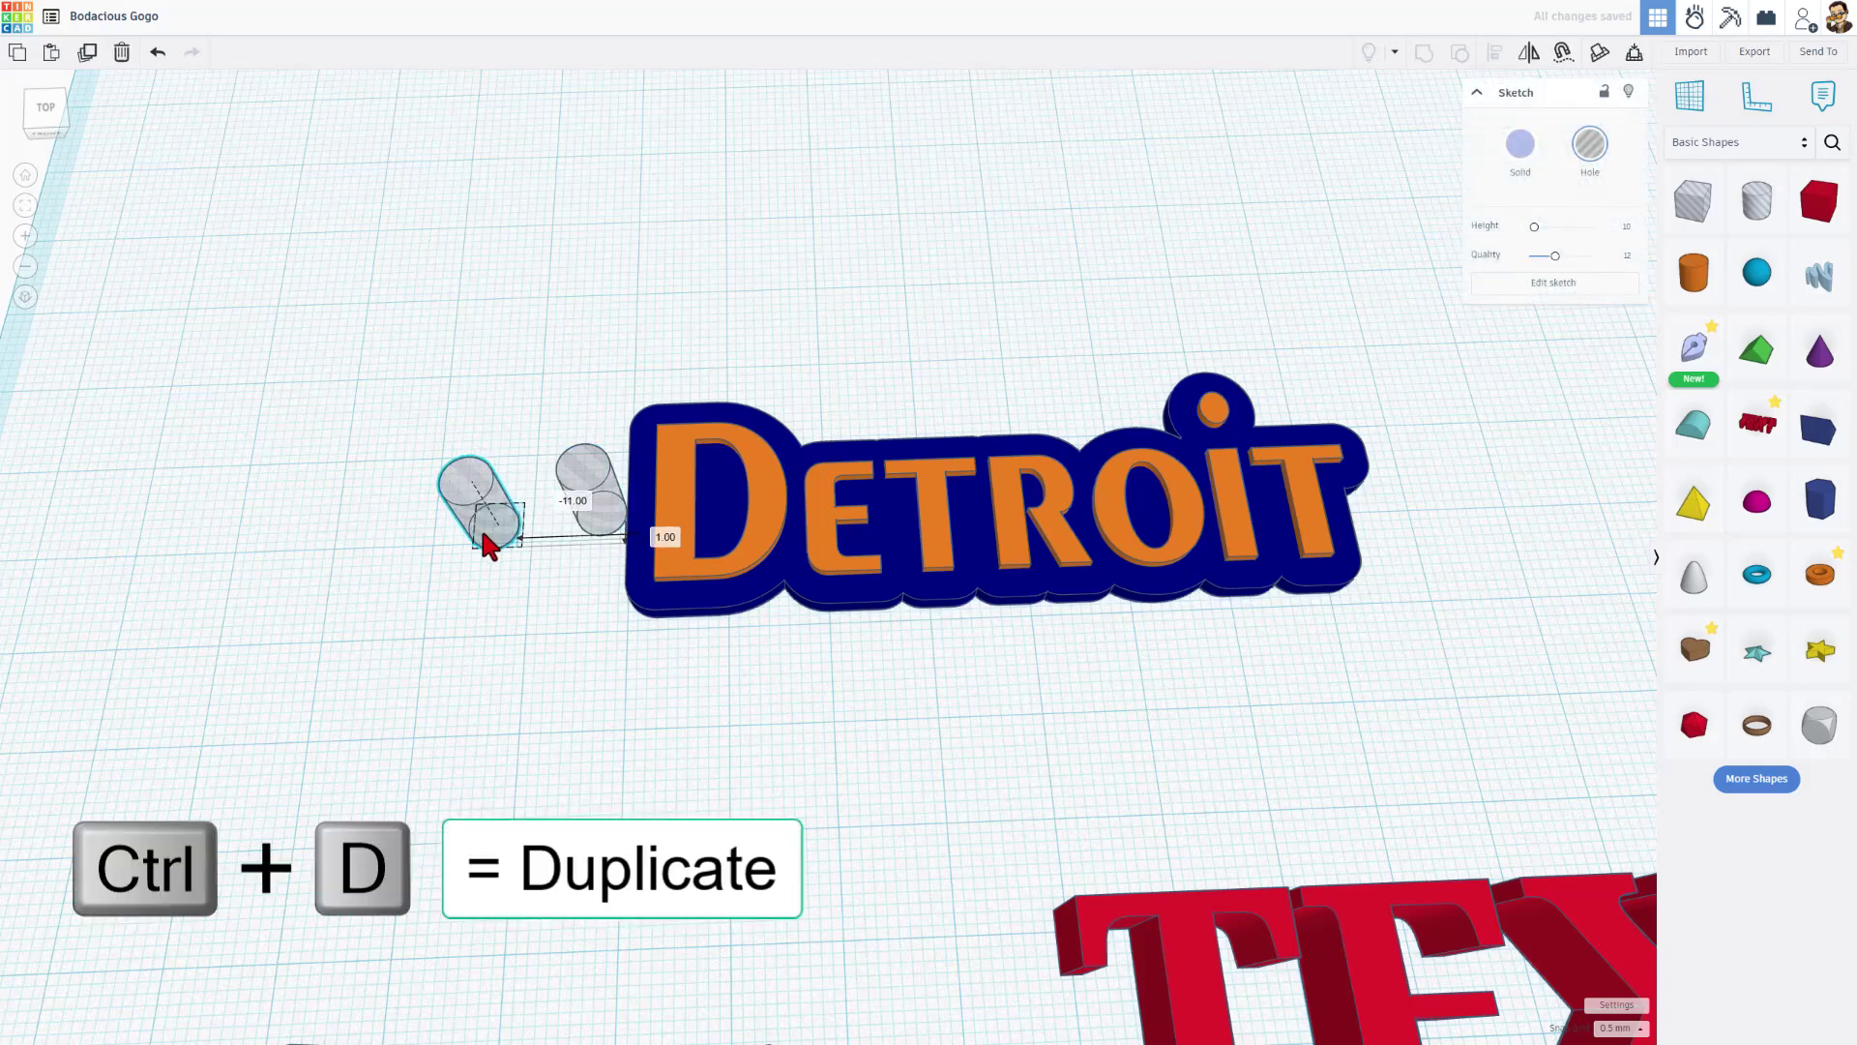
left_click(1521, 145)
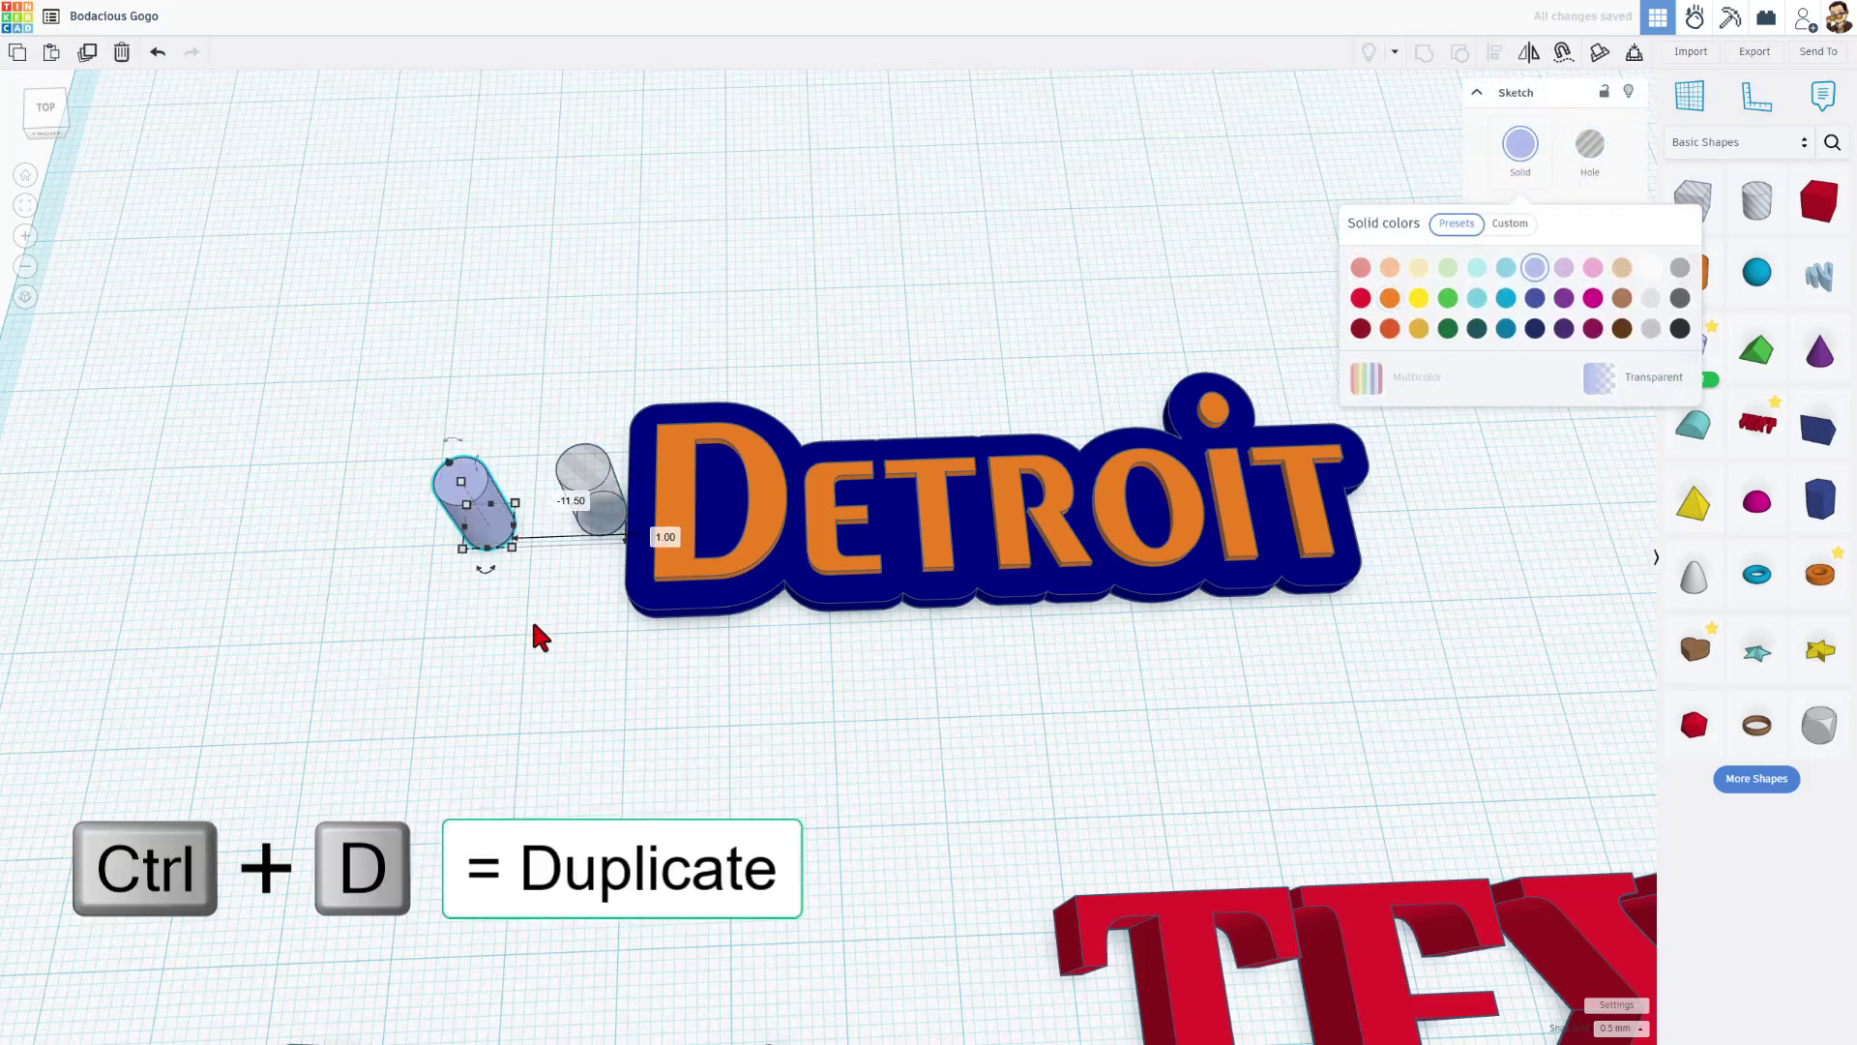
left_click(512, 548)
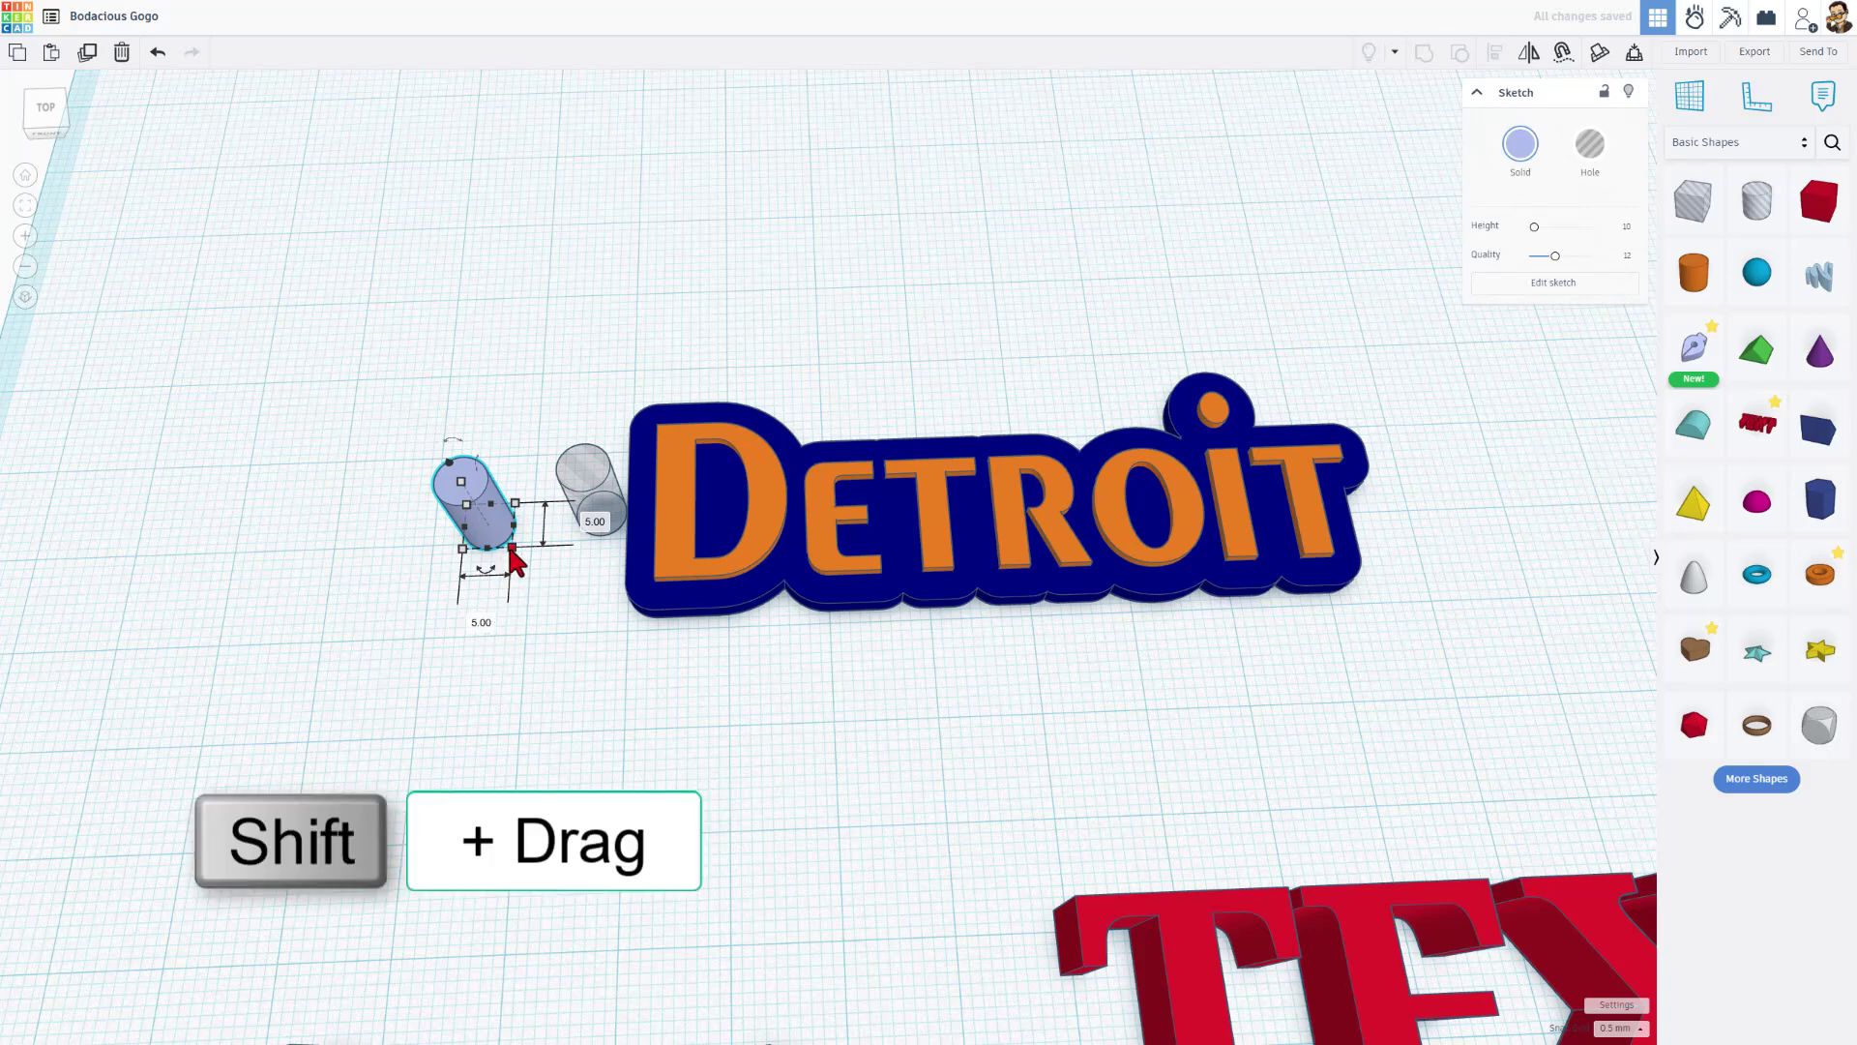
left_click_drag(513, 549, 666, 691, "shift")
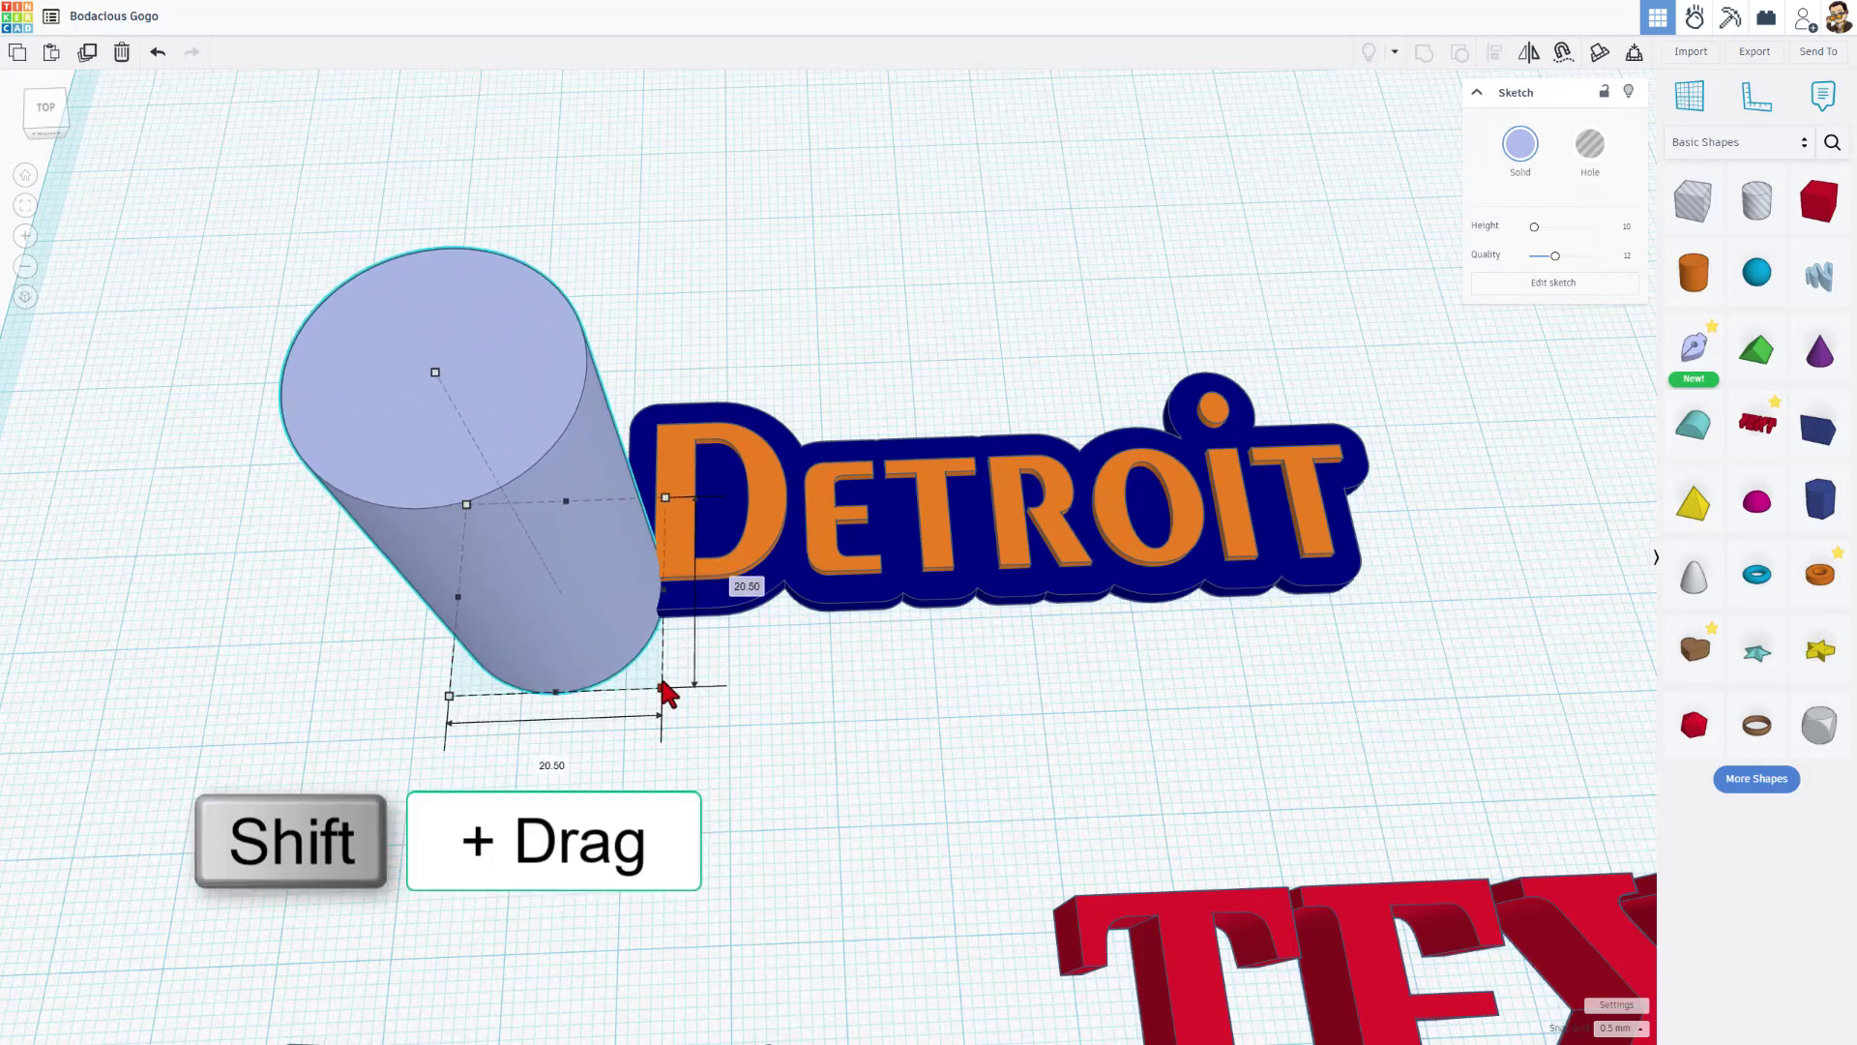
left_click(550, 765)
type("7")
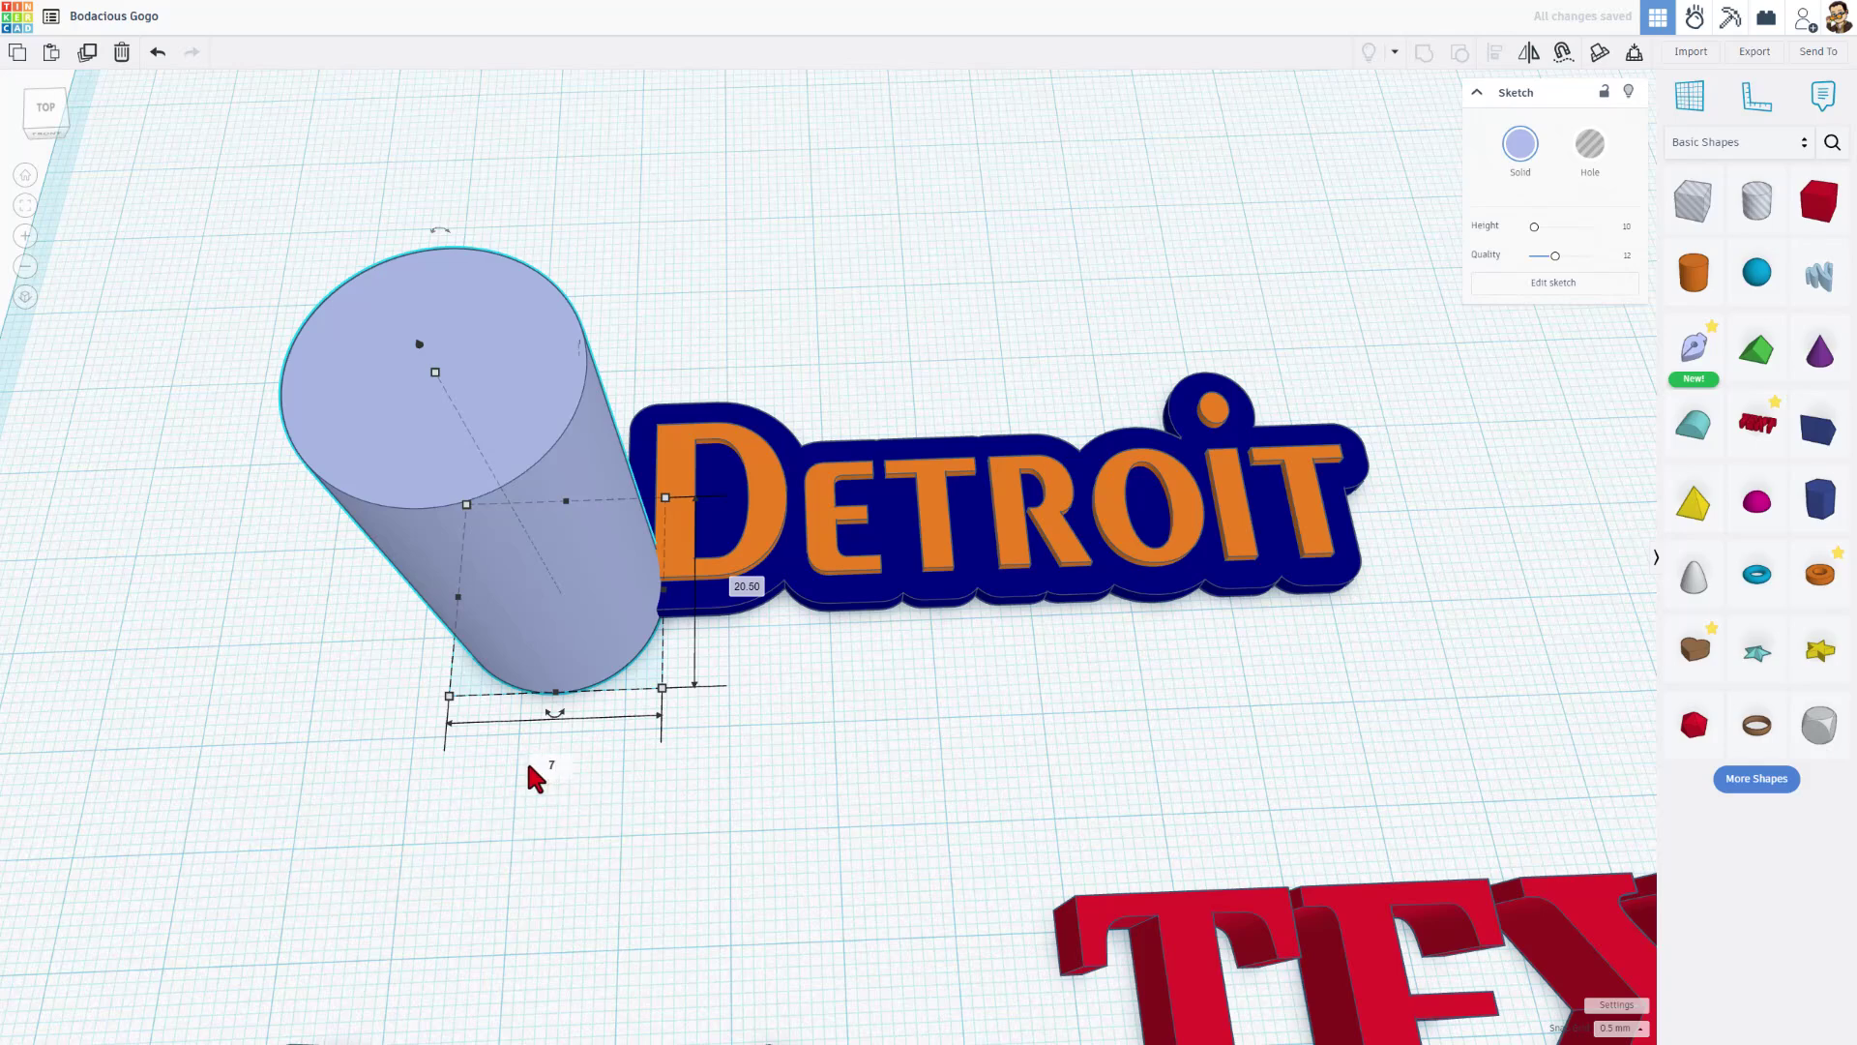
key("Return")
Step: Move the solid cylinder beside the Detroit letters and set its height to 2 mm
left_click(554, 631)
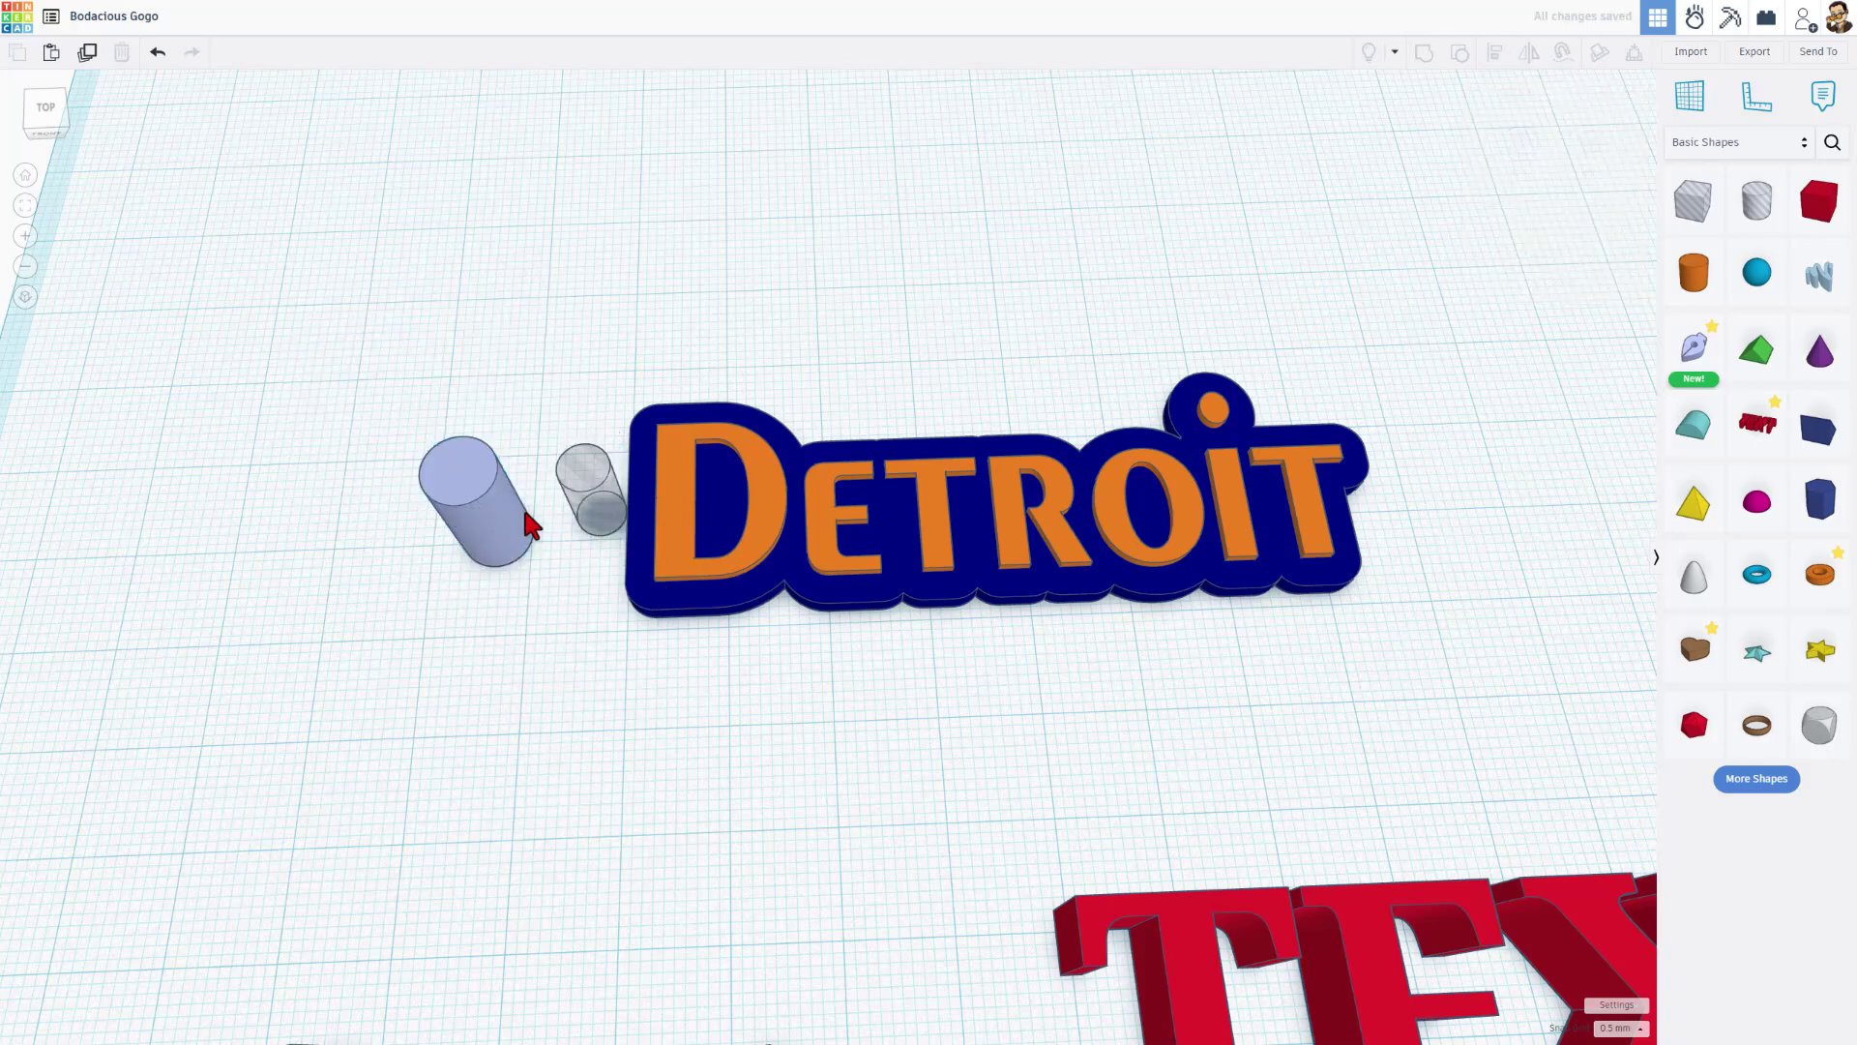
mouse_move(531, 525)
left_mouse_down()
mouse_move(602, 527)
mouse_move(610, 502)
left_mouse_up()
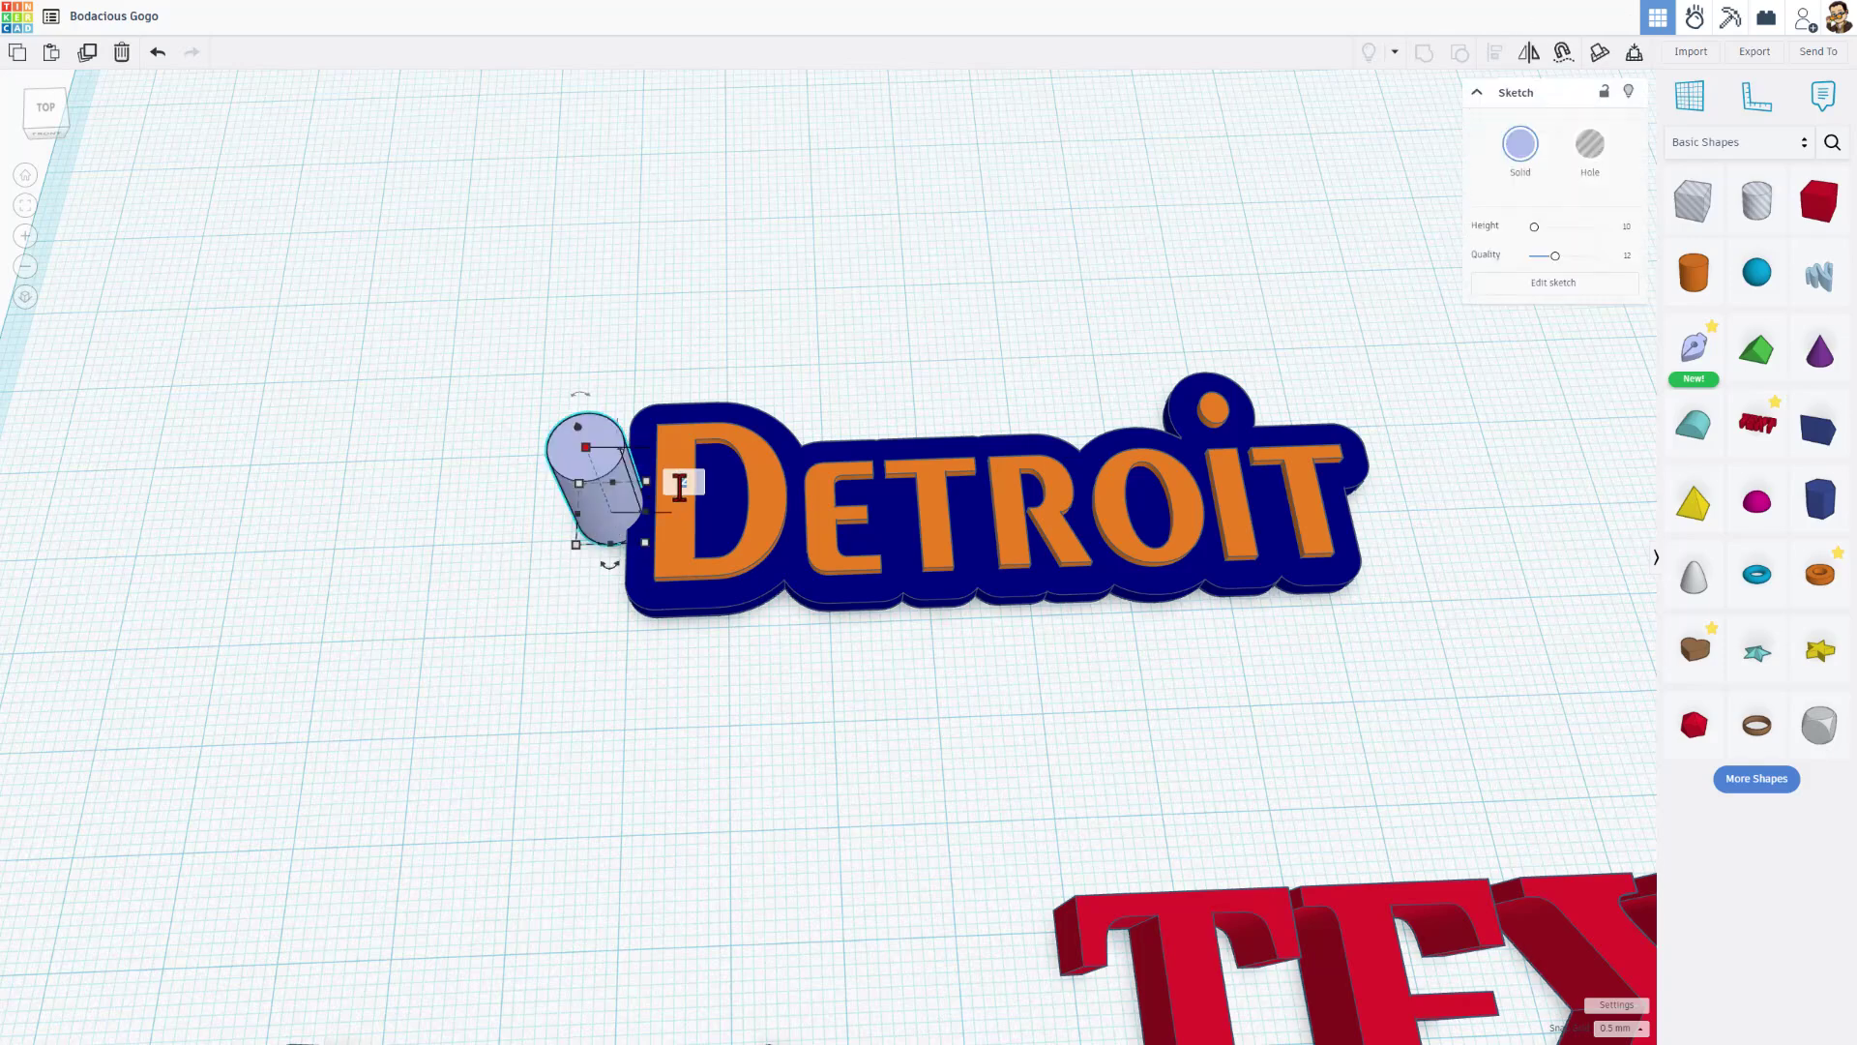
key("Return")
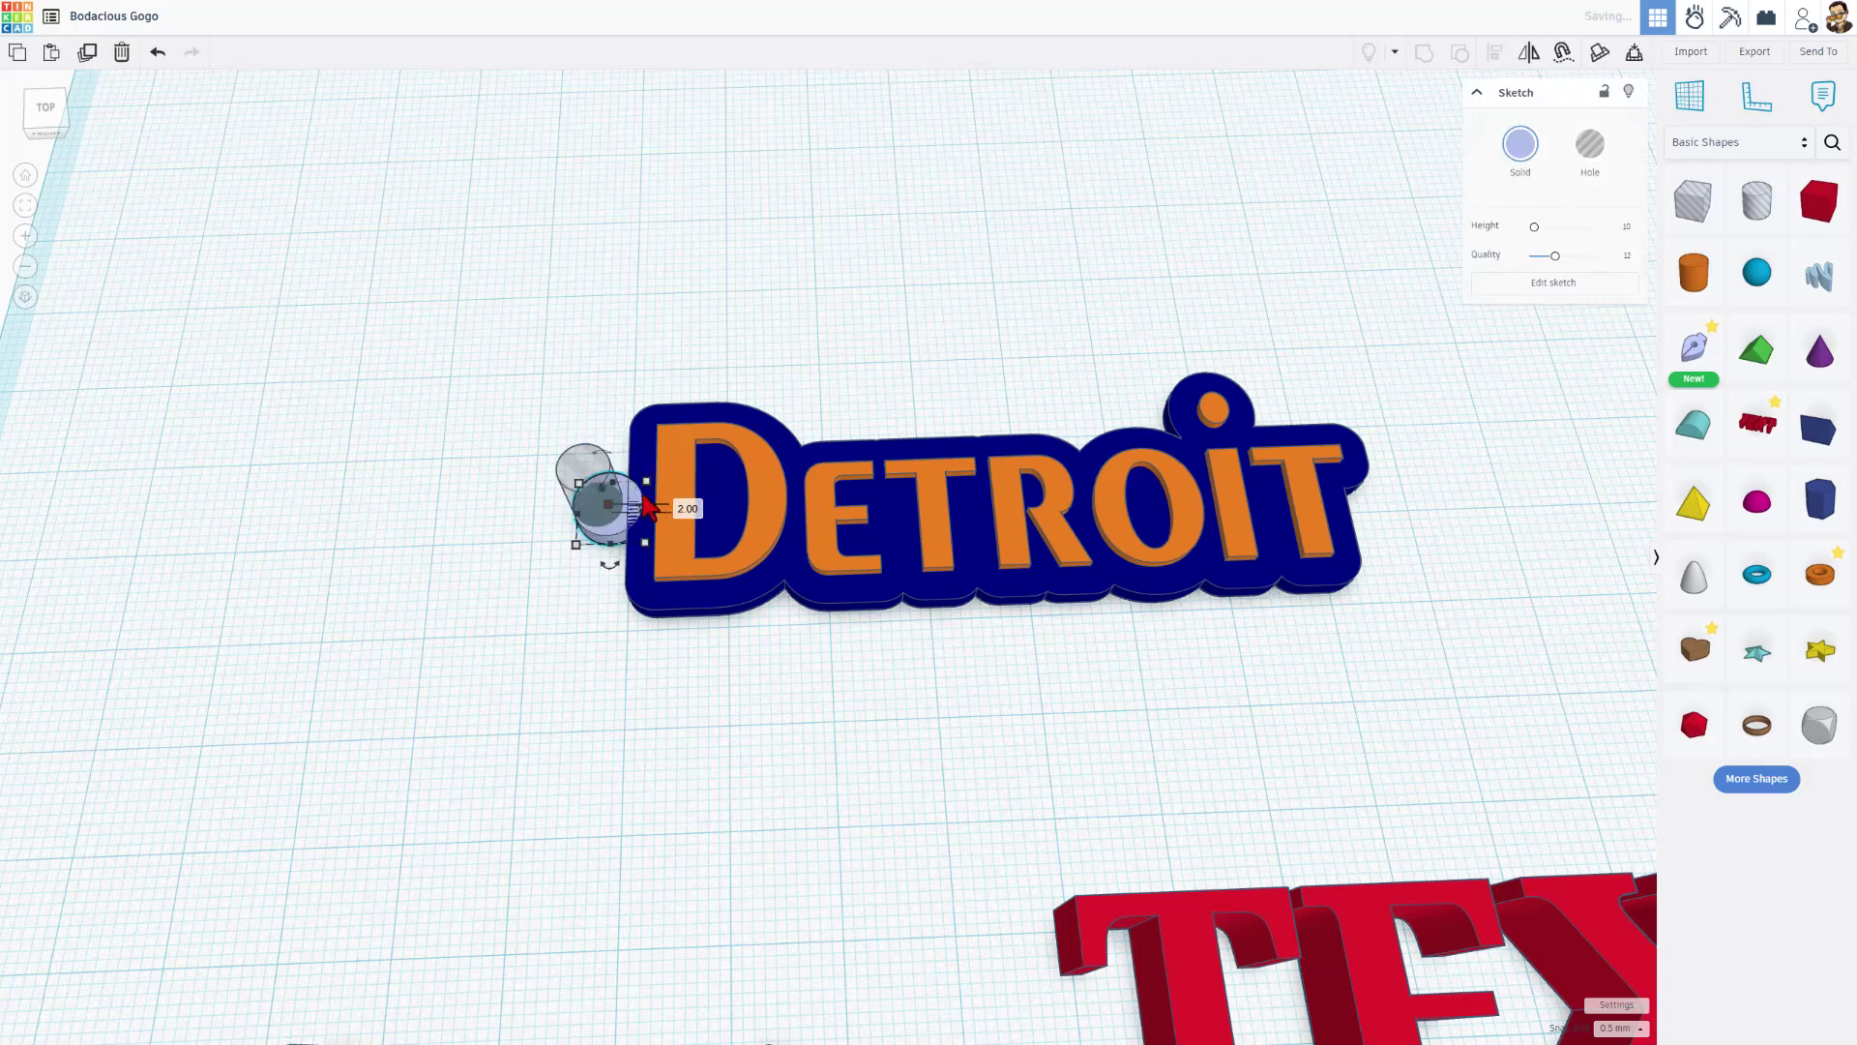
key("h")
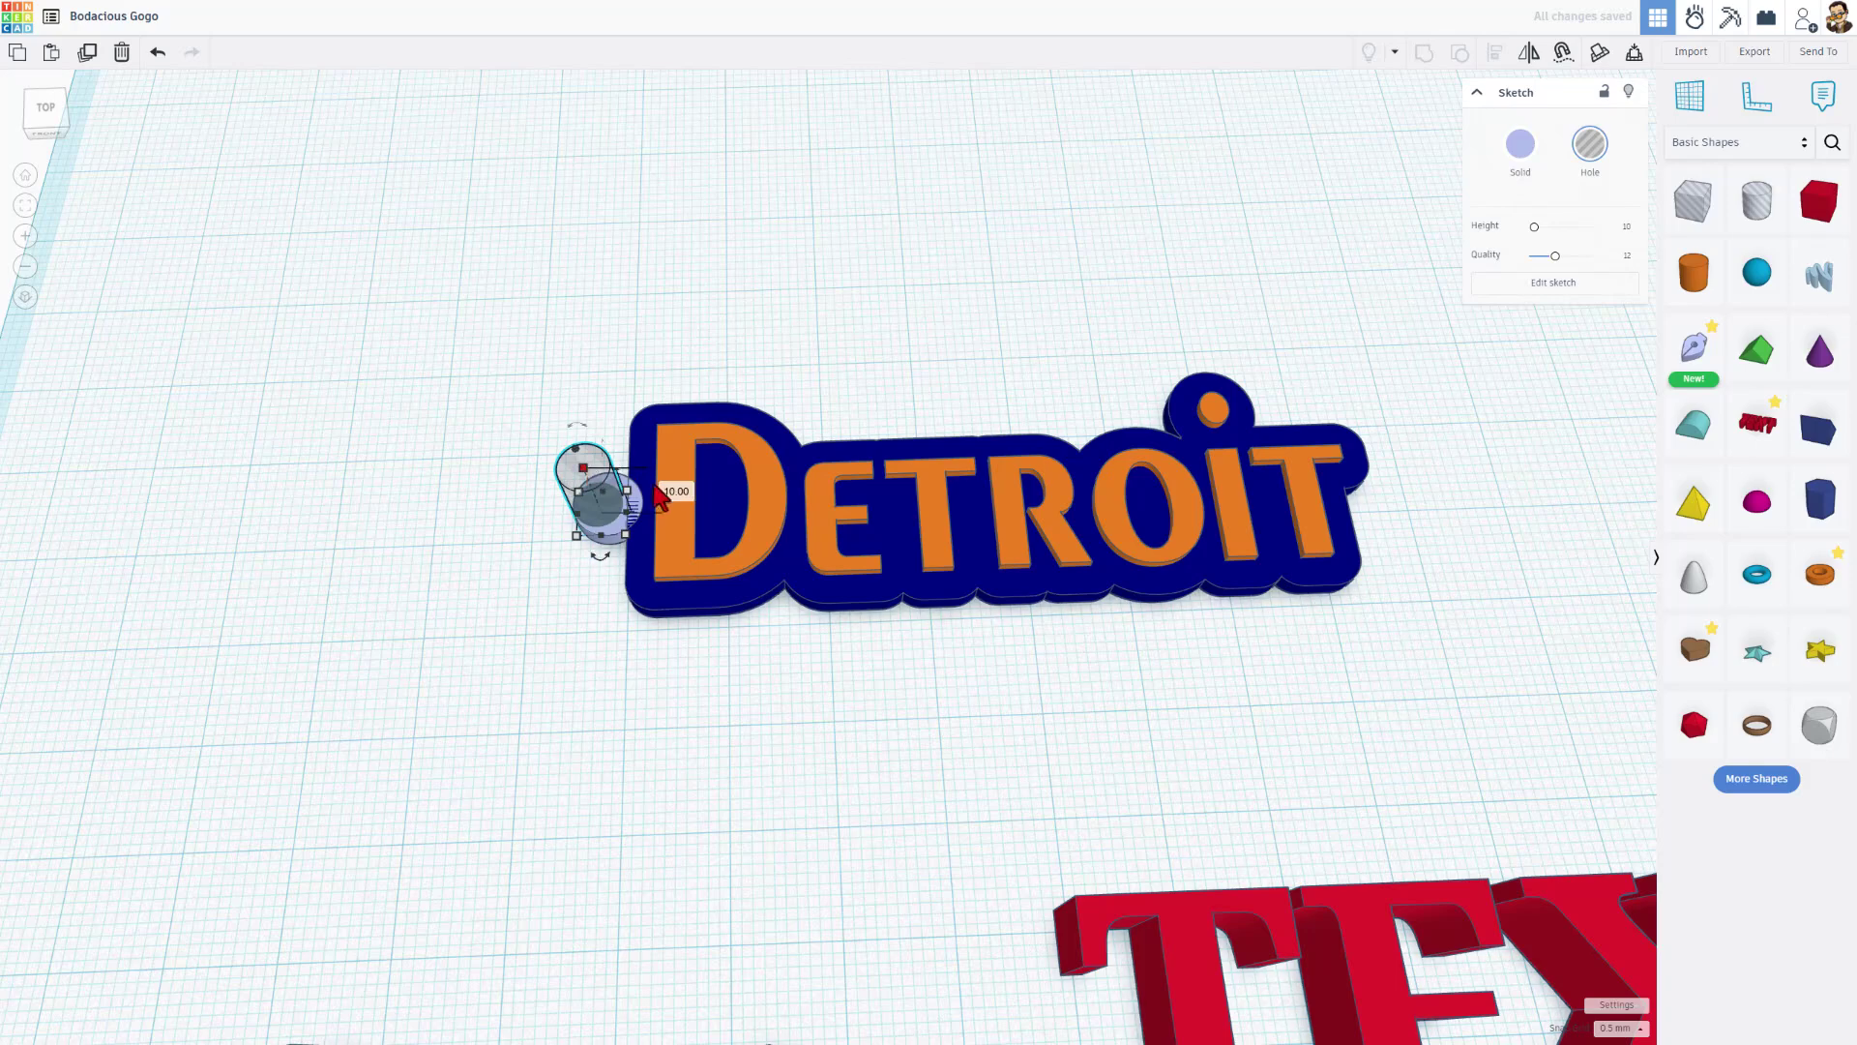
left_click(669, 492)
key("Return")
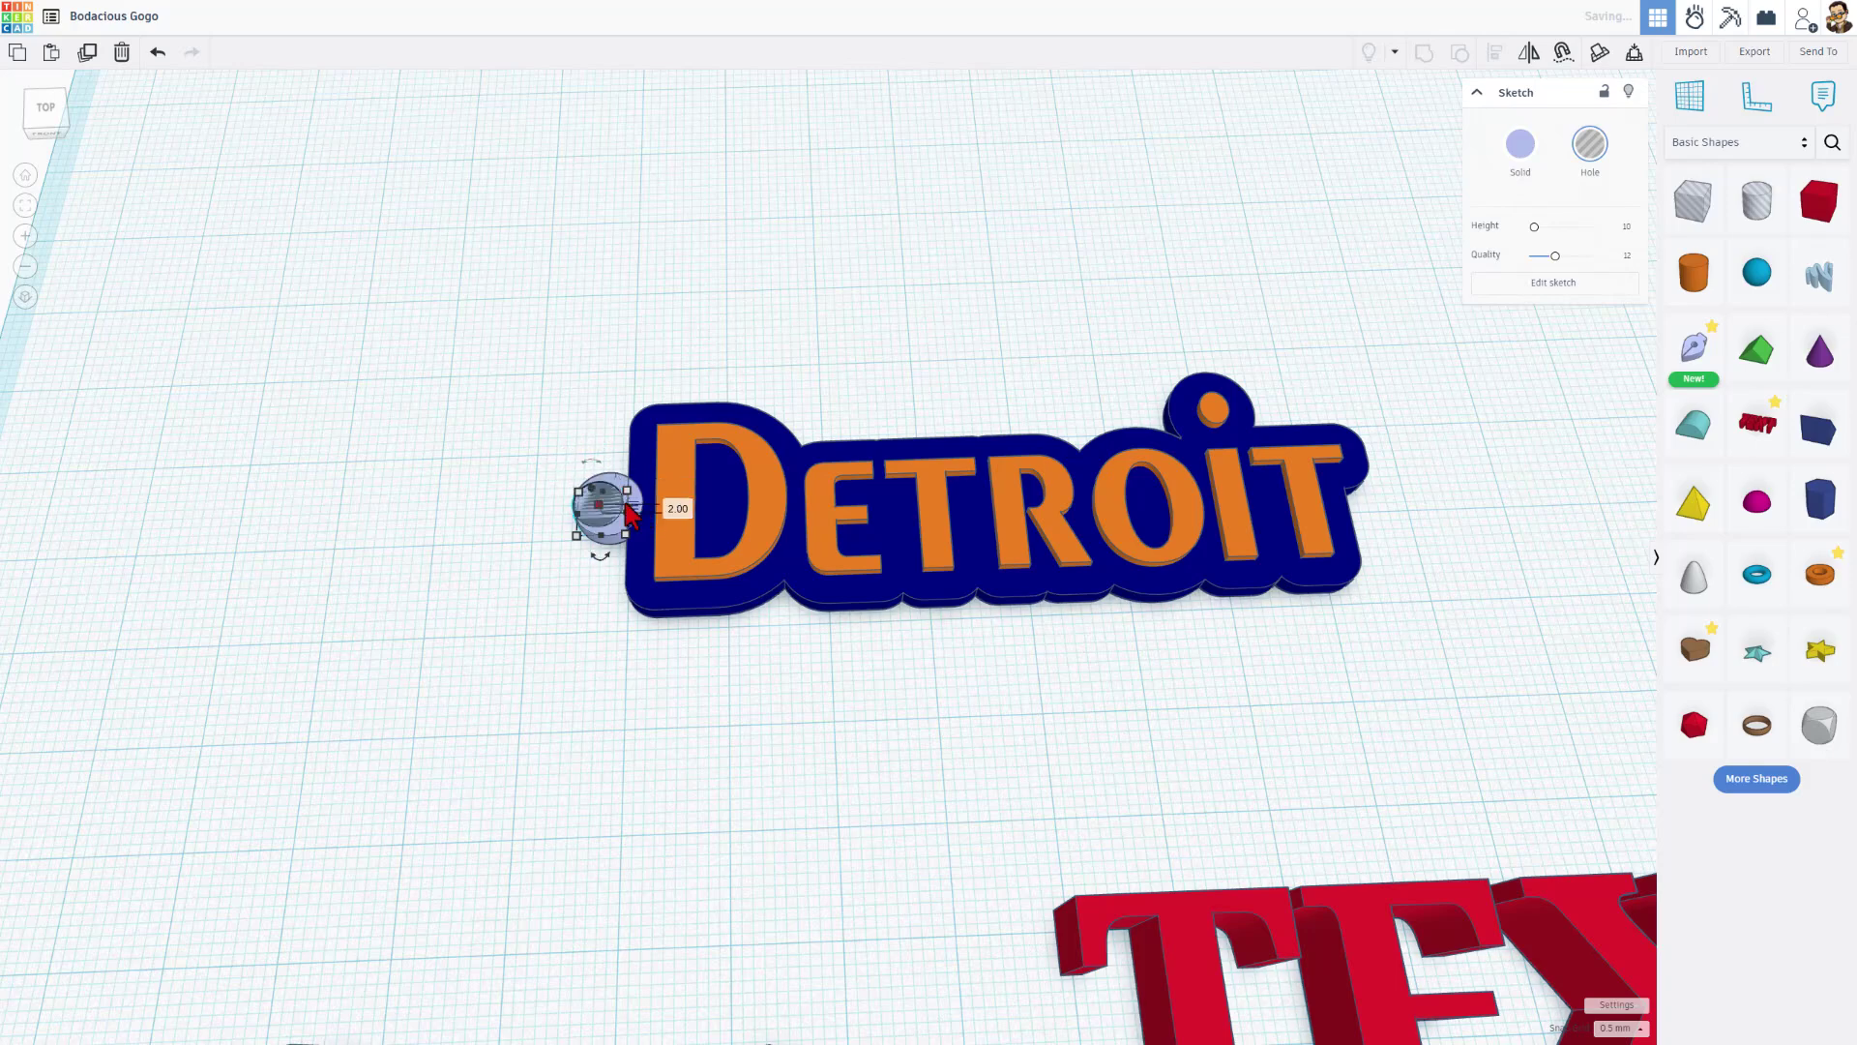
Step: Centre-align the hole inside the solid cylinder and group them into a ring
left_click(568, 503, "shift")
key("l")
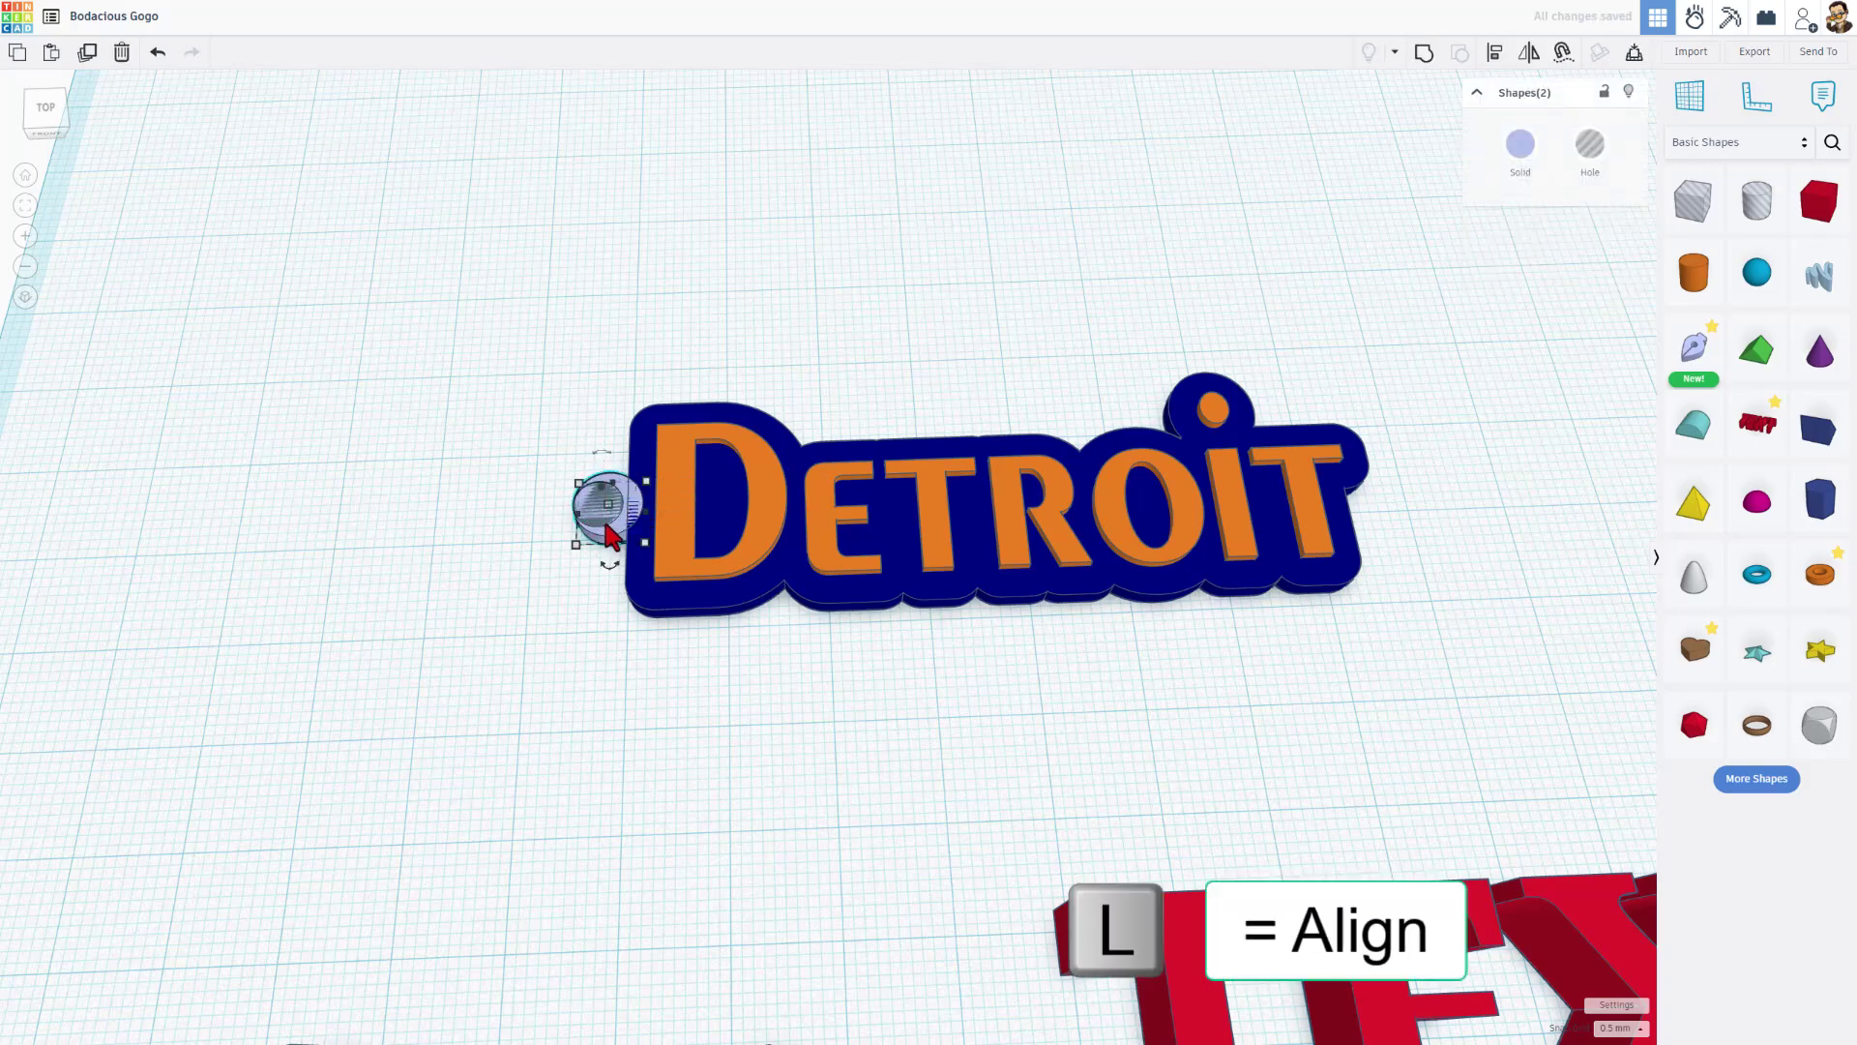
scroll(605, 545, "up", 2)
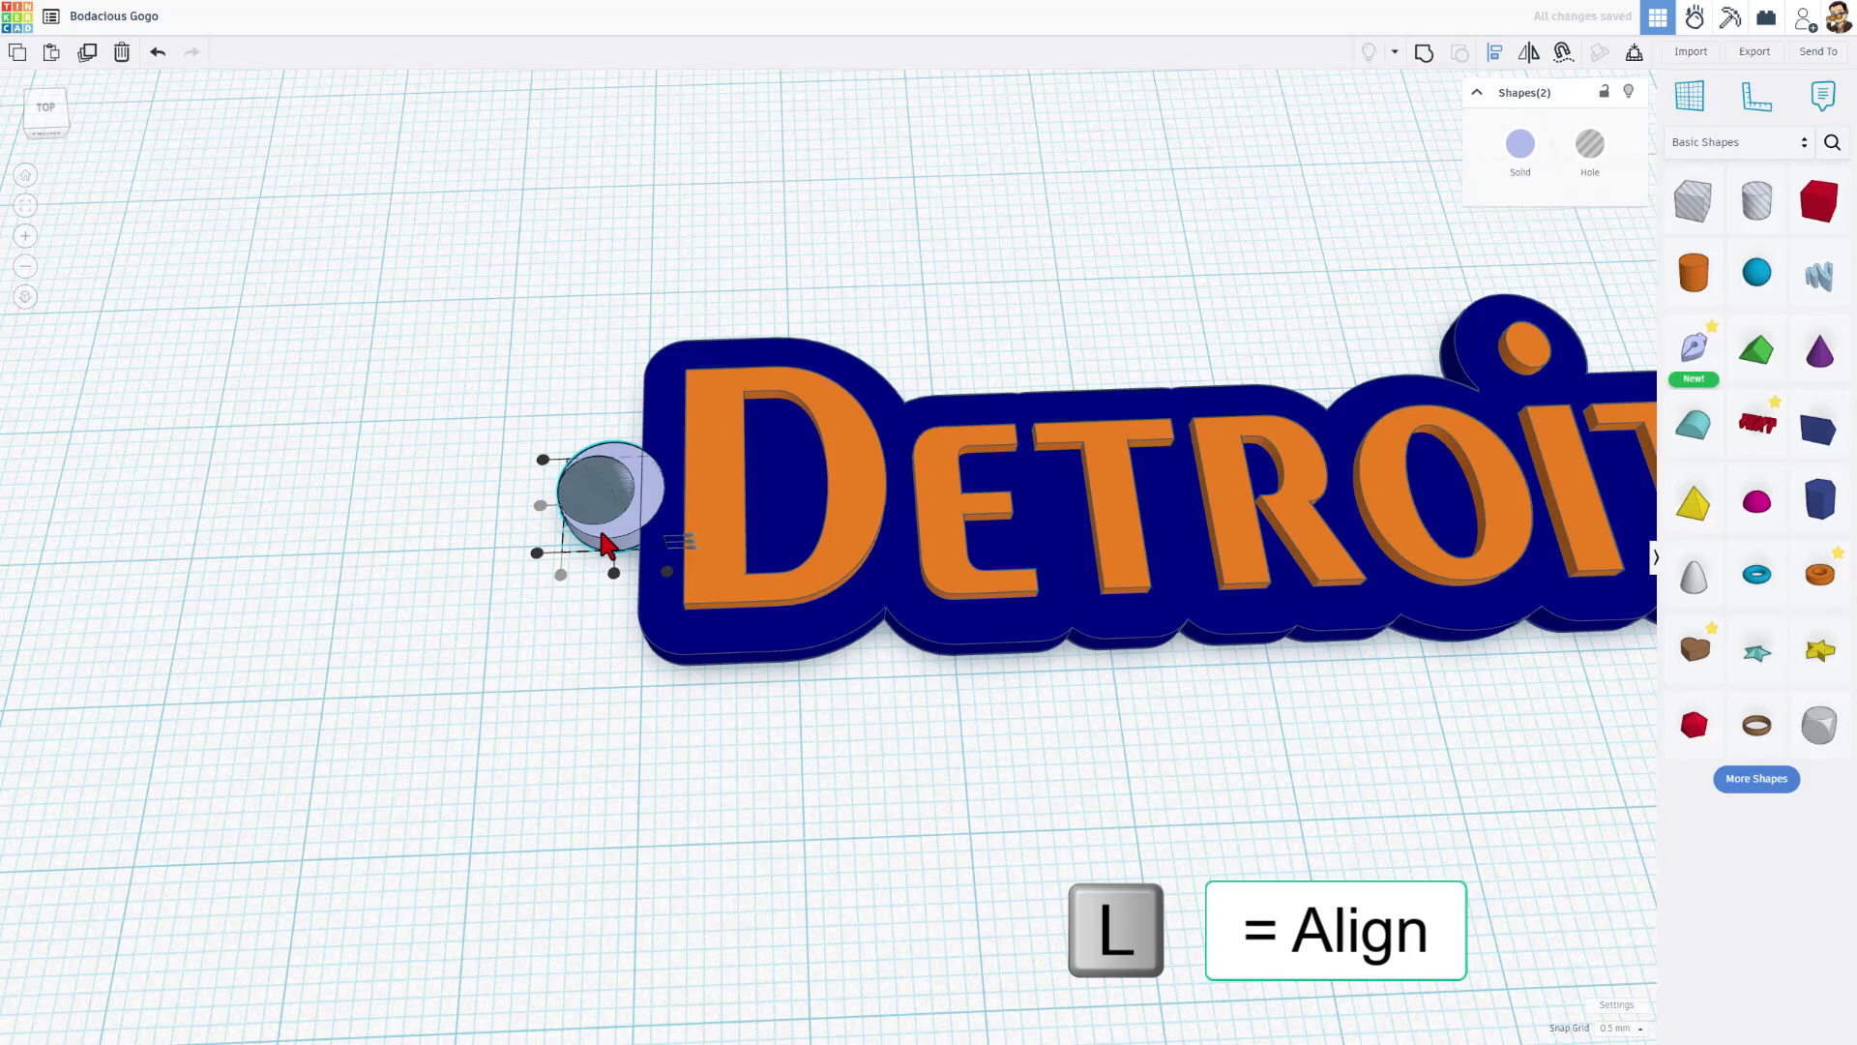
left_click(613, 573)
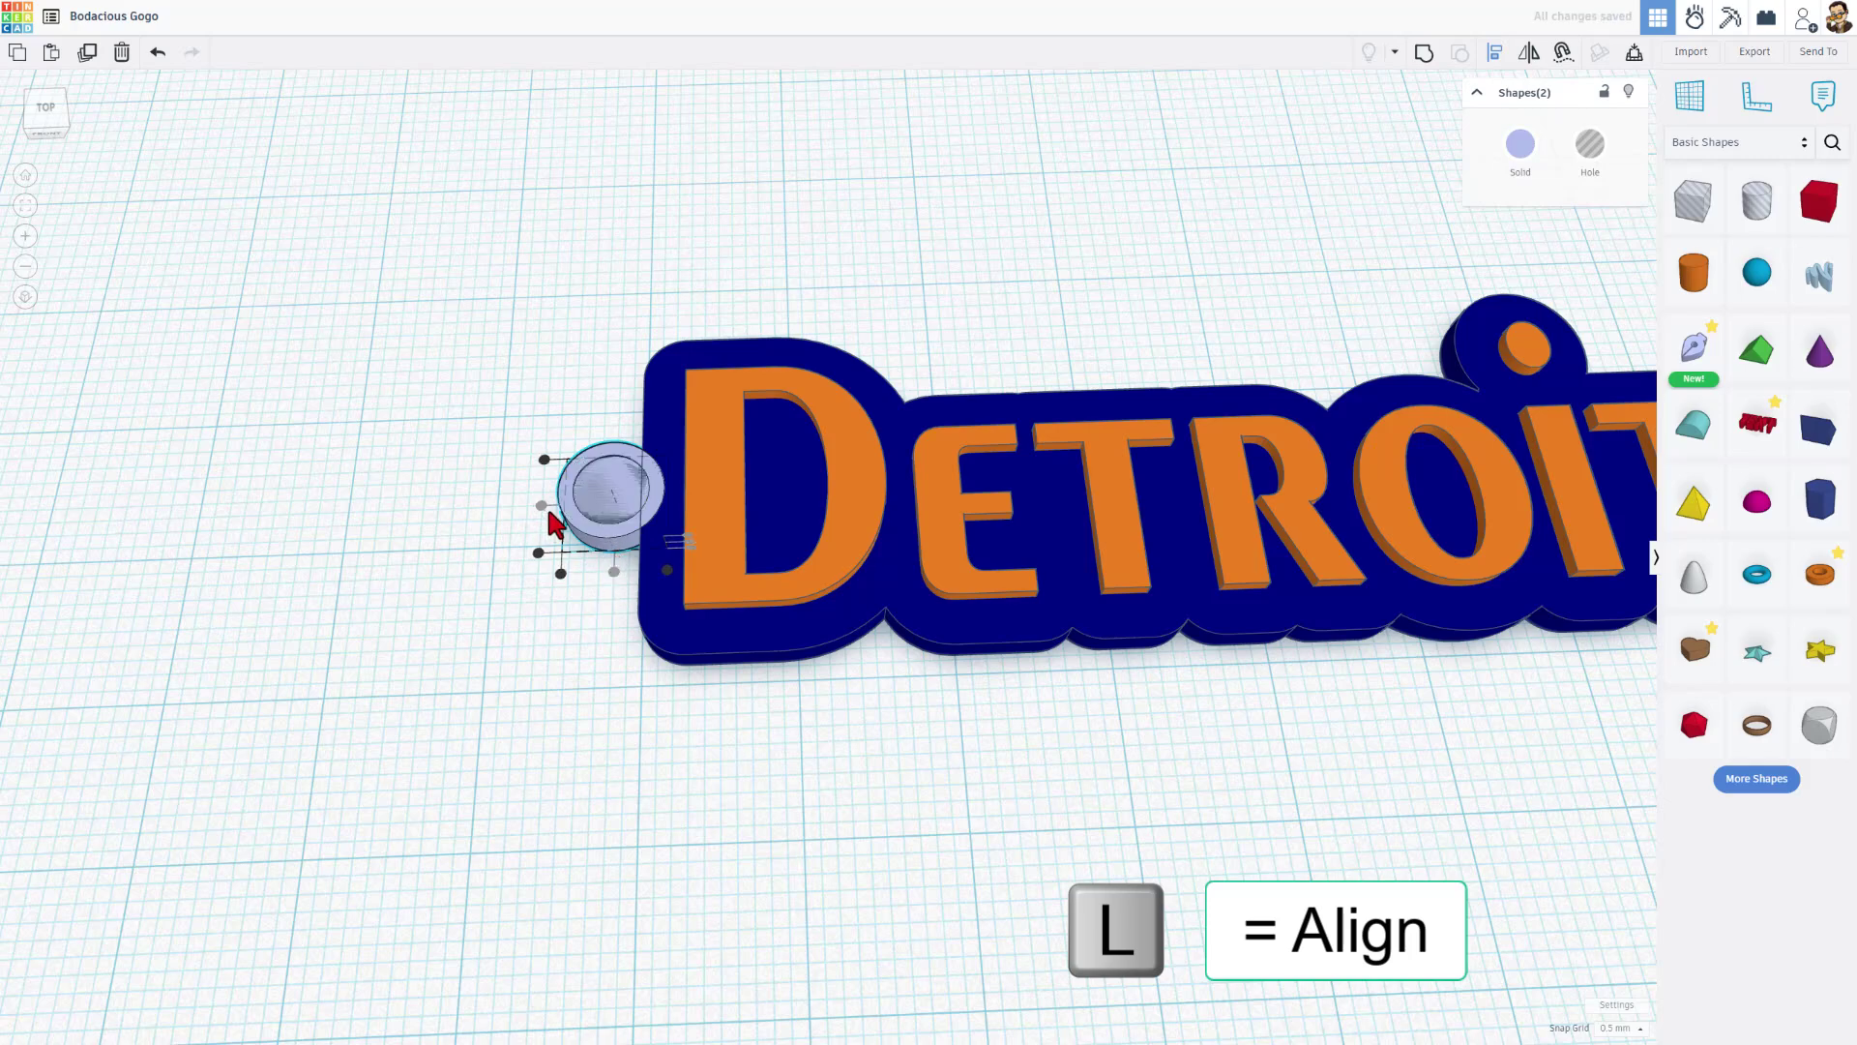
left_click(1425, 54)
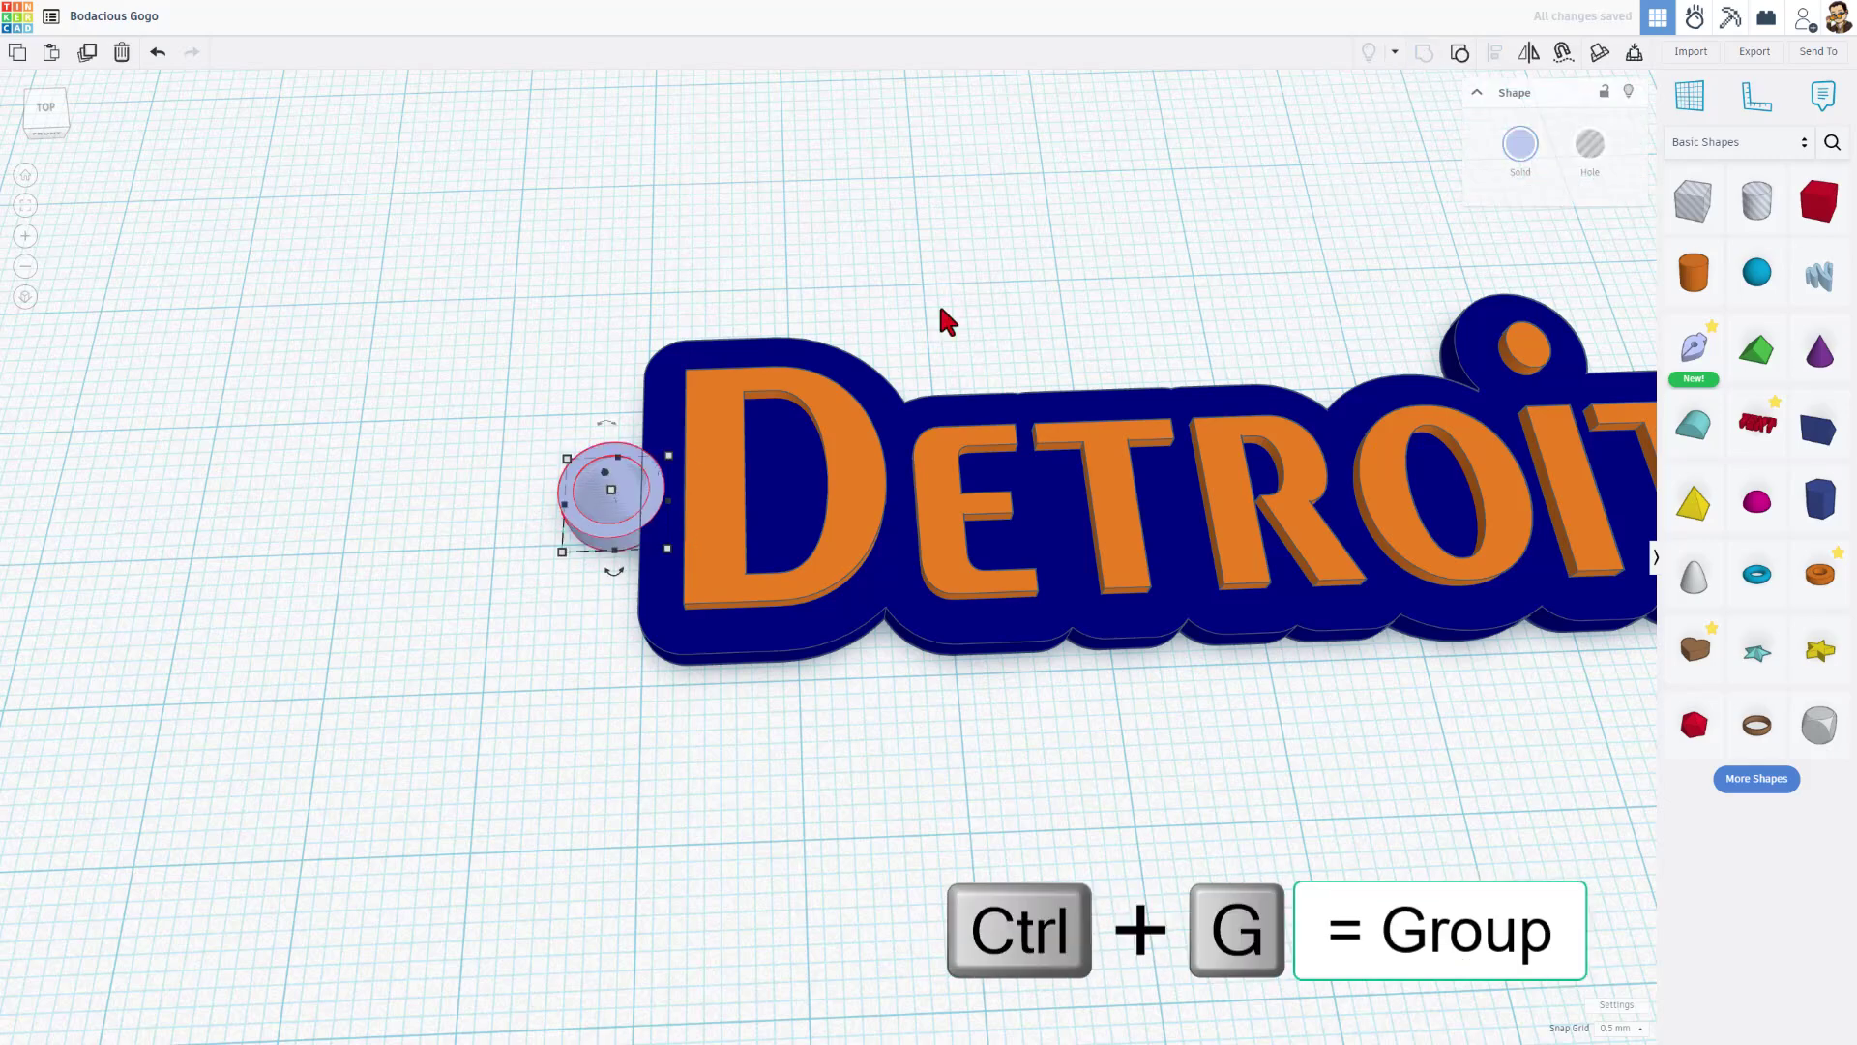
left_click(468, 444)
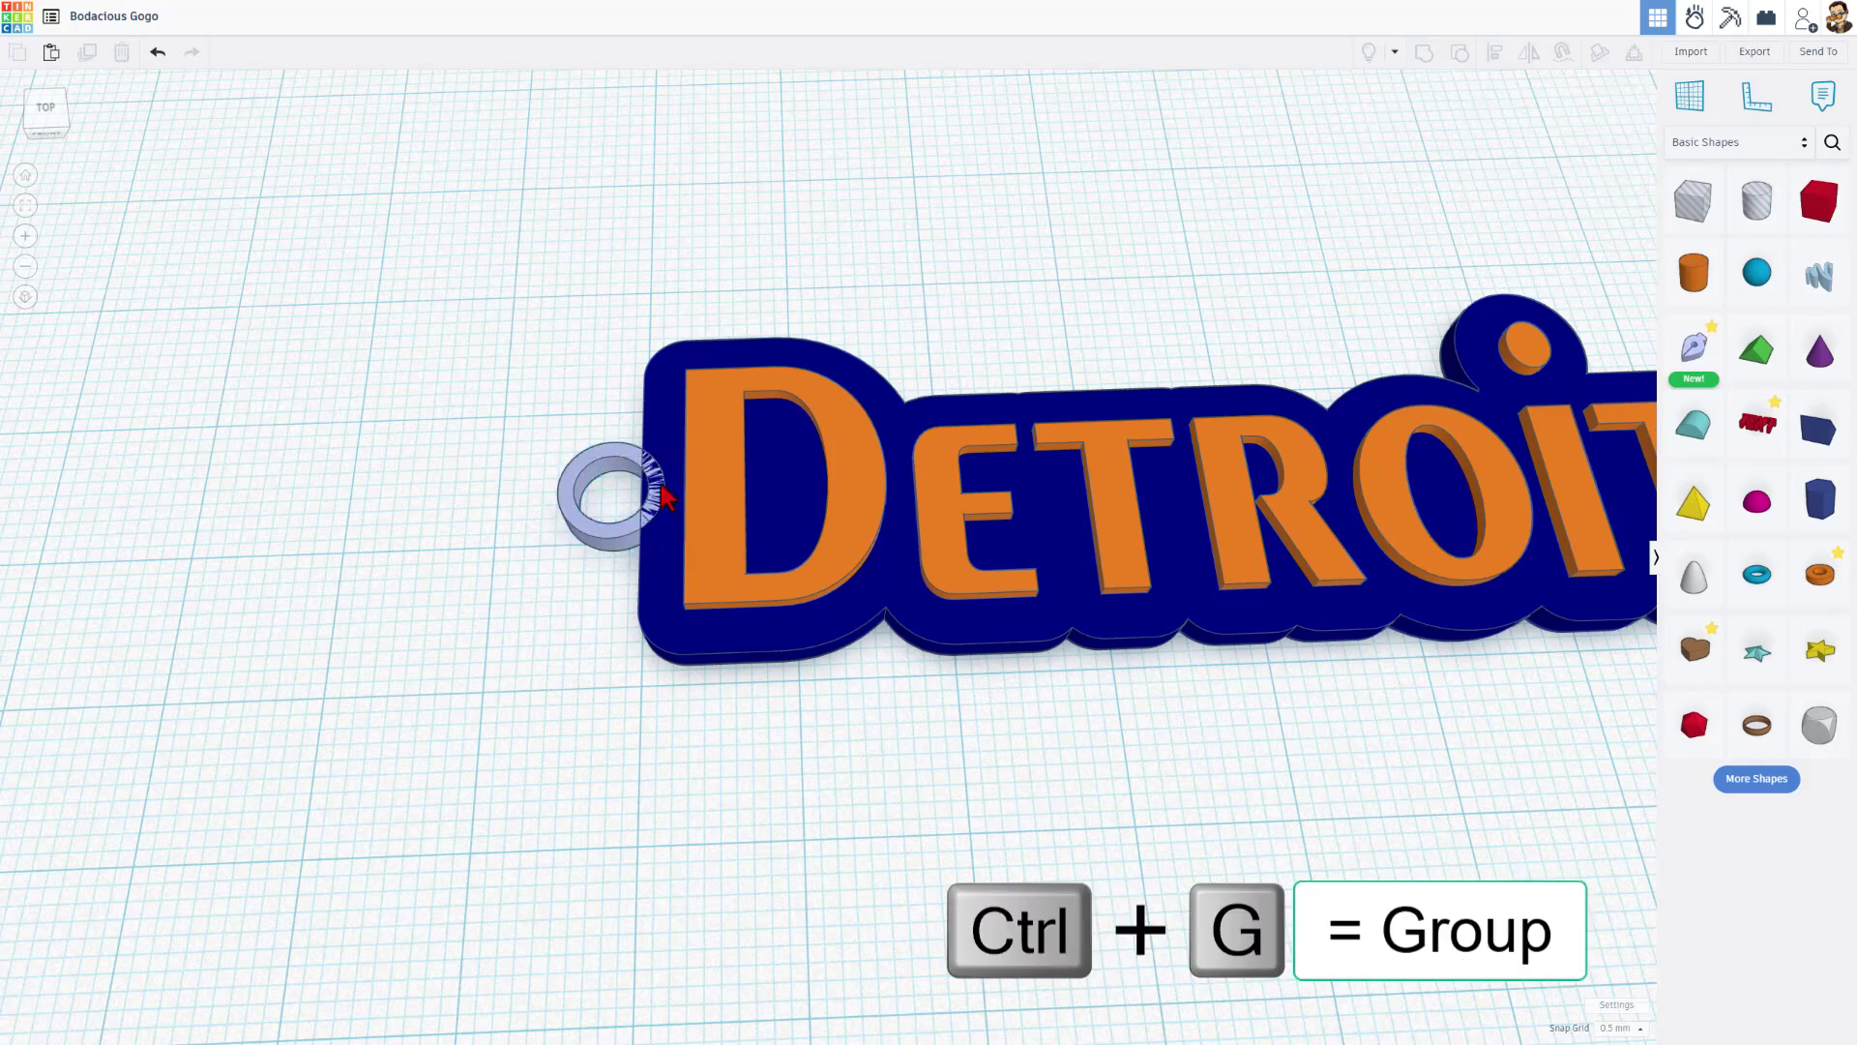
left_click(615, 555)
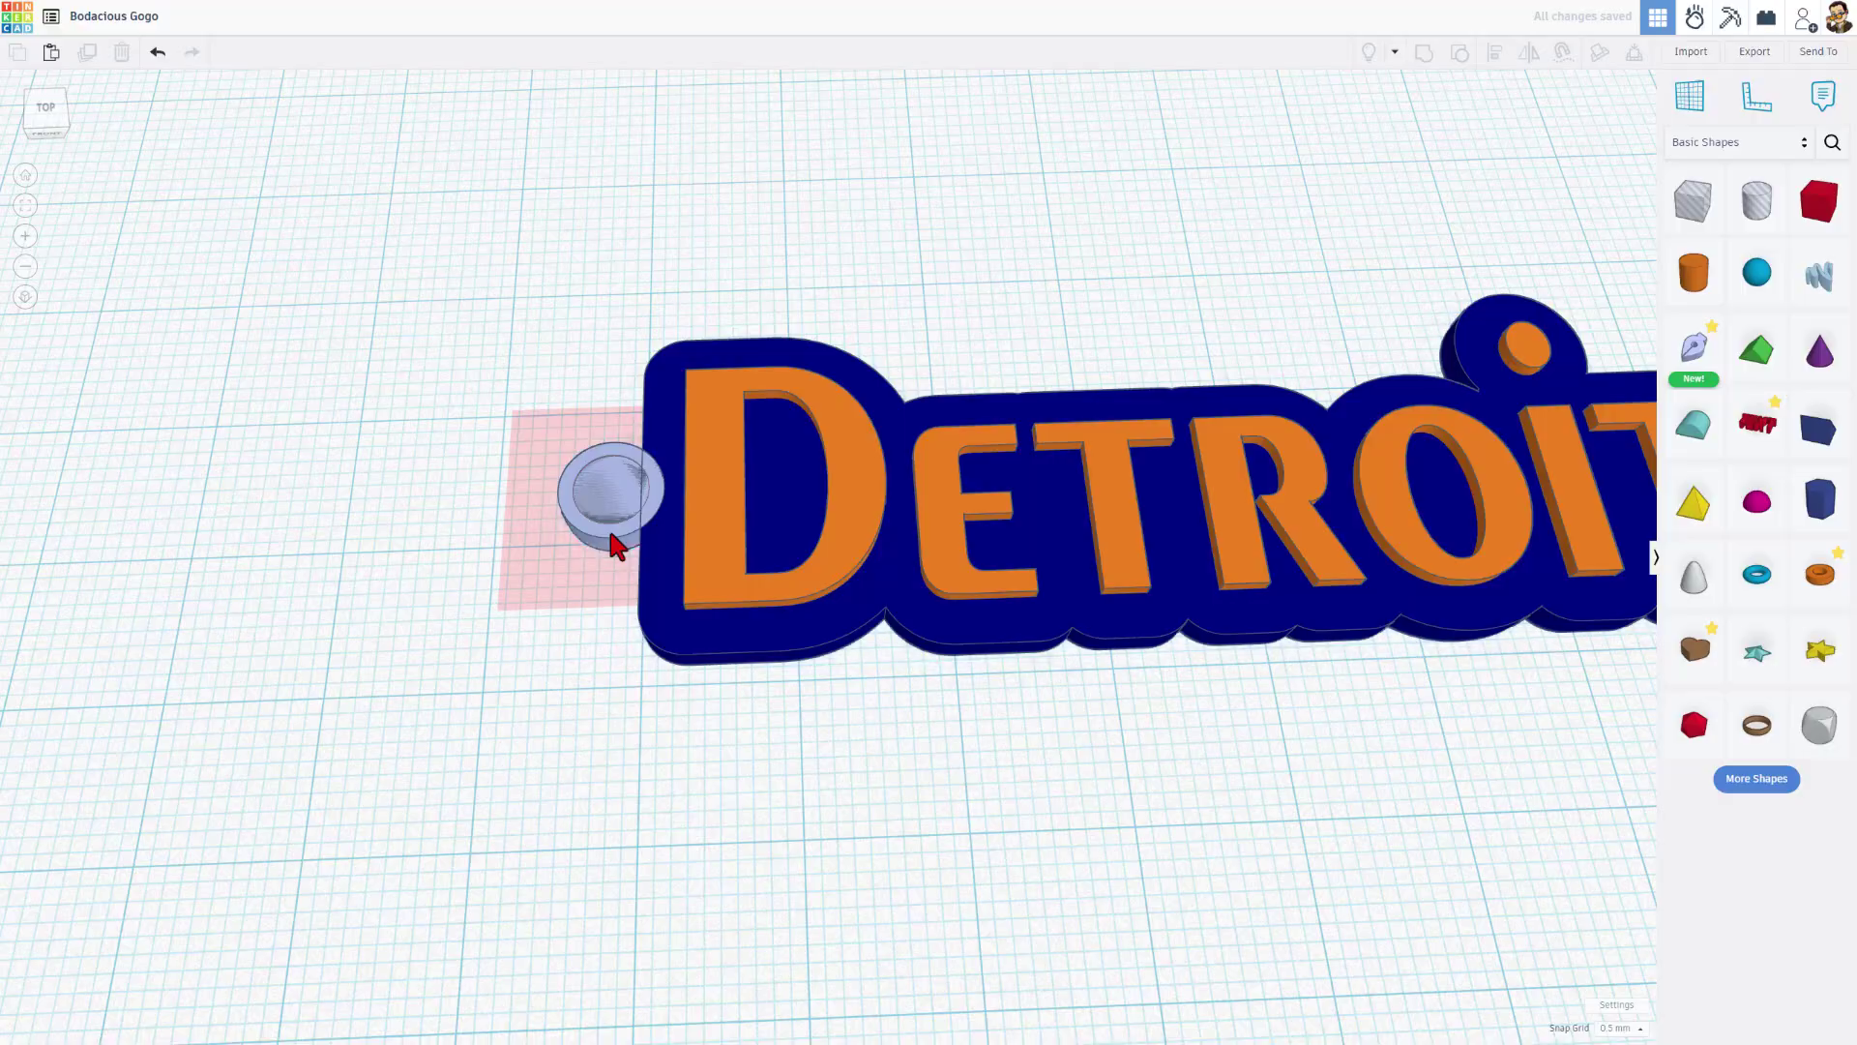
Step: Pull the loop circle's points out to 8 mm and smooth it back into a circle
double_click(607, 525)
scroll(629, 528, "down", 5)
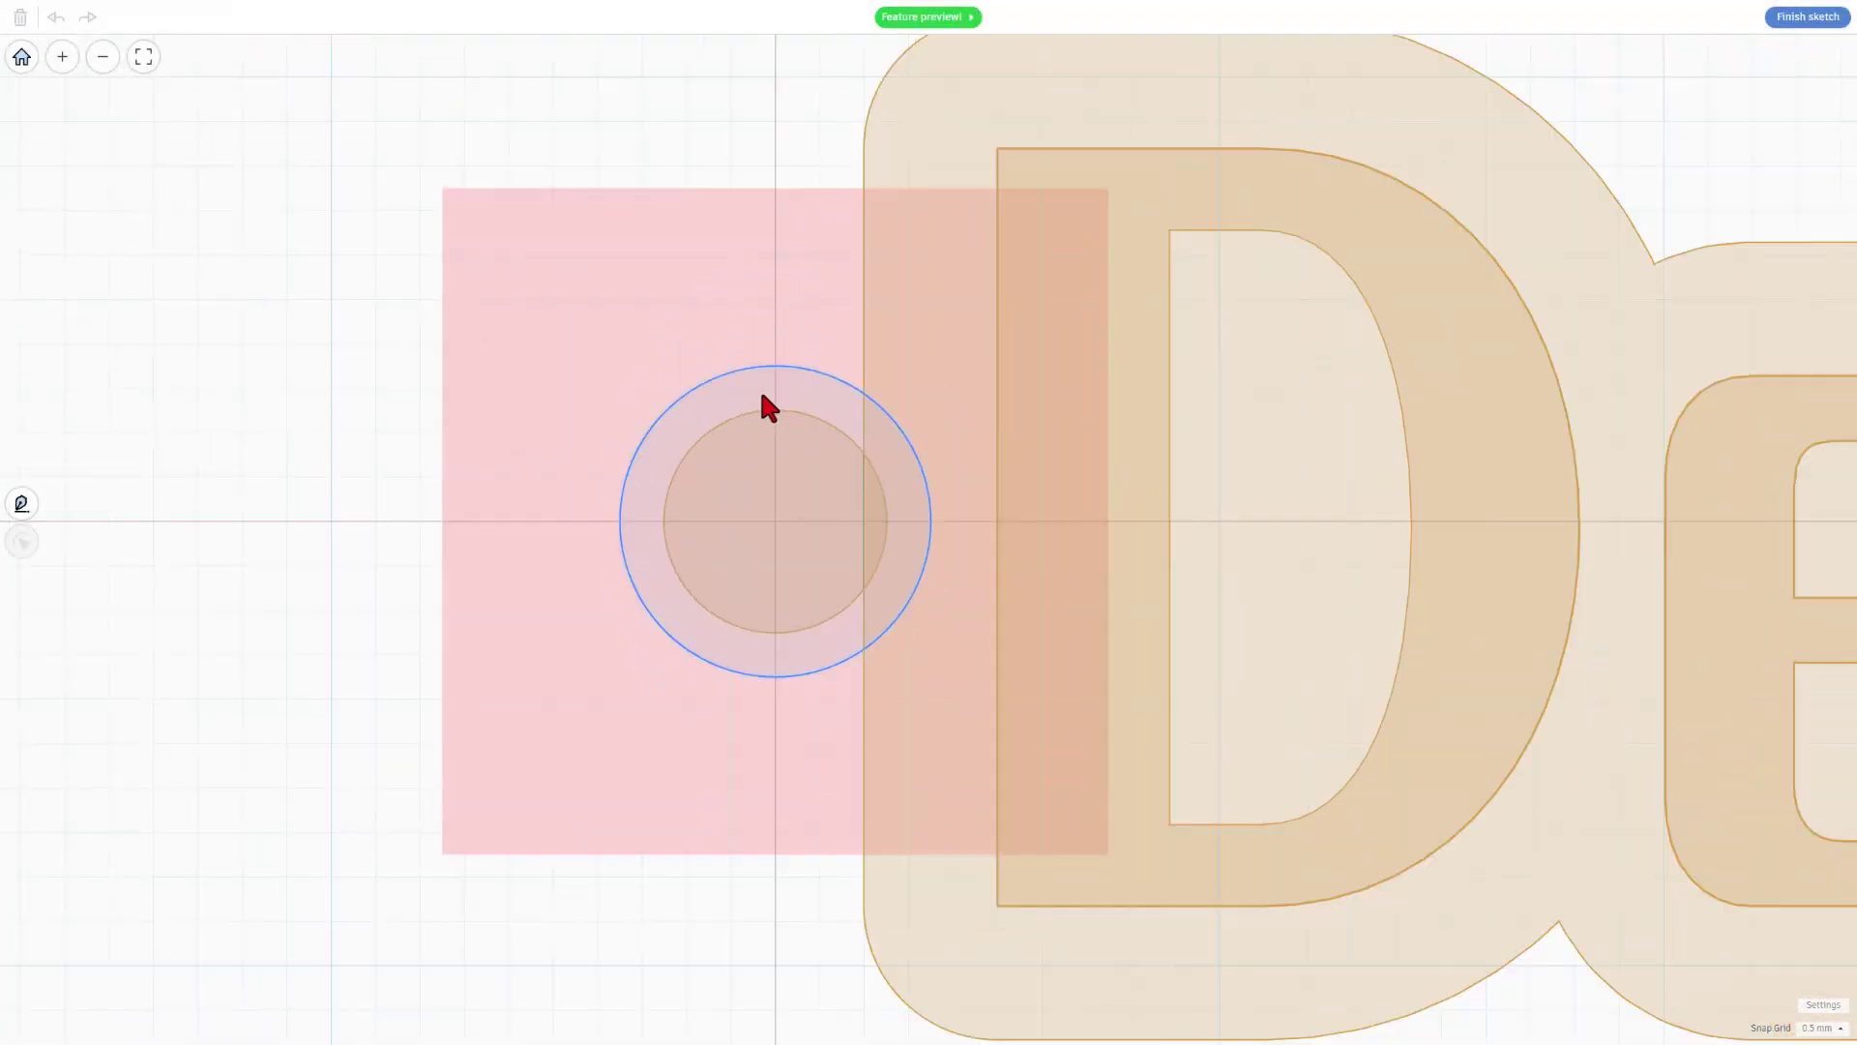
left_click(772, 404)
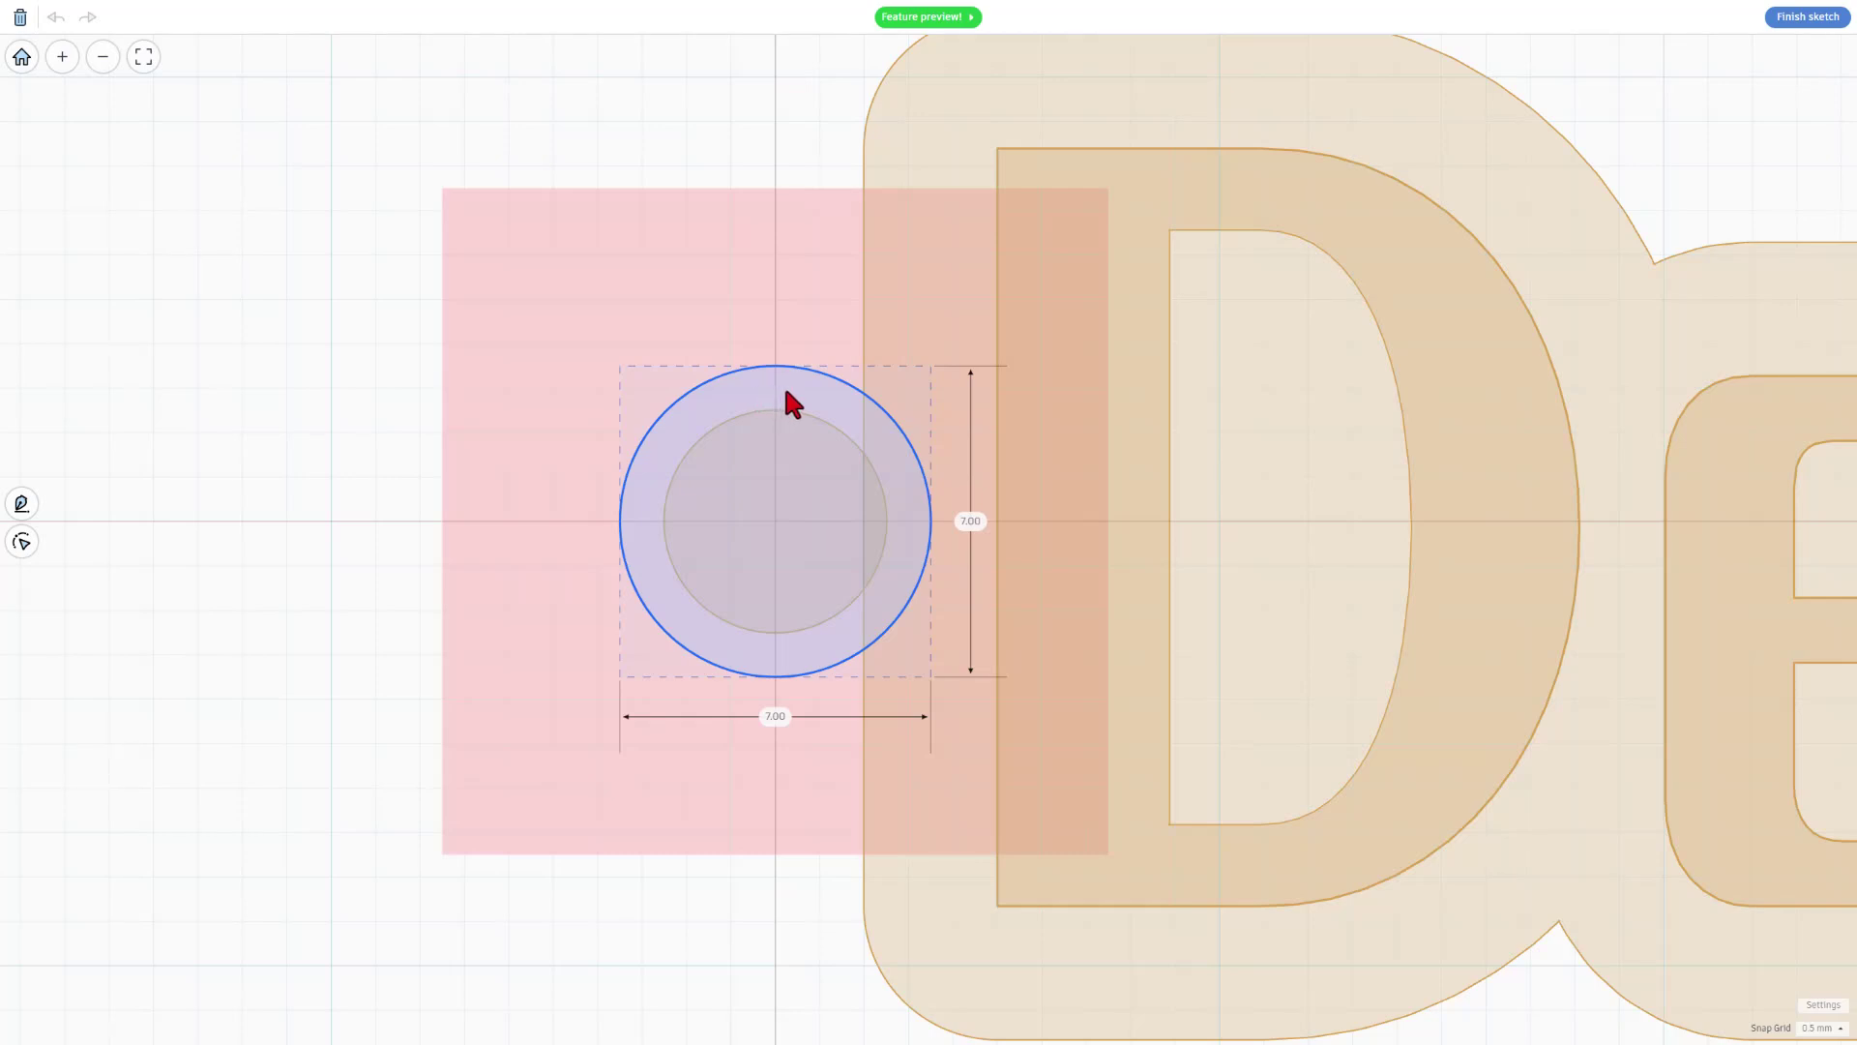
double_click(786, 393)
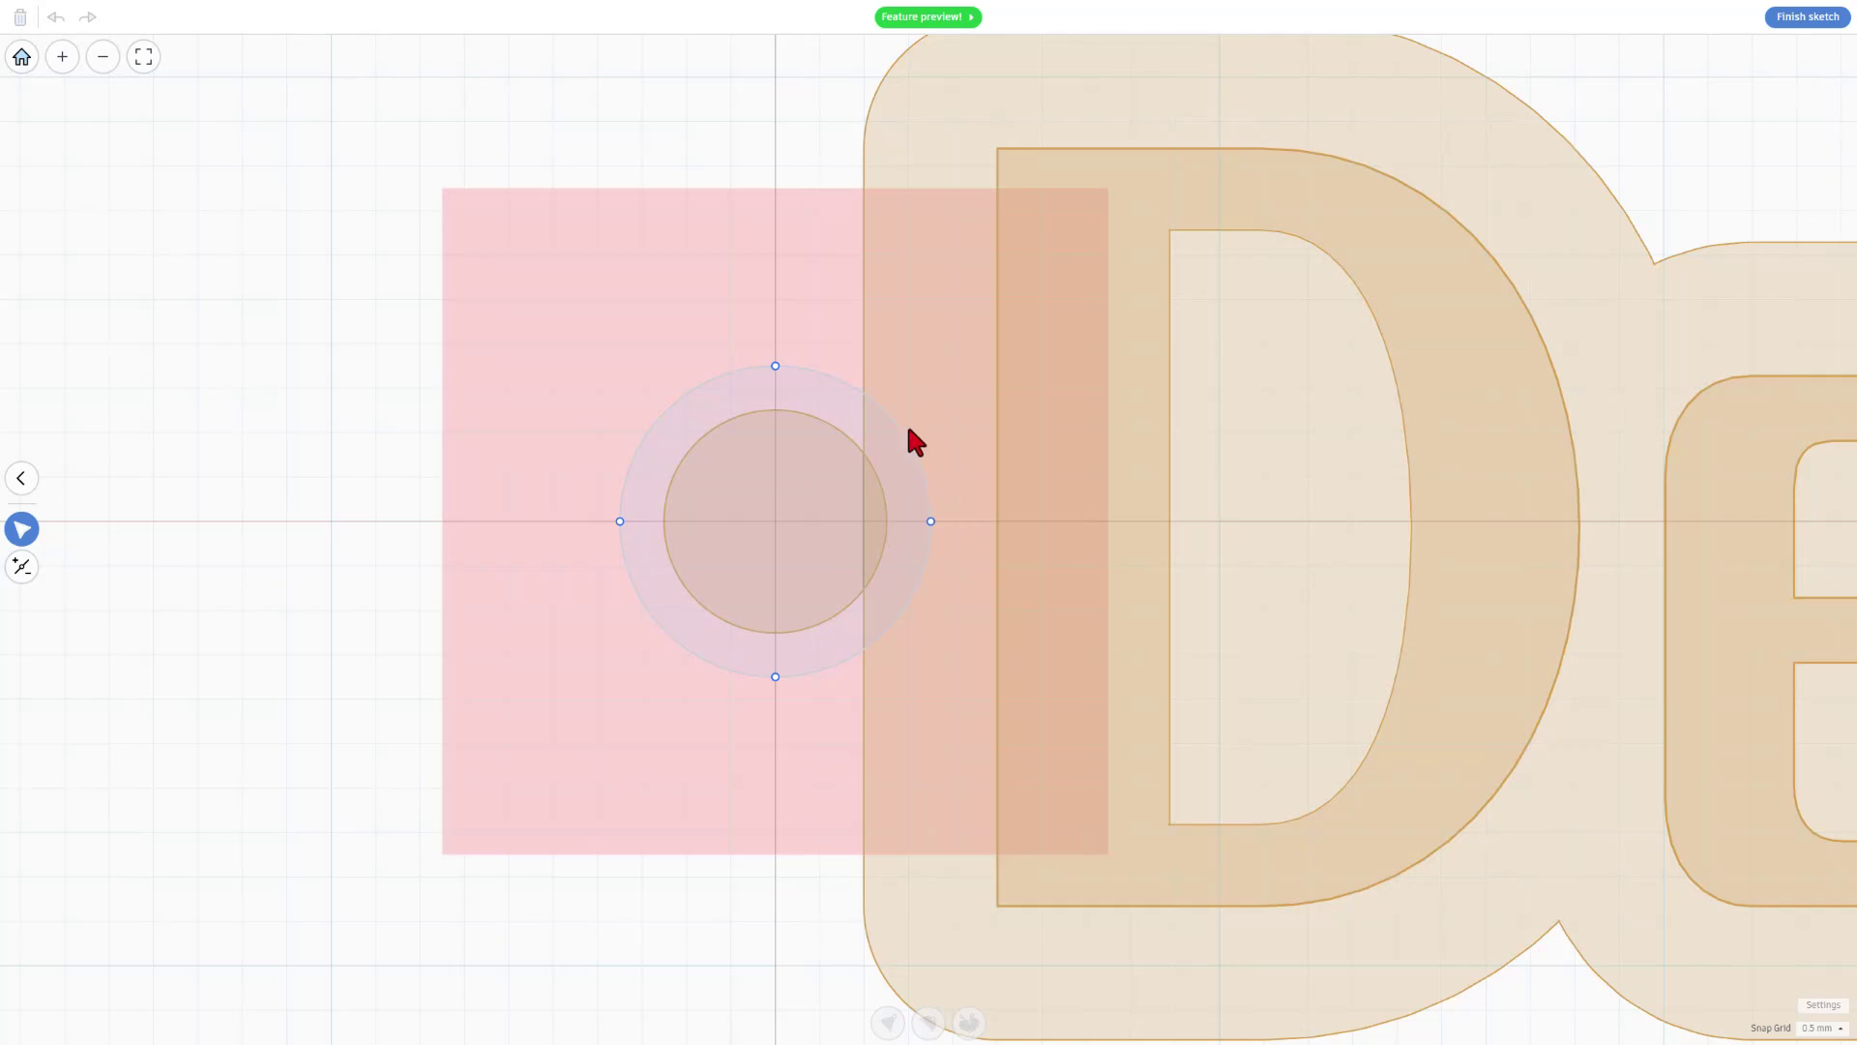
left_click_drag(775, 366, 778, 344)
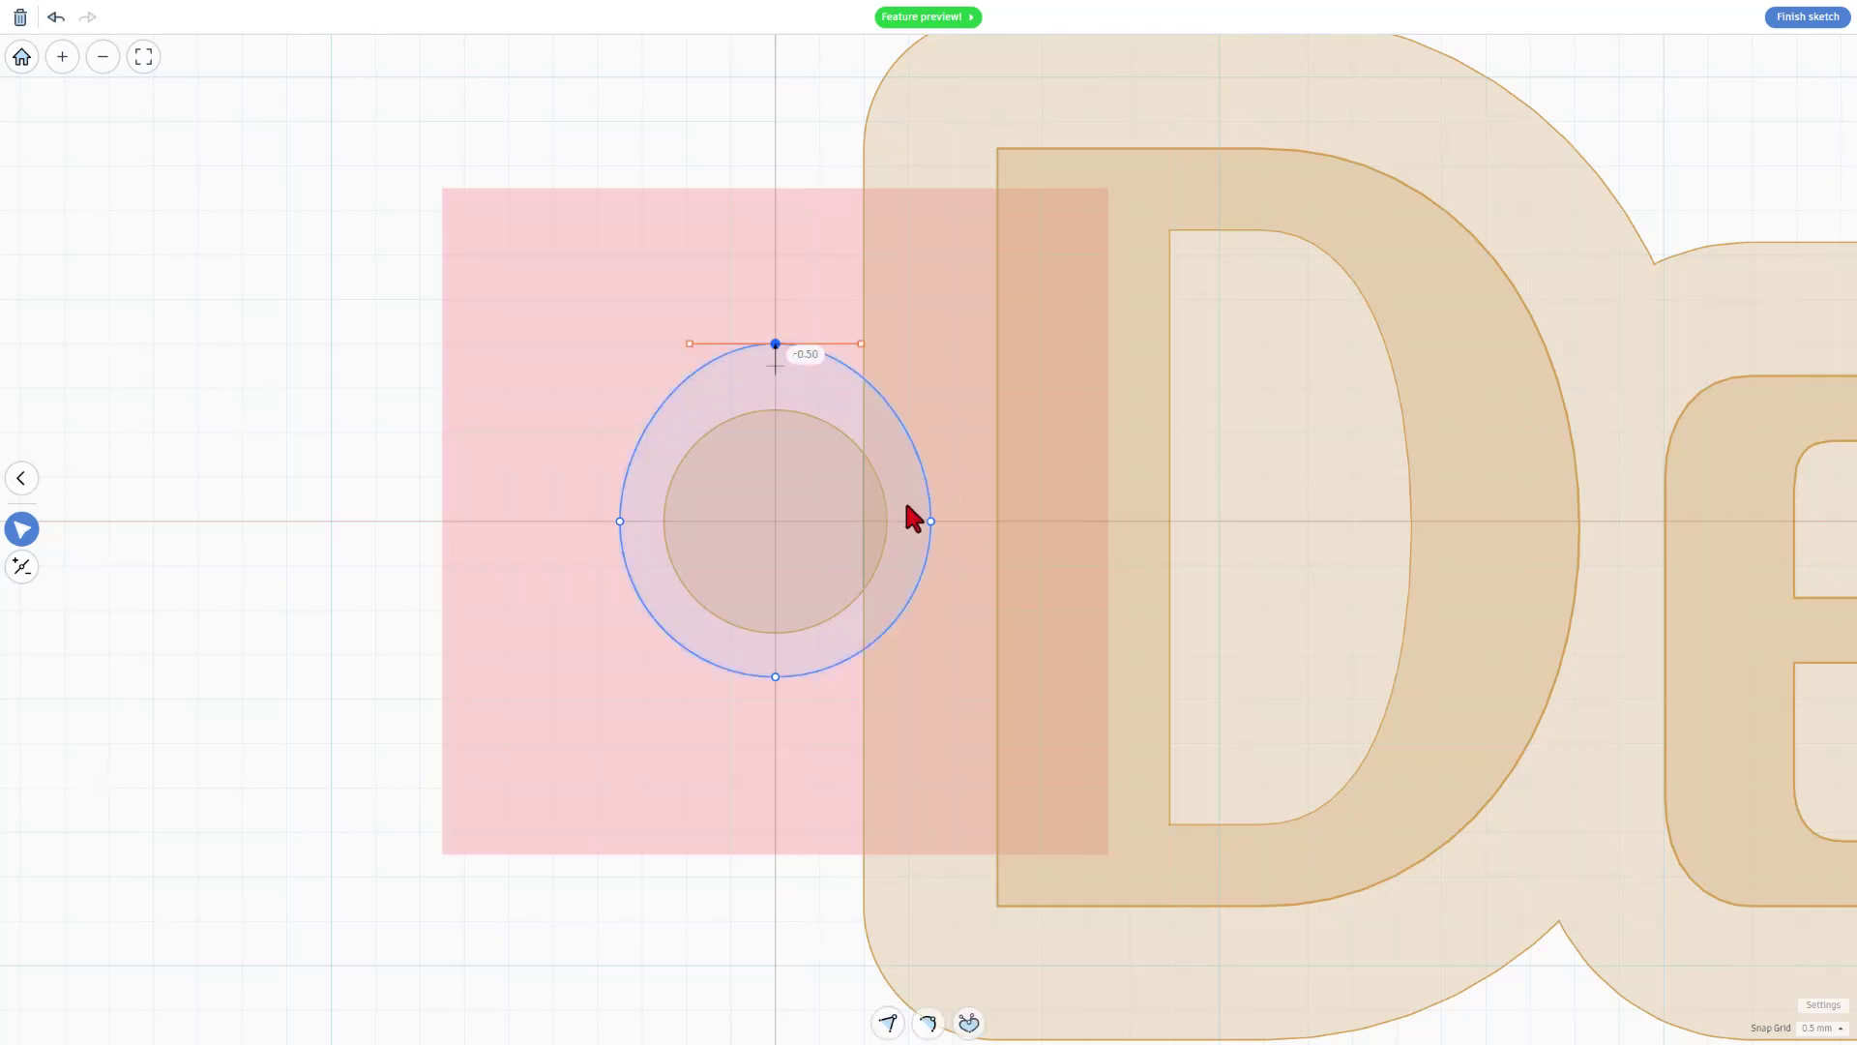
left_click_drag(931, 522, 953, 522)
left_click(775, 678)
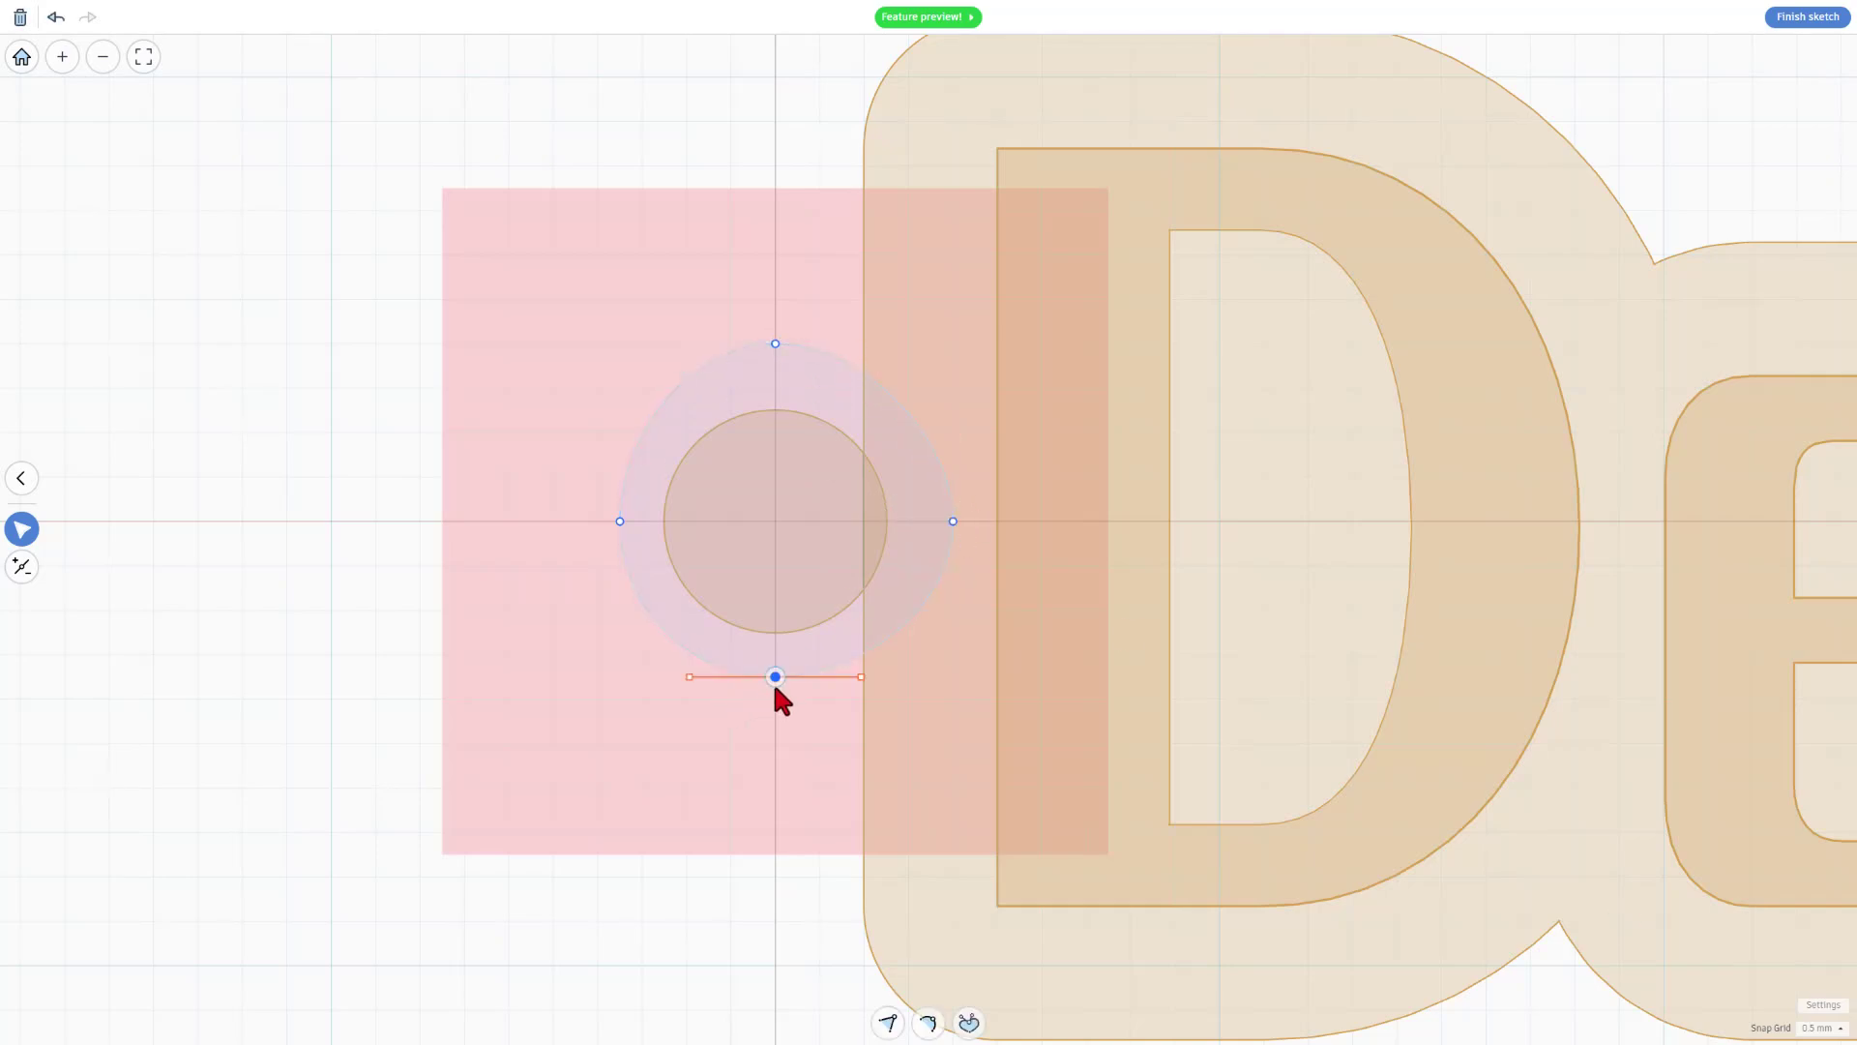
left_click(755, 387)
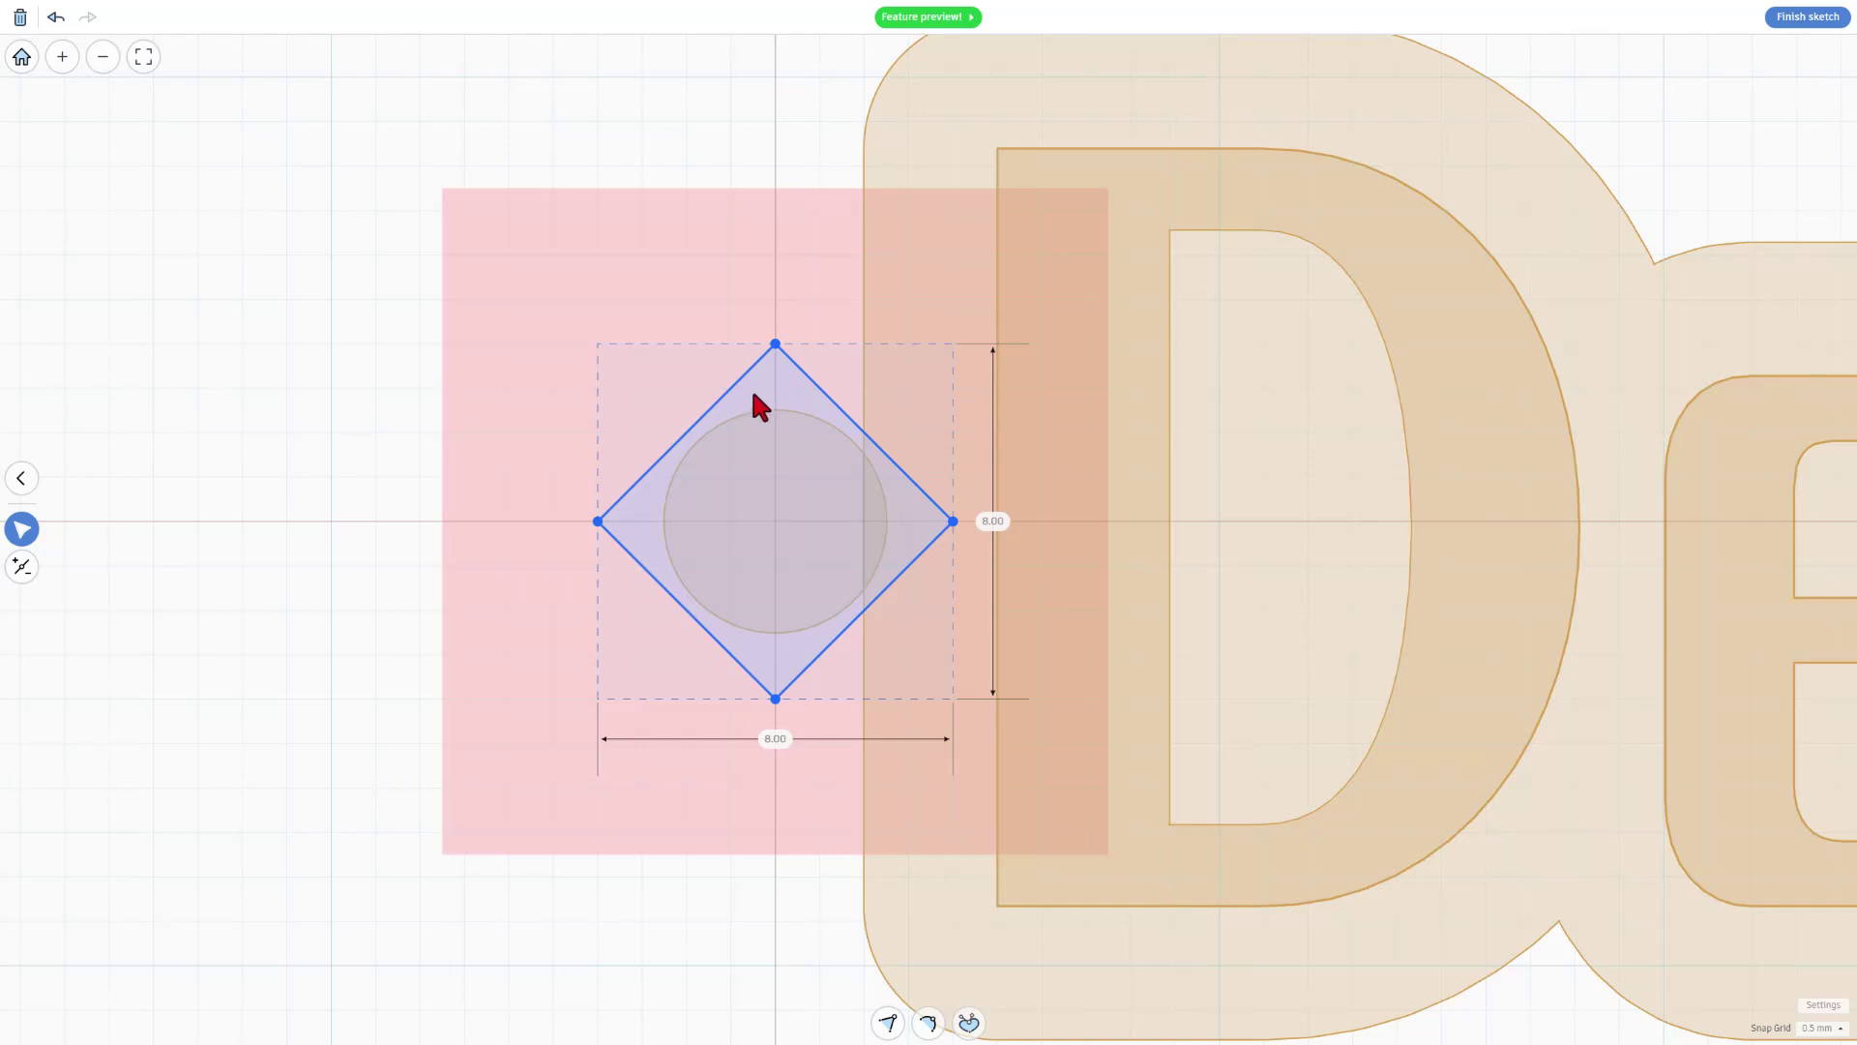
double_click(762, 403)
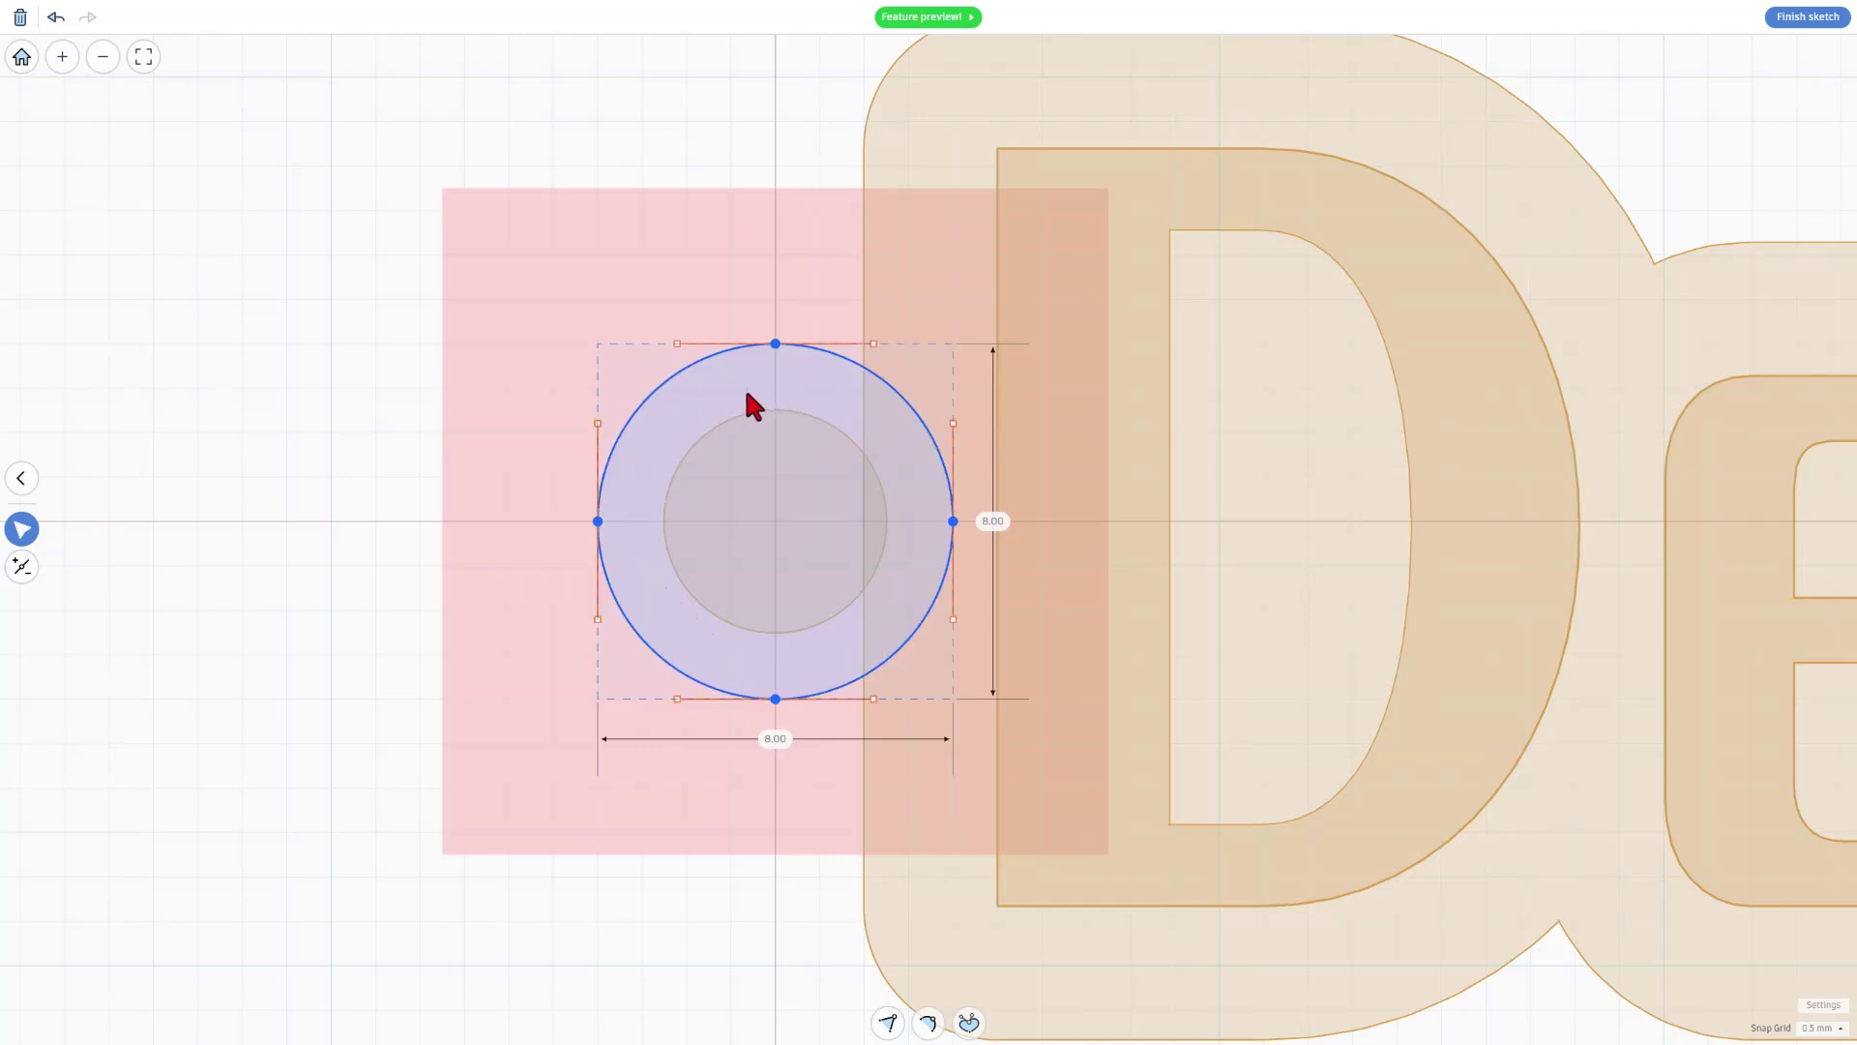
Step: Push each point another 0.5 mm to a 9 × 9 mm circle, smooth it, and finish
left_click(776, 344)
left_click_drag(776, 344, 775, 322)
left_click_drag(953, 522, 975, 522)
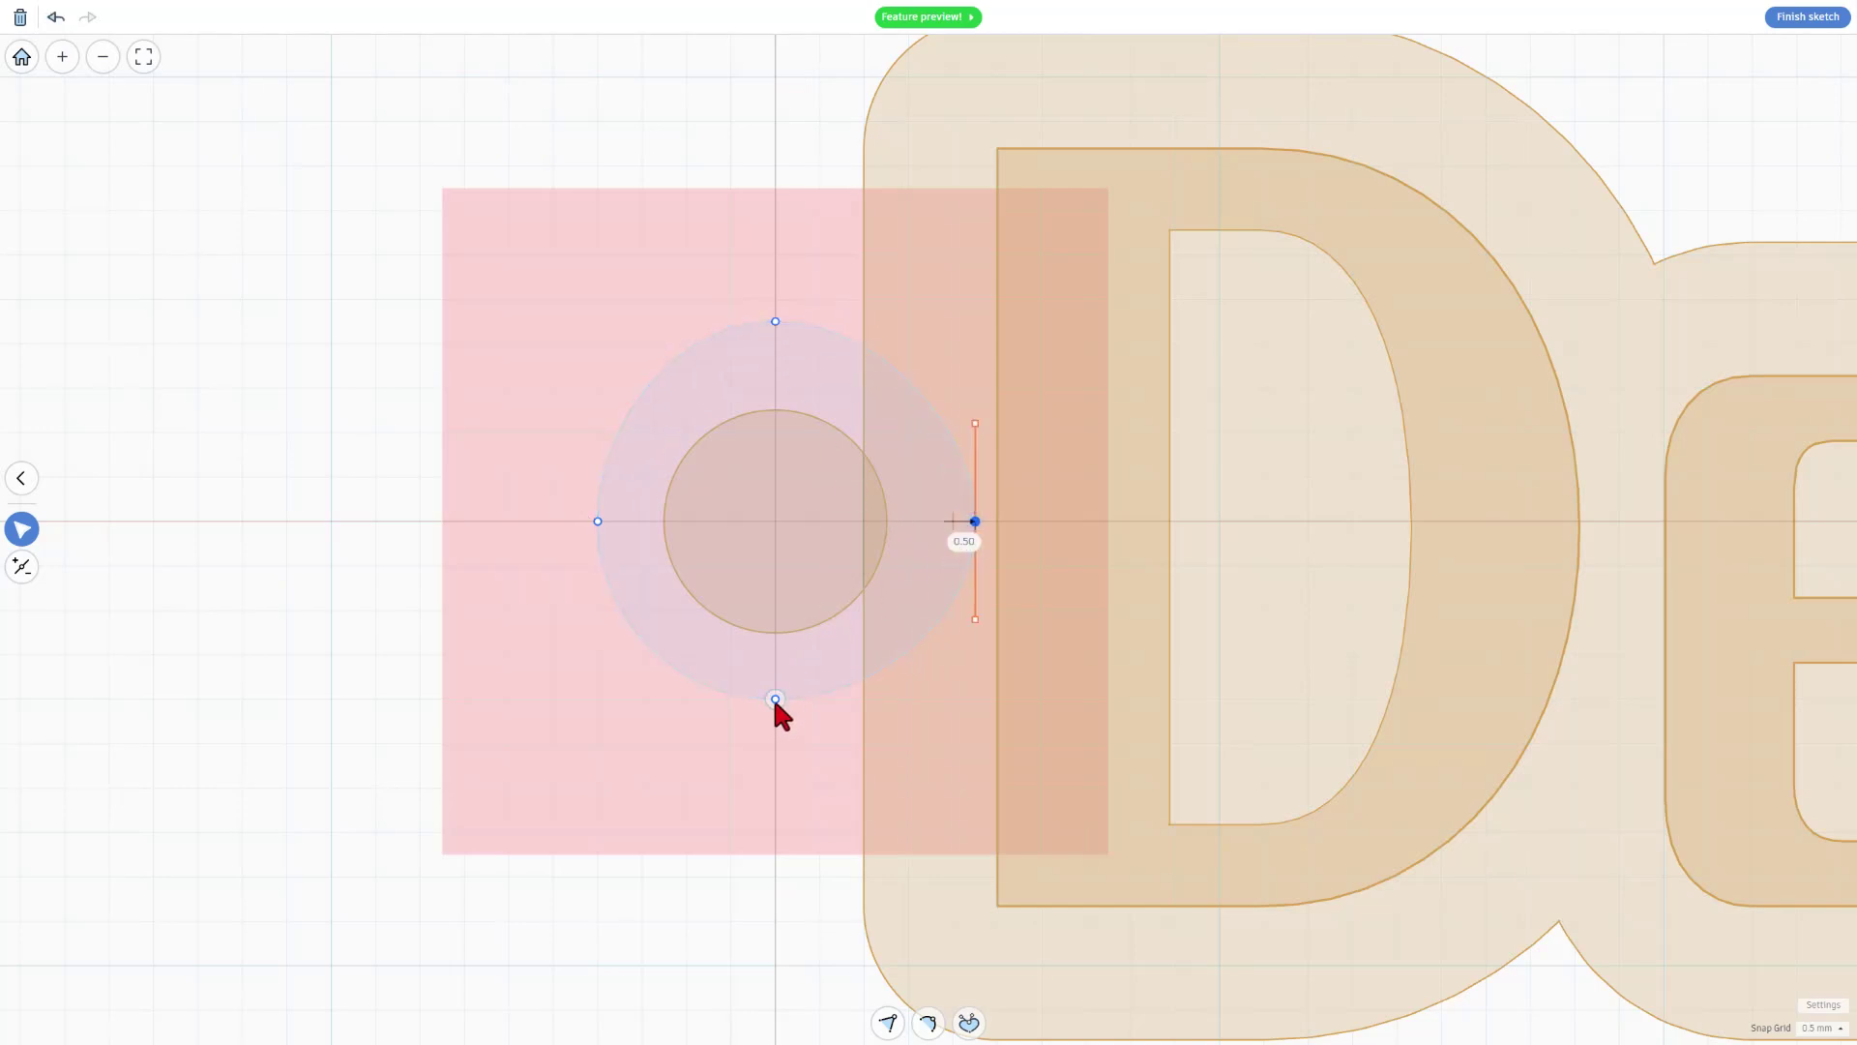
mouse_move(775, 699)
left_mouse_down()
mouse_move(776, 742)
mouse_move(776, 721)
left_mouse_up()
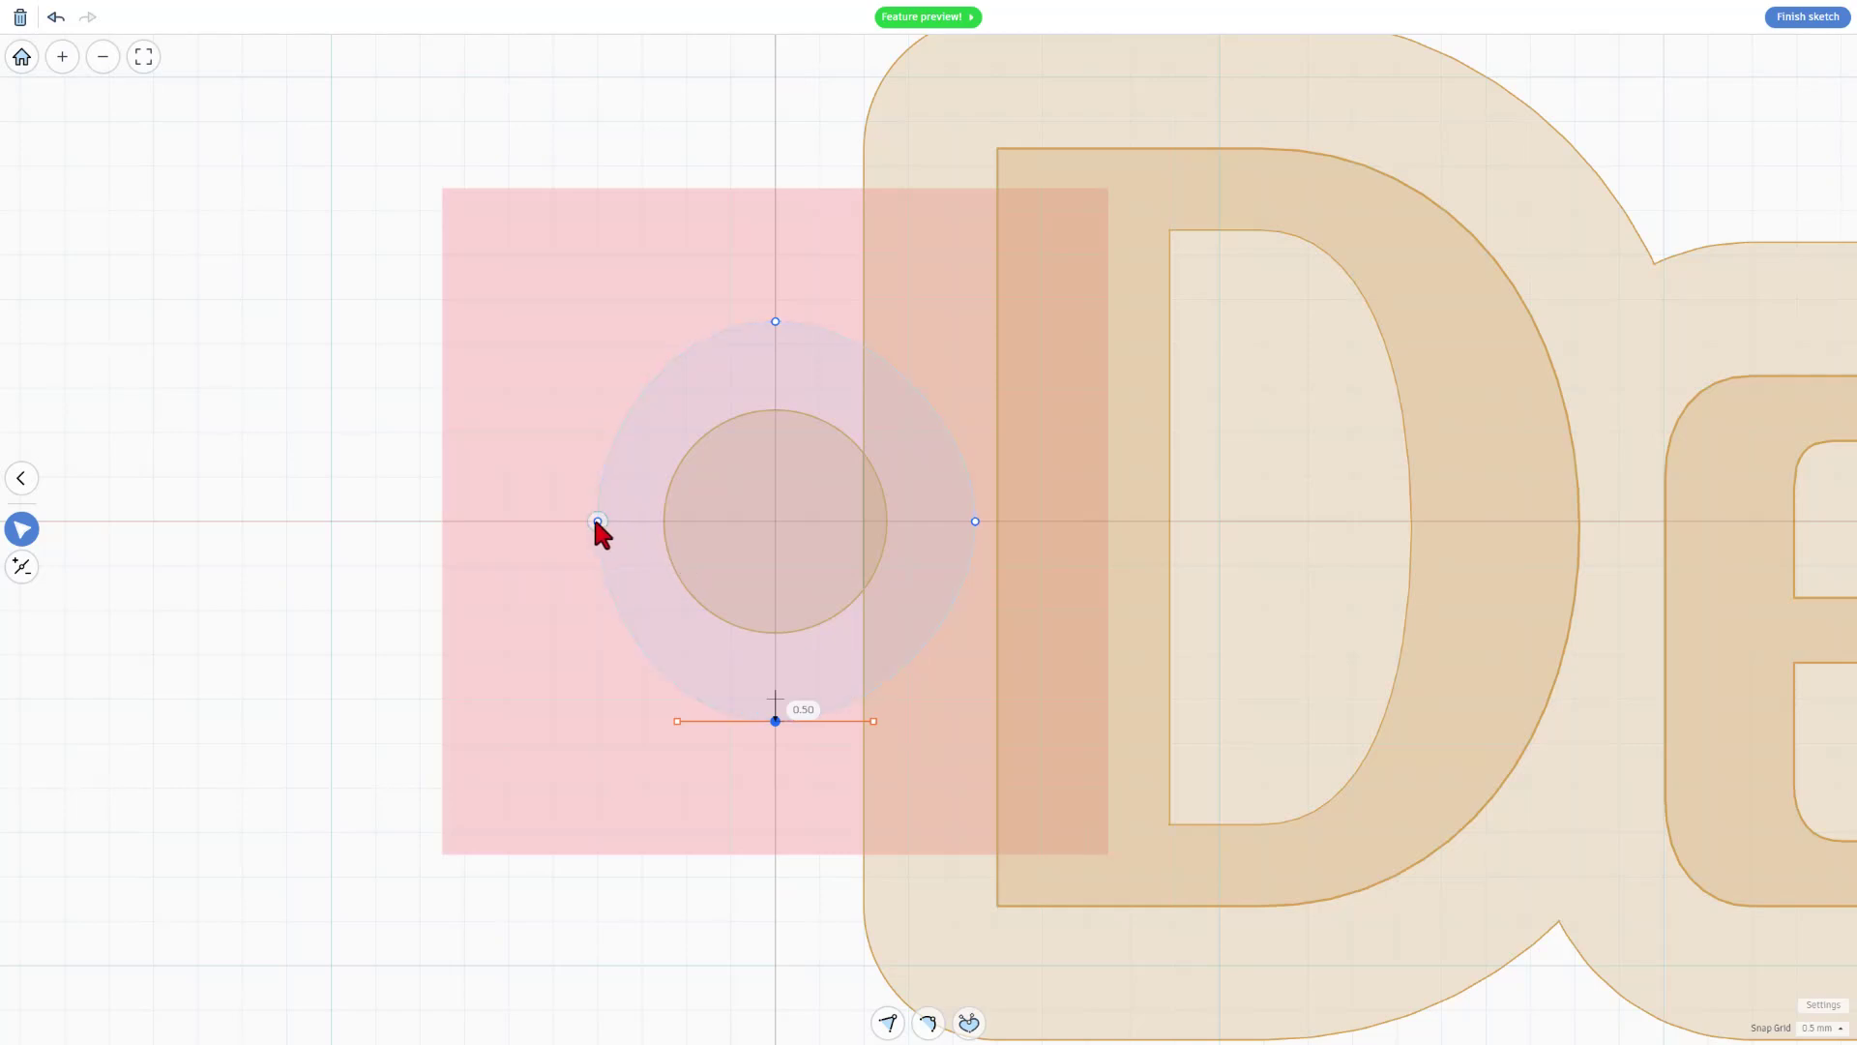
left_click_drag(598, 522, 577, 522)
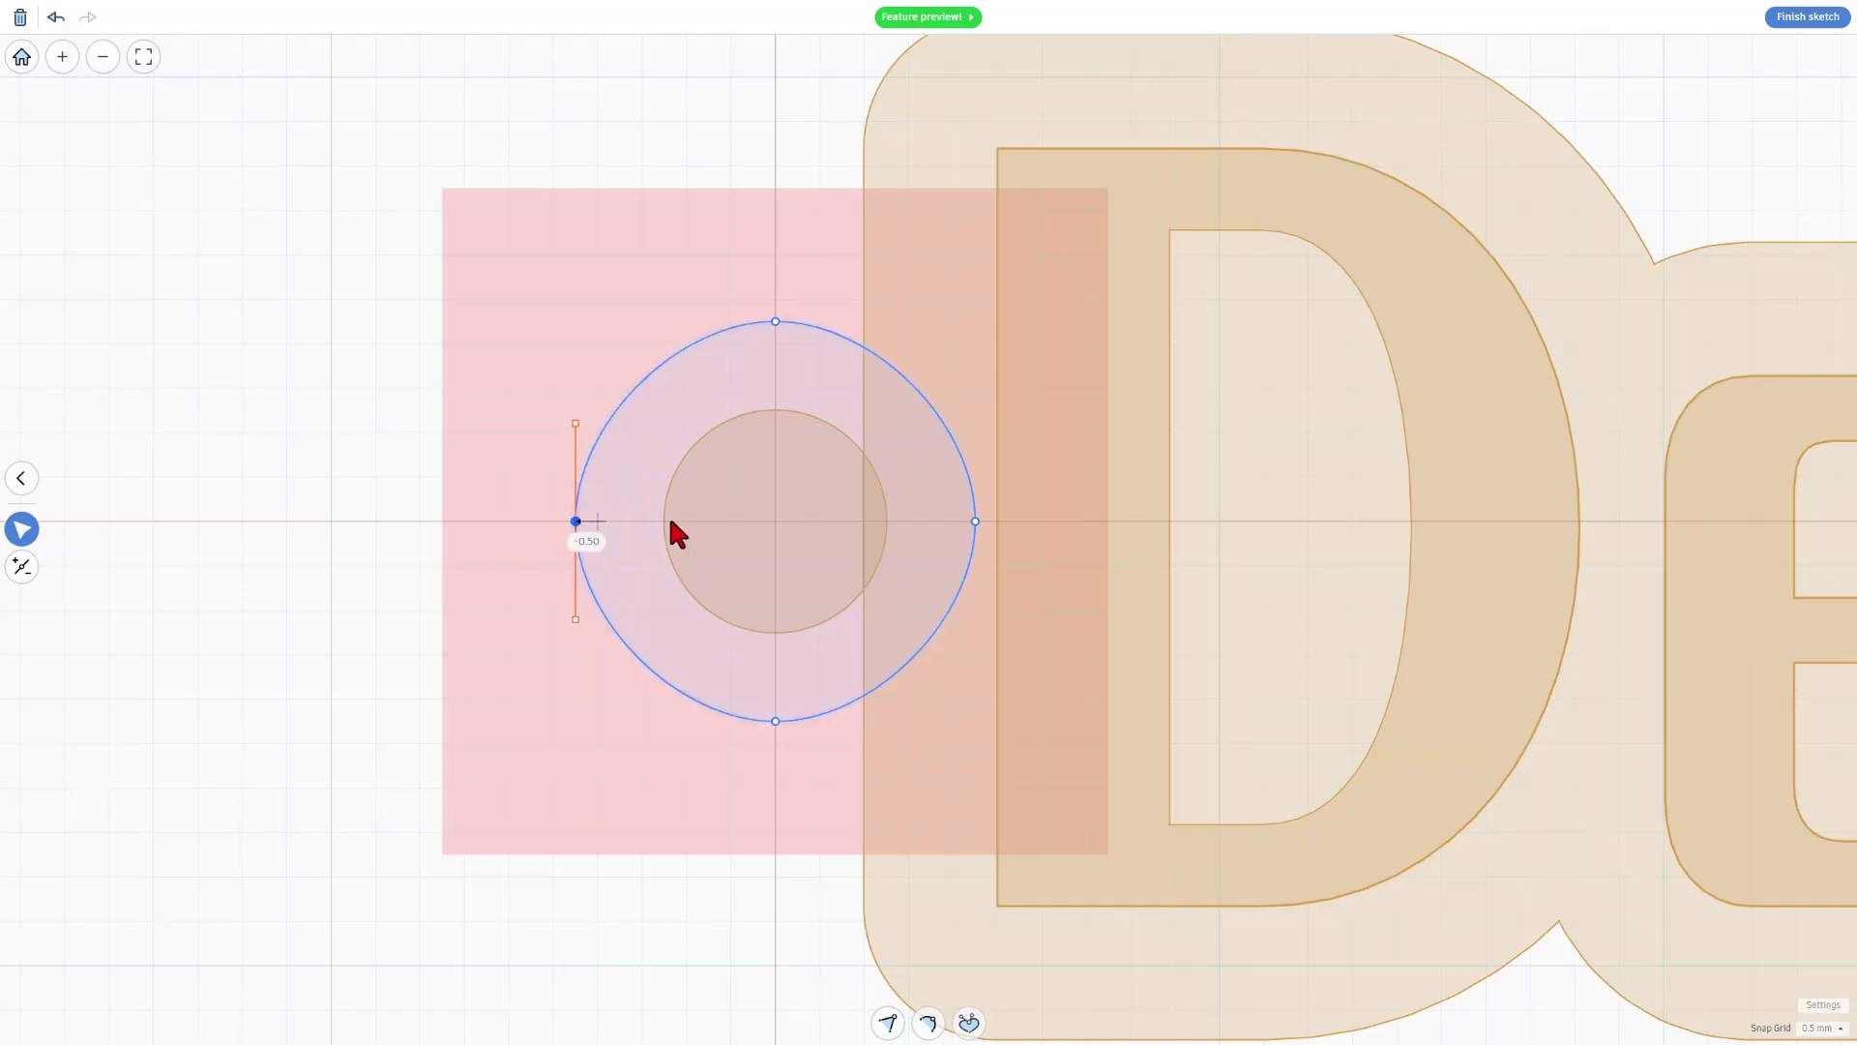
left_click(700, 403)
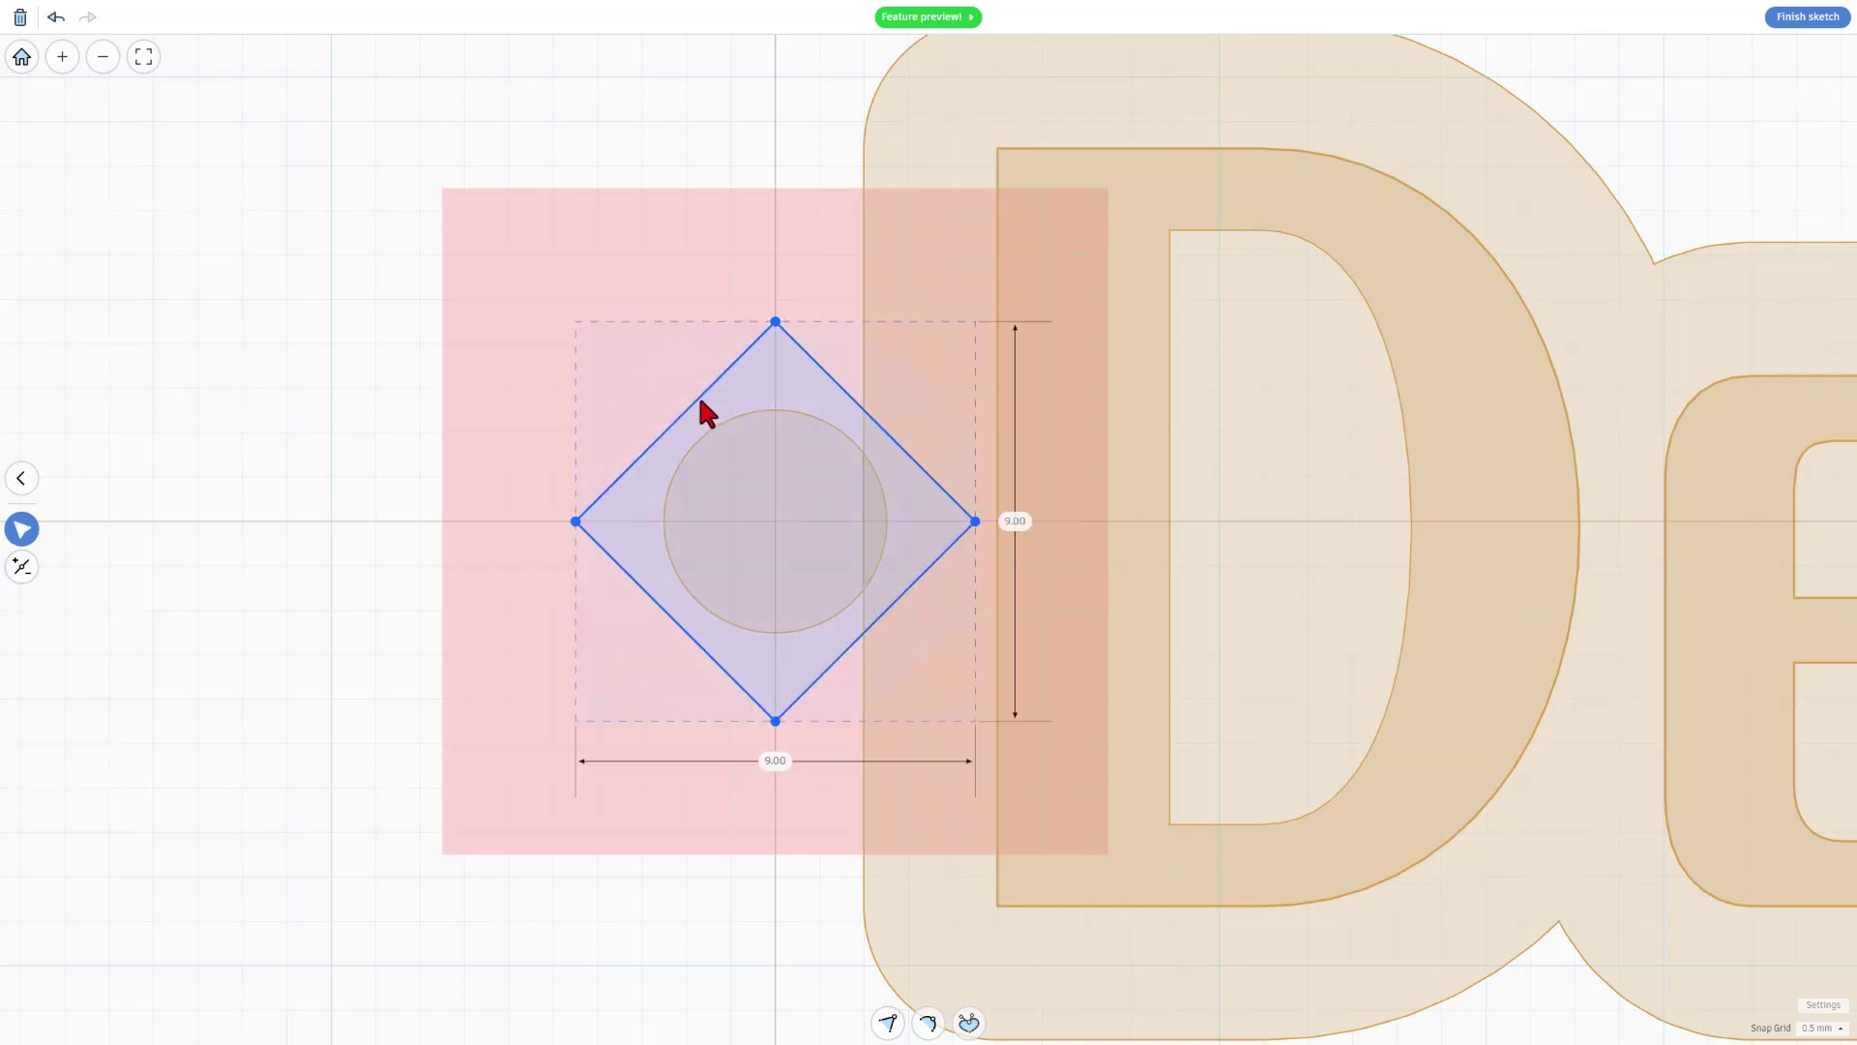
double_click(773, 396)
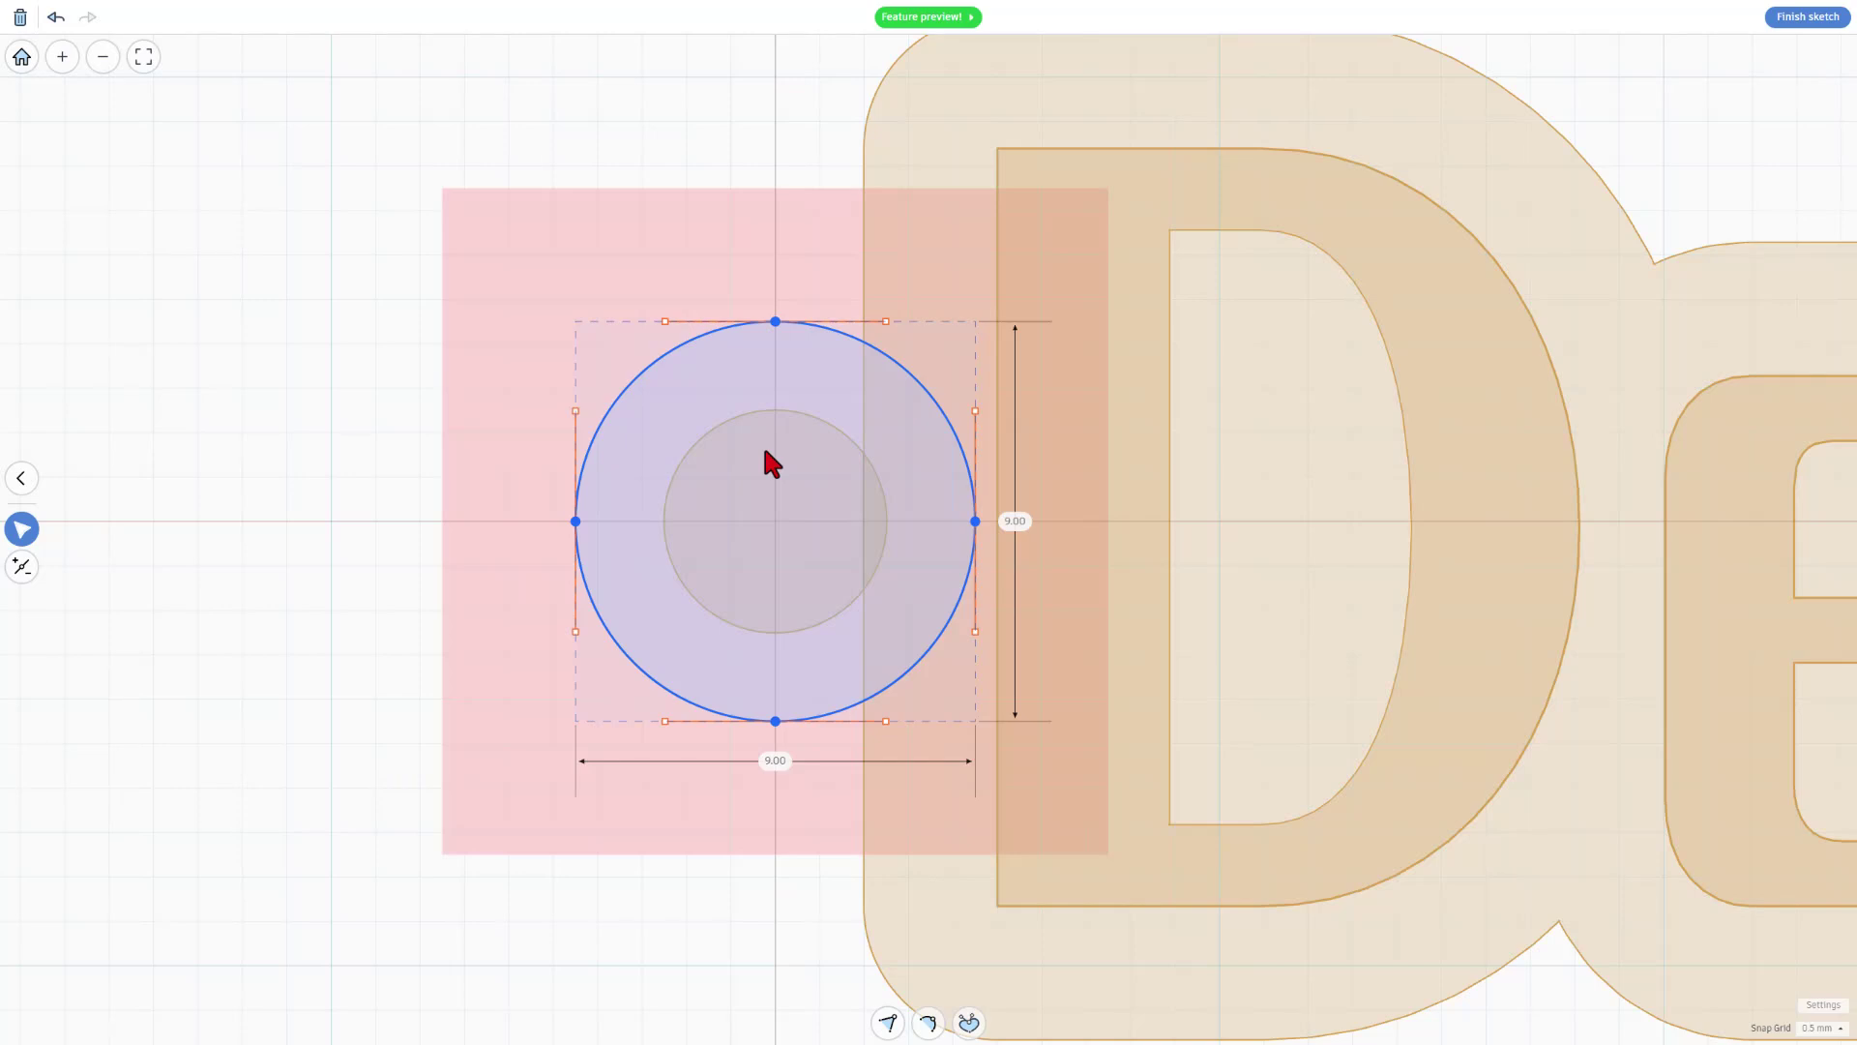
left_click(1785, 24)
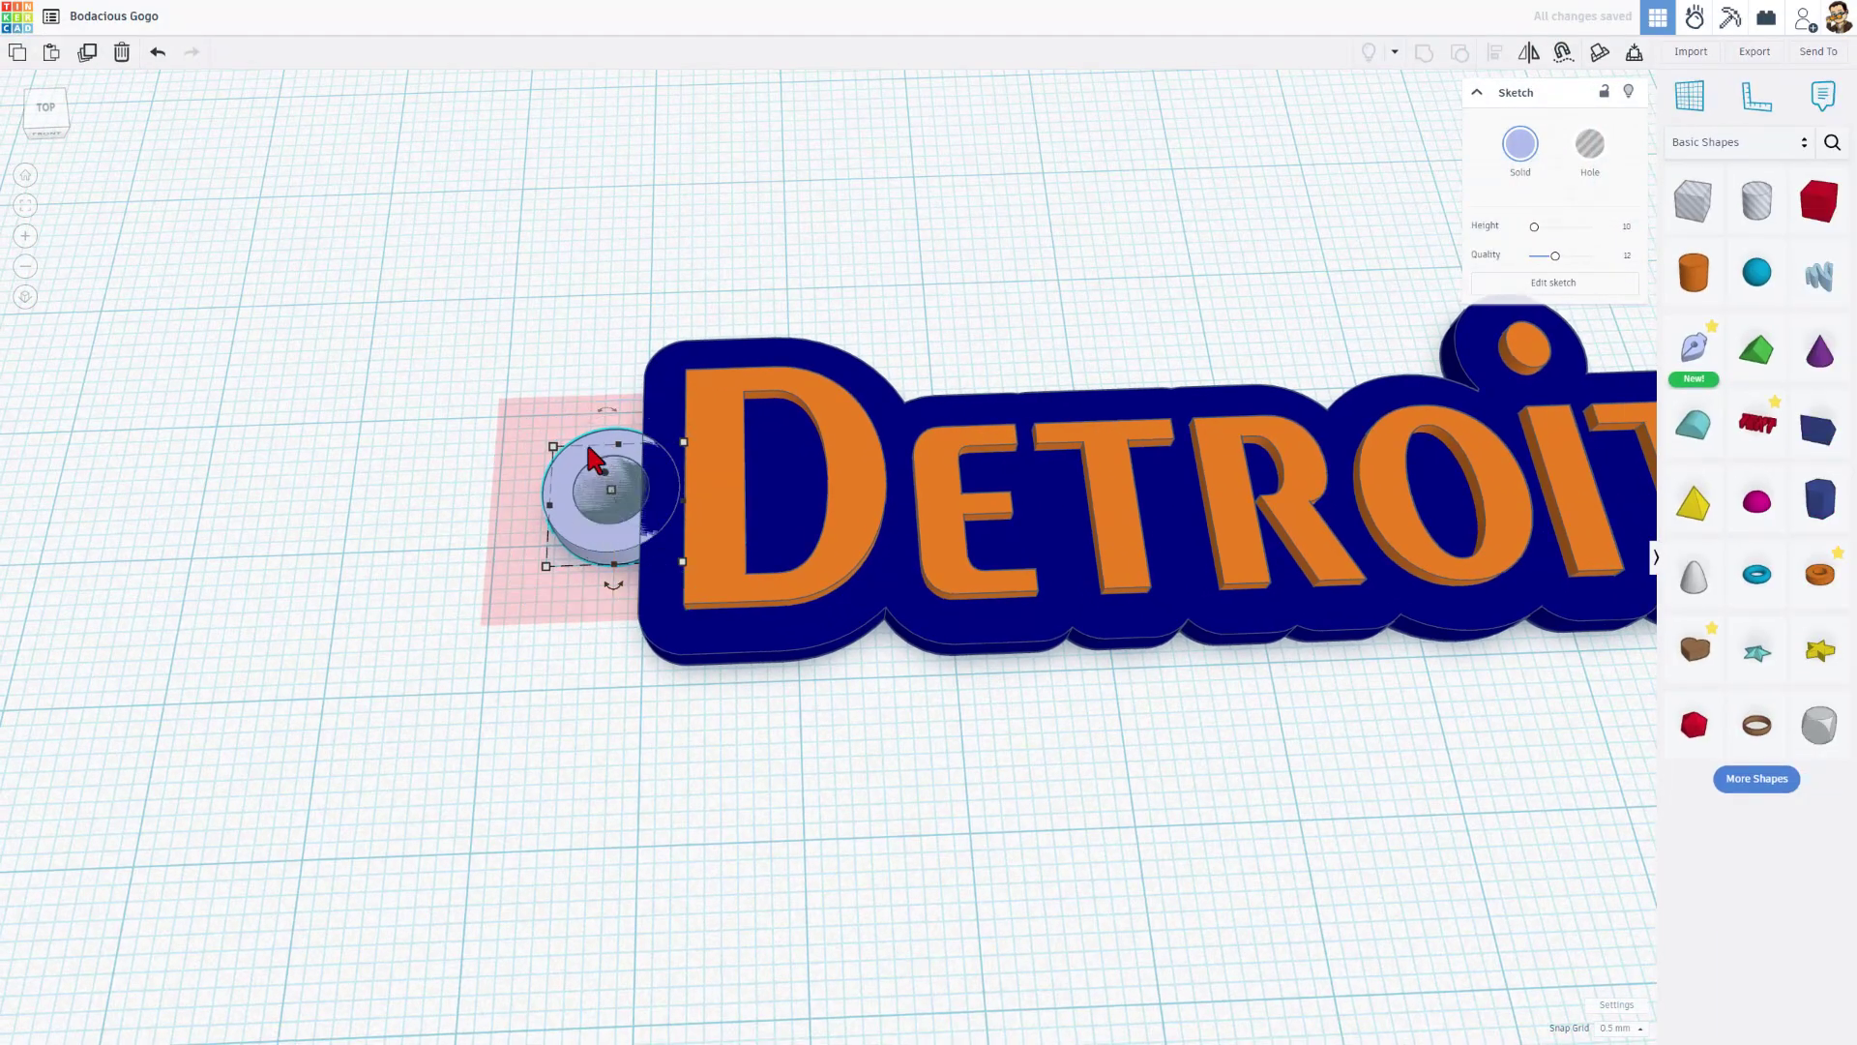
Step: Select the loop and Detroit tag with Ctrl+A and group them with Ctrl+G
left_click(406, 510)
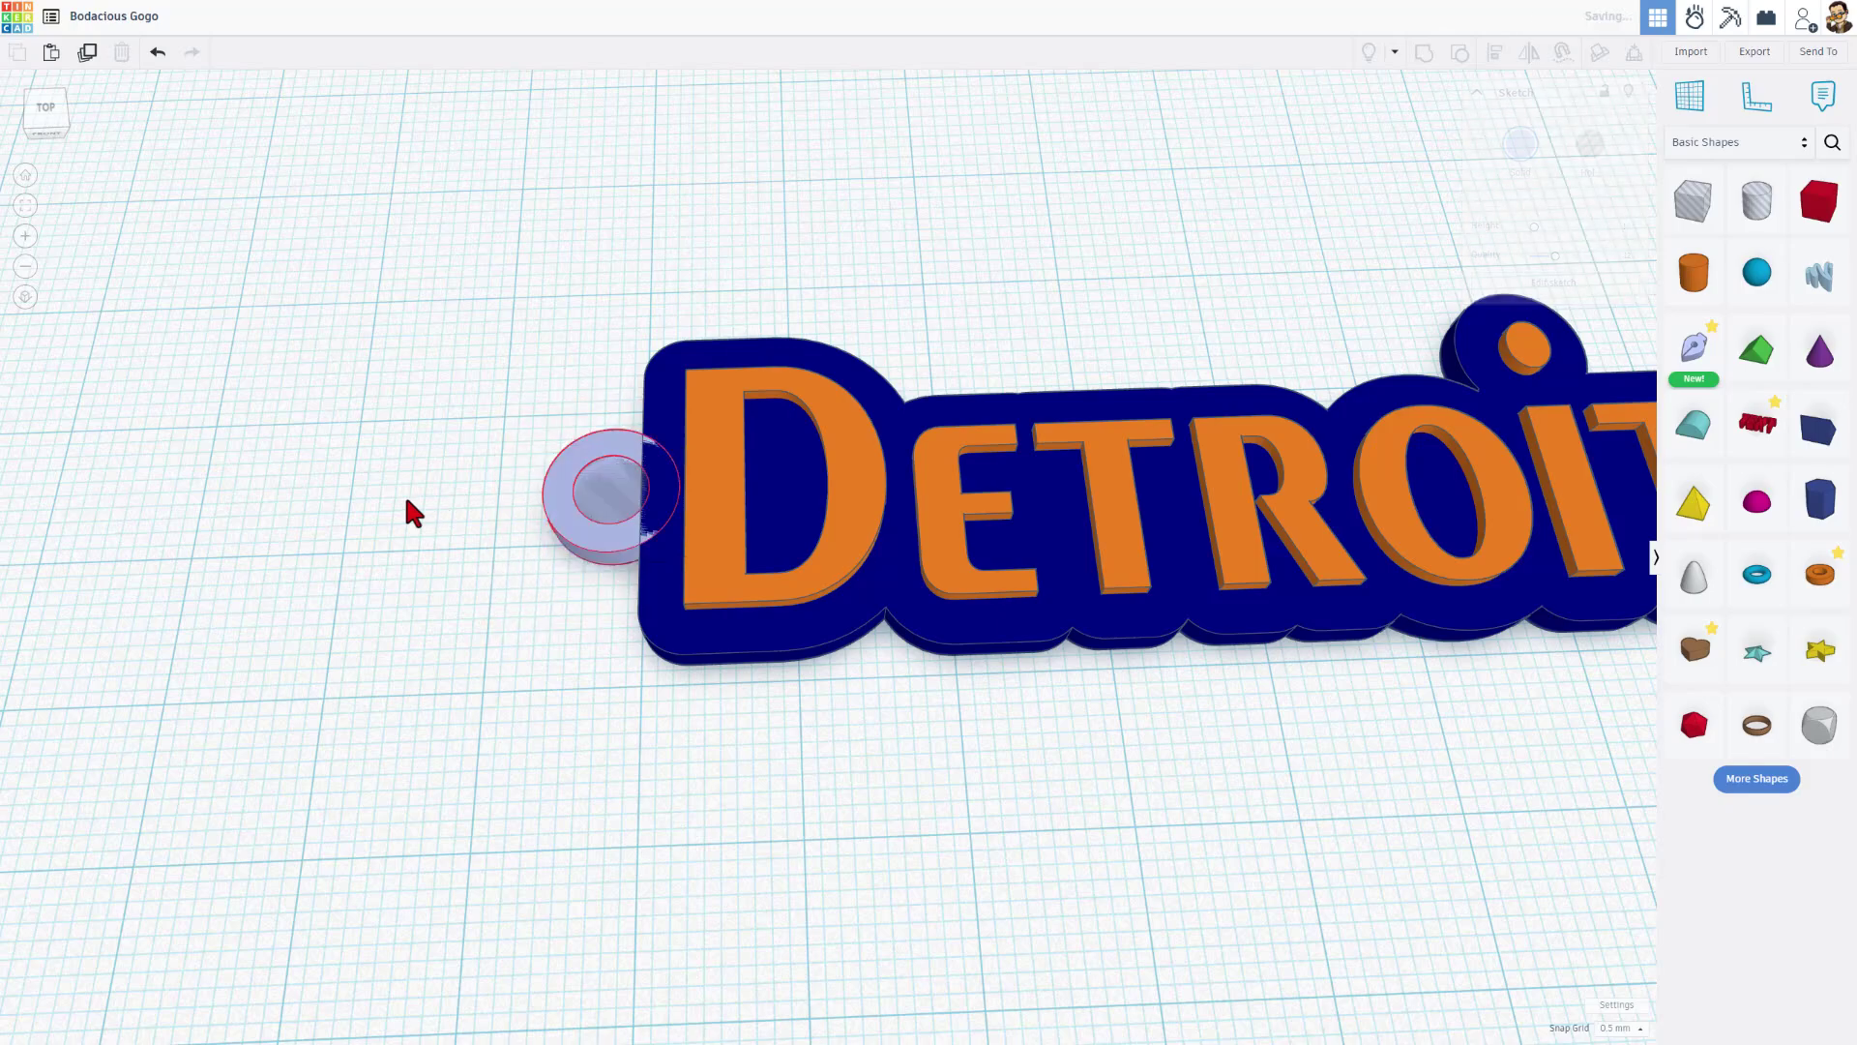
scroll(630, 539, "down", 3)
right_click_drag(630, 539, 568, 481)
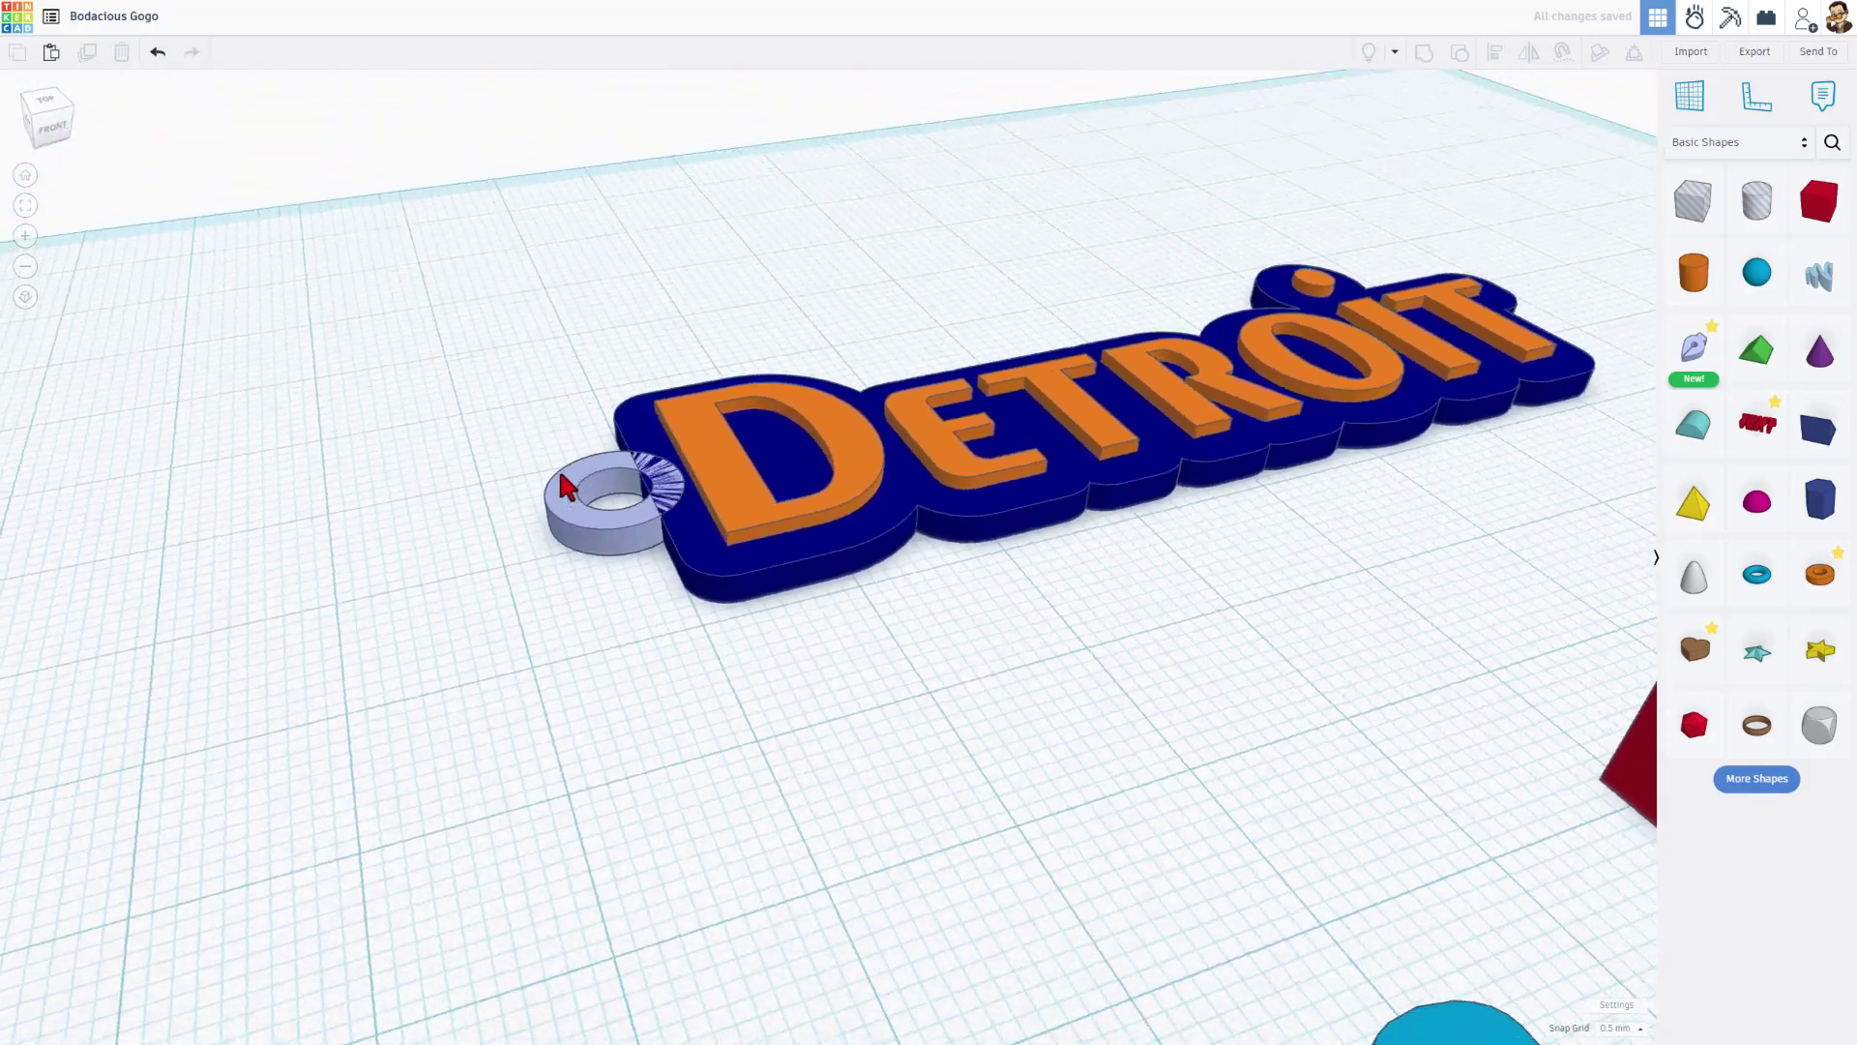
scroll(531, 610, "up", 3)
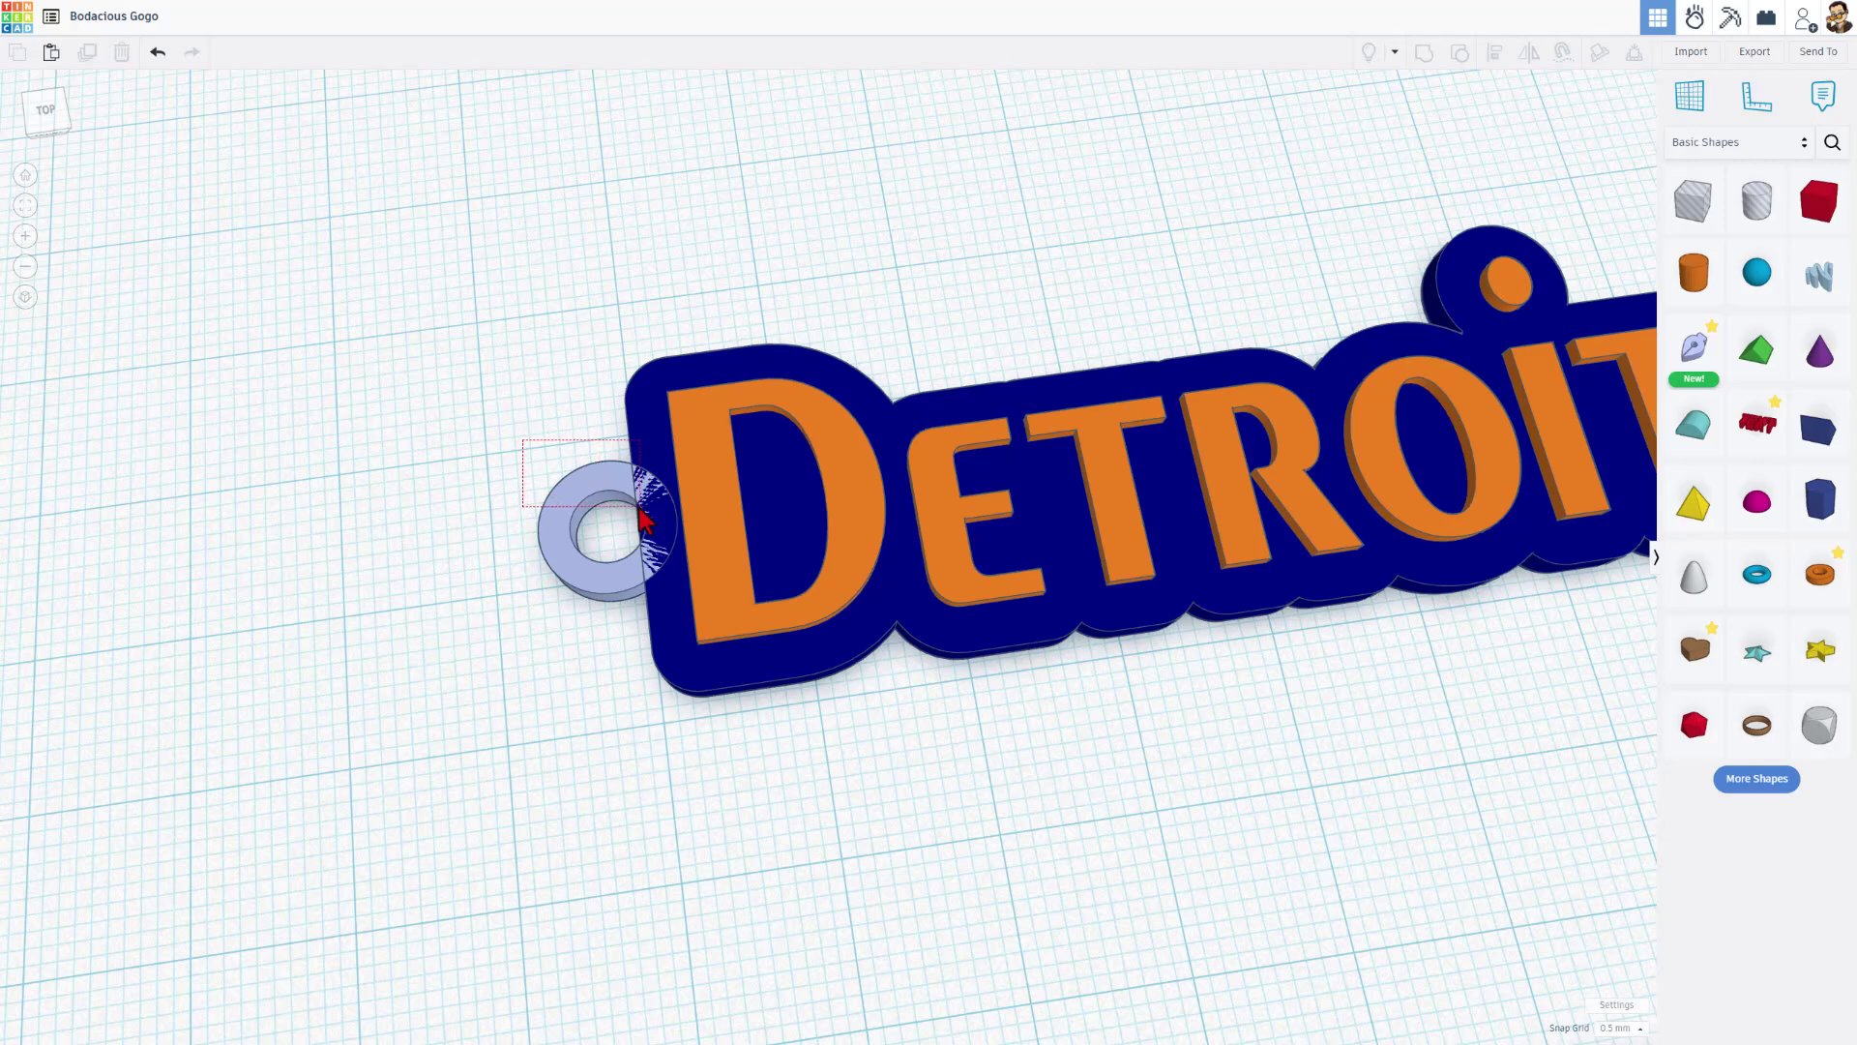
key("ctrl+a")
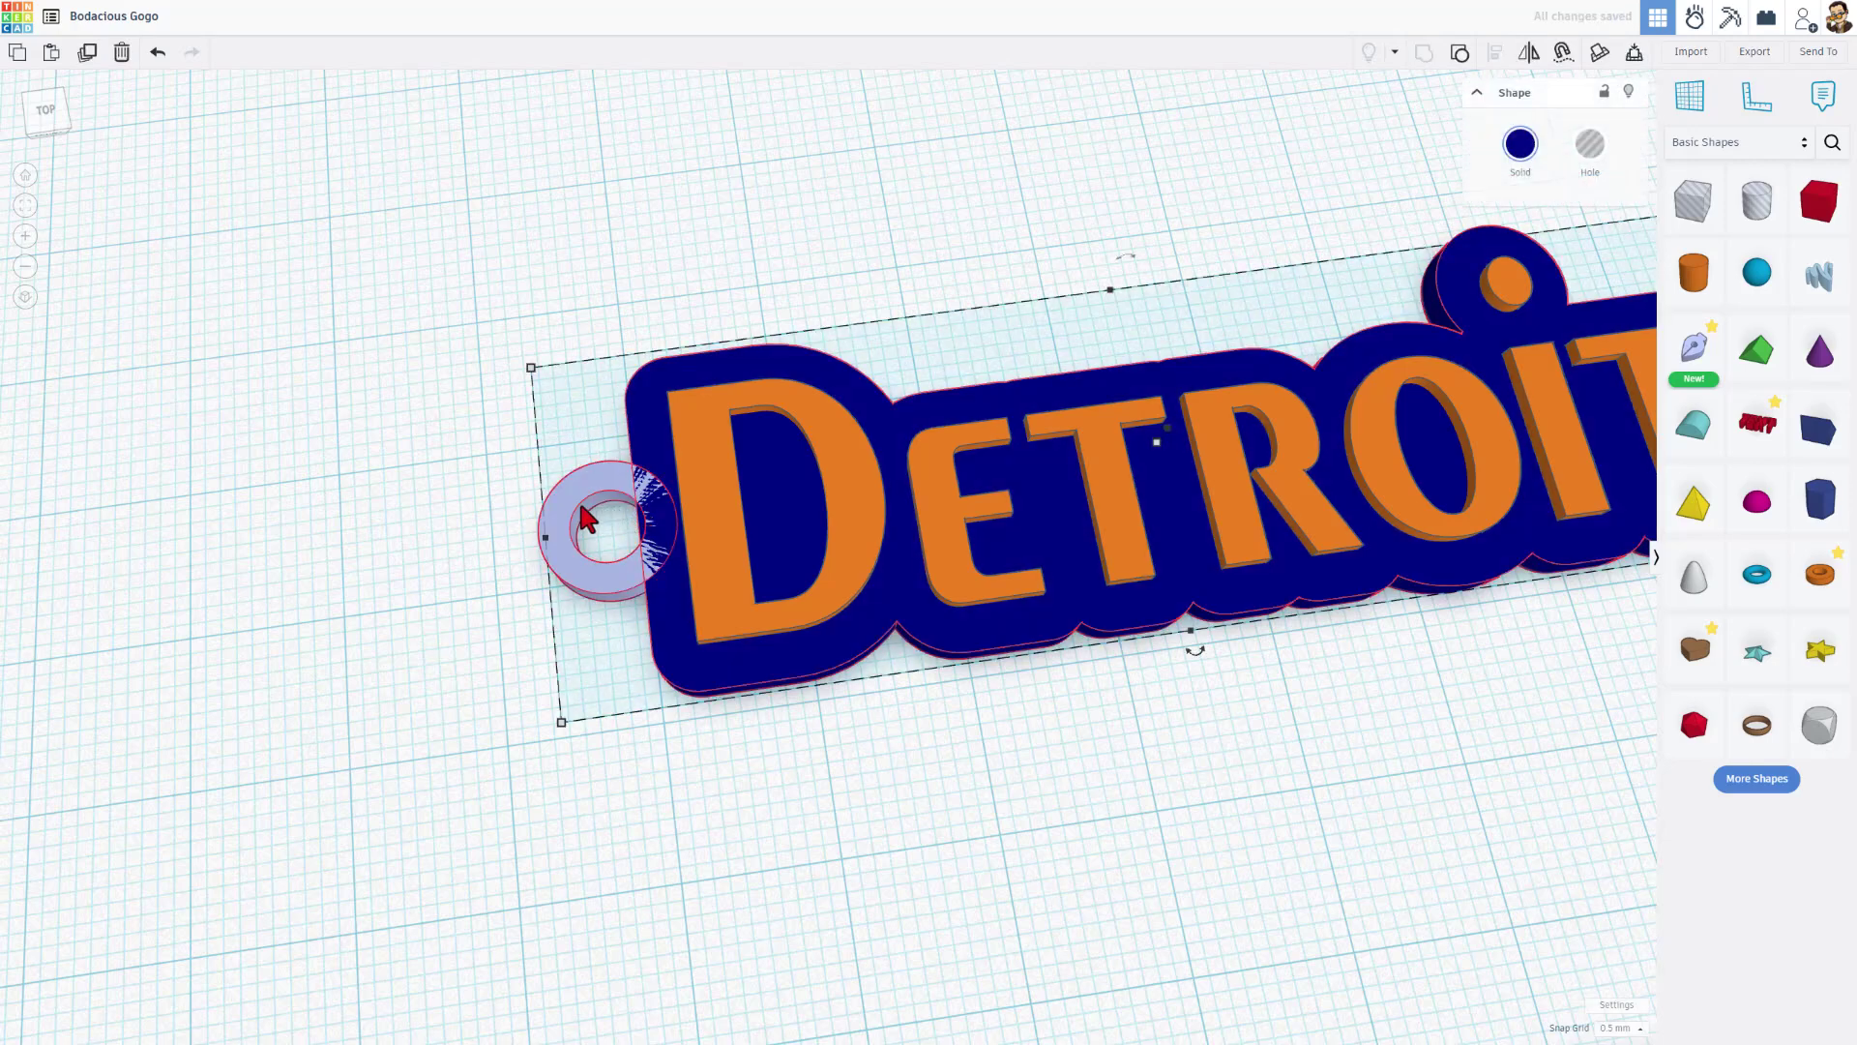
key("ctrl+g")
left_click(368, 633)
scroll(654, 898, "down", 5)
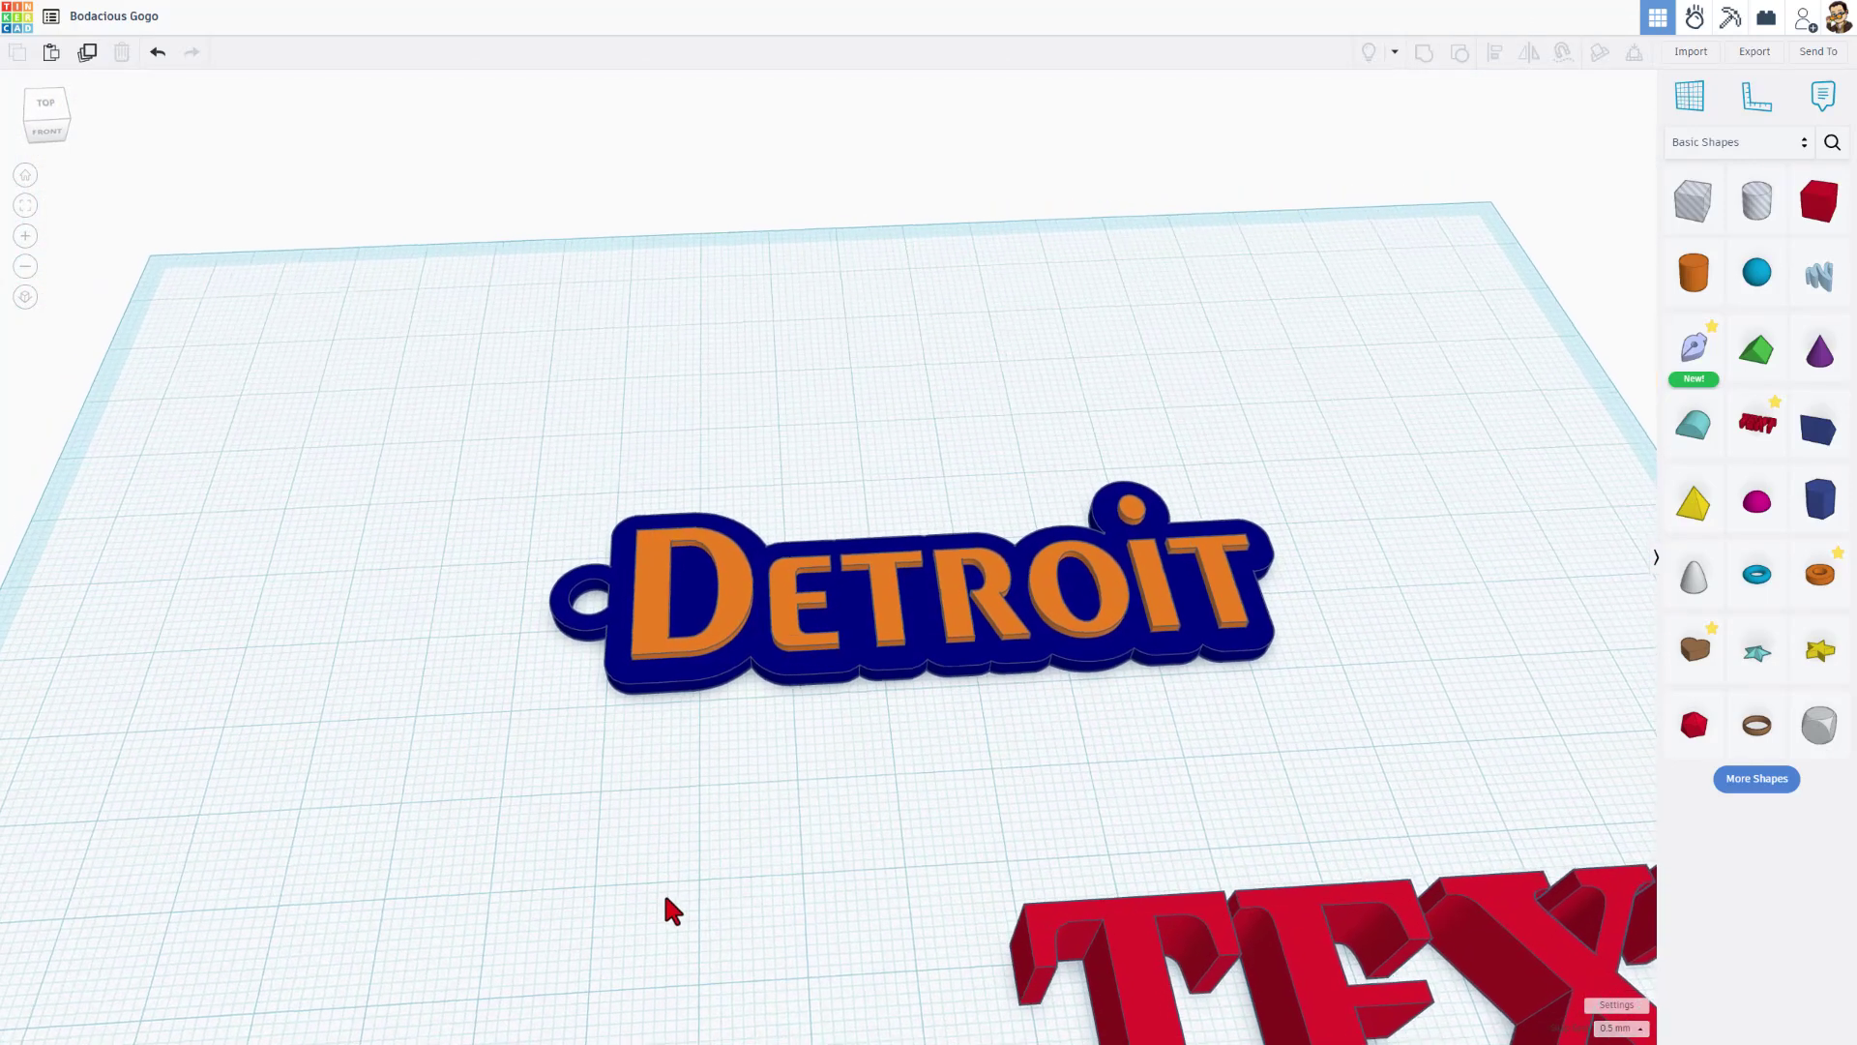
mouse_move(926, 717)
right_mouse_down()
mouse_move(966, 734)
mouse_move(929, 745)
right_mouse_up()
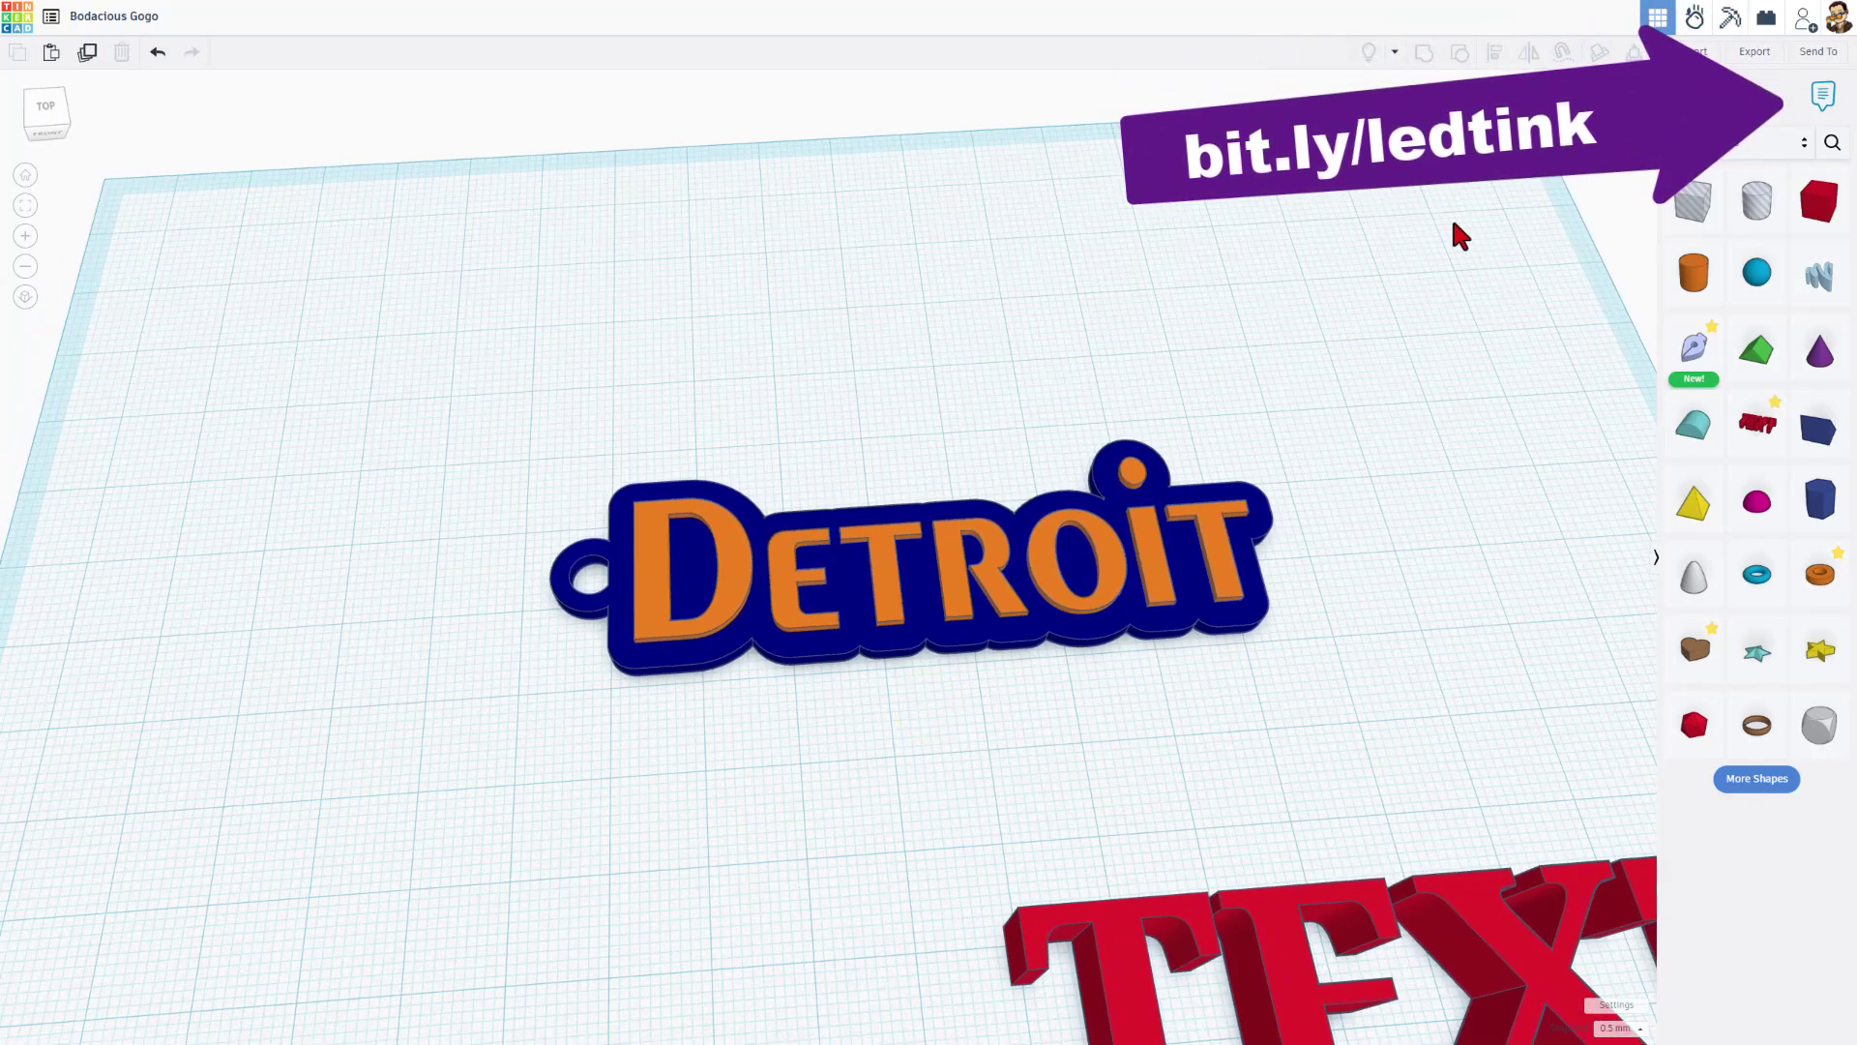
right_click_drag(1170, 373, 1220, 287)
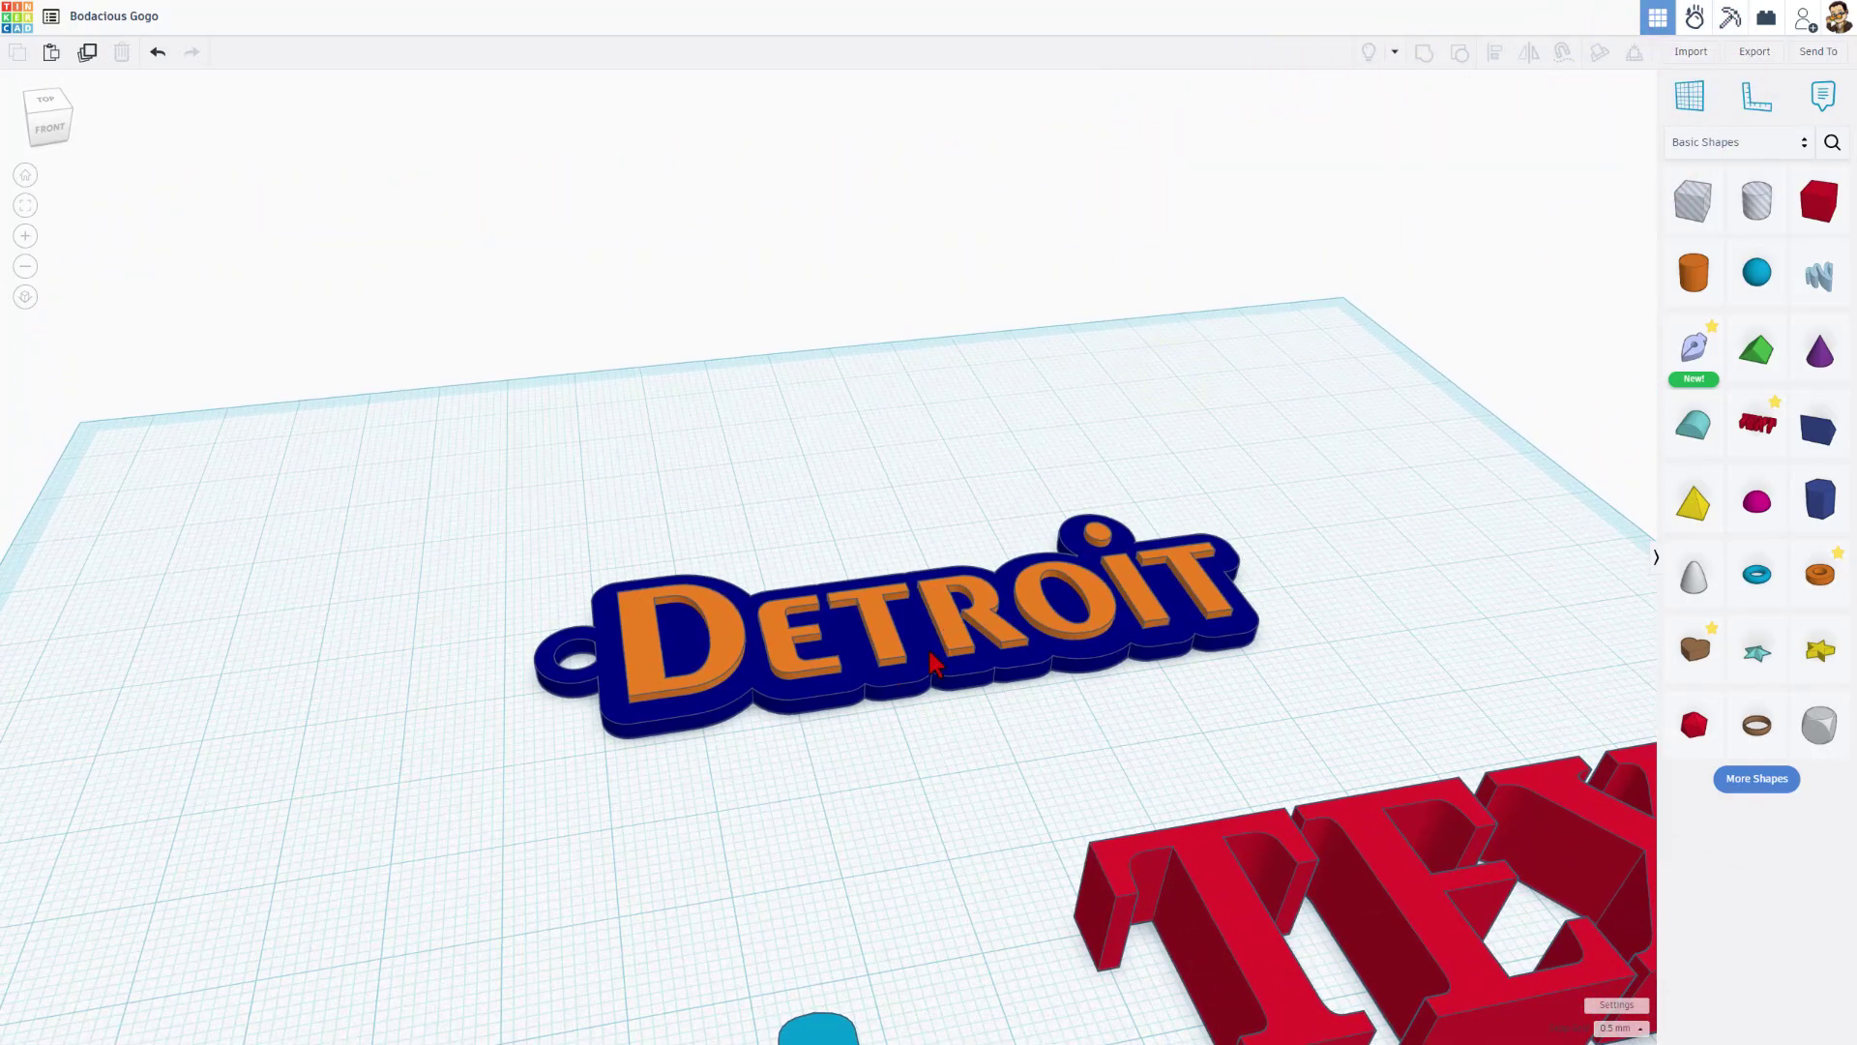
Step: Duplicate the whole three-part Detroit keychain
right_click_drag(932, 661, 936, 721)
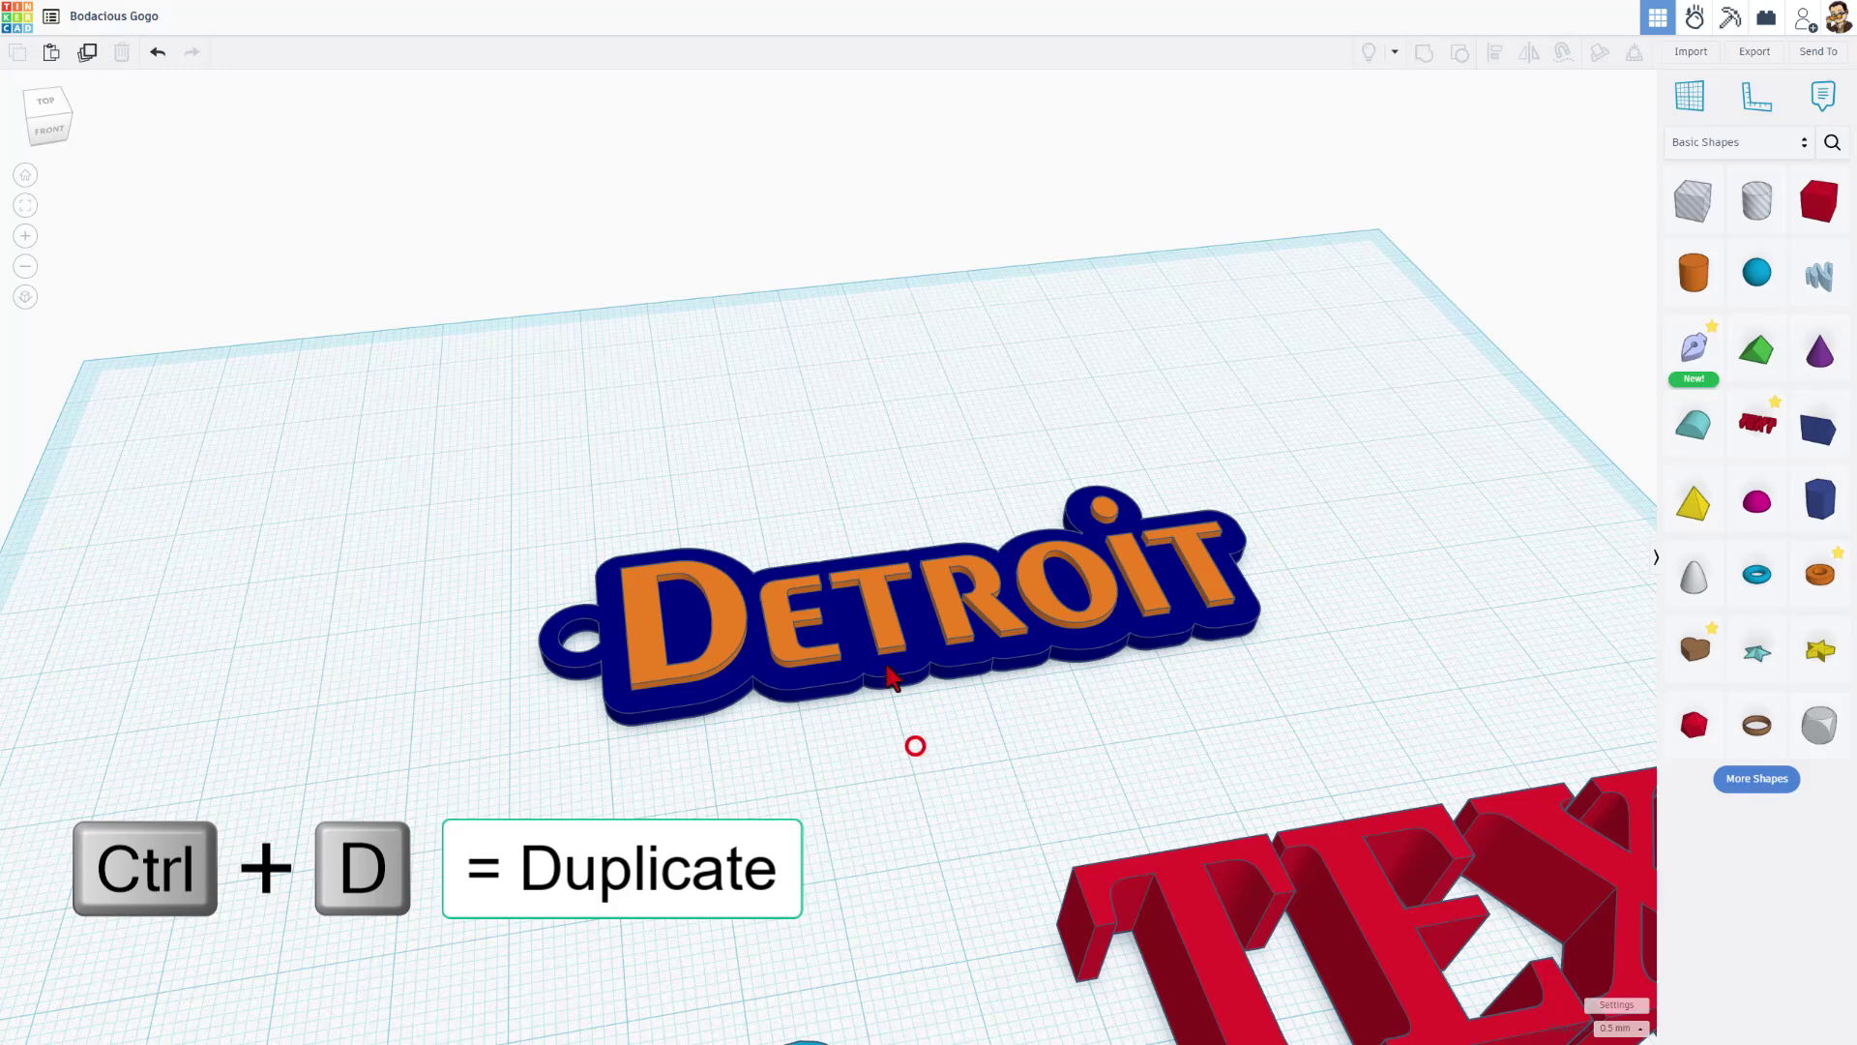
left_click_drag(792, 767, 890, 477)
key("ctrl+d")
left_click(890, 478)
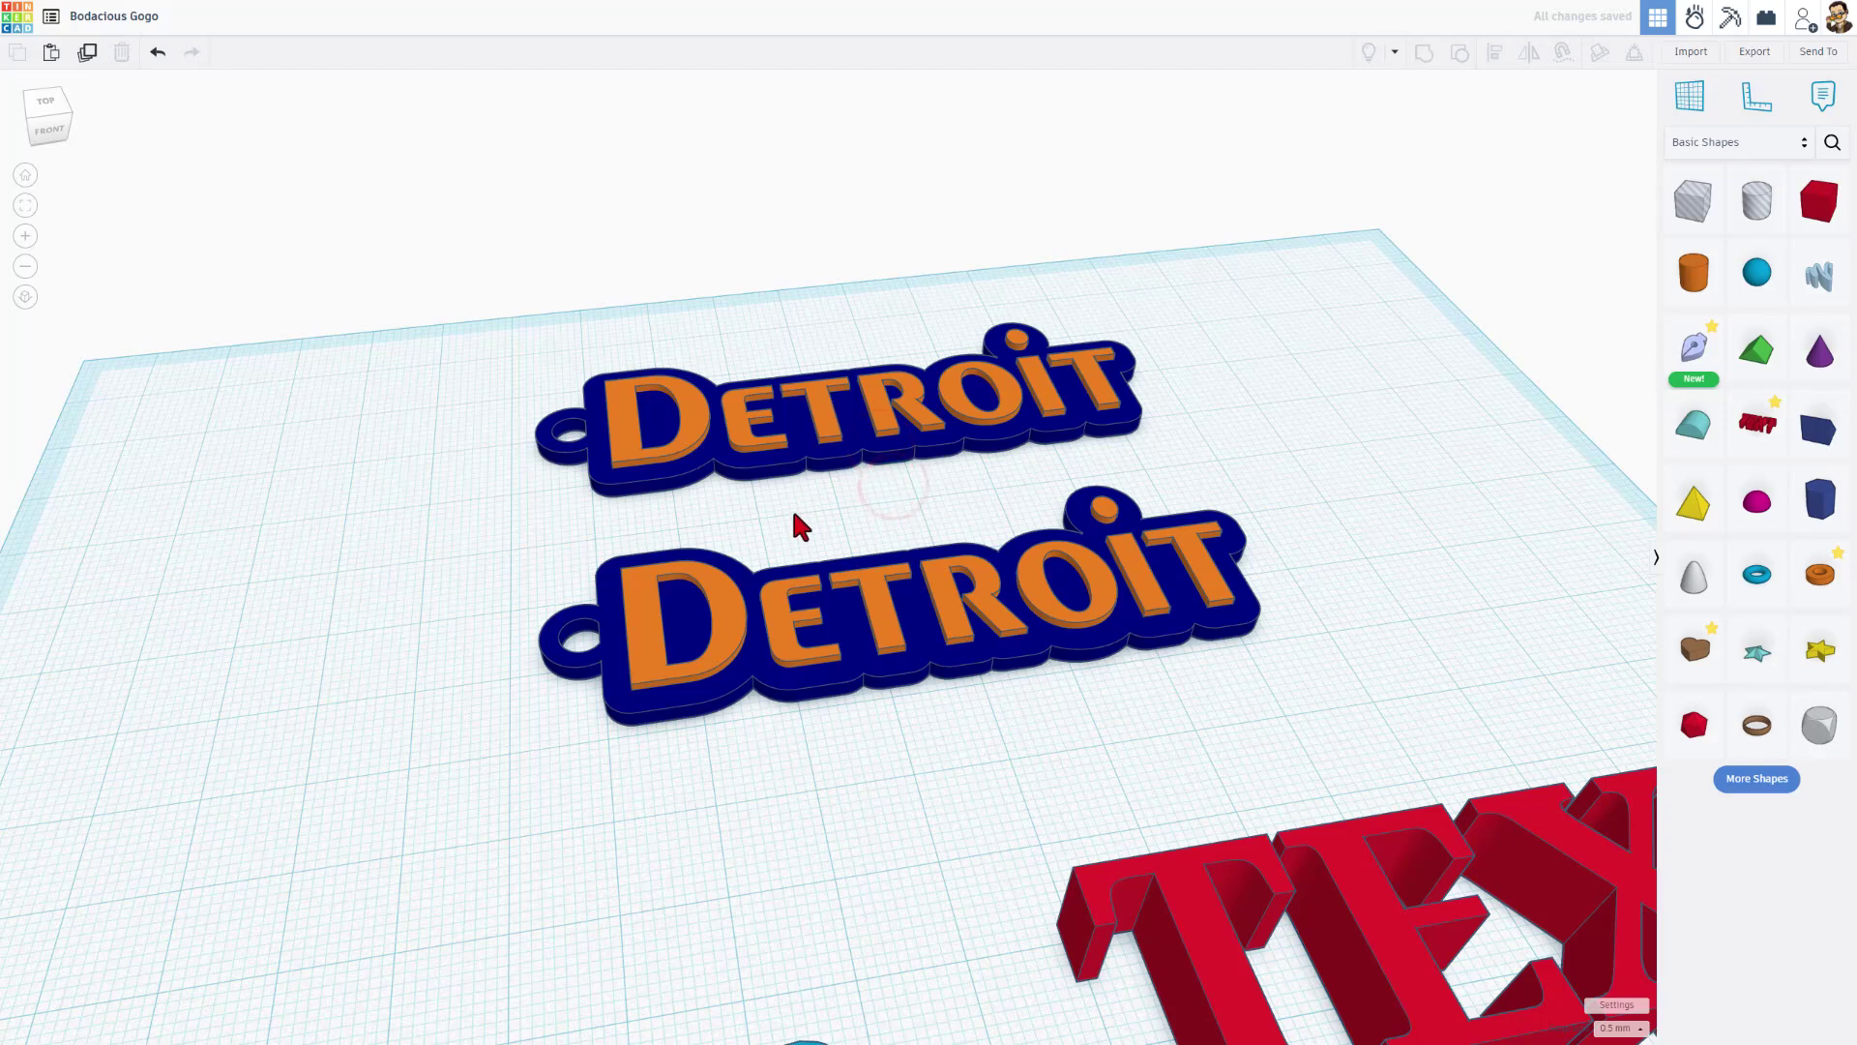
right_click_drag(793, 513, 816, 514)
Step: Set a workplane on the upper tag and drop its orange text onto it
left_click(672, 454)
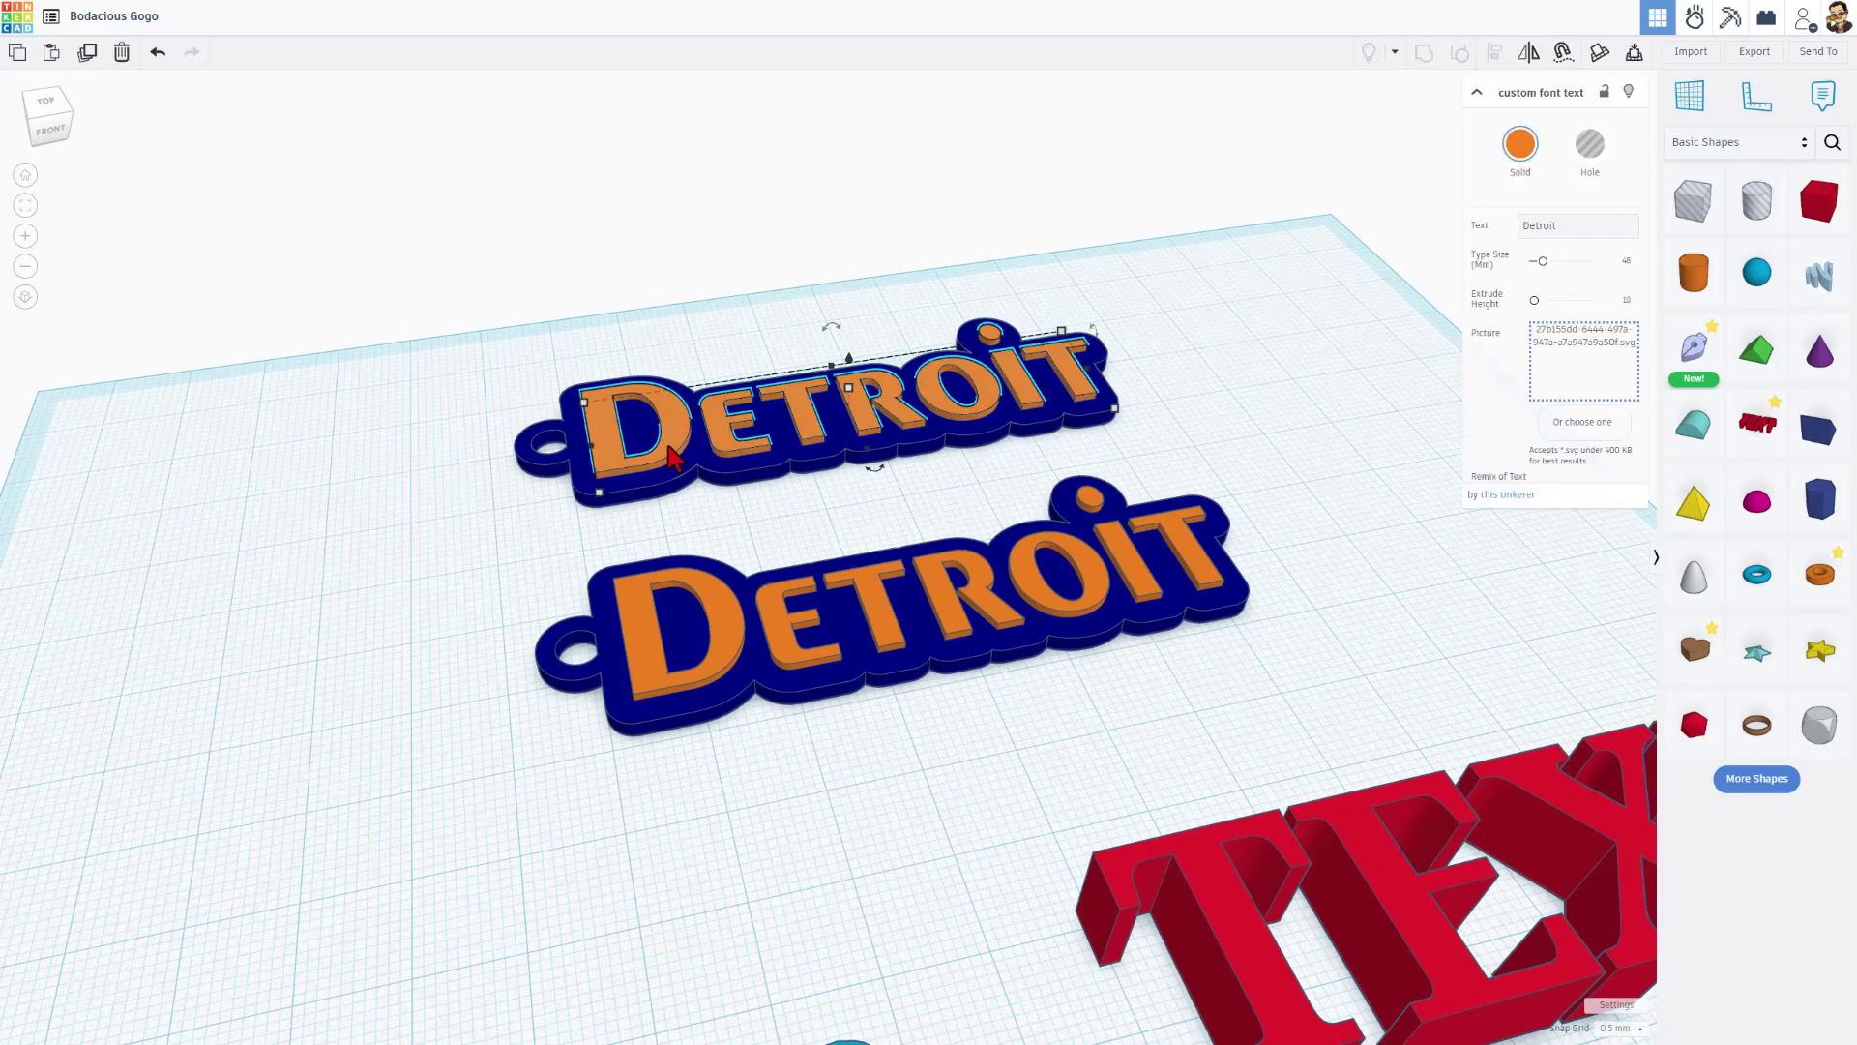
key("w")
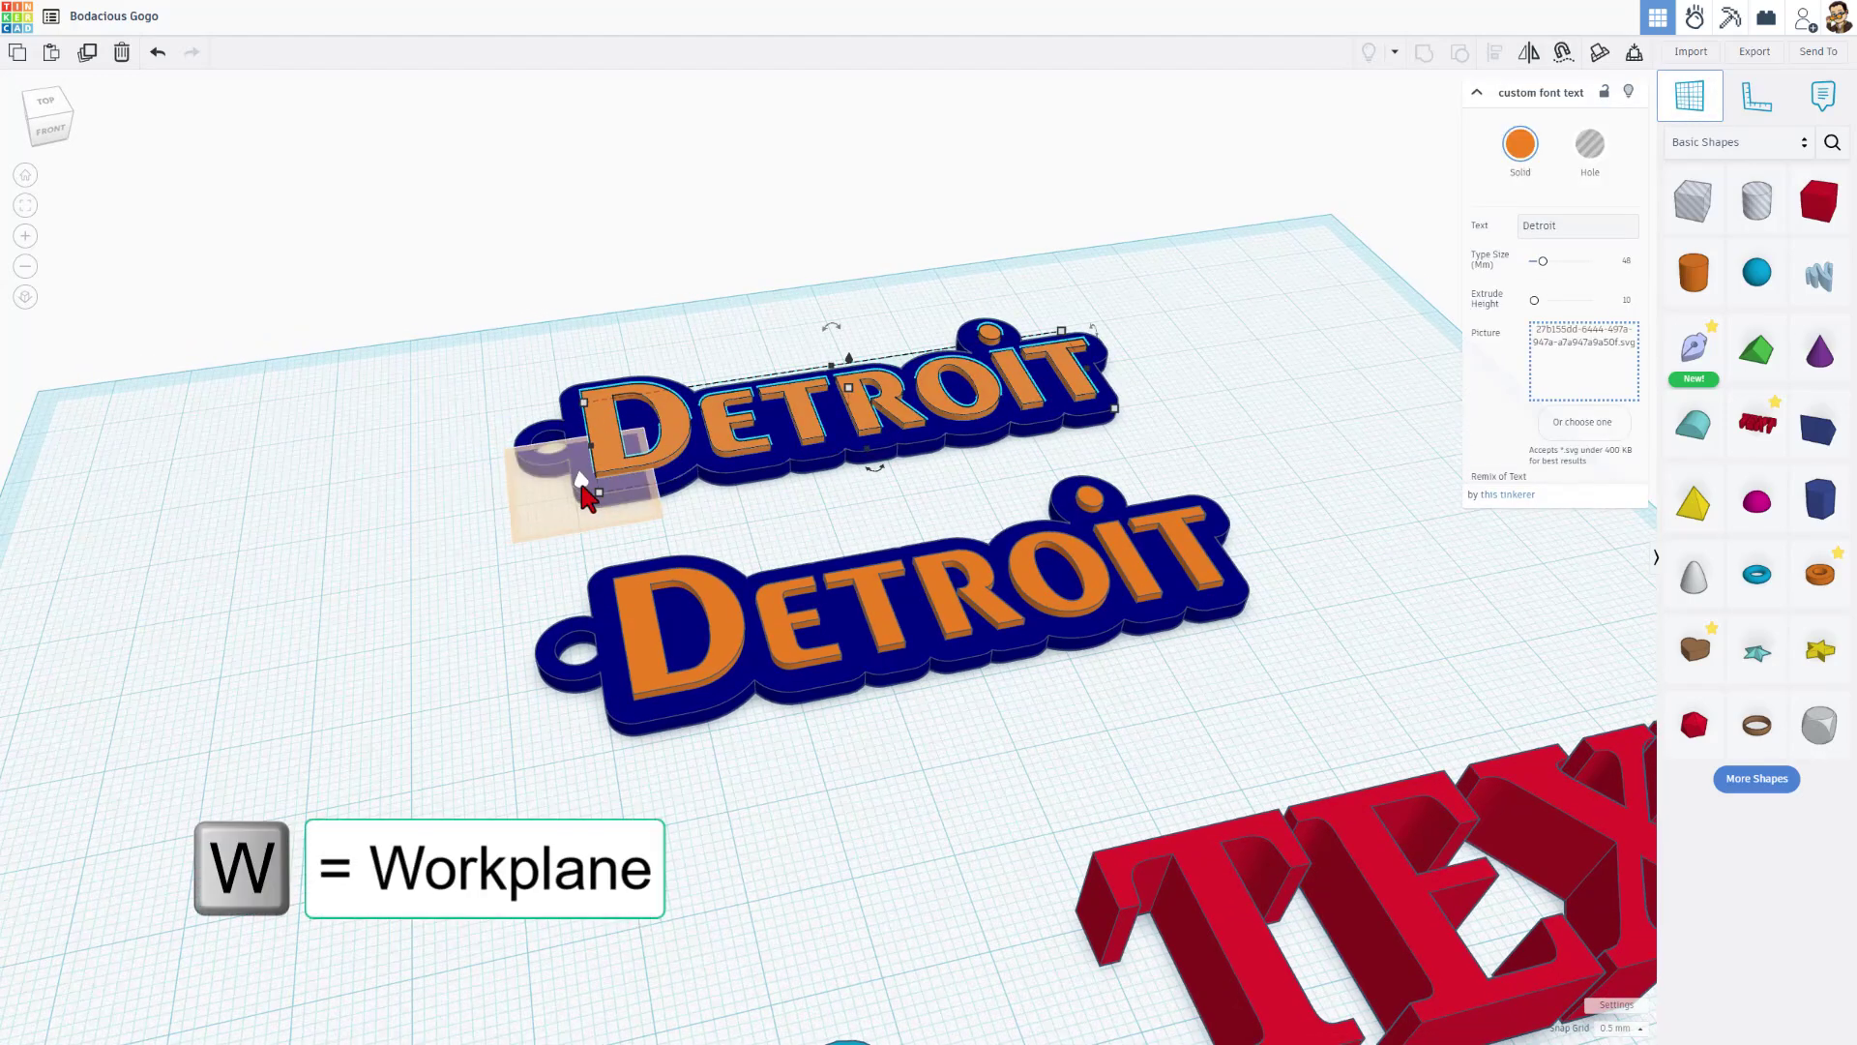
left_click(581, 483)
key("d")
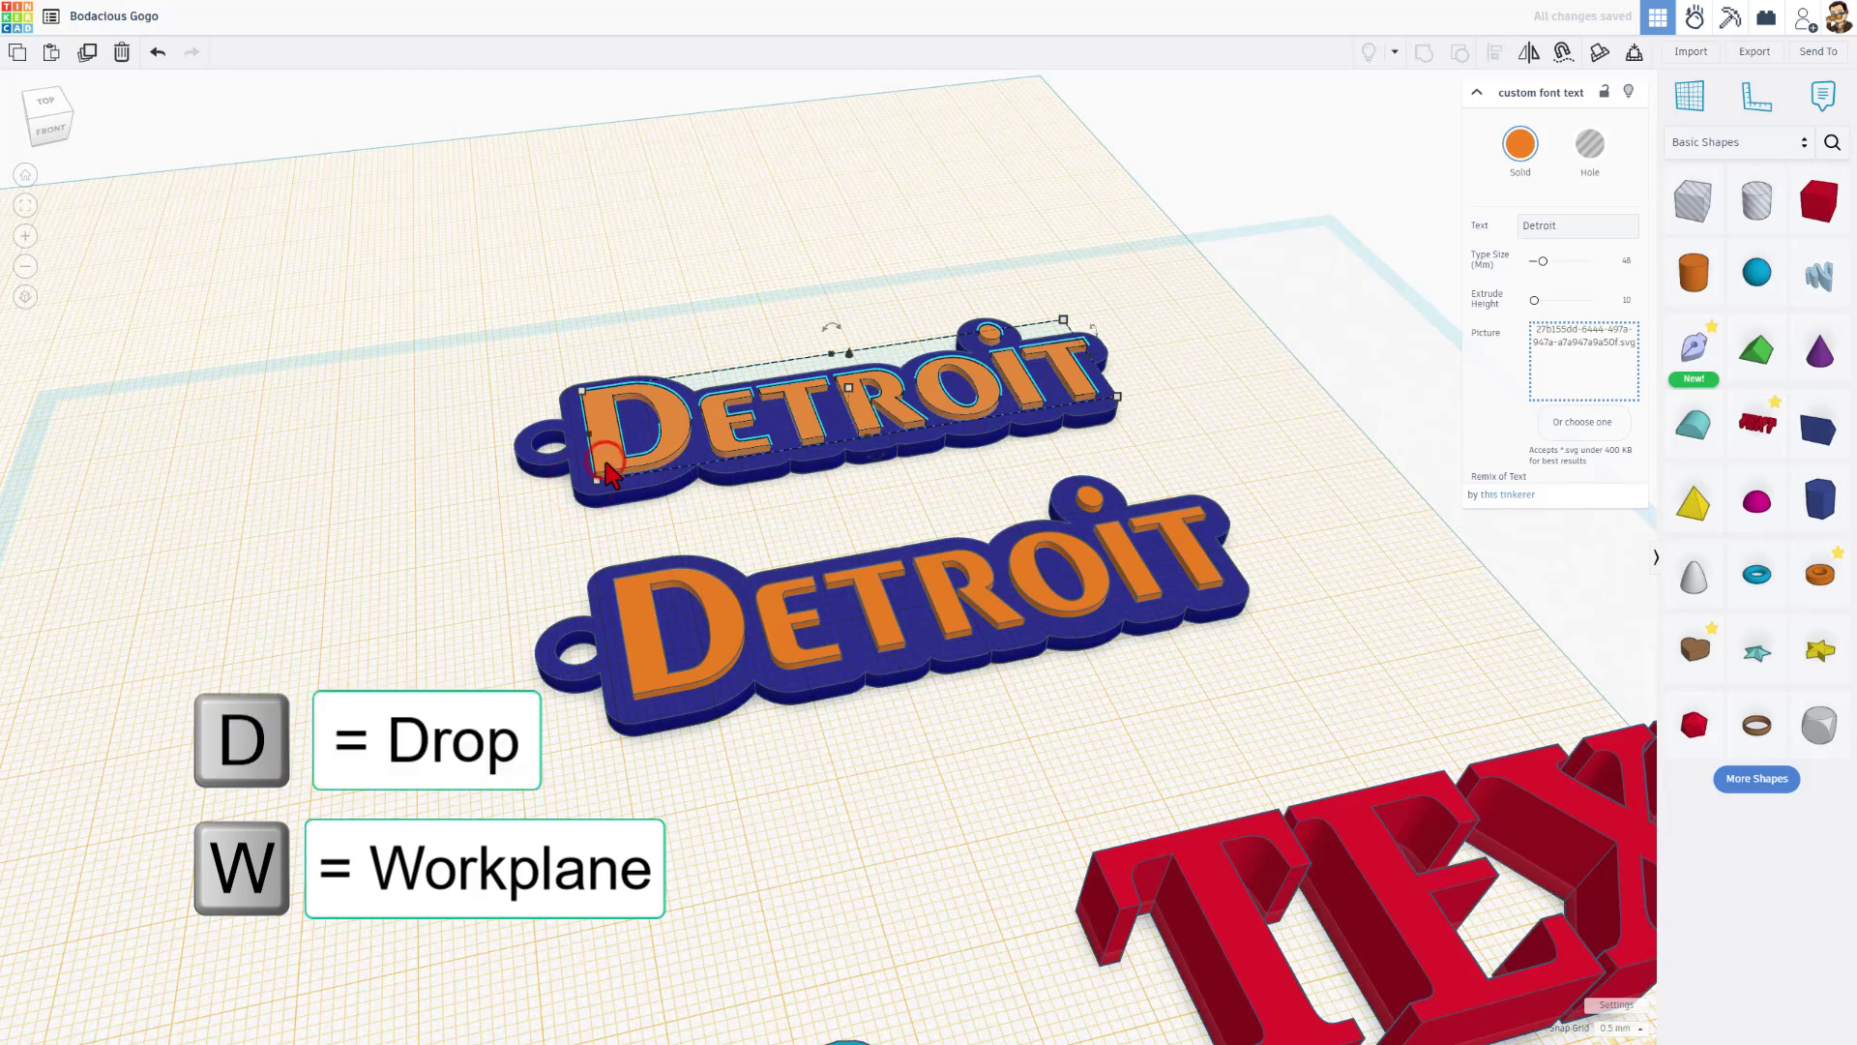
left_click(868, 474)
Step: Lower the text height from 3 to 1 mm, then duplicate the text in place
left_click(855, 372)
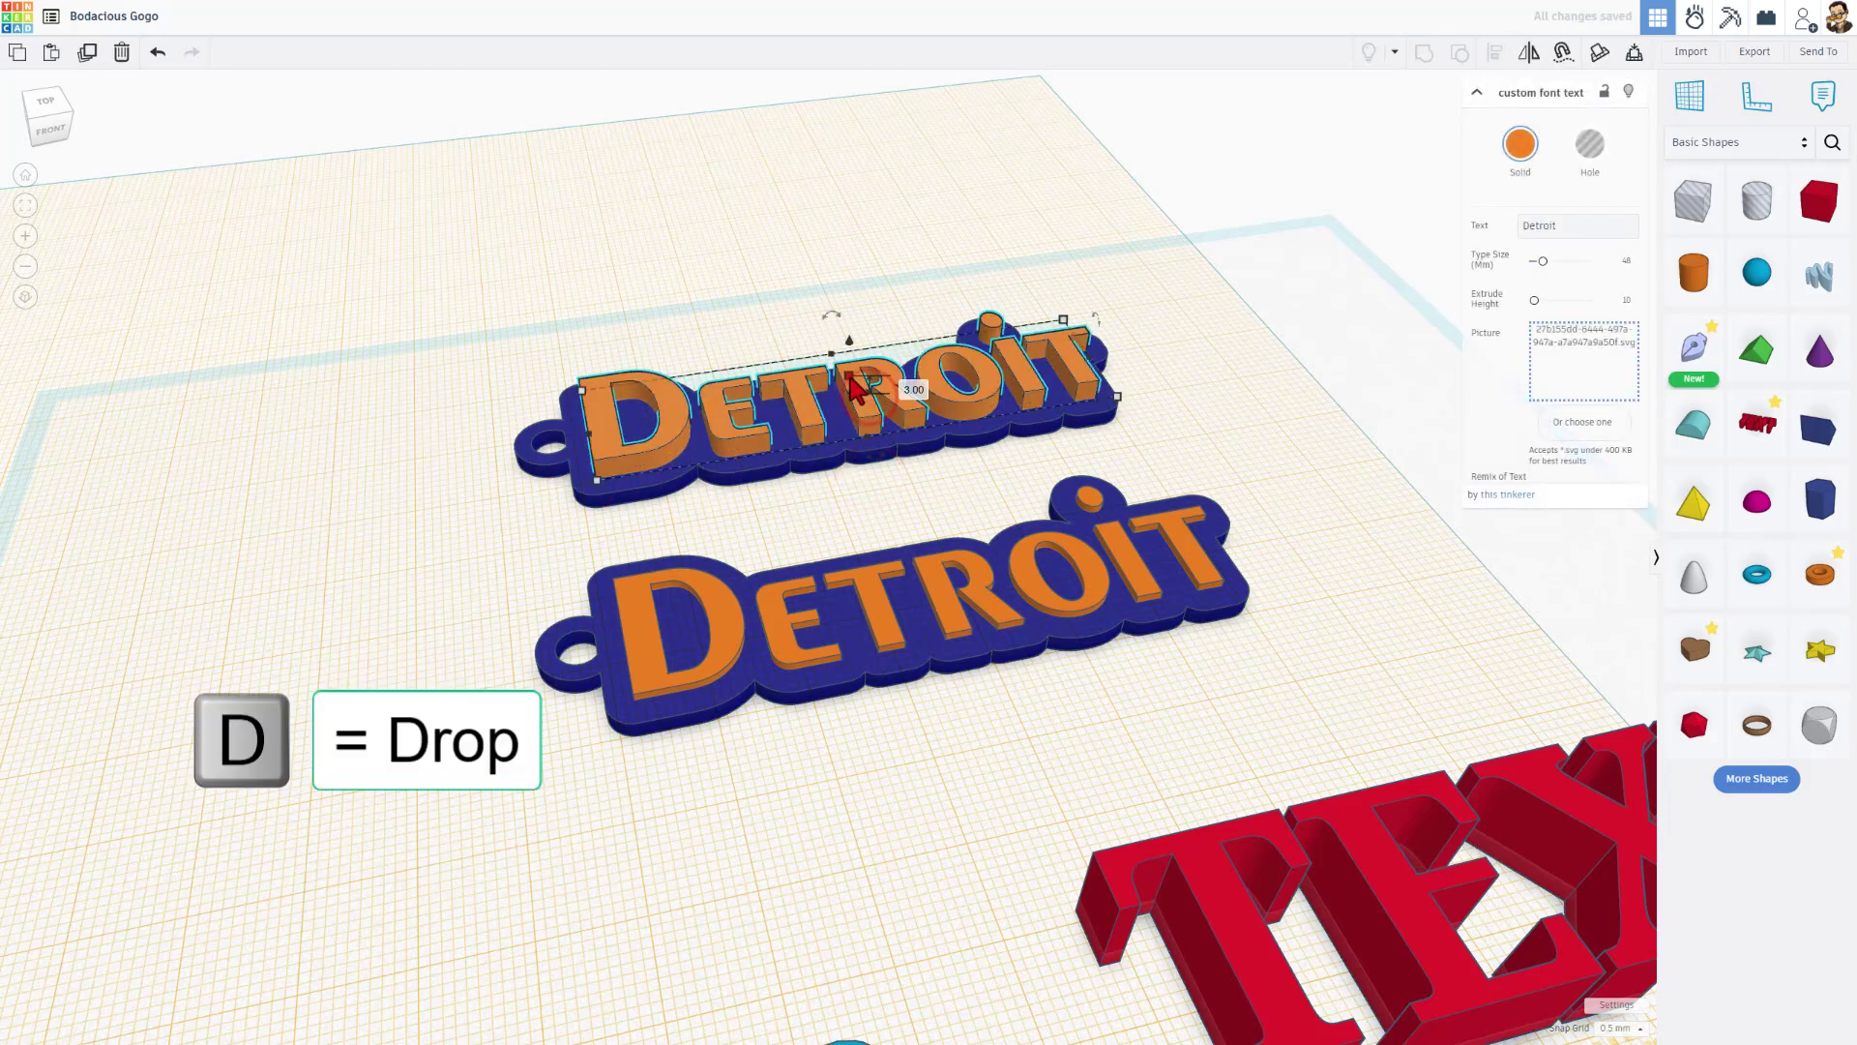
left_click(902, 387)
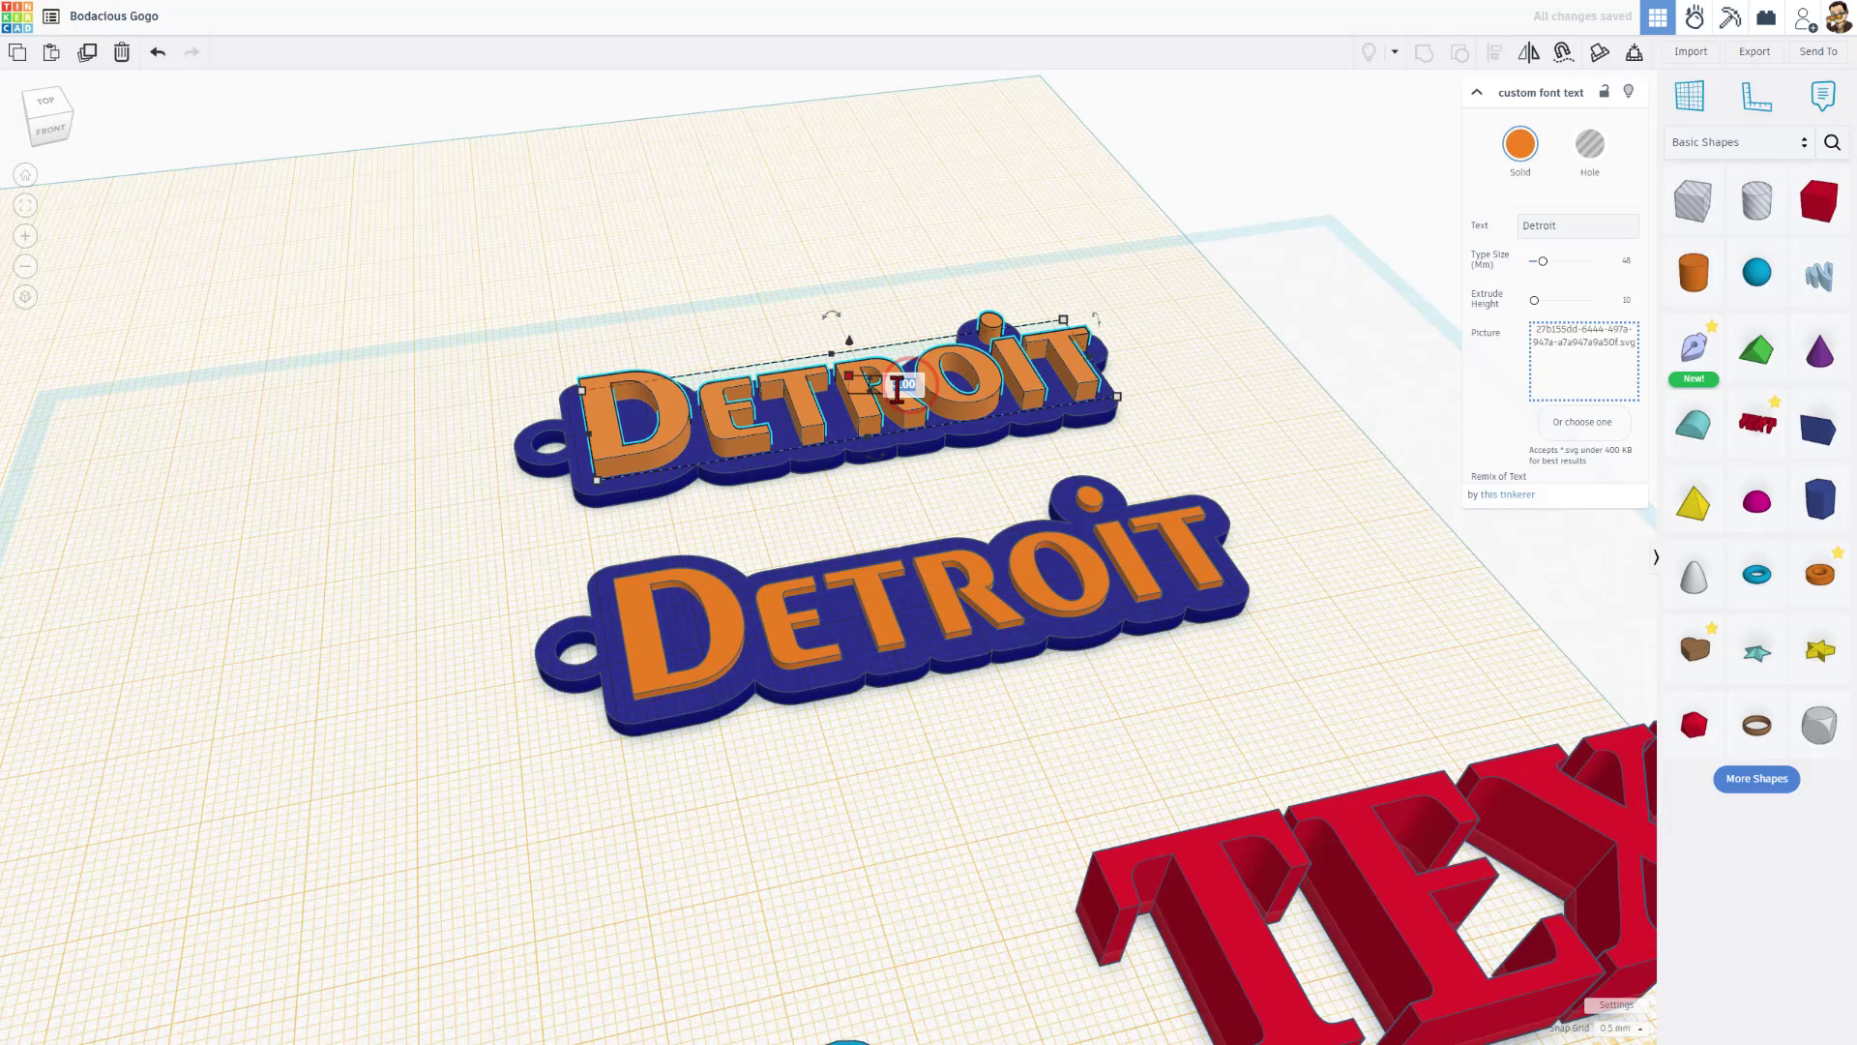
type("1")
key("Return")
left_click(890, 472)
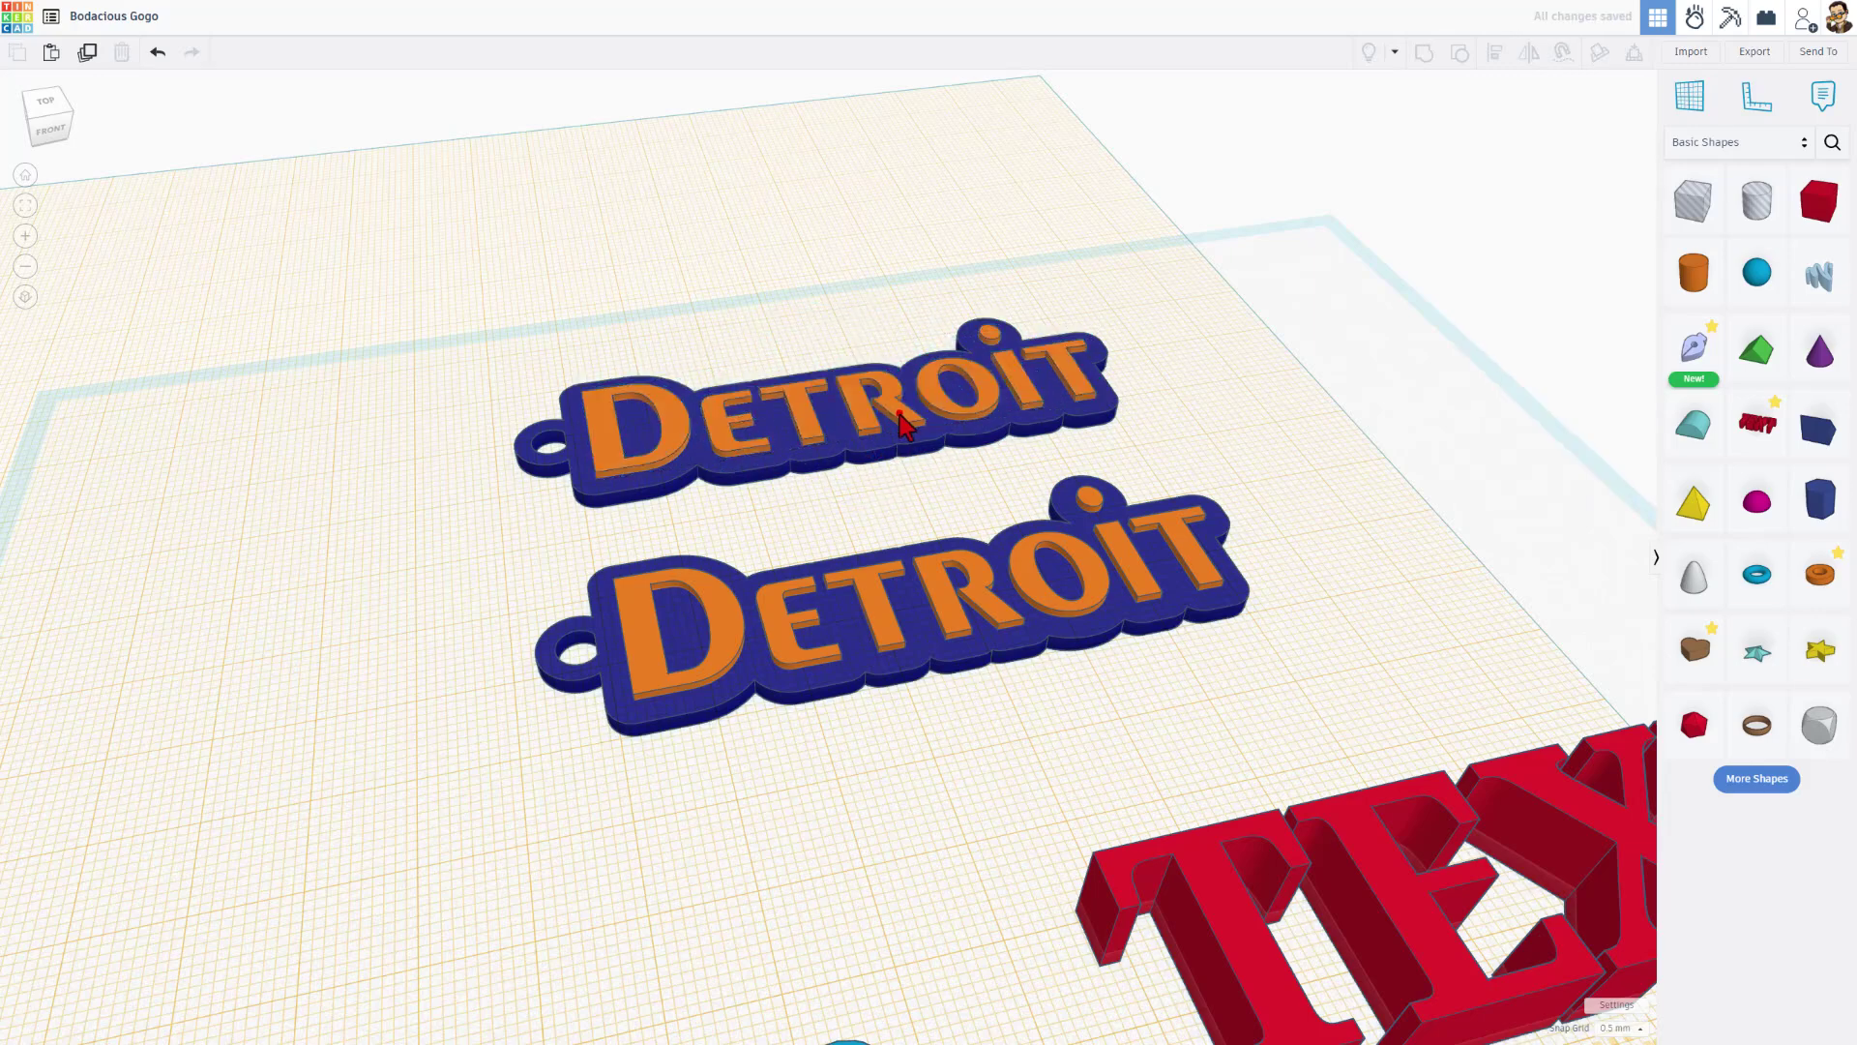
left_click(899, 416)
key("ctrl+d")
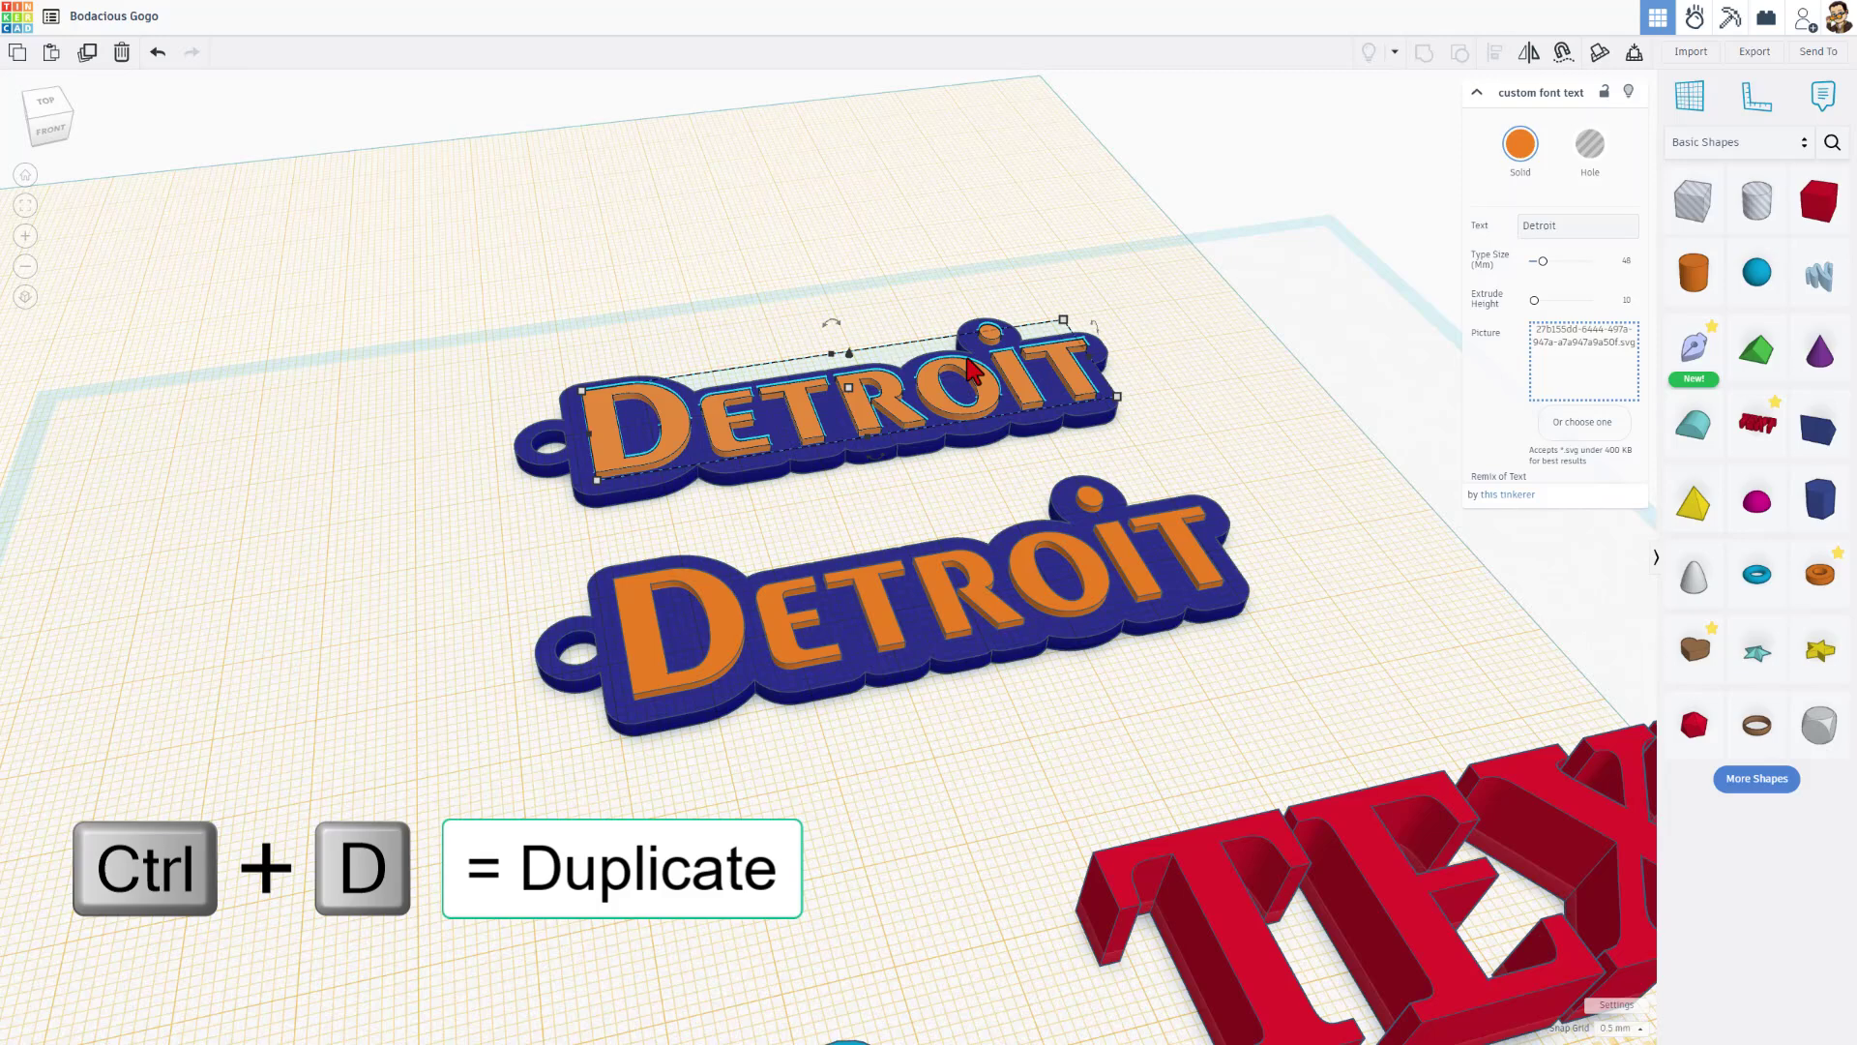
Step: Make the text copy a hole, set snap grid to 1.0 mm, nudge it down, and hide it
left_click(1562, 162)
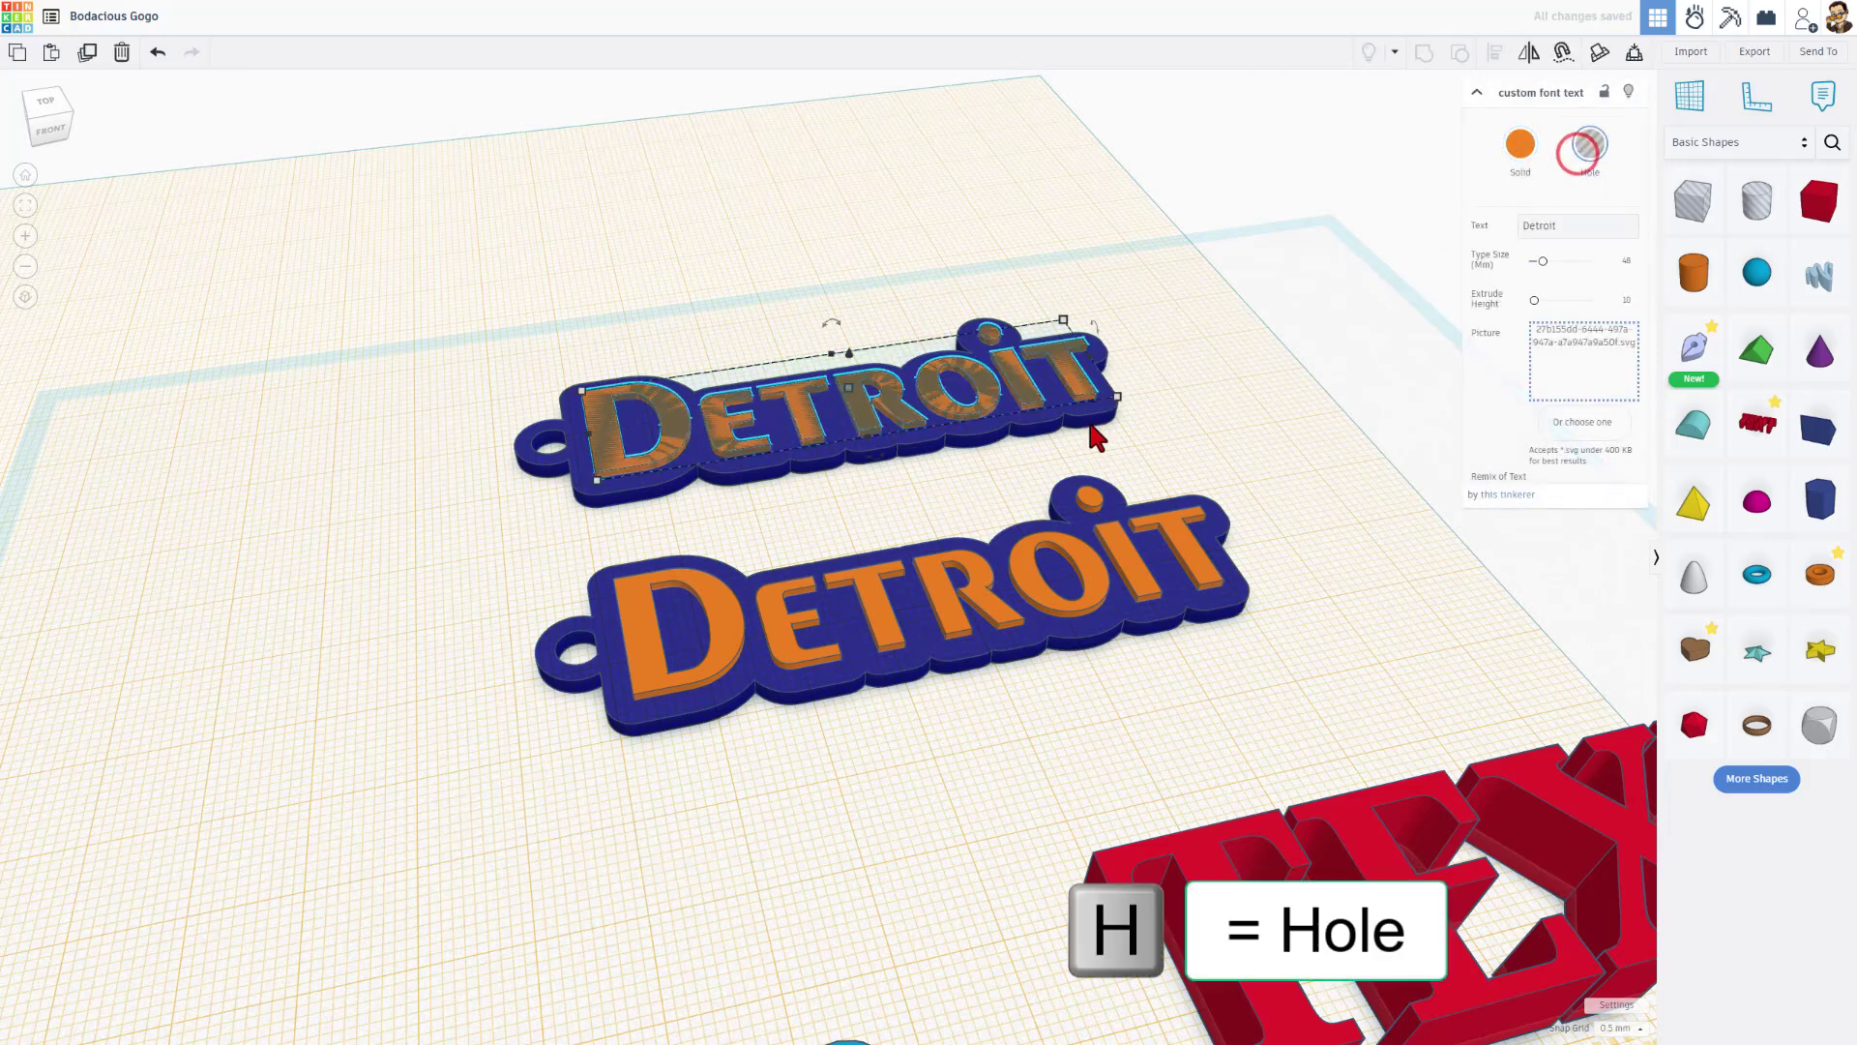
left_click(1618, 1027)
left_click(1609, 939)
key("ctrl+Down")
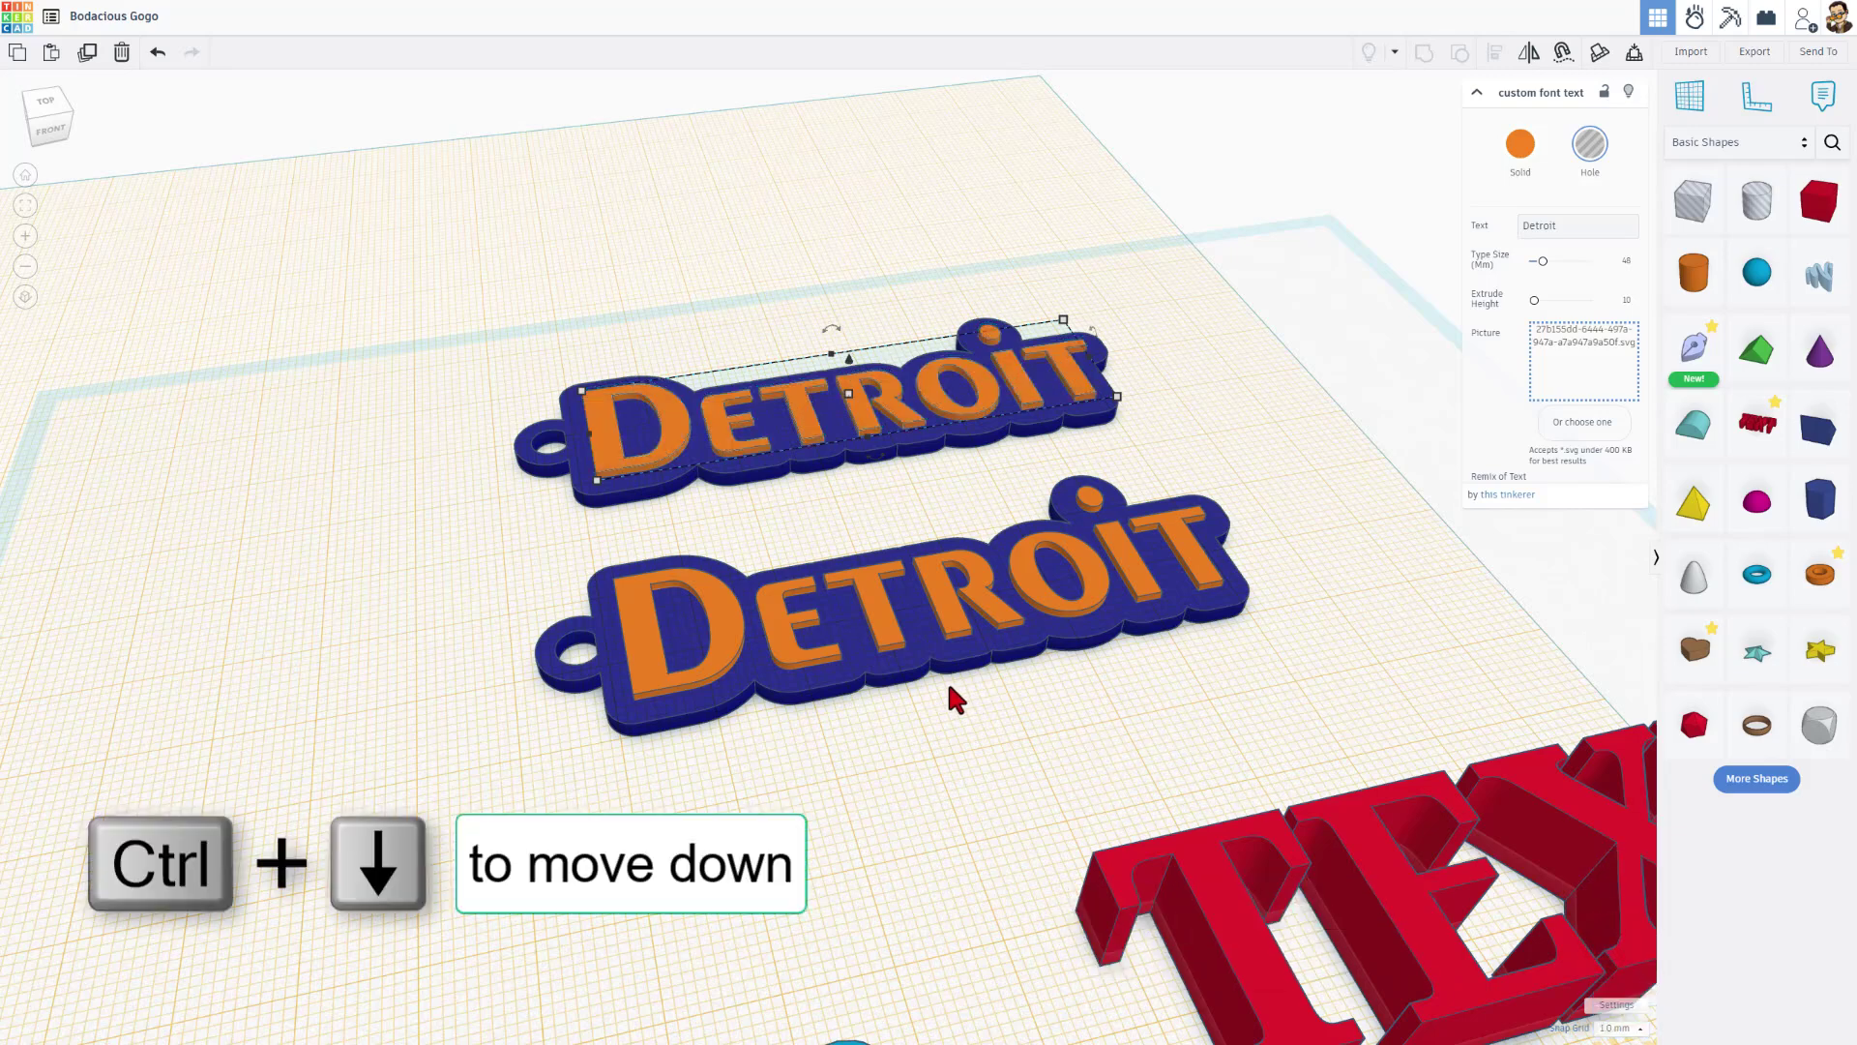
left_click(1629, 91)
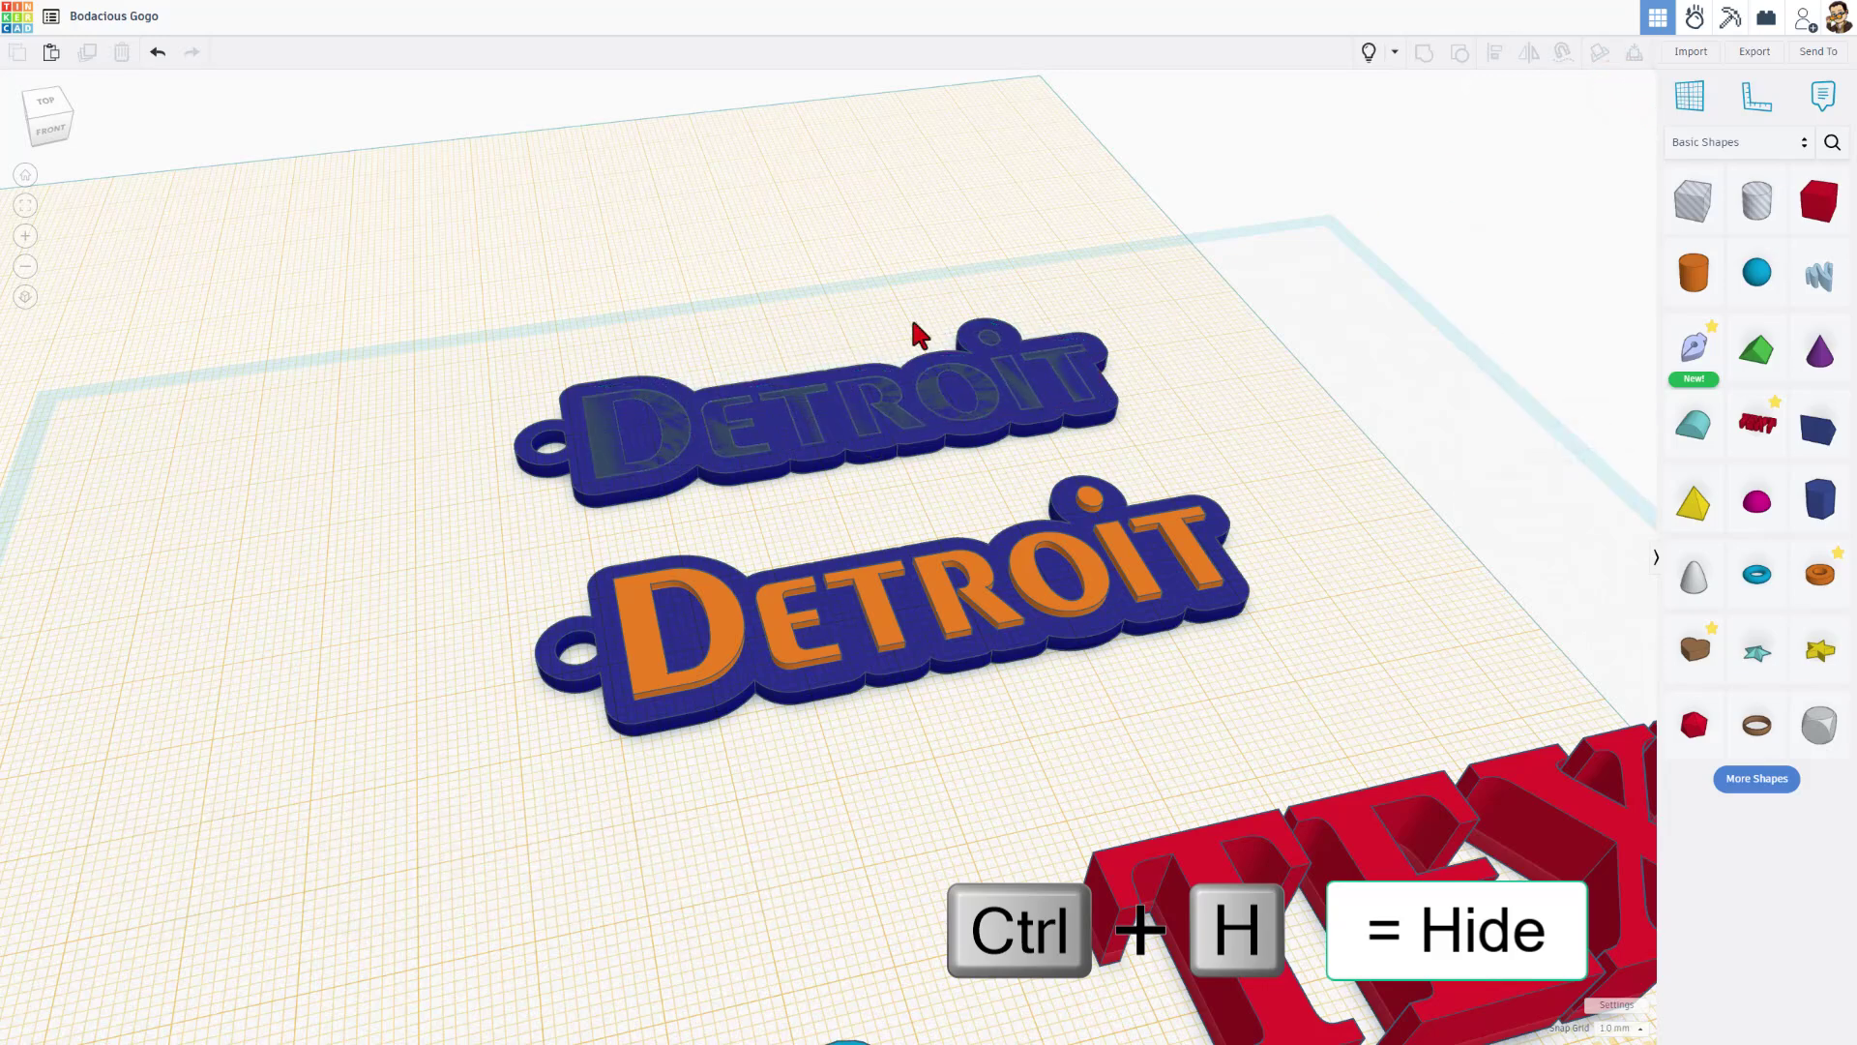
Step: Group then ungroup the top keychain, and lower the orange letters into the base
left_click_drag(896, 308, 772, 437)
key("ctrl+g")
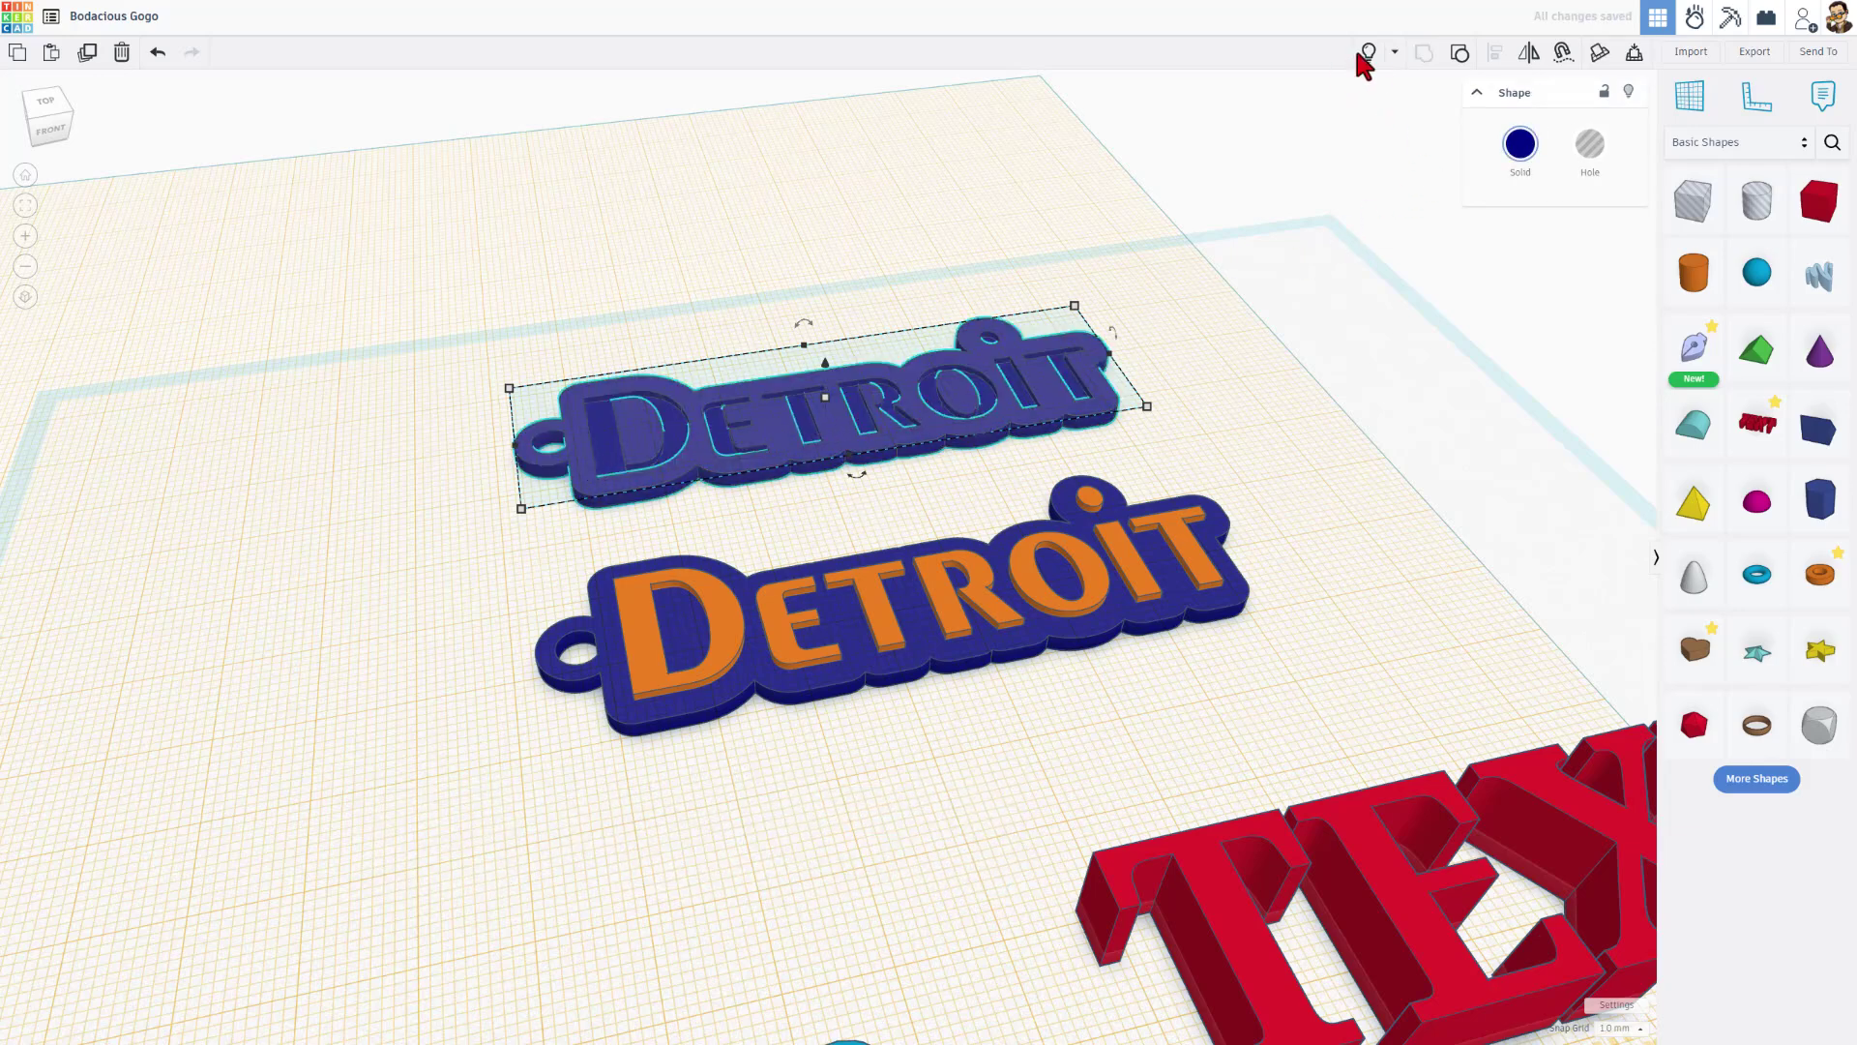
key("ctrl+shift+g")
left_click(1192, 267)
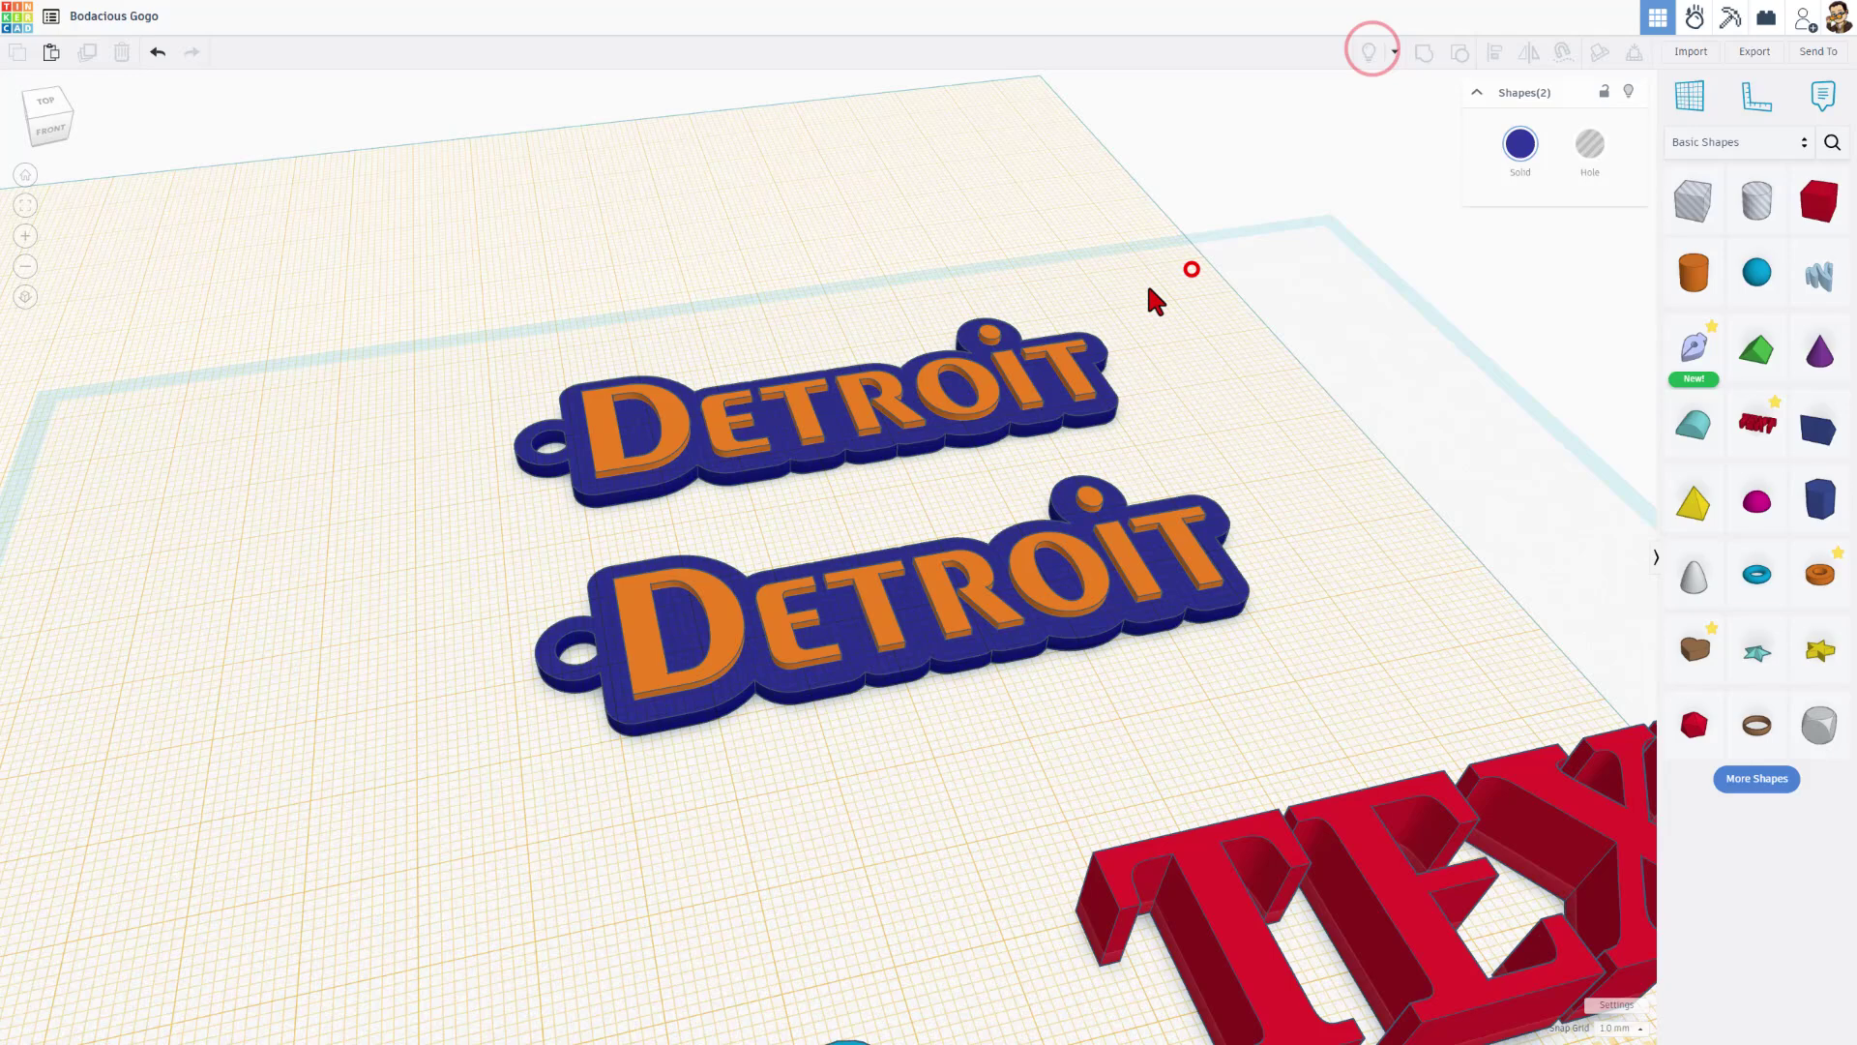
left_click(1069, 367)
key("ctrl+Down")
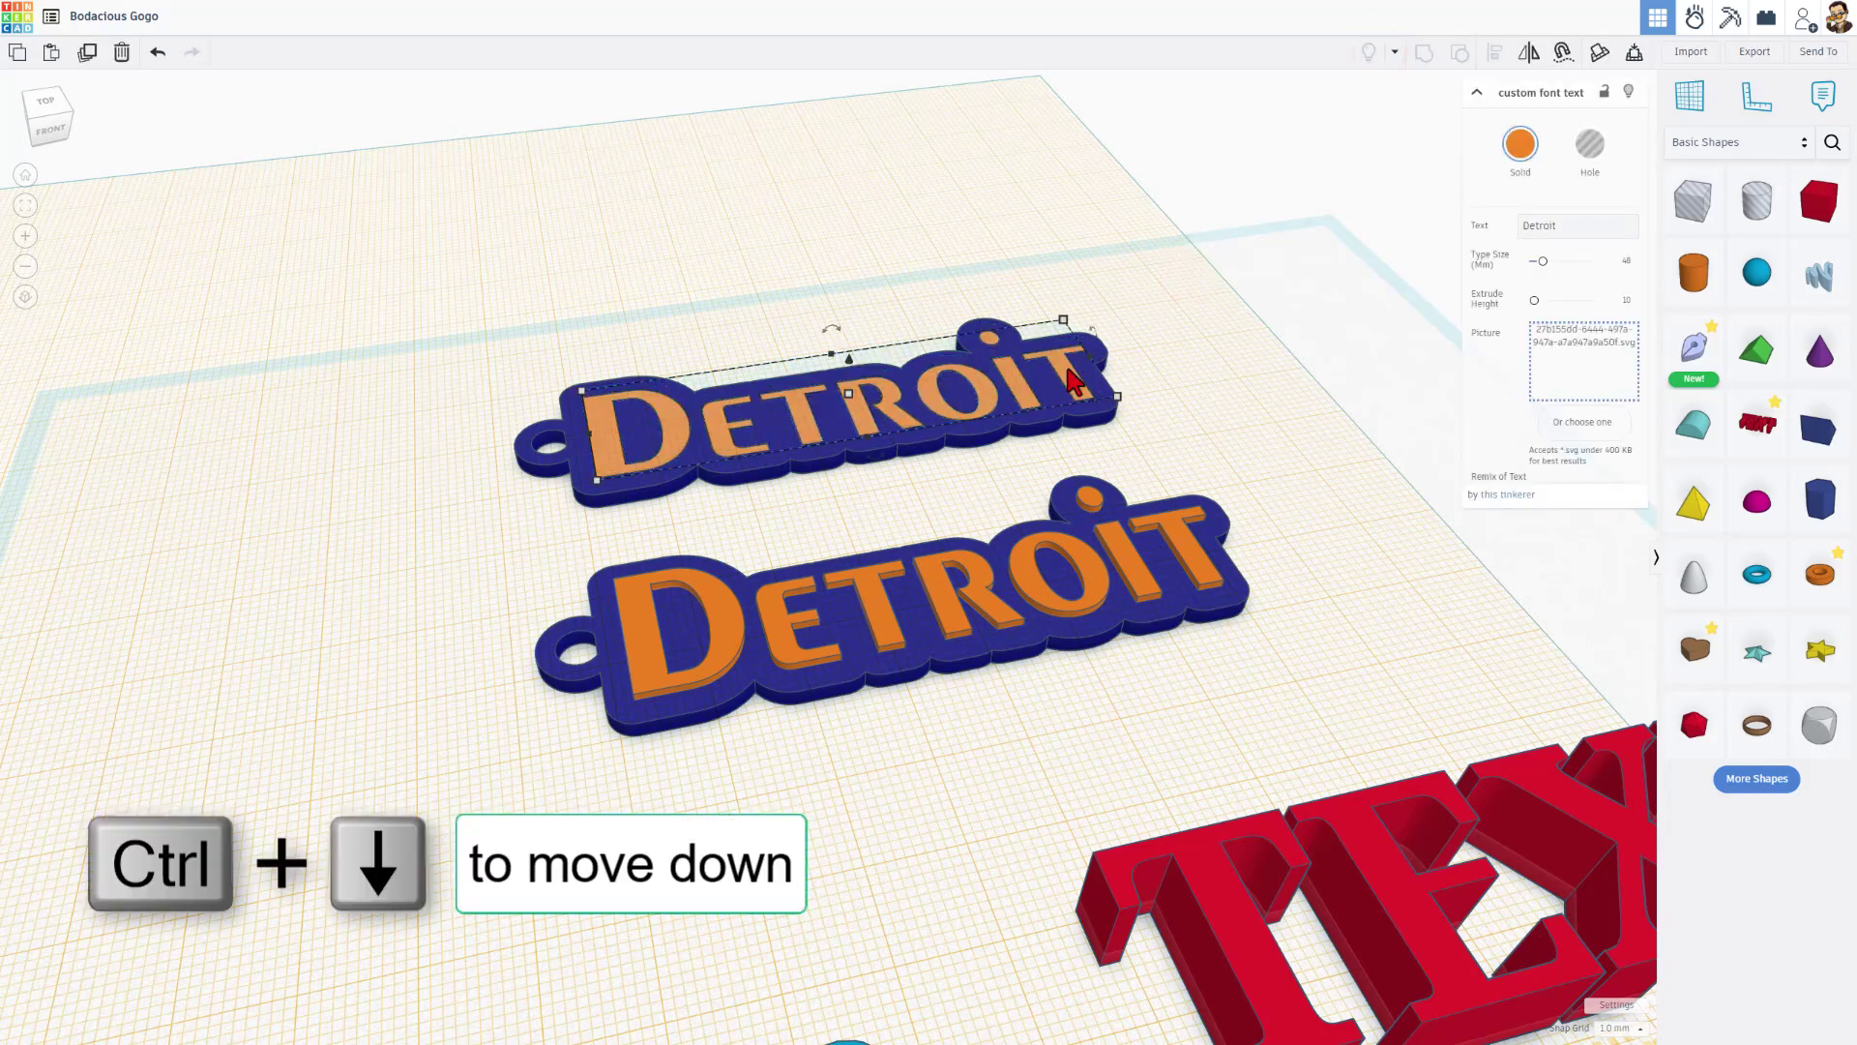
left_click(914, 354)
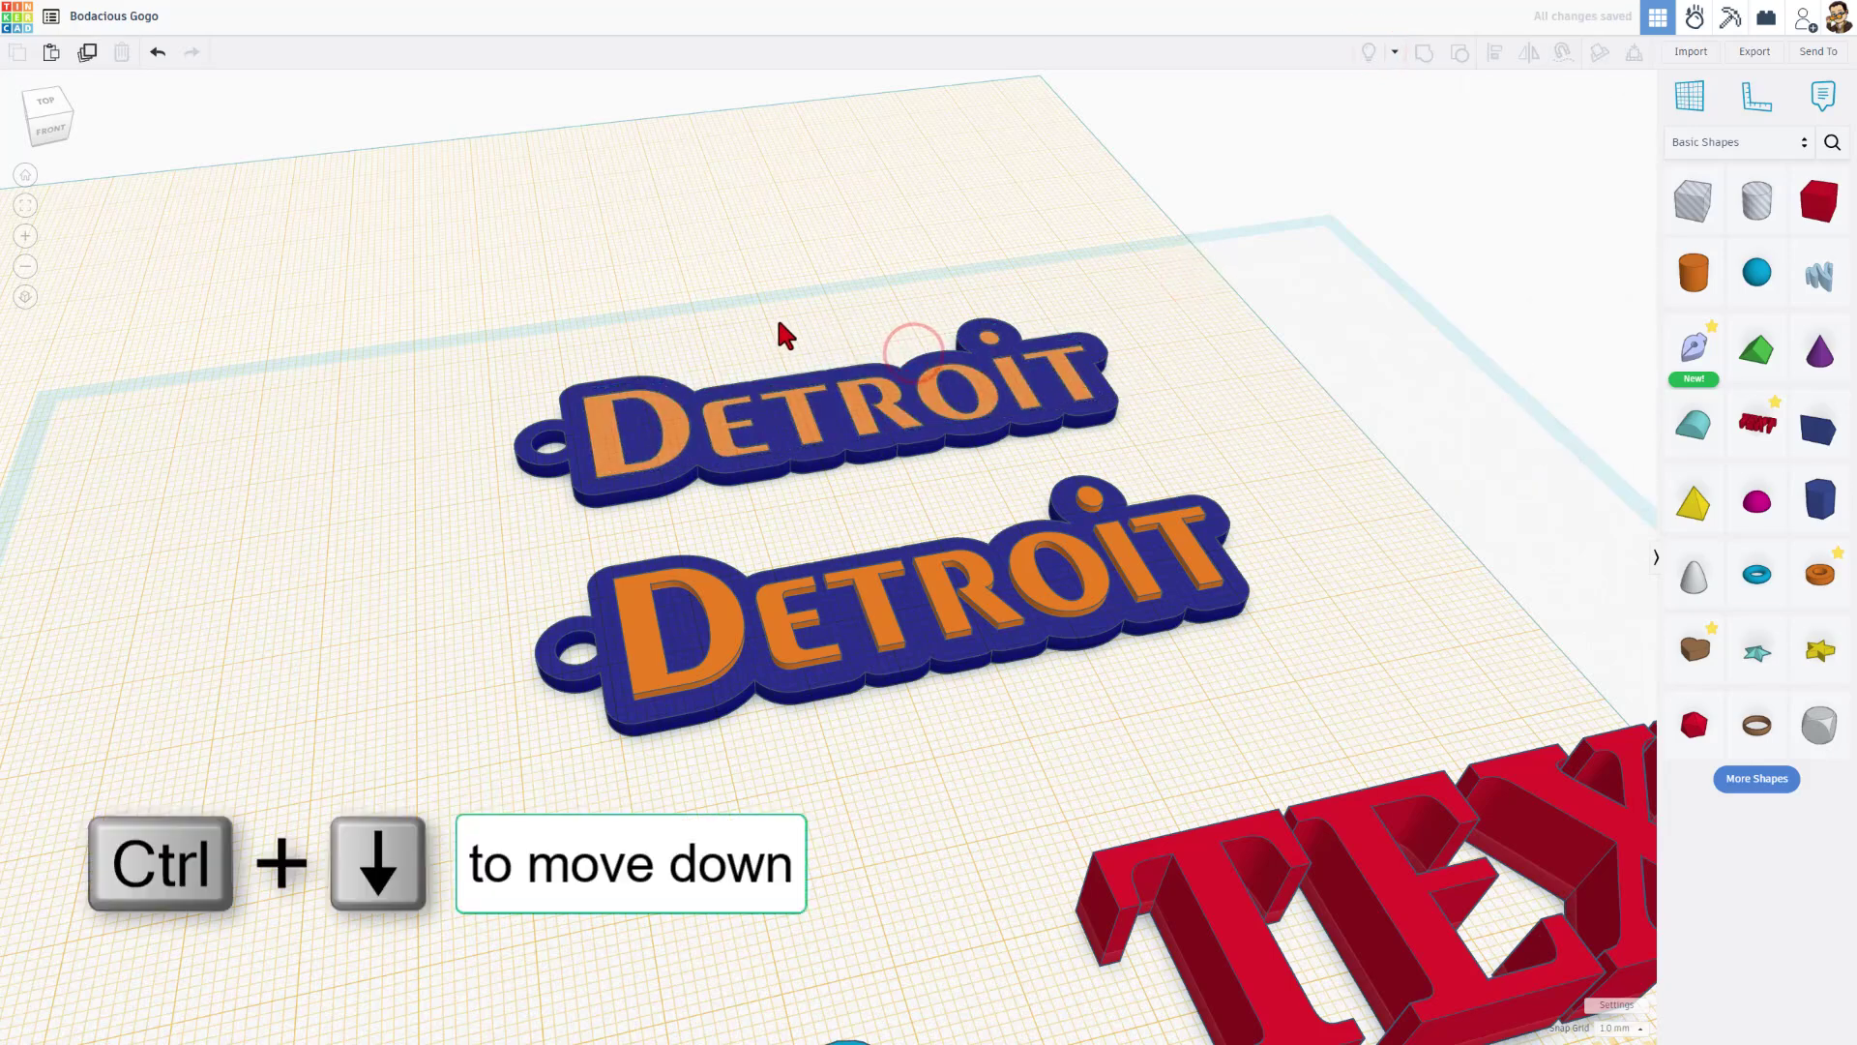
Step: Reset the workplane to the default grid and flip the top keychain 180°
key("w")
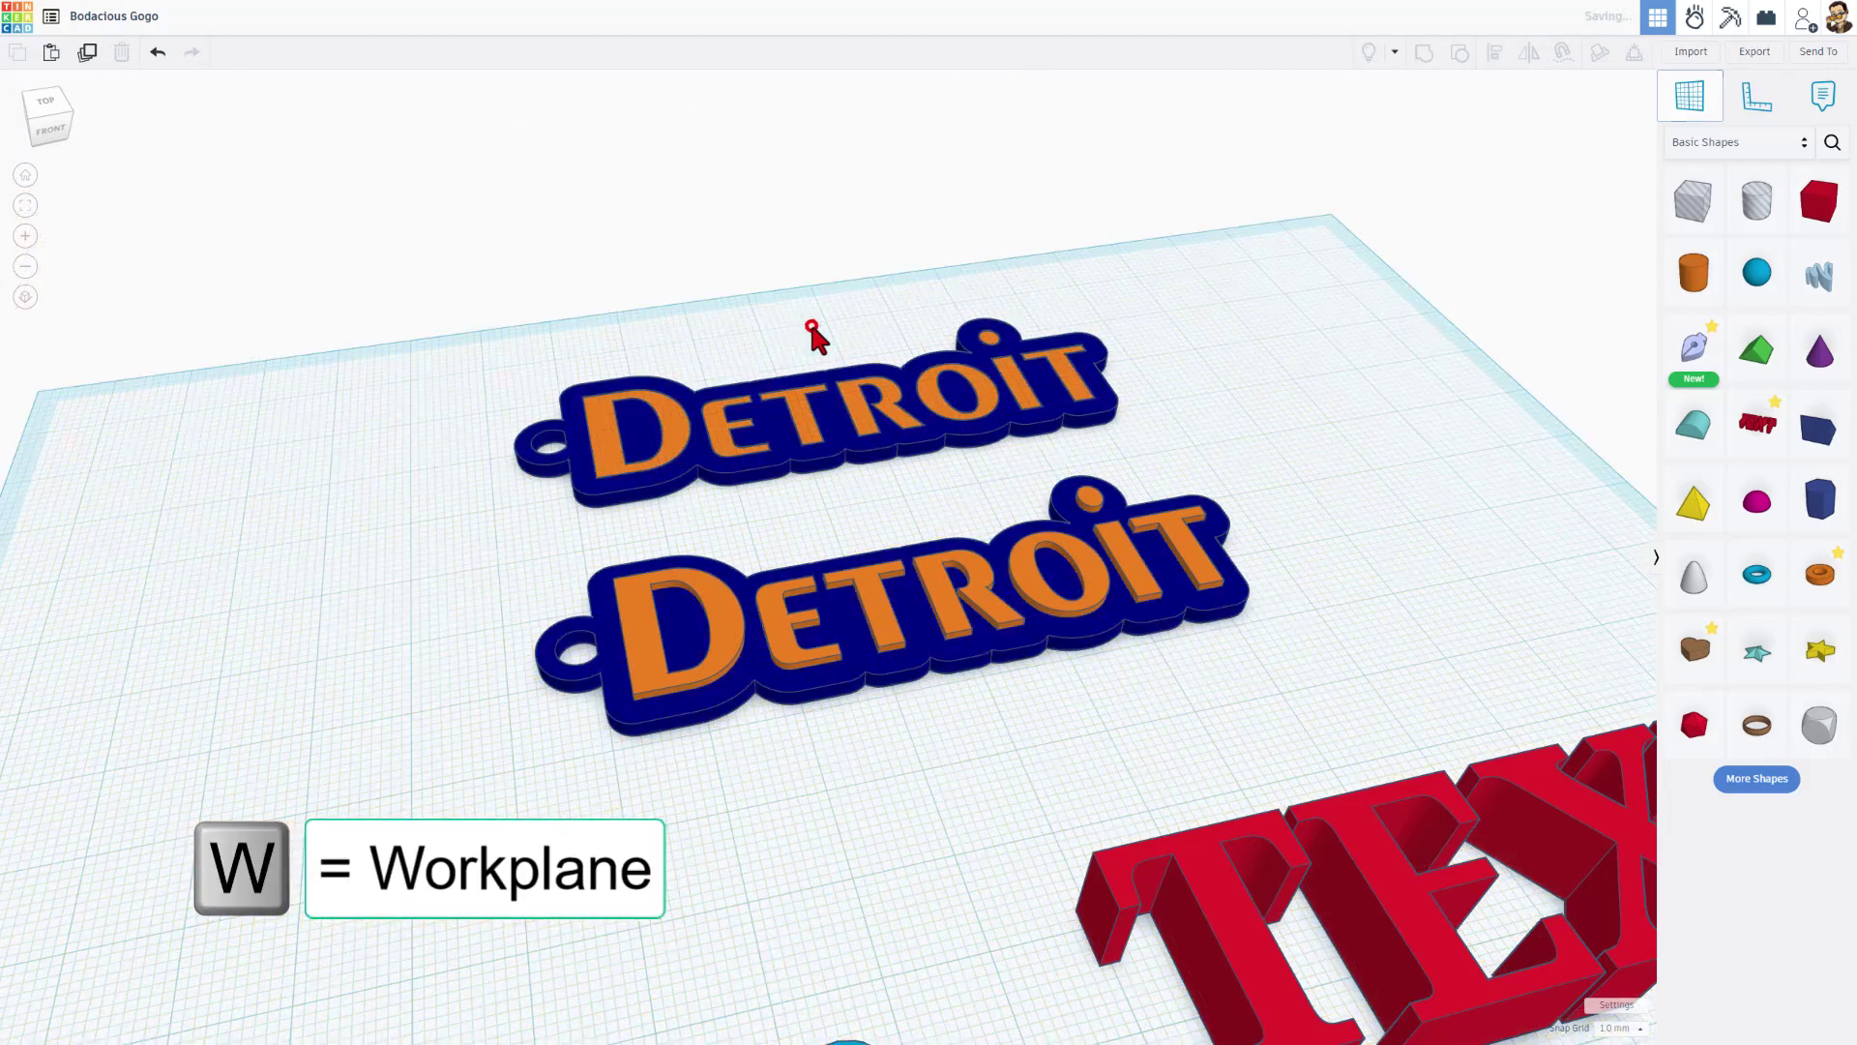
left_click(809, 332)
left_click(762, 372)
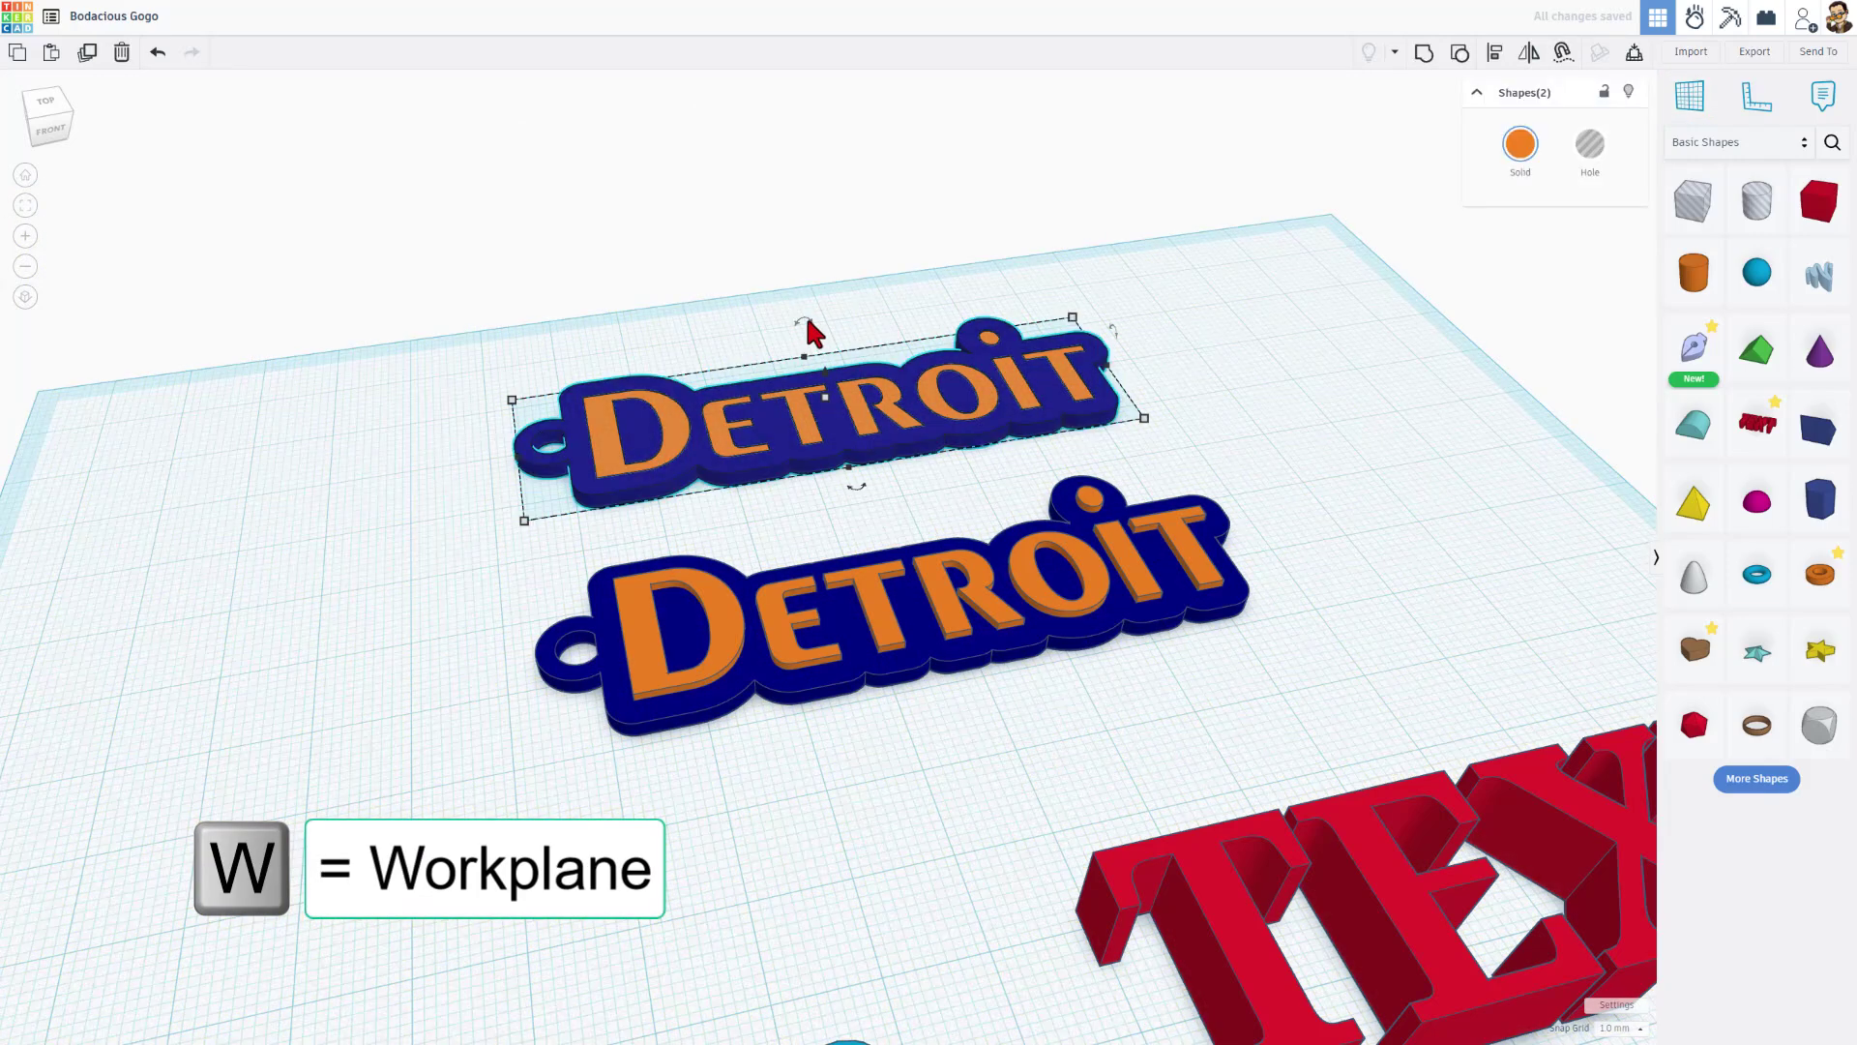
left_click_drag(807, 324, 829, 497)
Step: Rename the design to 'detroit keychain'
left_click(825, 494)
right_click_drag(509, 526, 386, 310)
left_click(123, 14)
type("d")
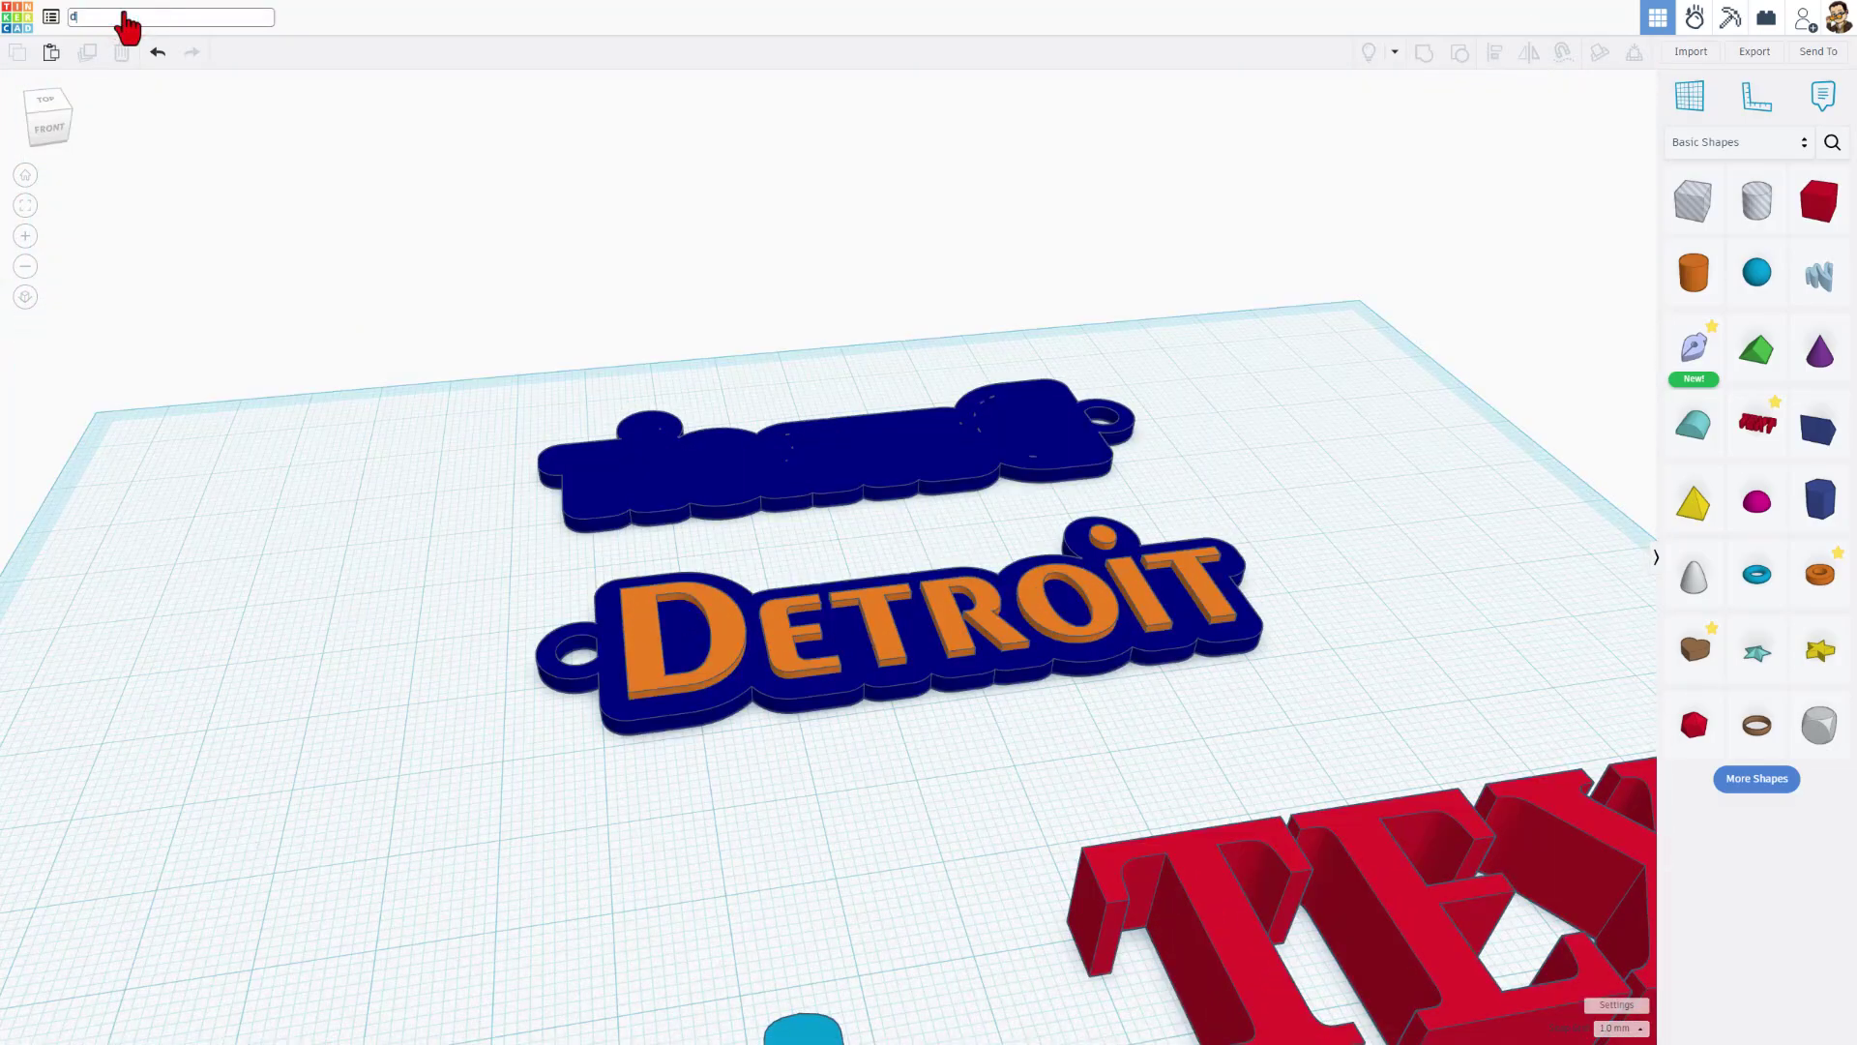
type("etroit ")
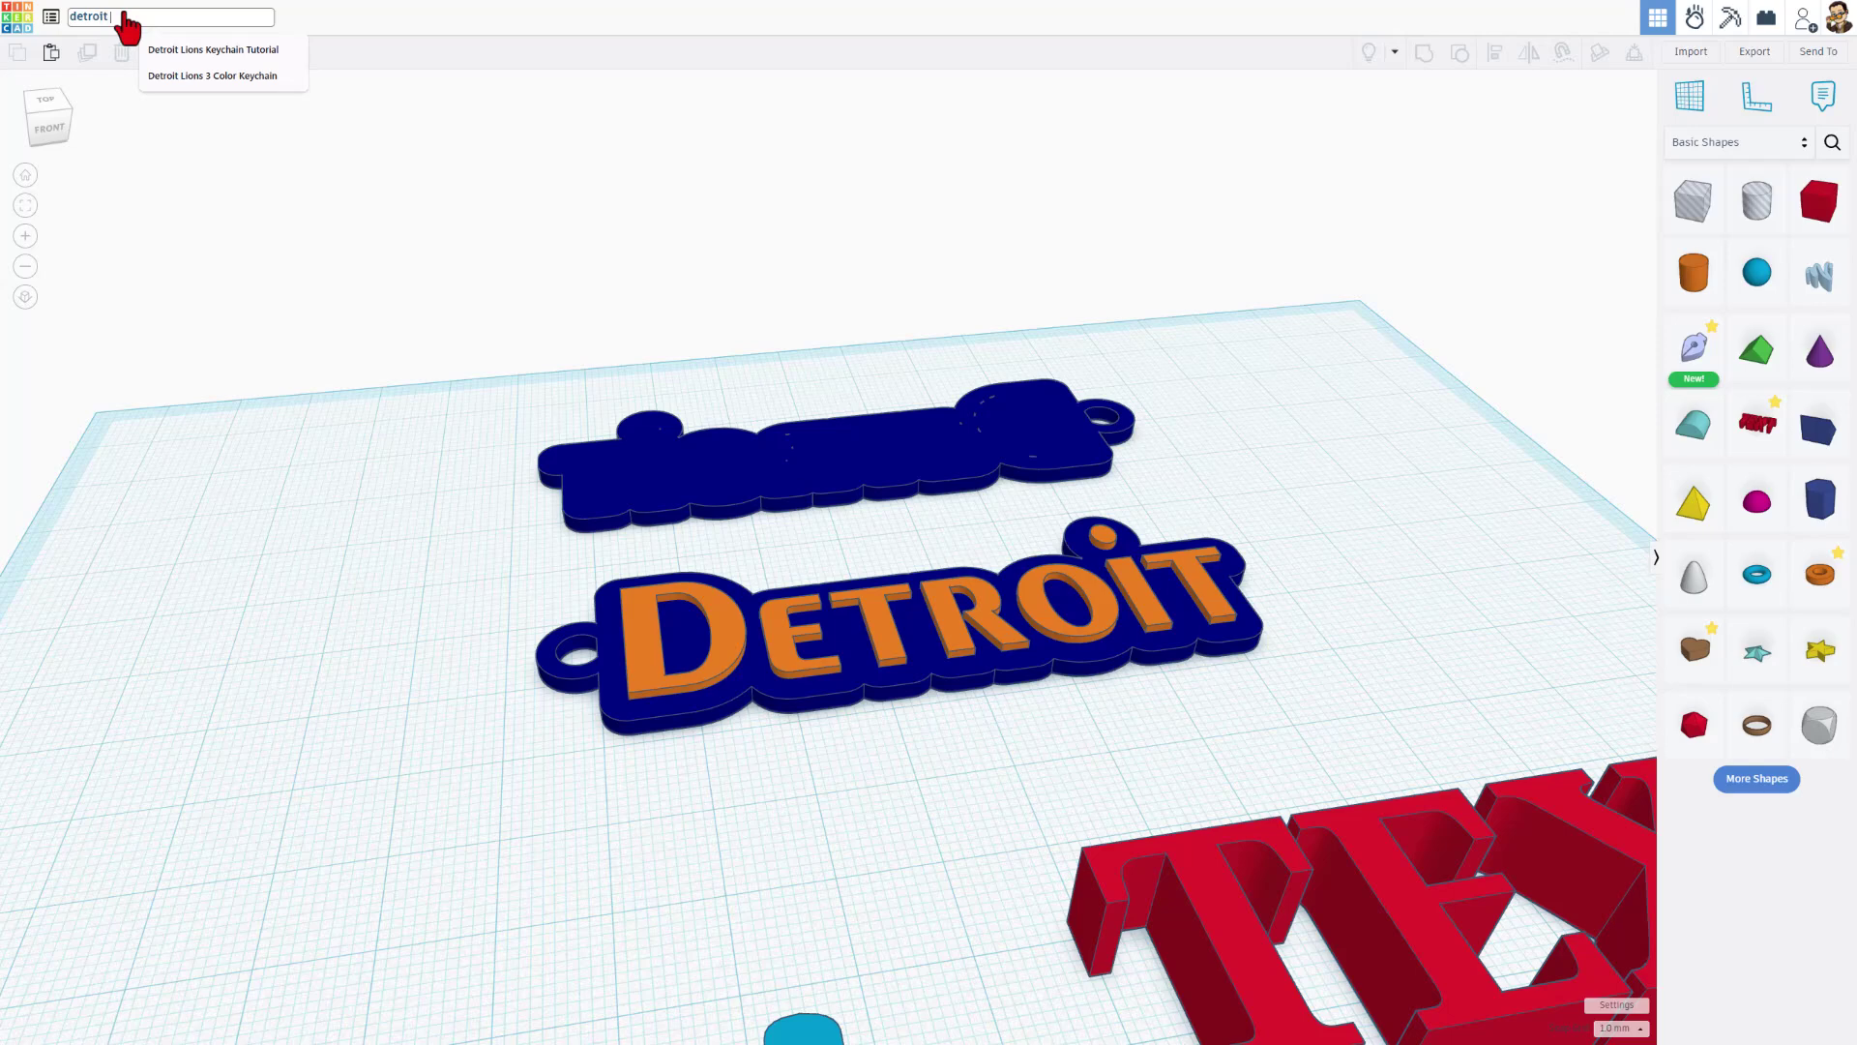
type("keychain")
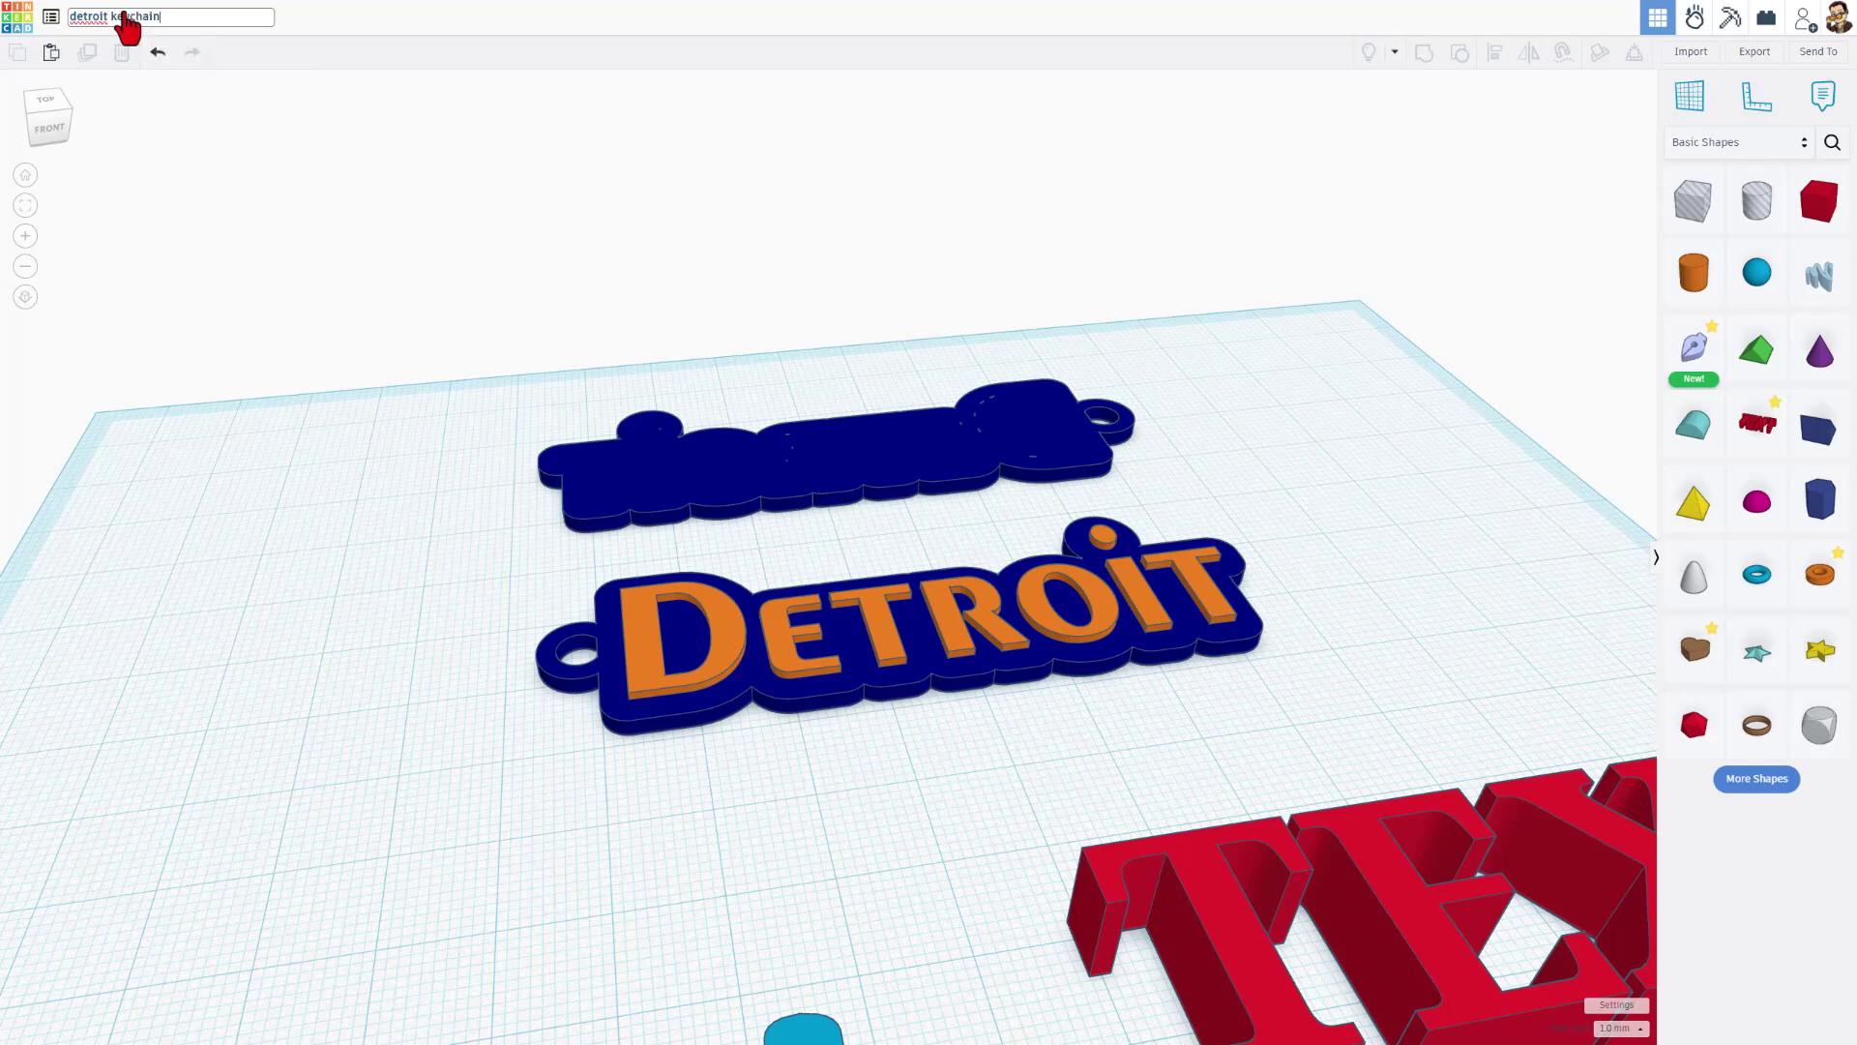
Step: Select only the blue base and try an STL export, dismissing the resulting error
right_click_drag(628, 755, 873, 336)
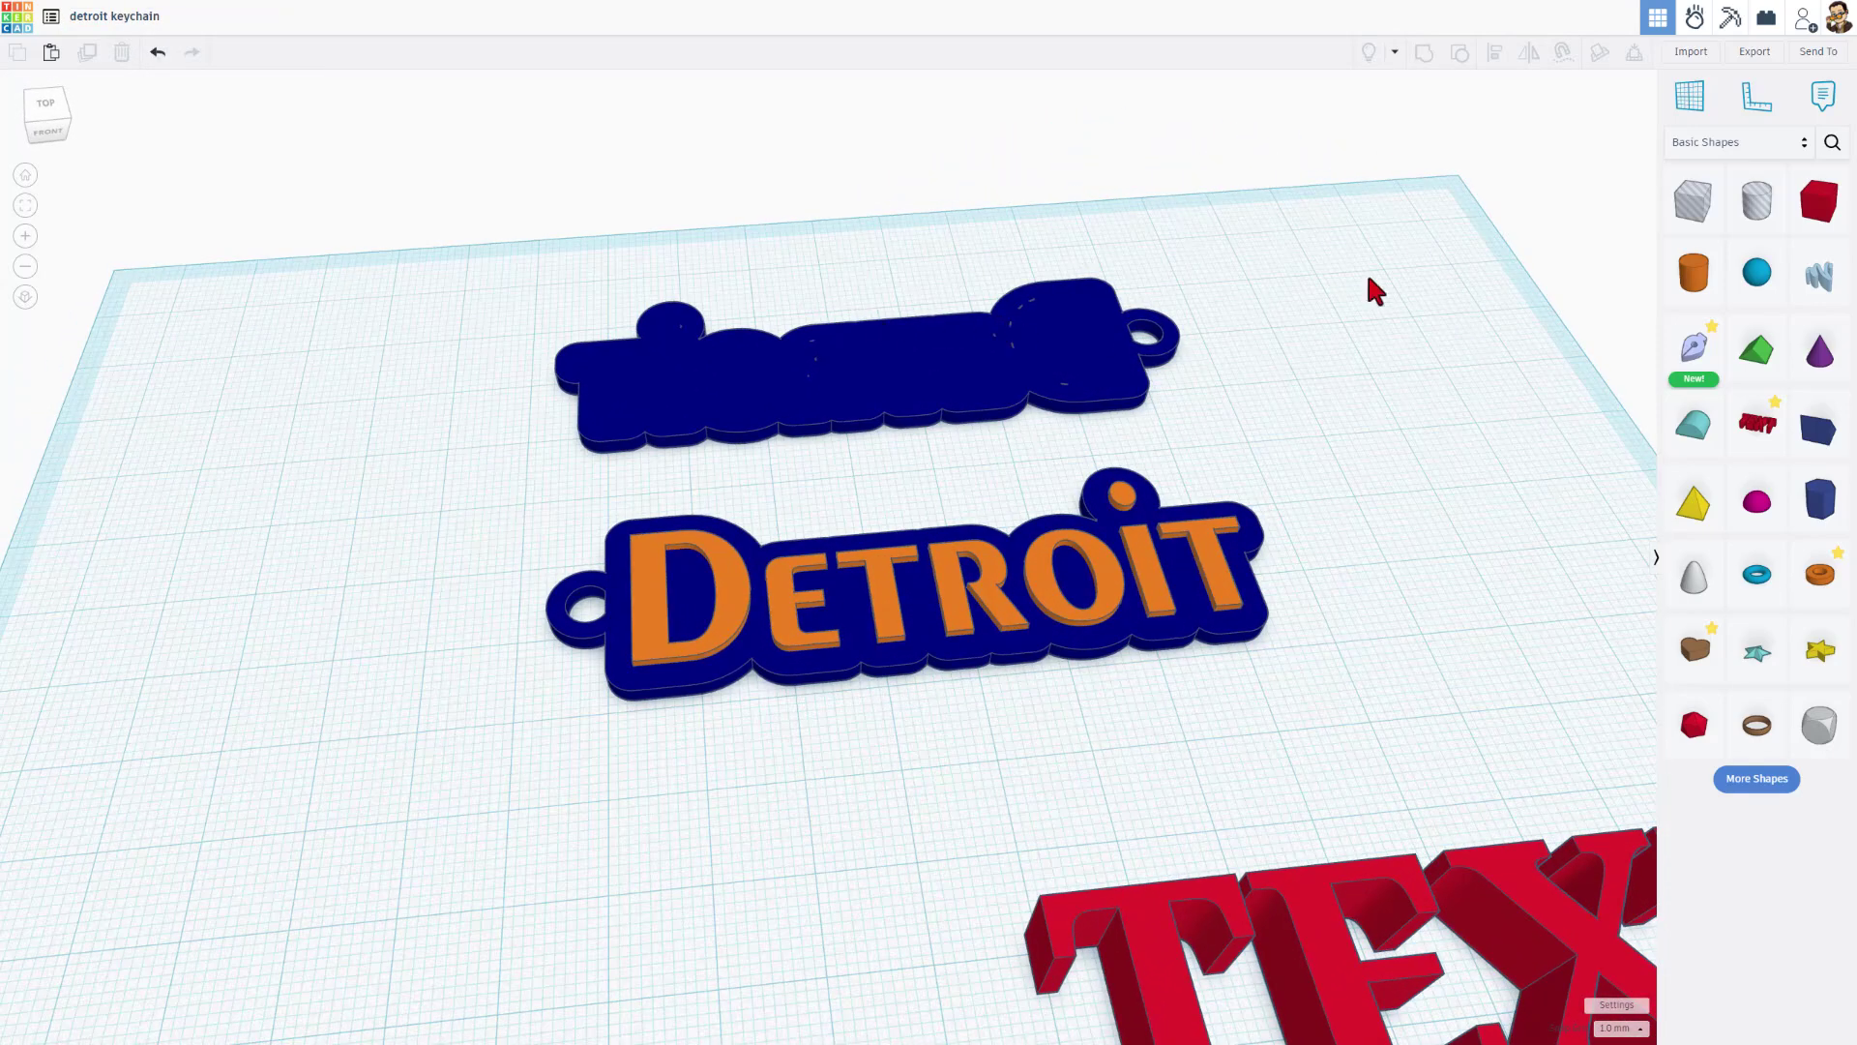
left_click(1094, 339)
left_click(1256, 265)
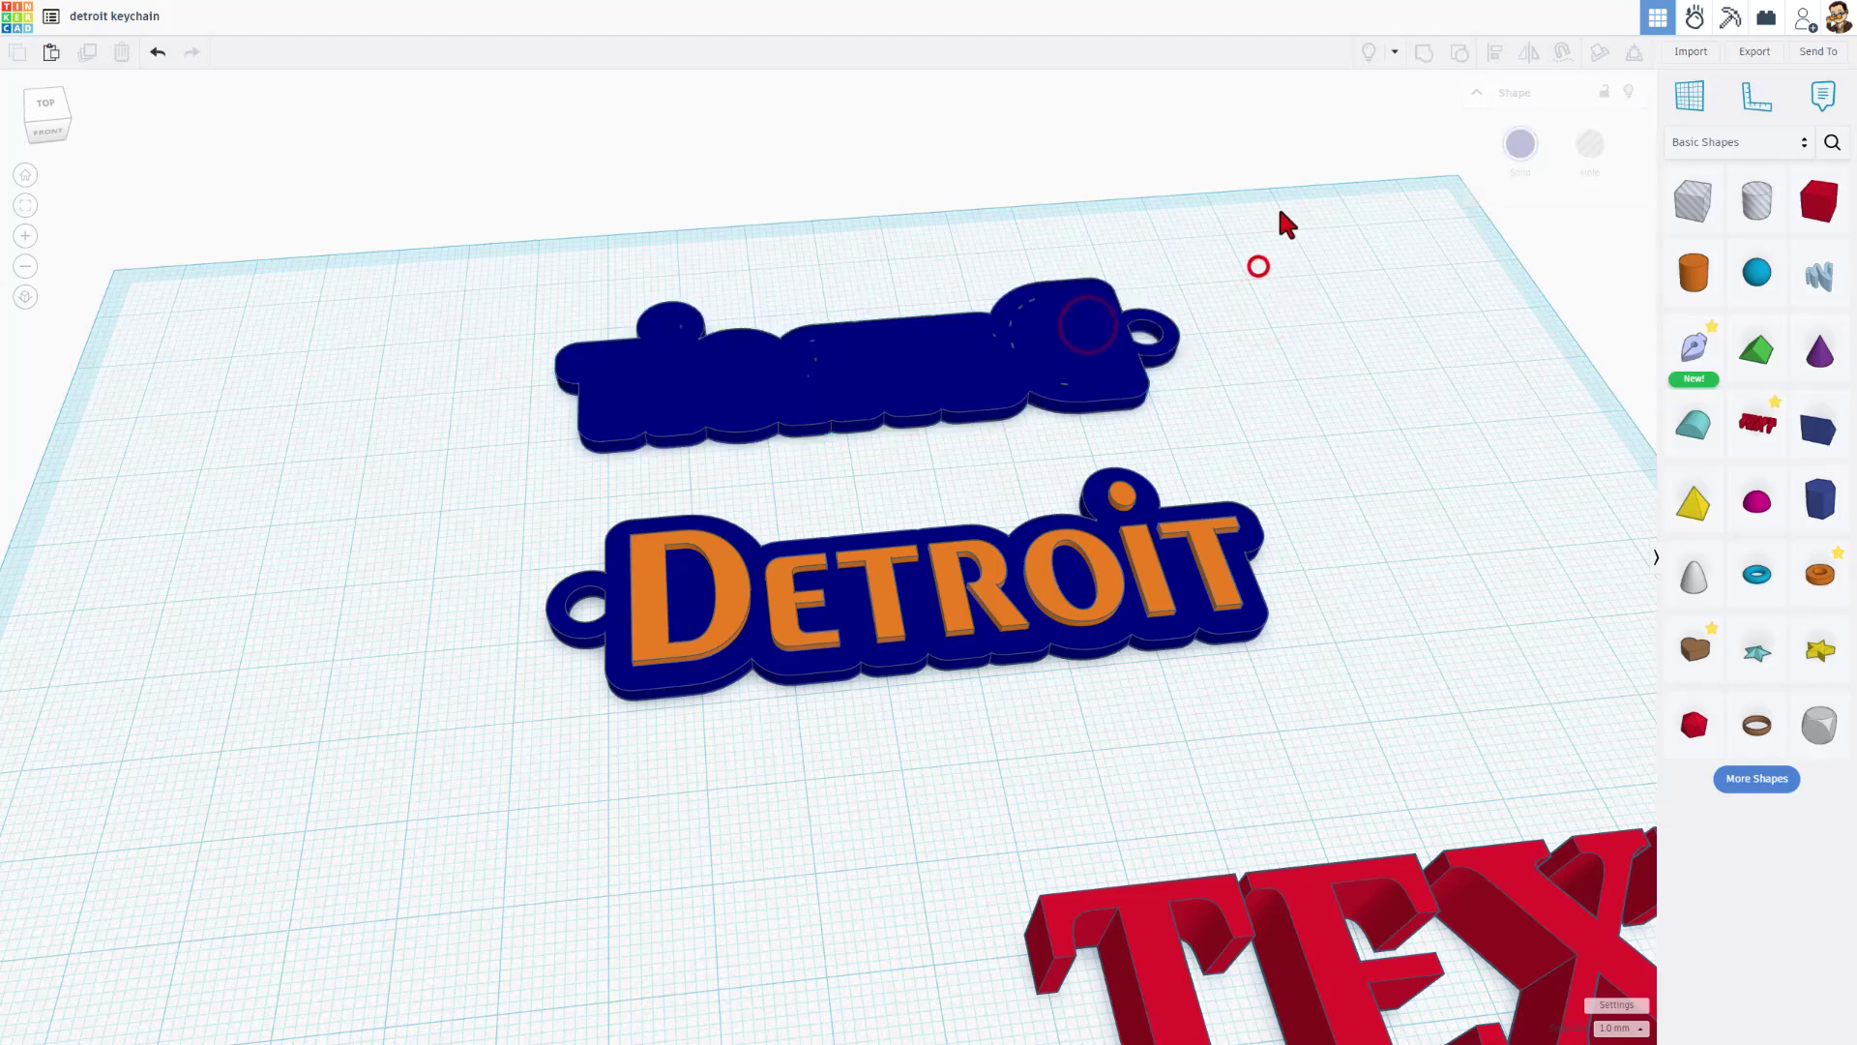
left_click_drag(1279, 209, 829, 406)
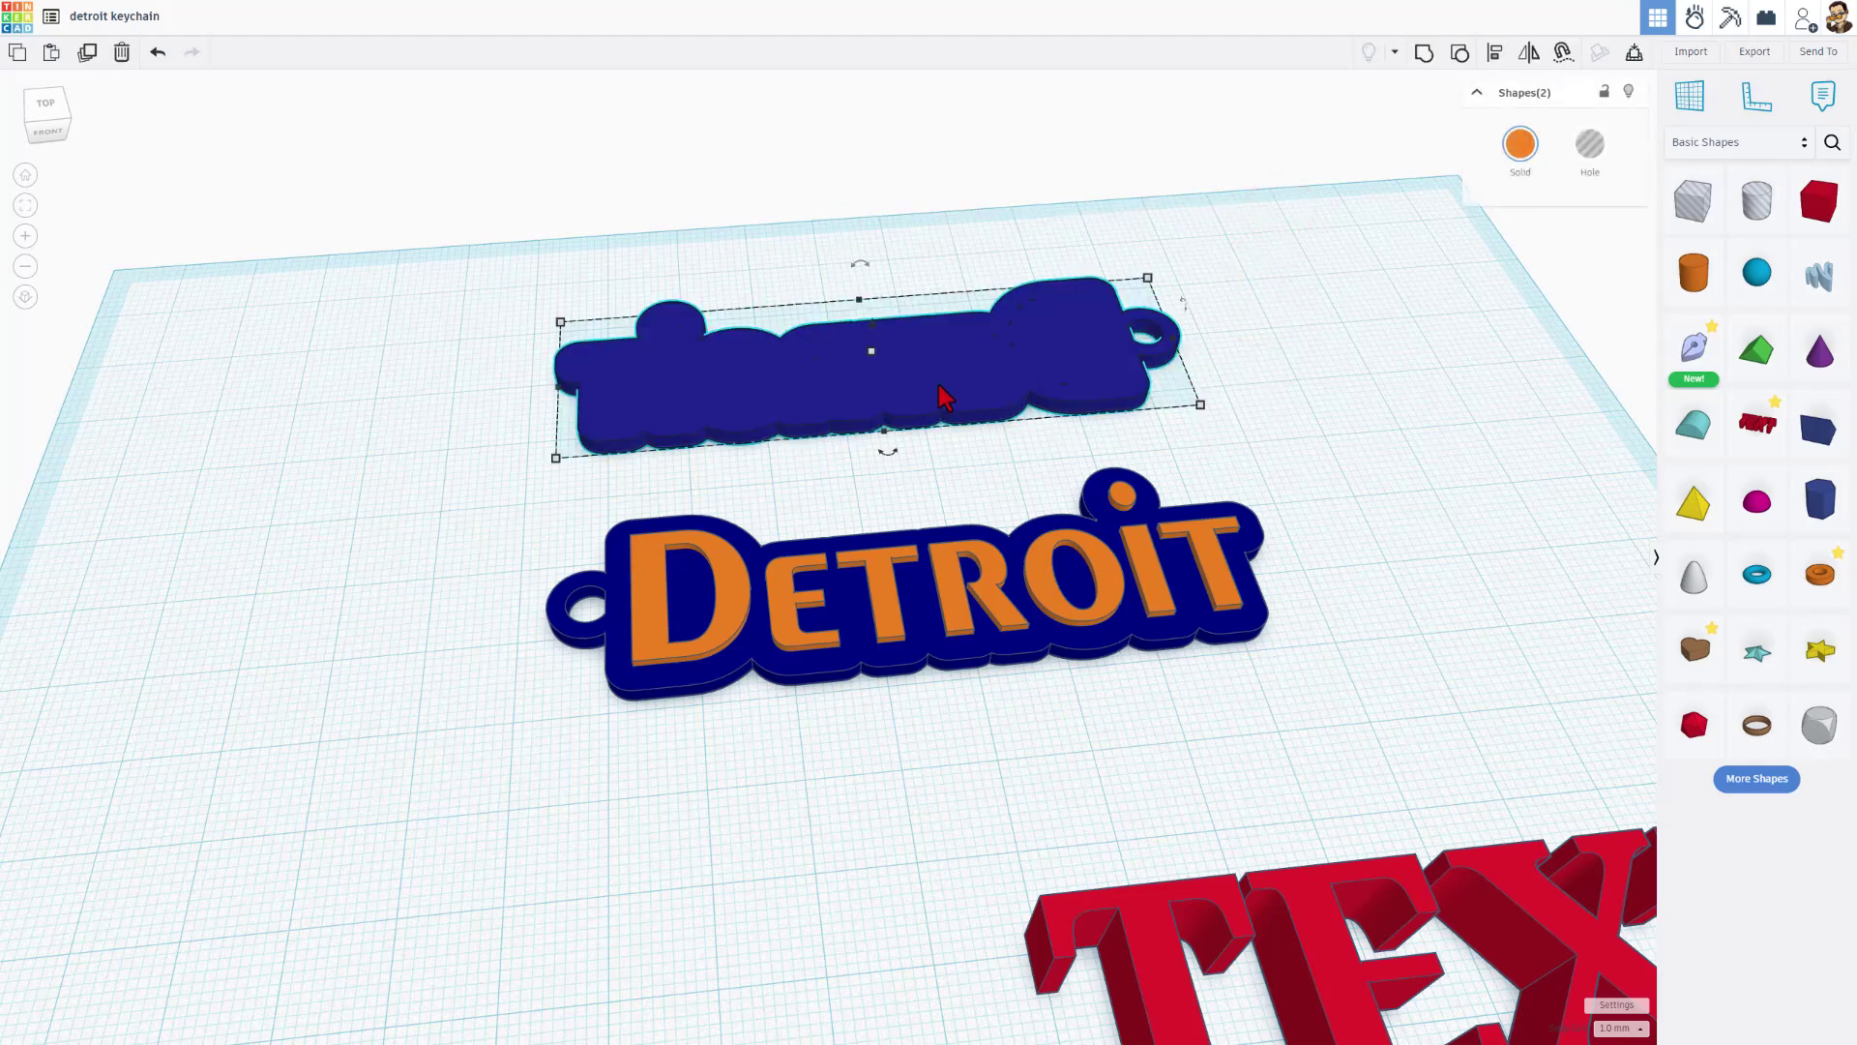
left_click(1283, 260)
left_click(1049, 331)
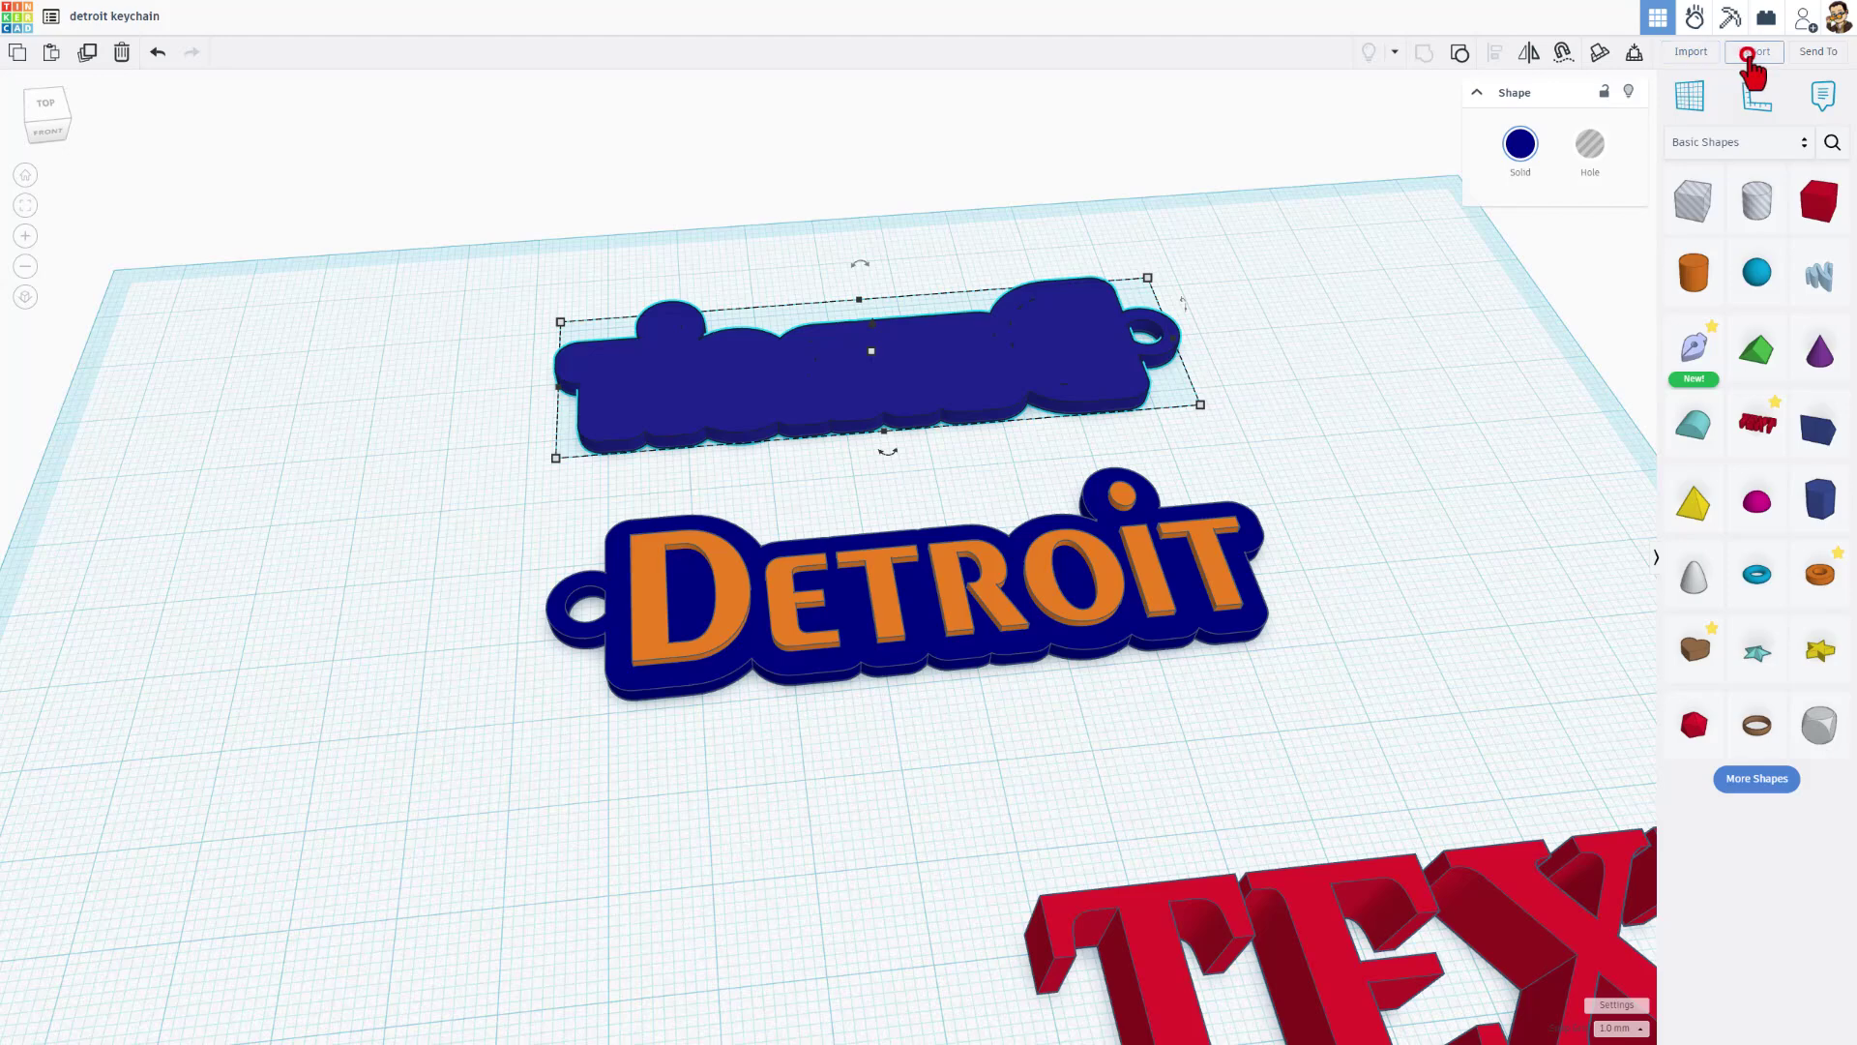
left_click(1751, 53)
left_click(979, 571)
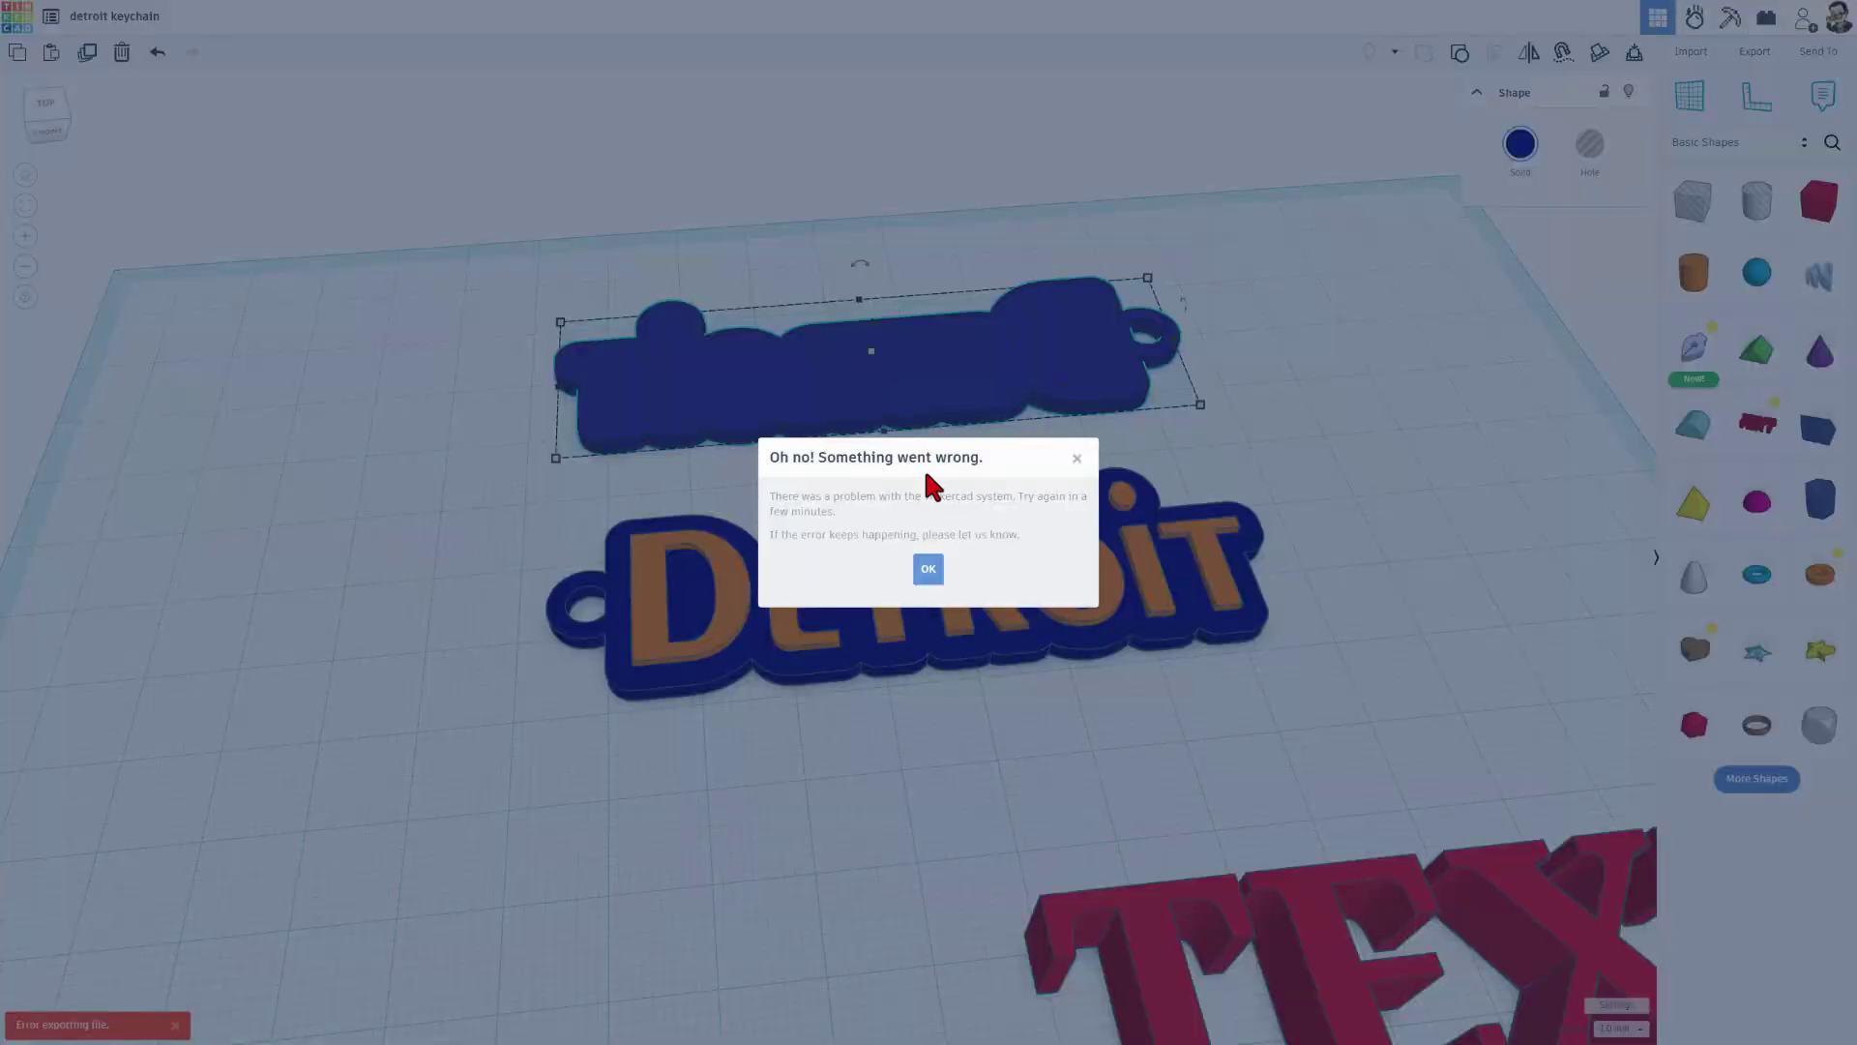
left_click(929, 571)
Step: Export the base as 'detroit keychain base.stl' into Dropbox\3dmodeling, then hide it
left_click(462, 467)
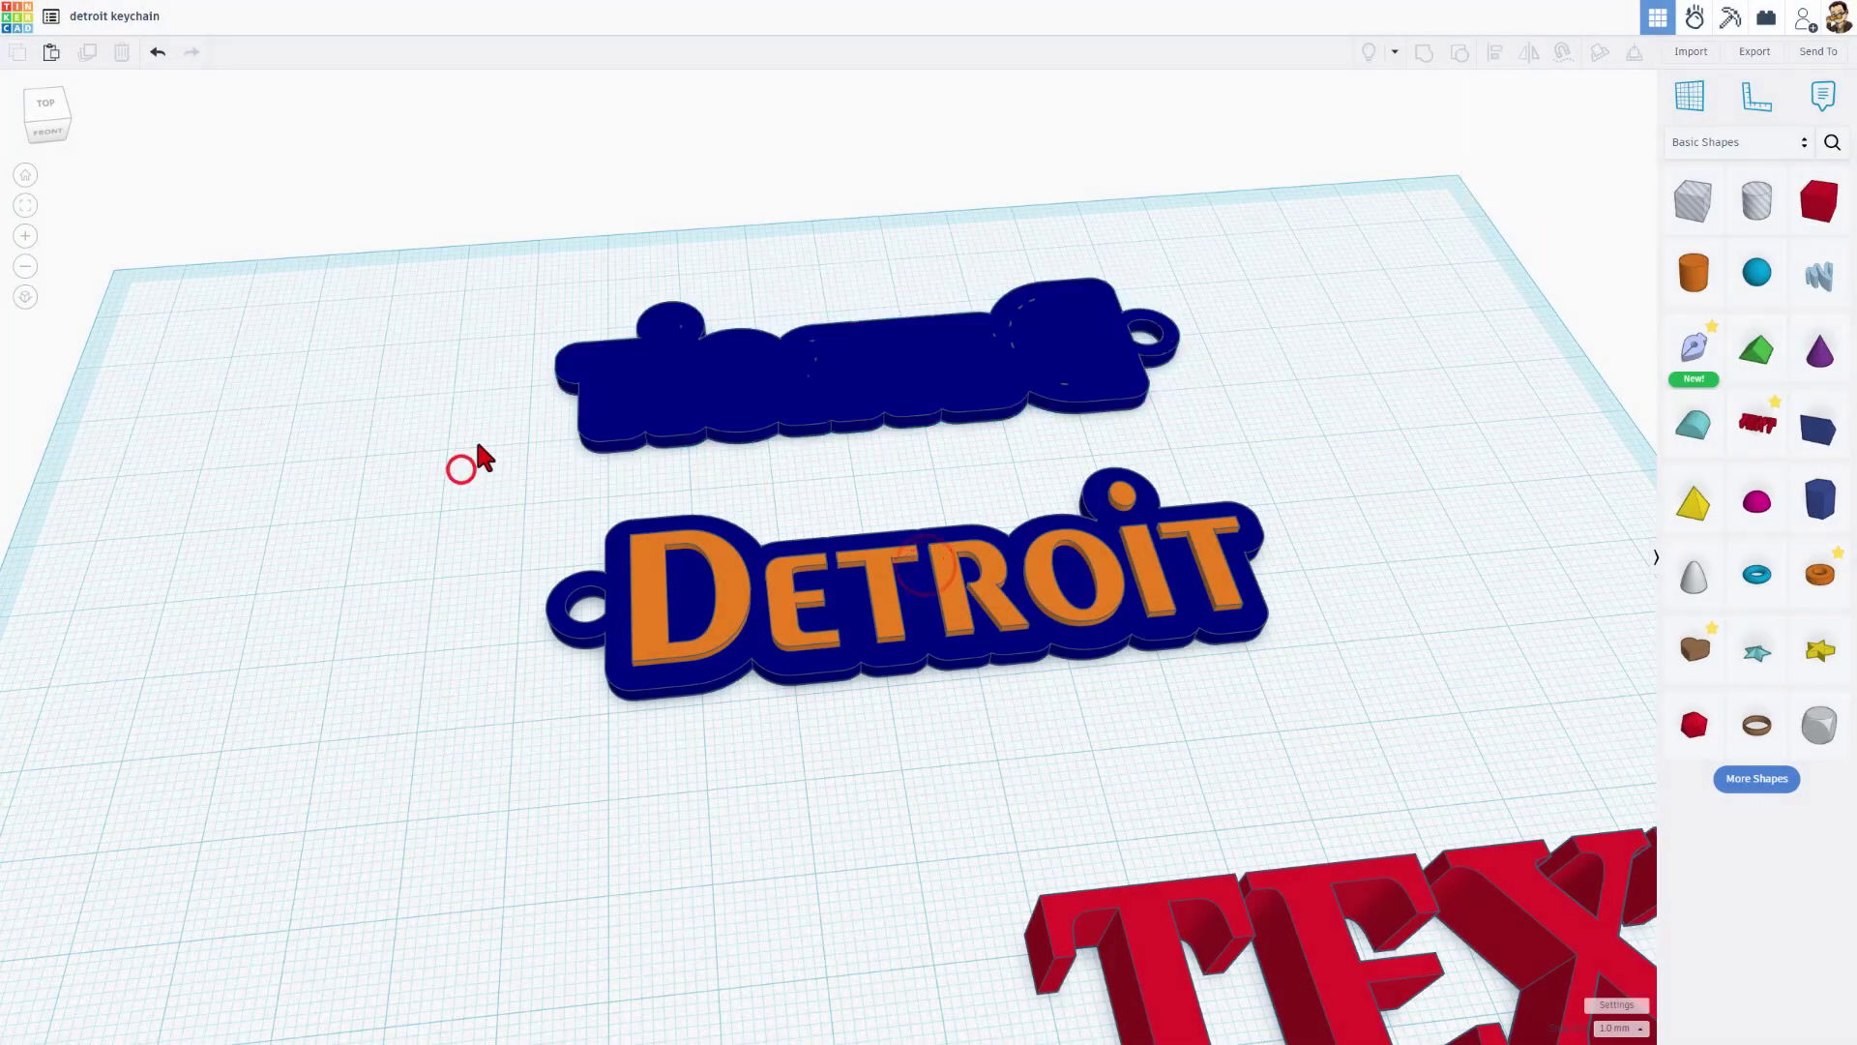
left_click(821, 401)
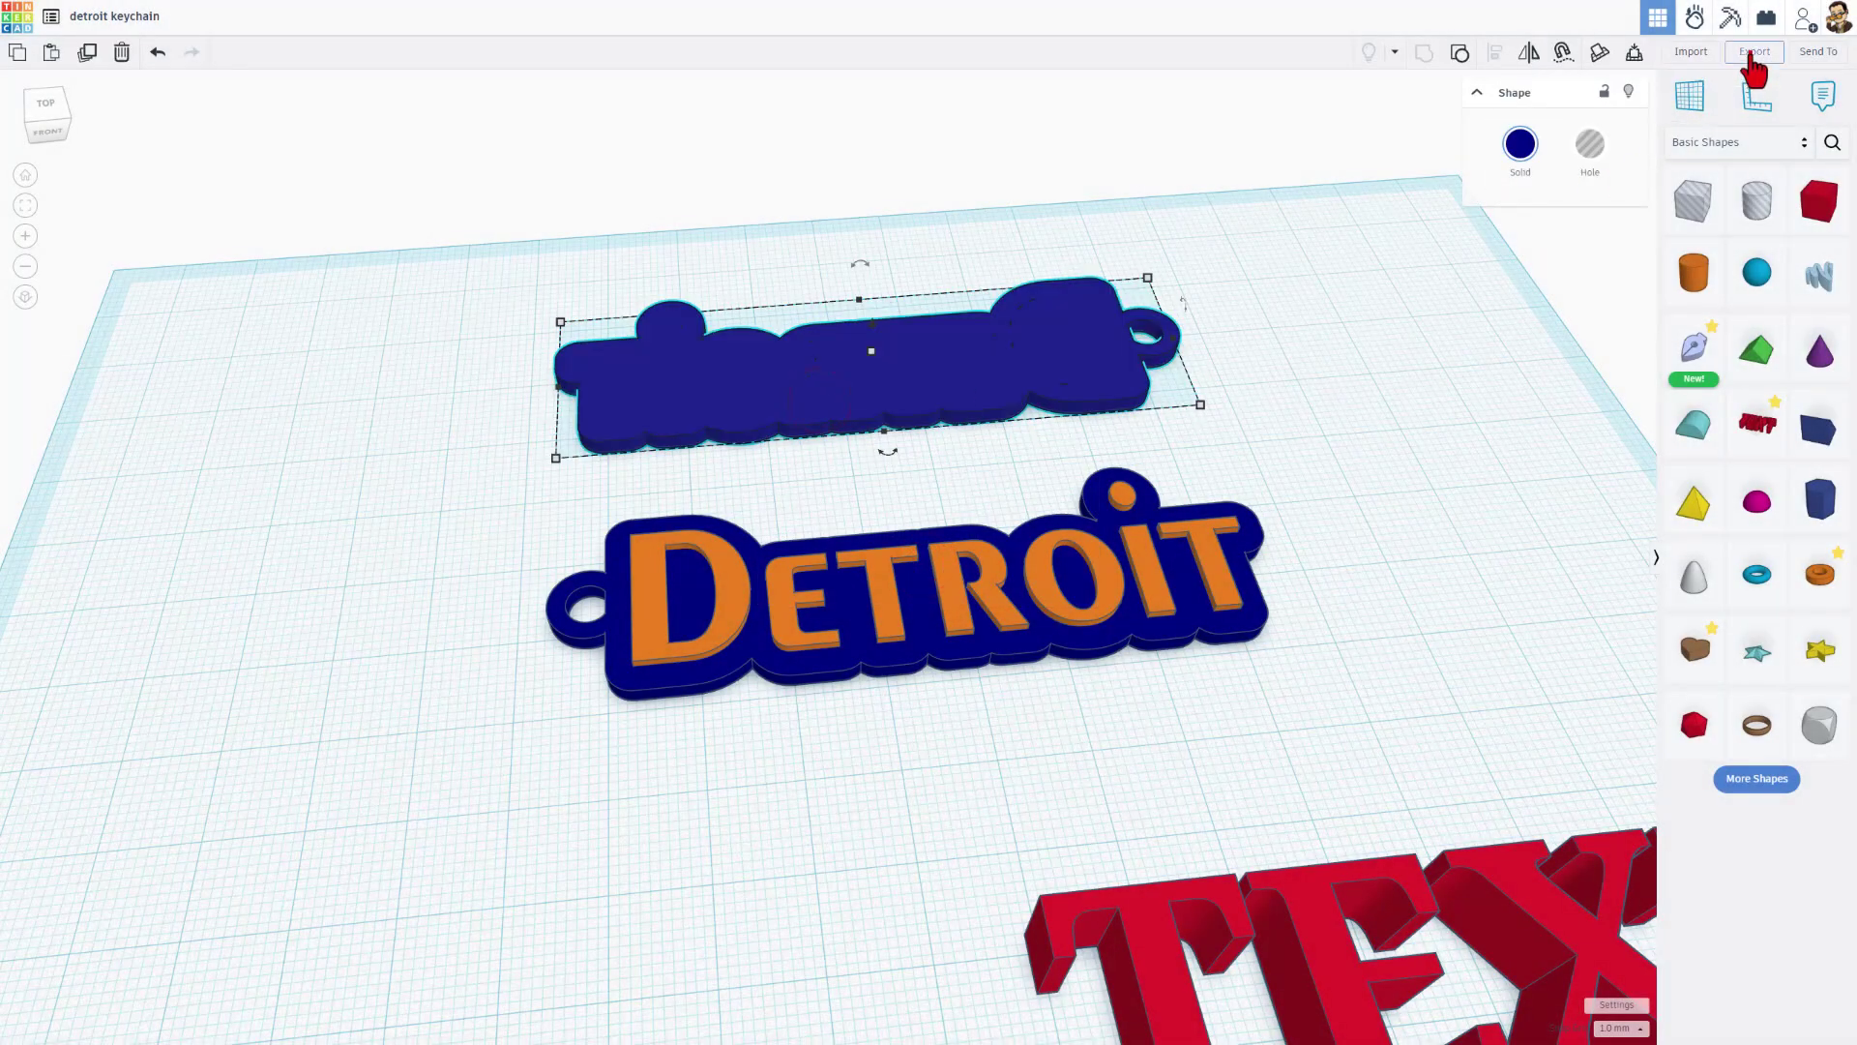
left_click(1753, 56)
left_click(1001, 553)
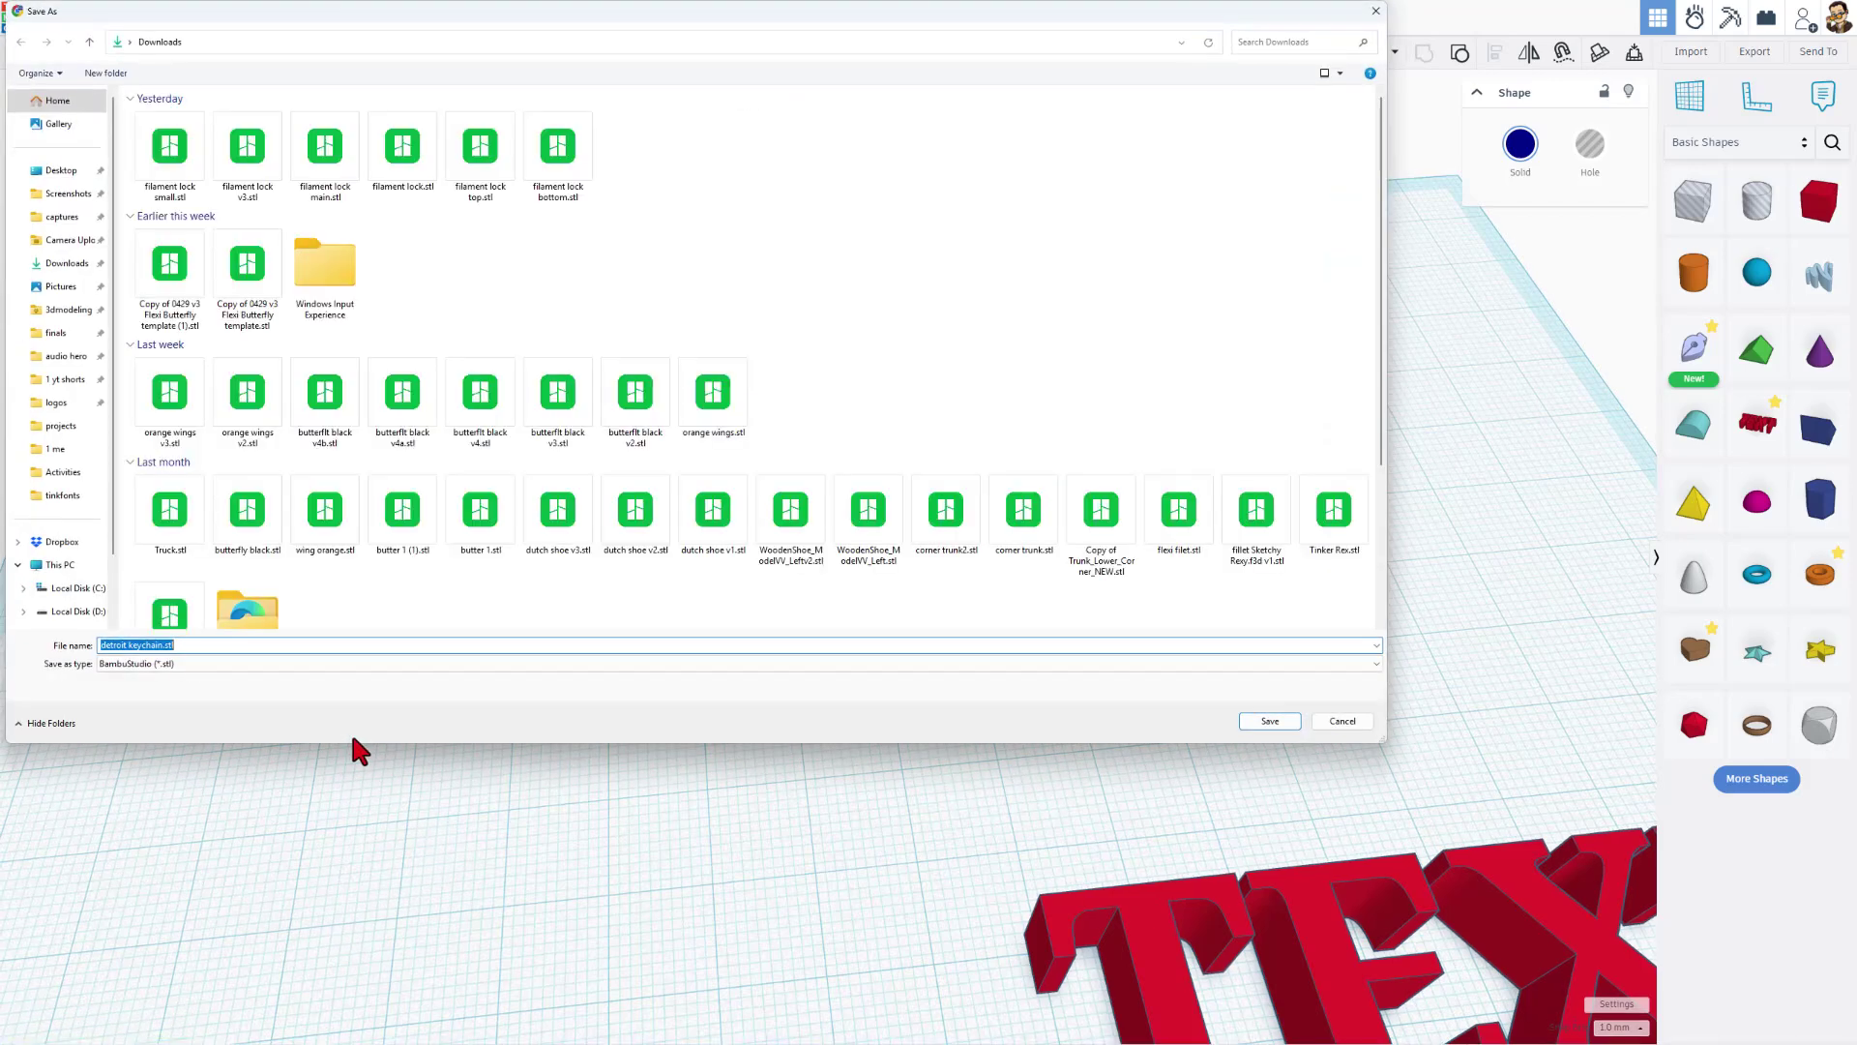
left_click(69, 310)
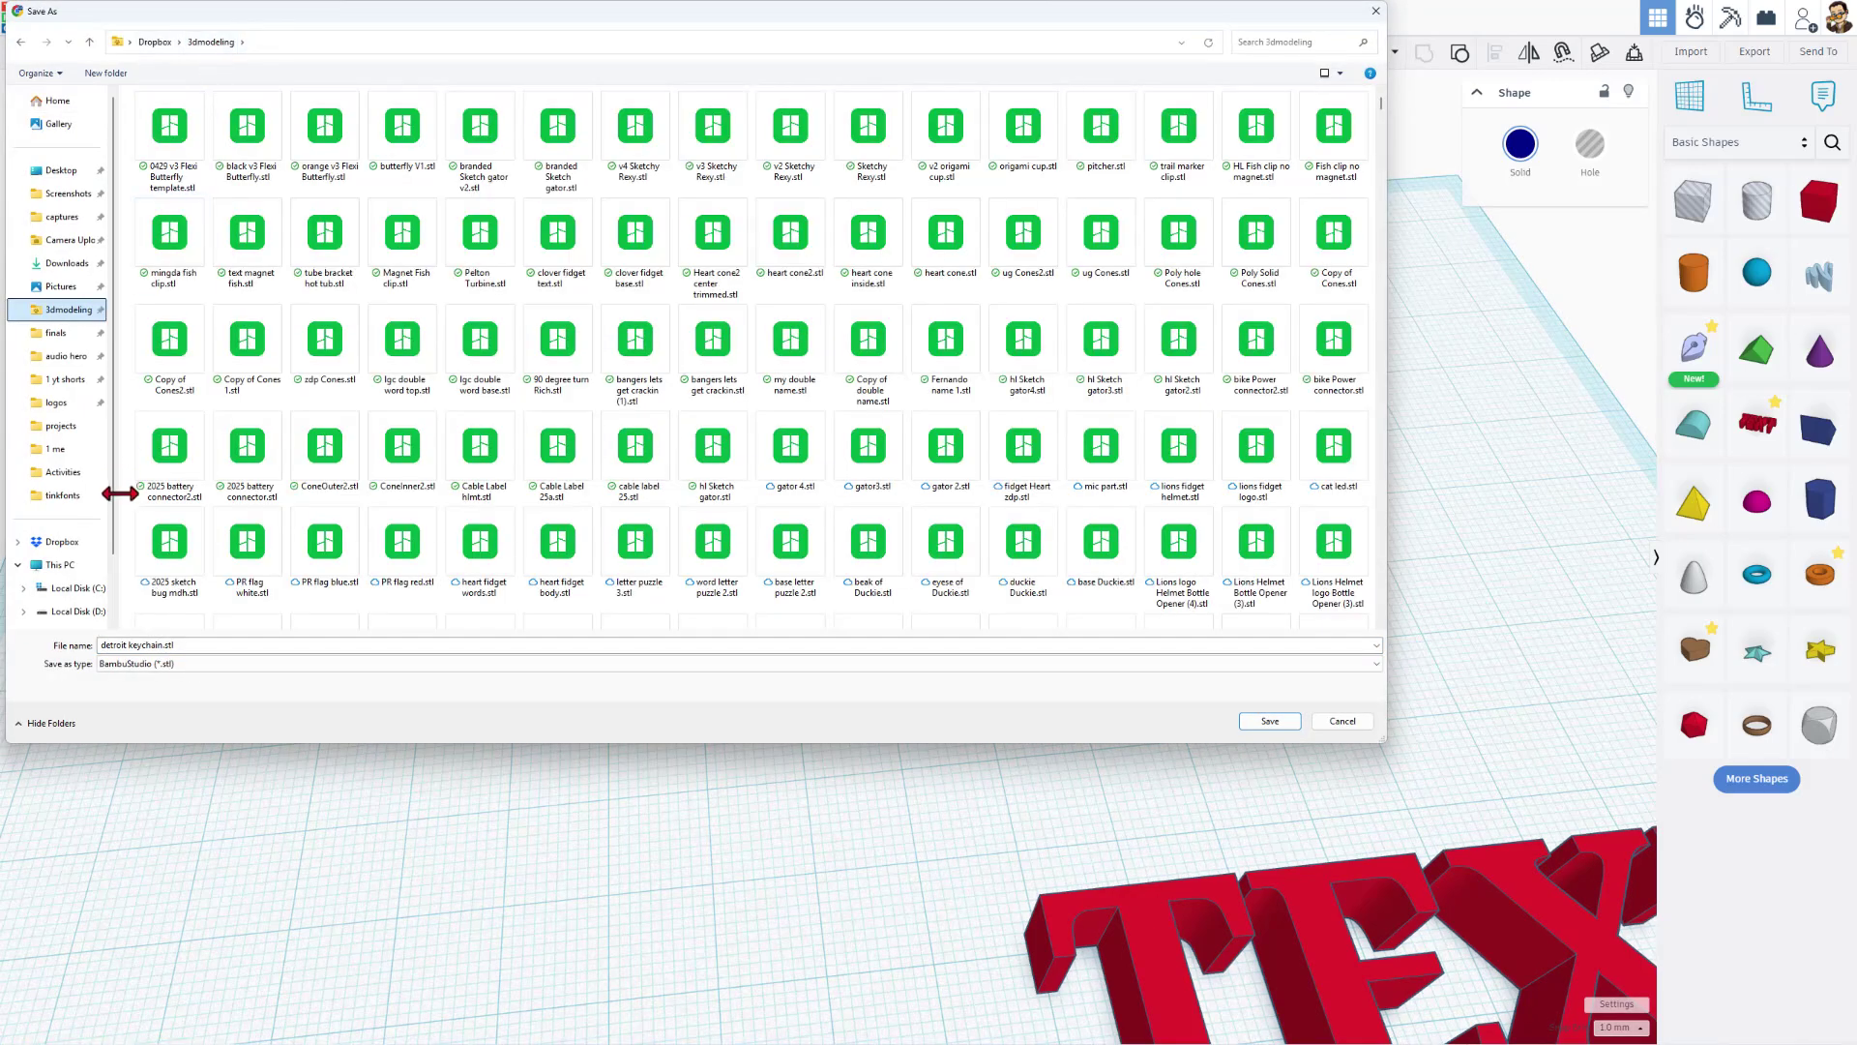
left_click(151, 644)
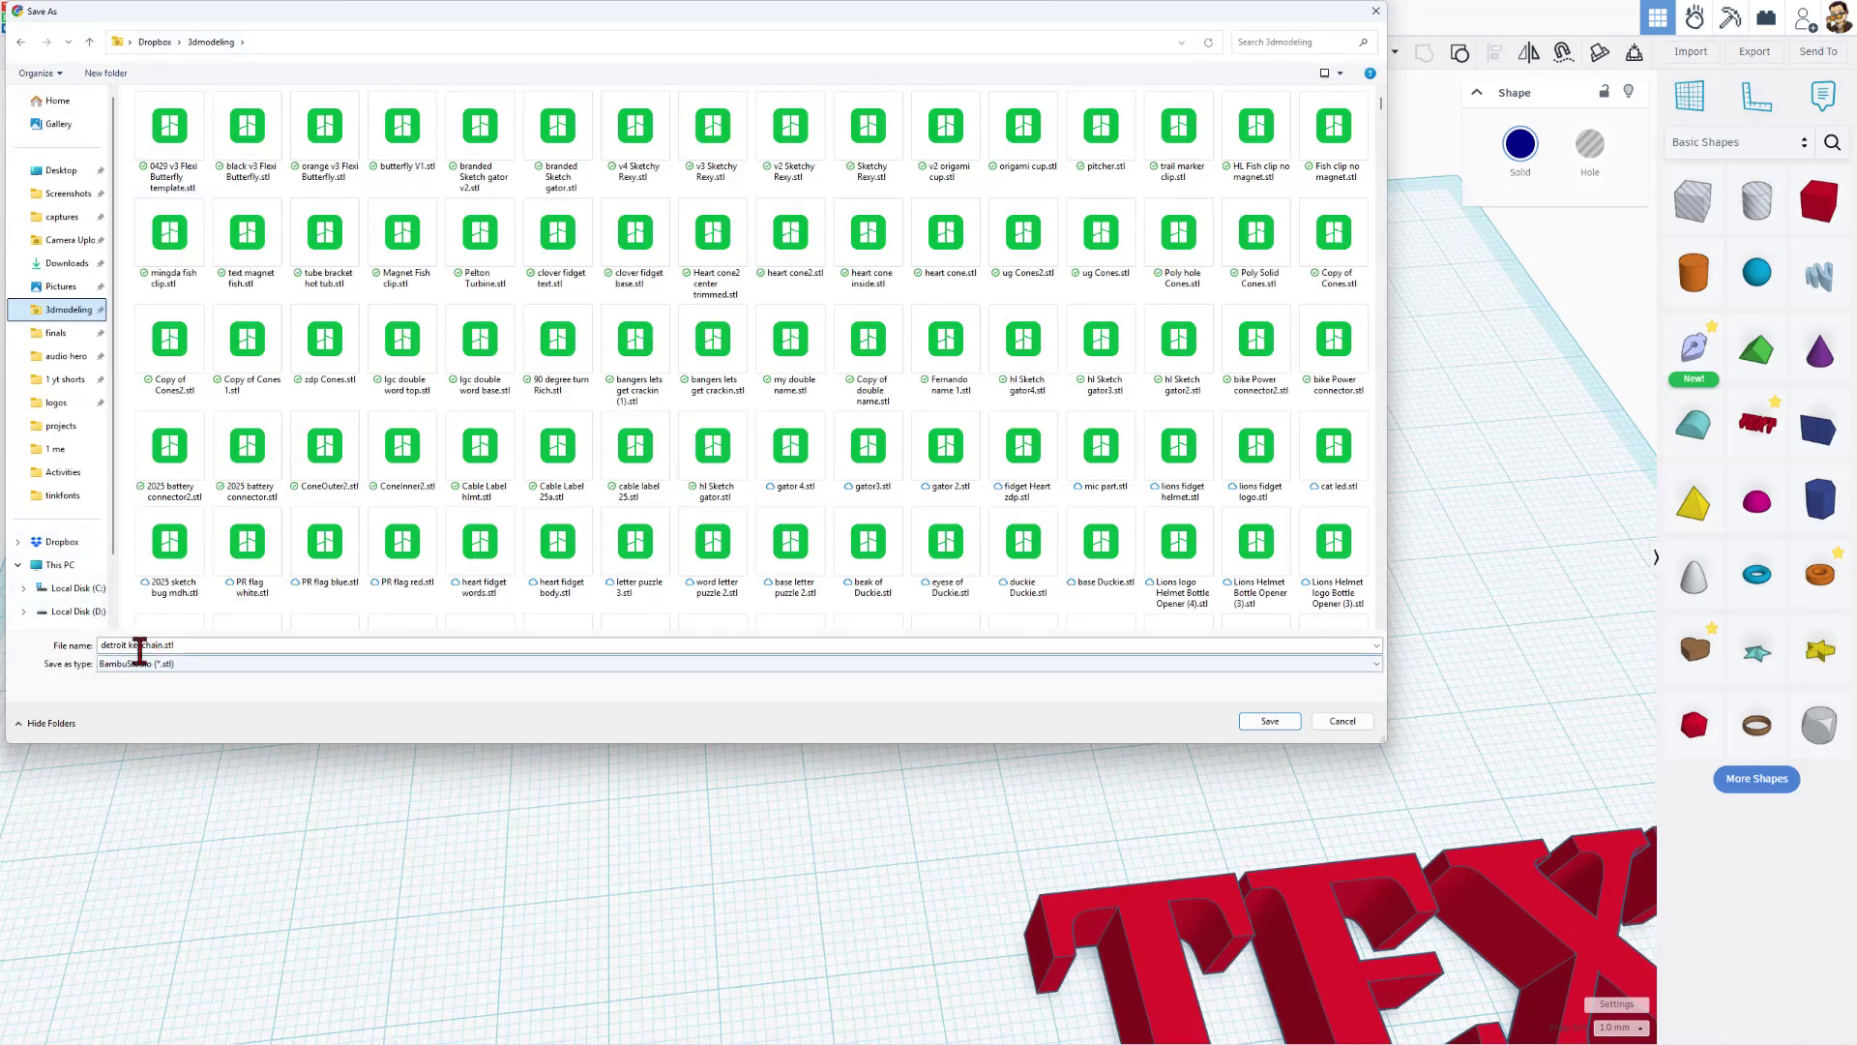
double_click(157, 645)
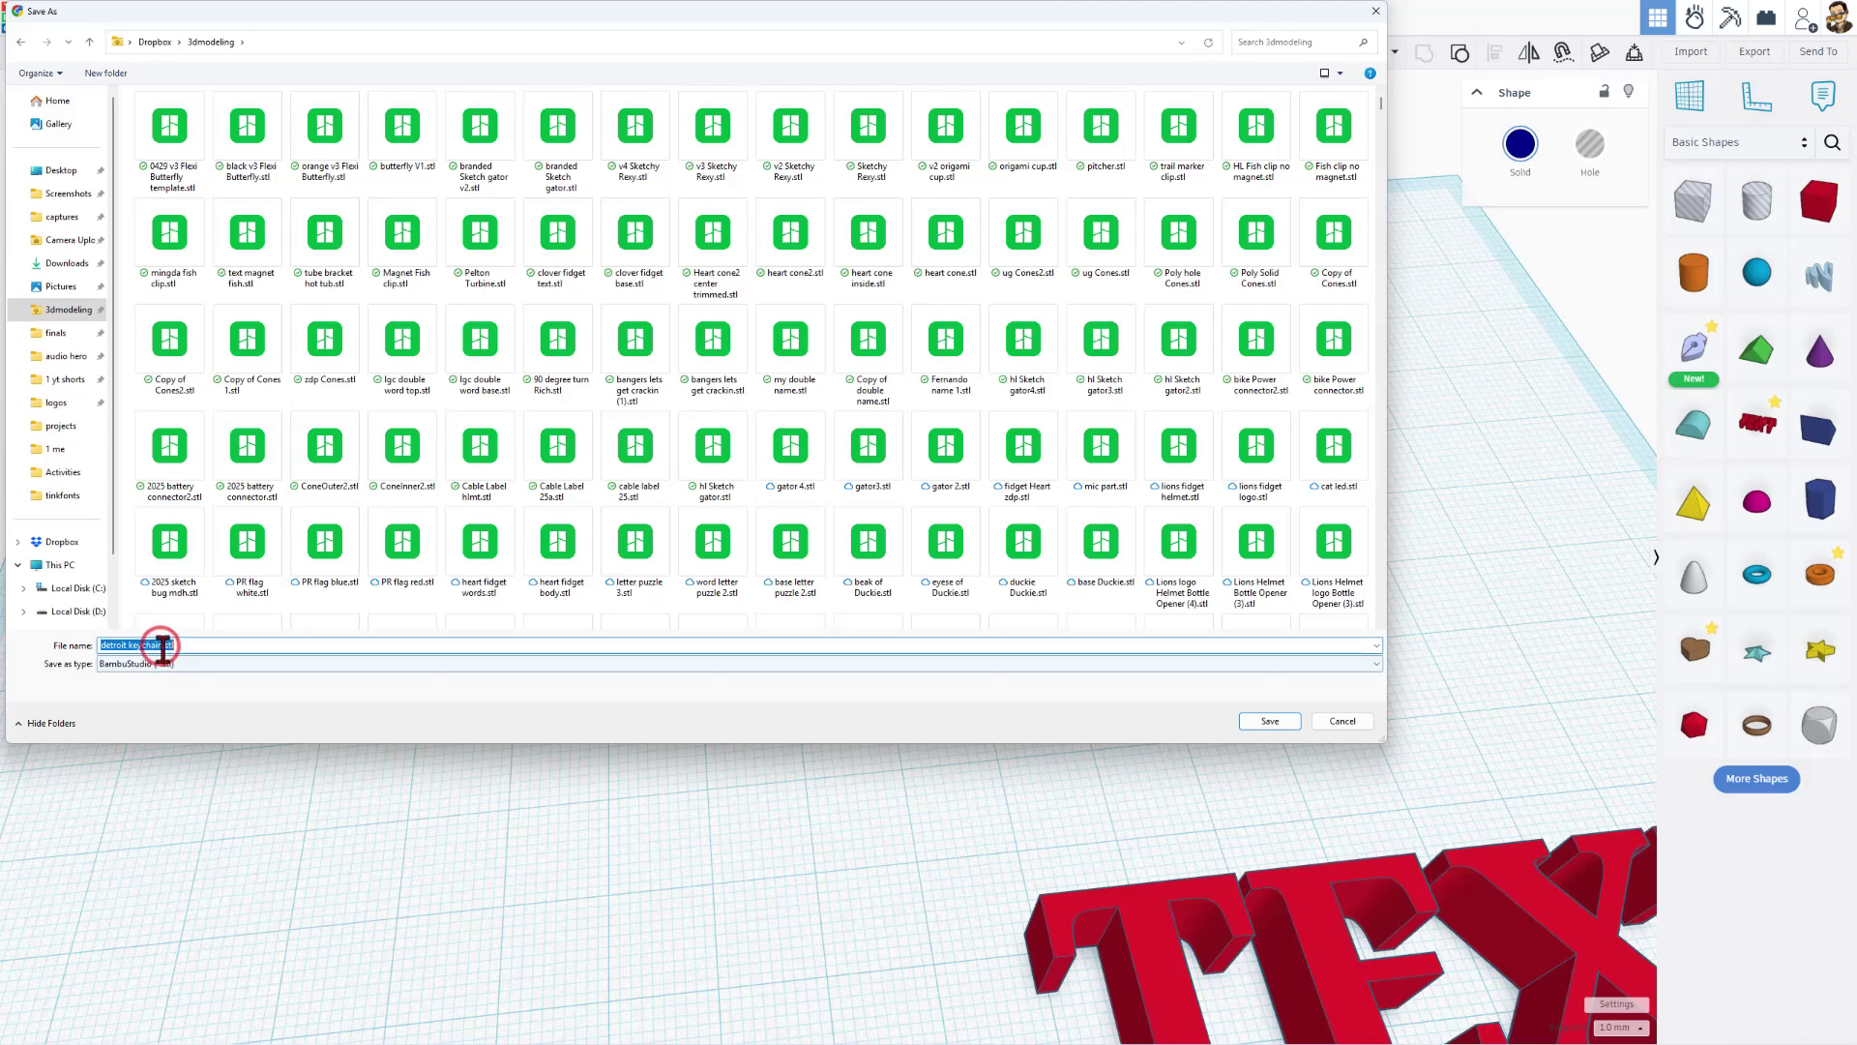
left_click(159, 644)
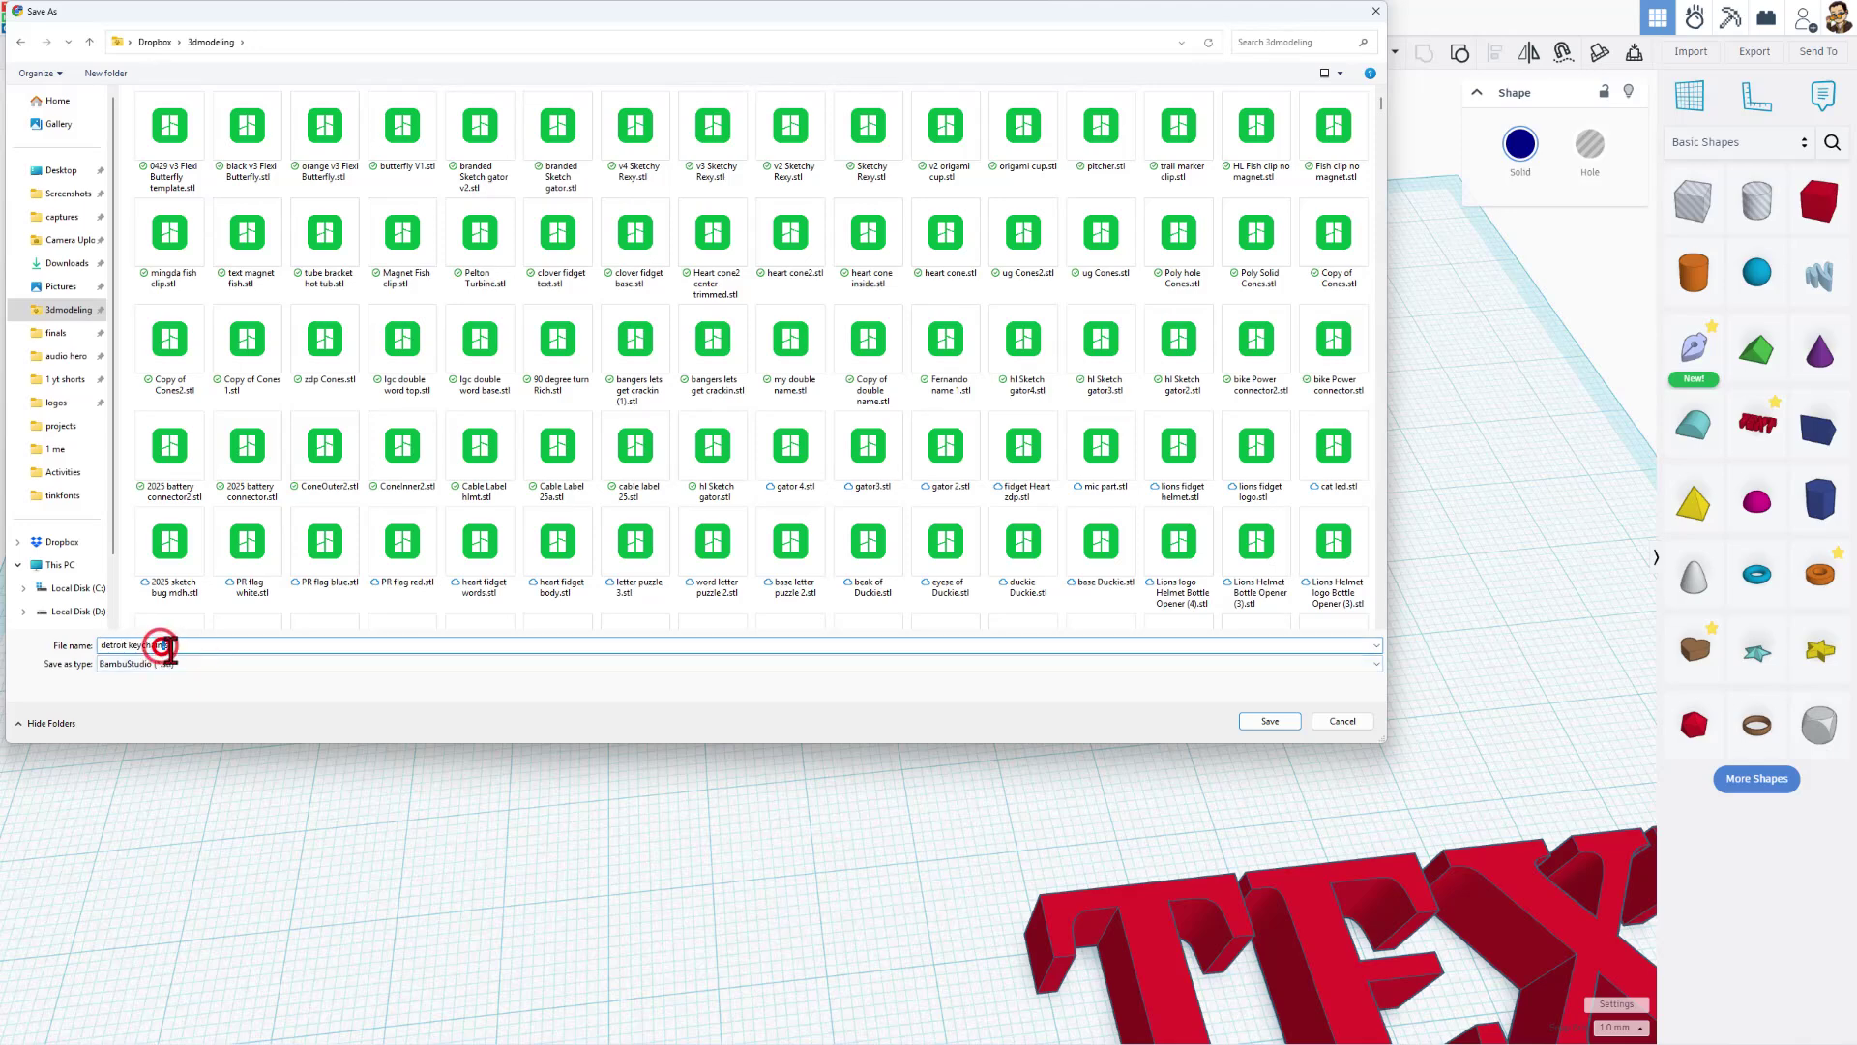
left_click(1254, 720)
left_click(1101, 355)
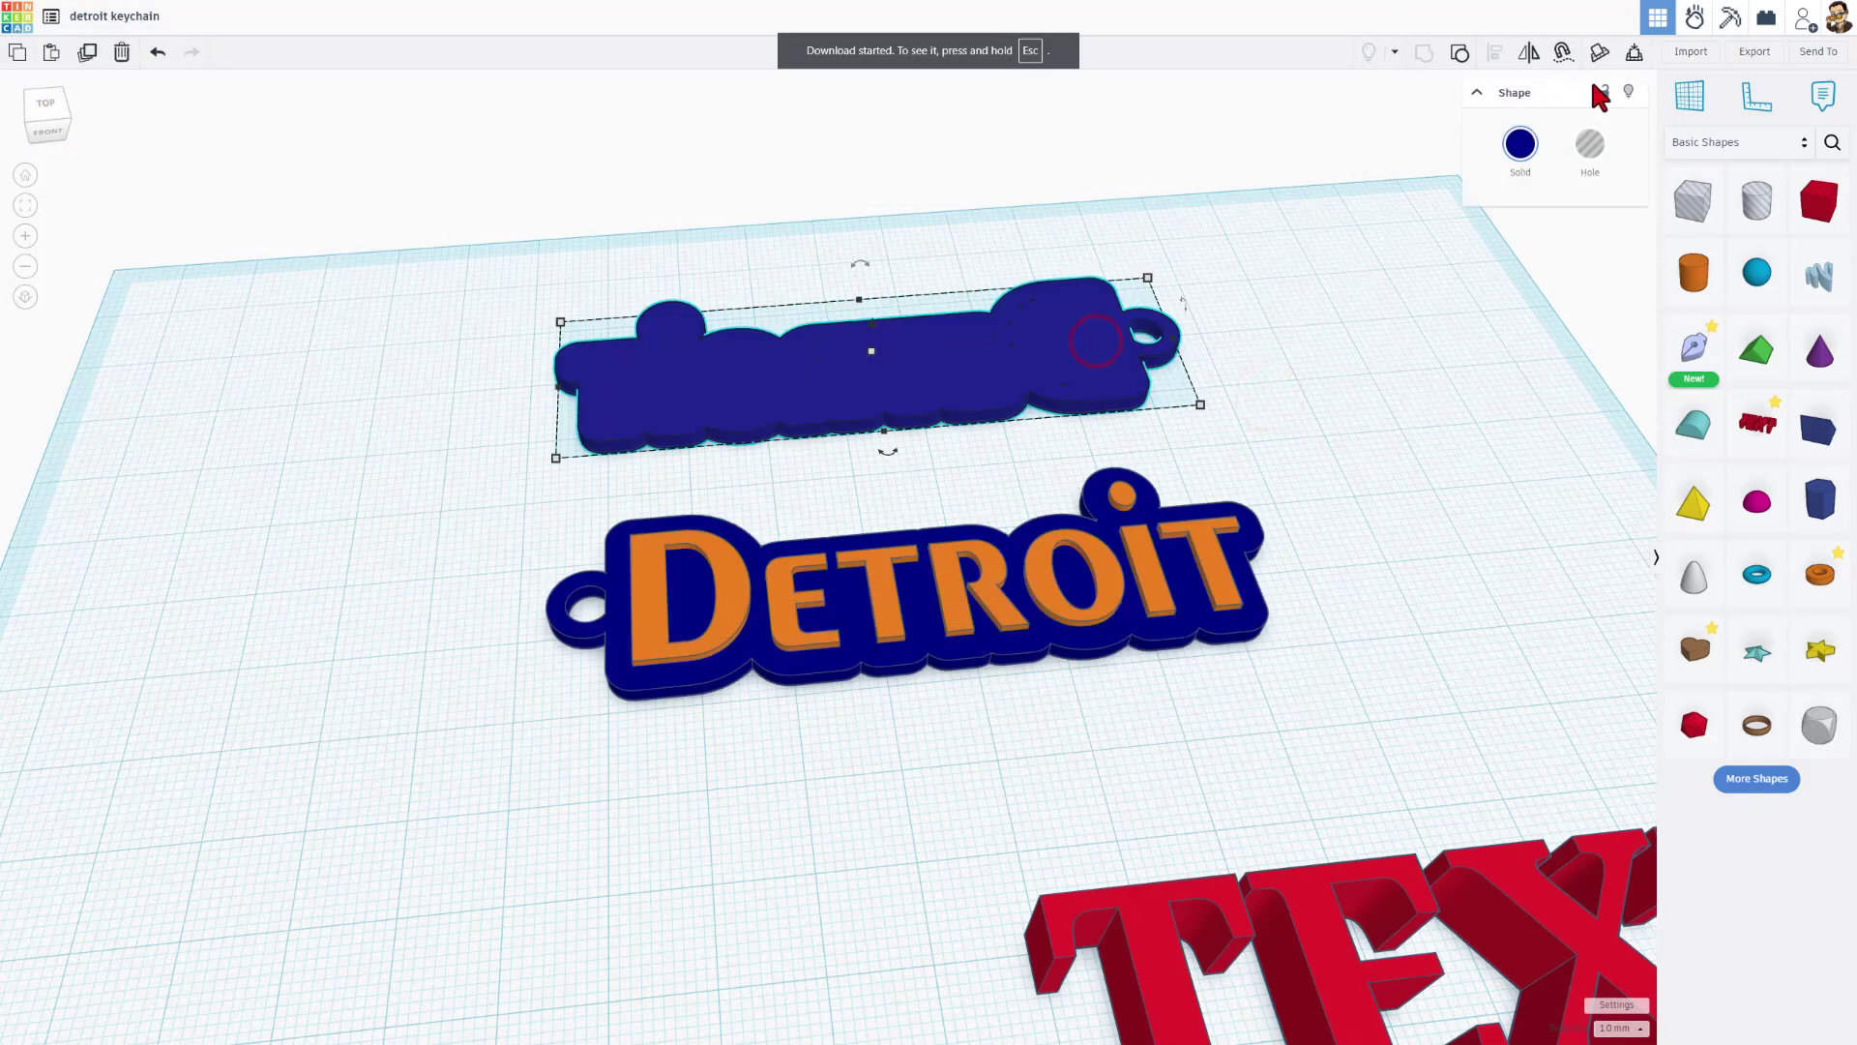
left_click(1632, 91)
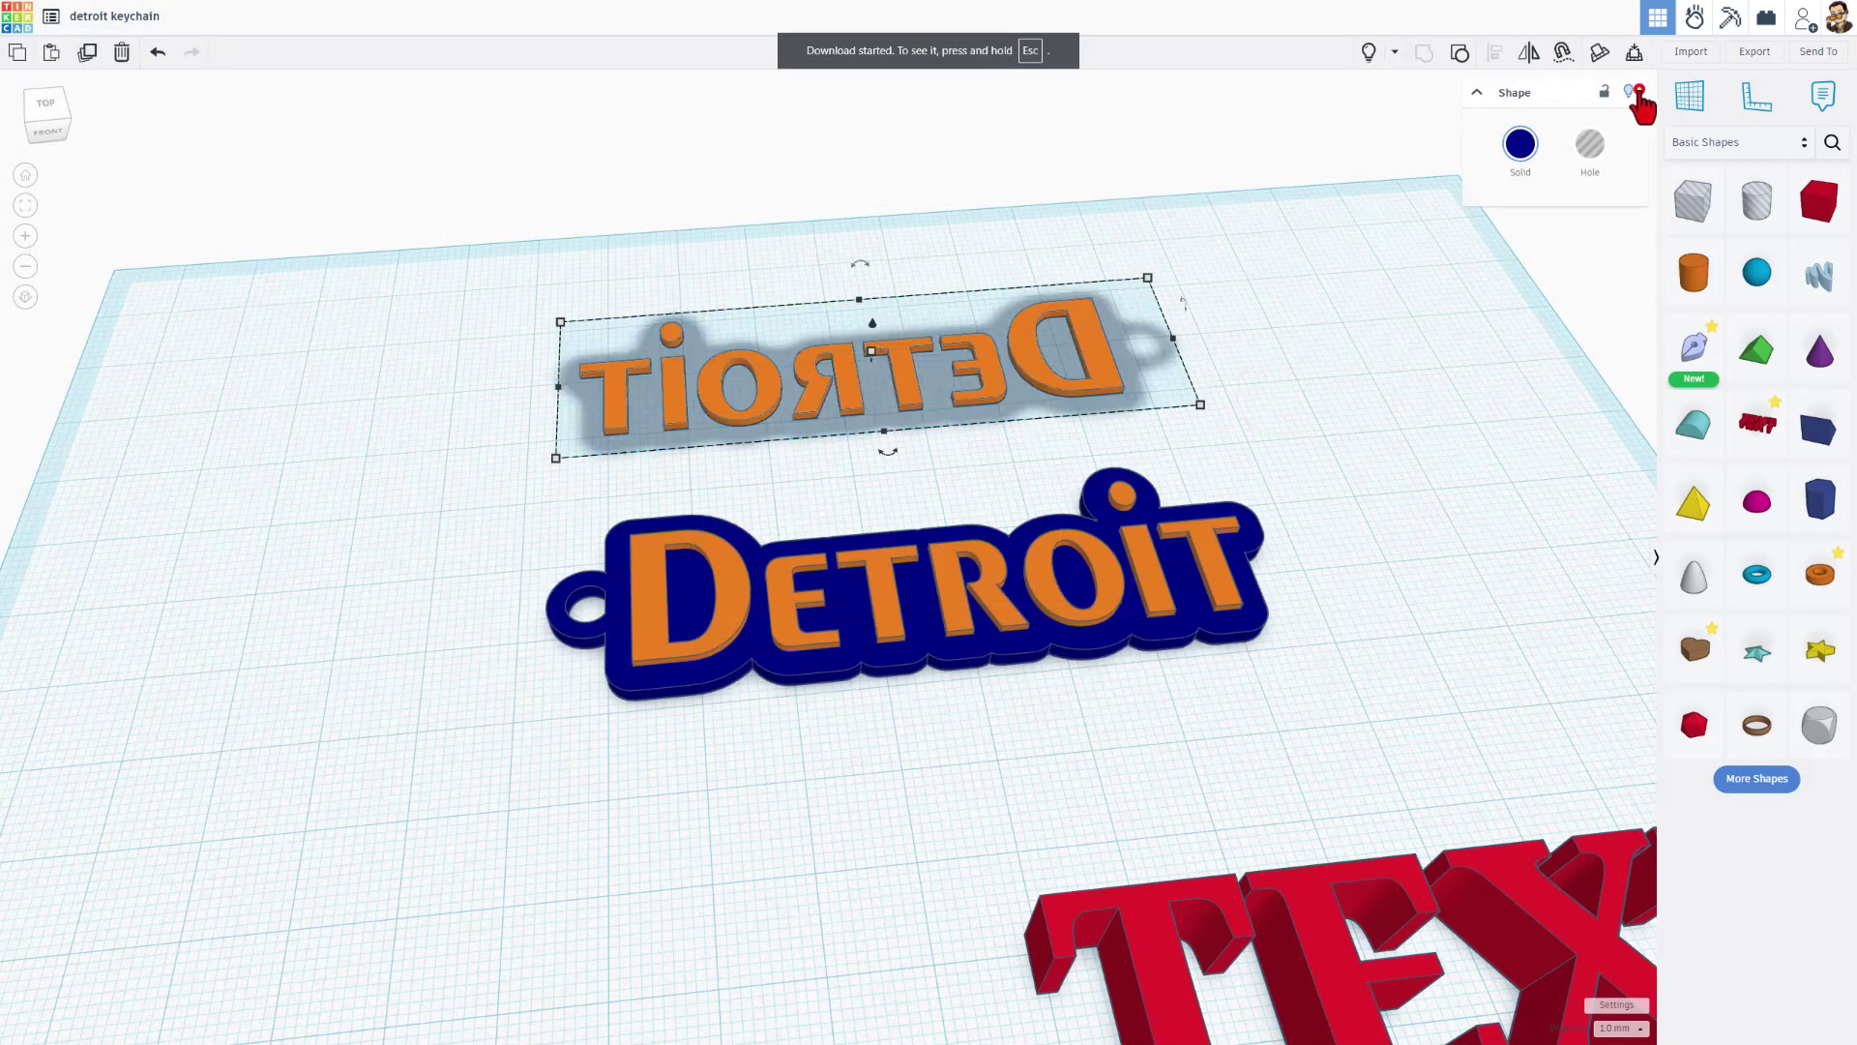
Step: Export only the mirrored orange Detroit letters as 'detroit keychain words.stl'
left_click(913, 387)
left_click(1758, 48)
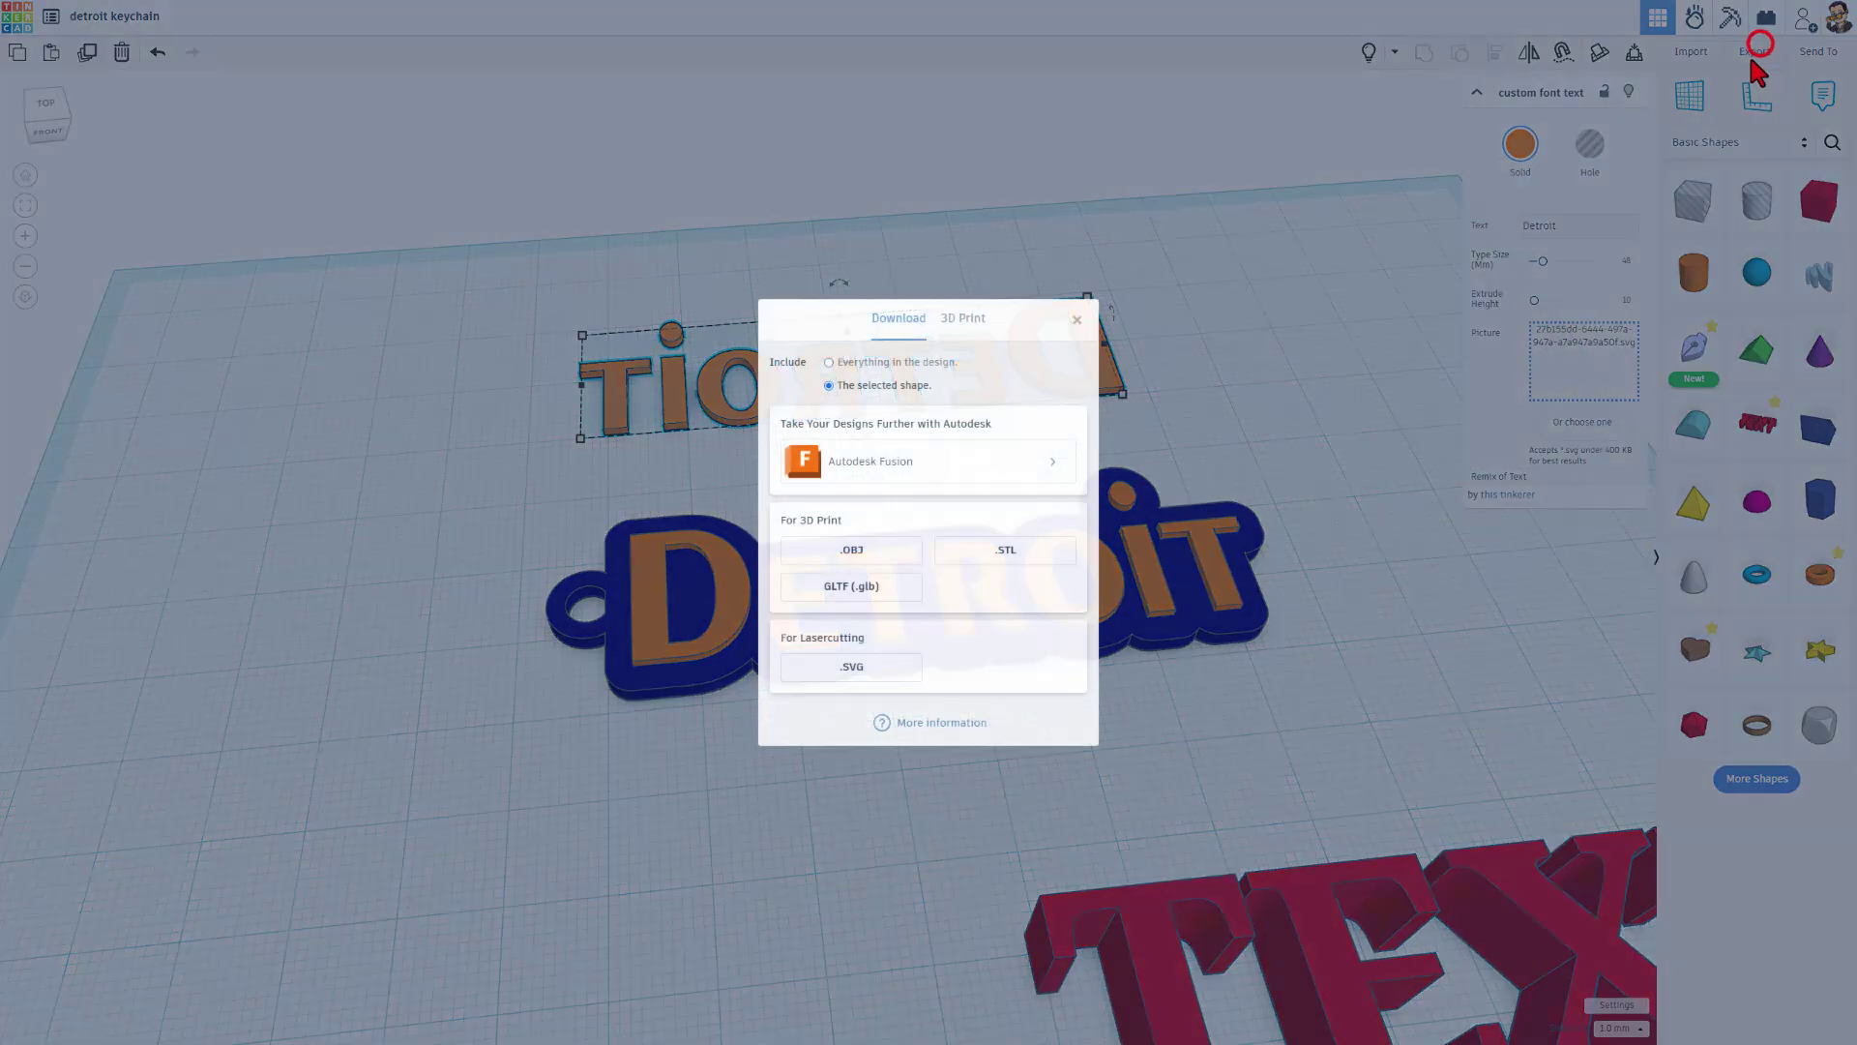
left_click(999, 555)
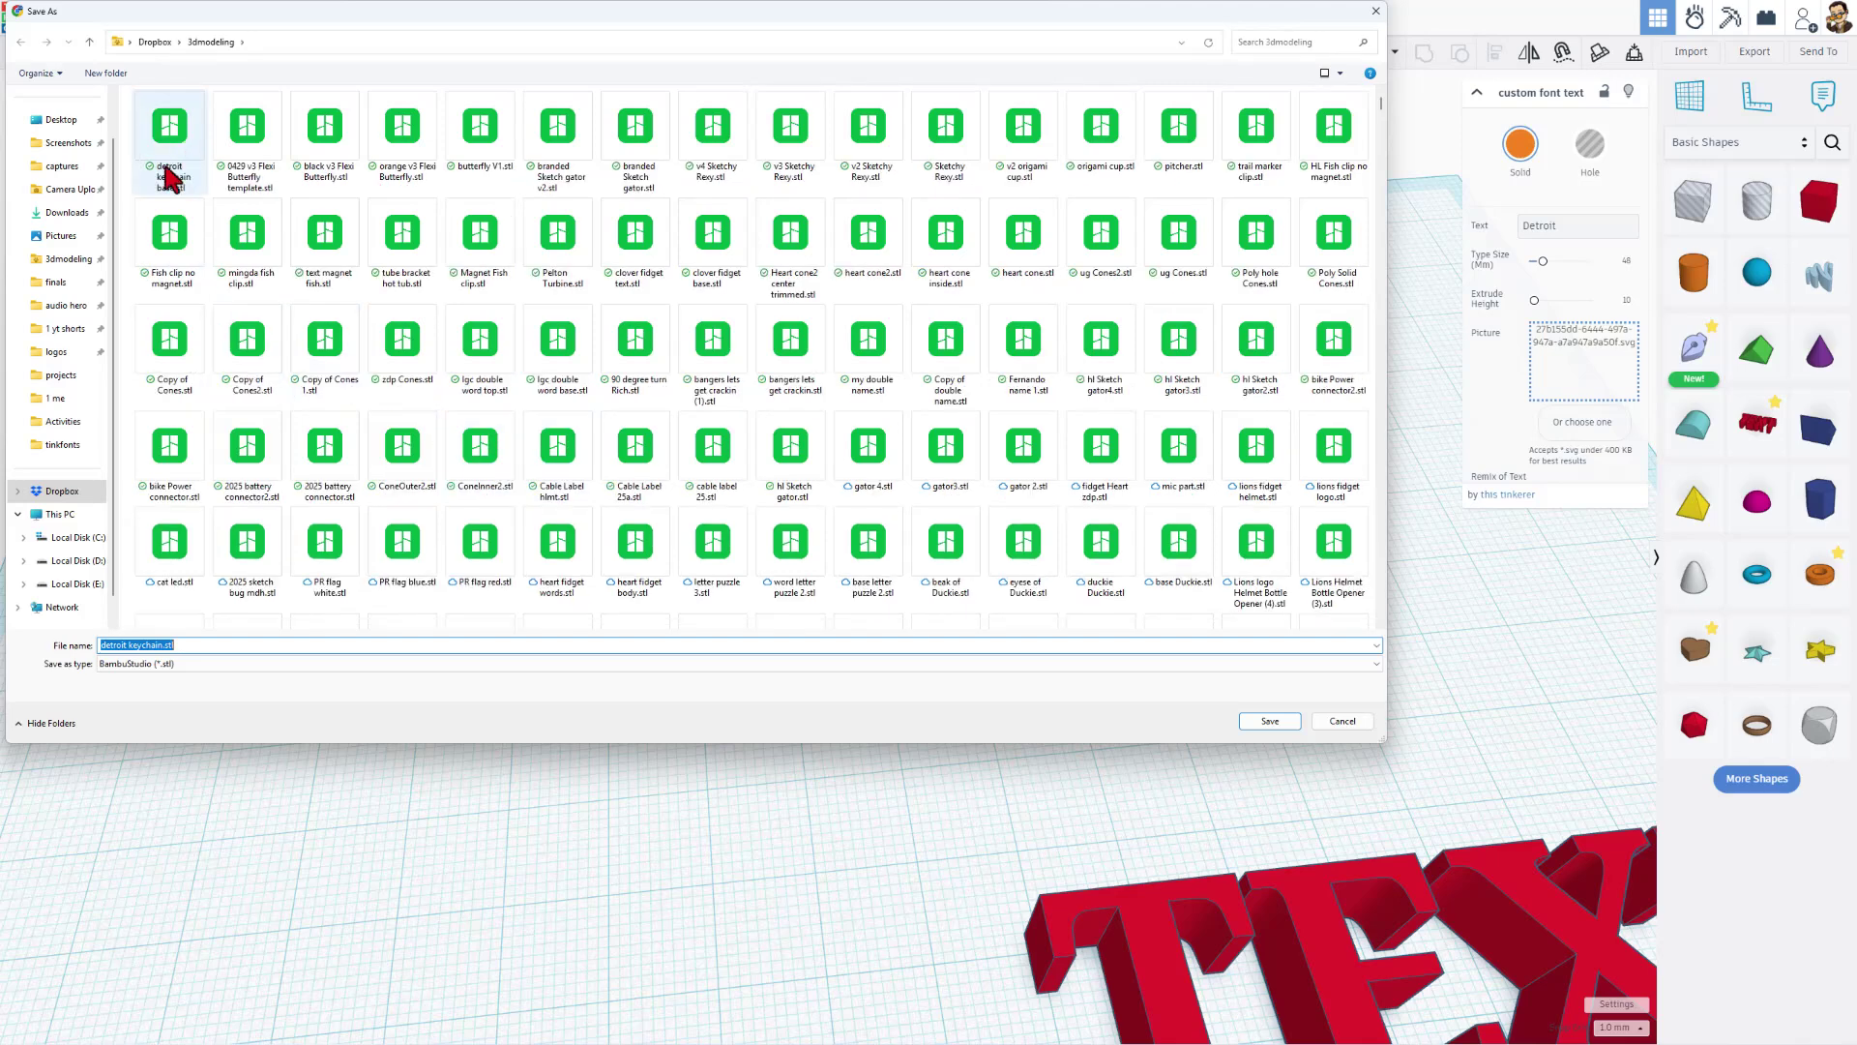
left_click(161, 648)
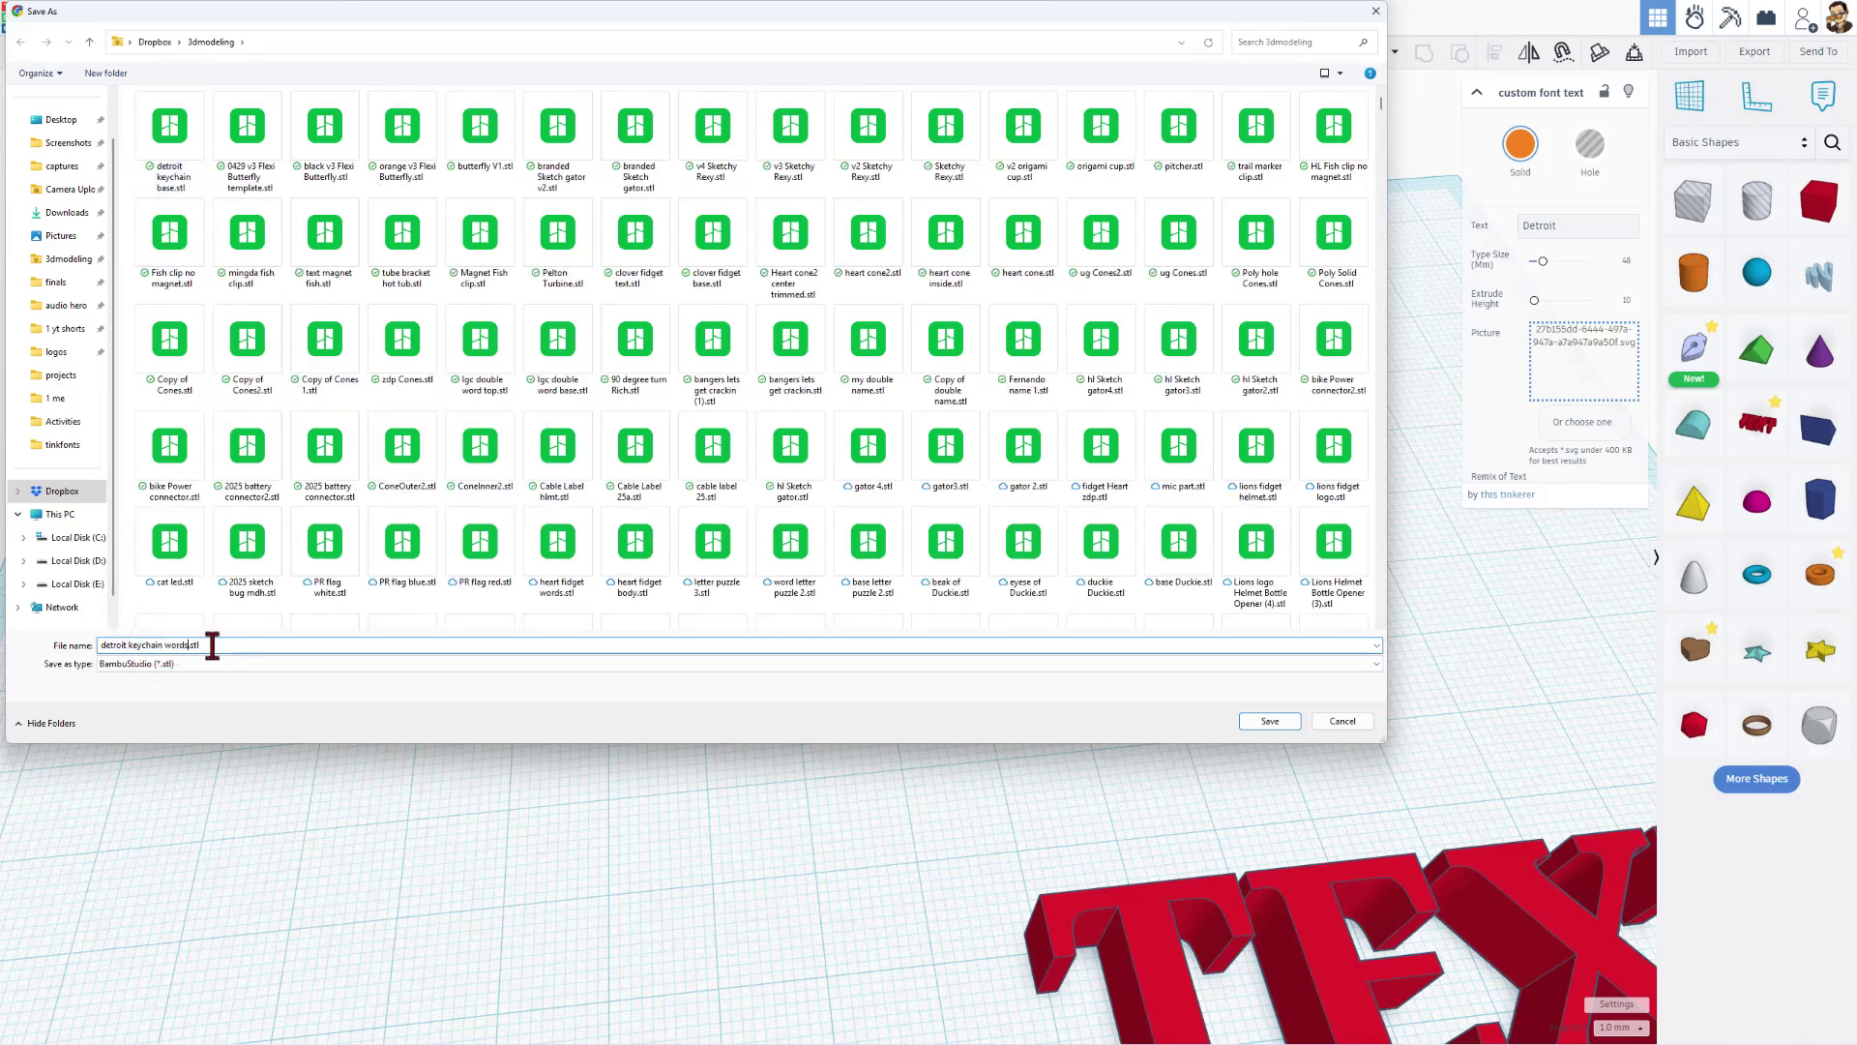
left_click(1270, 722)
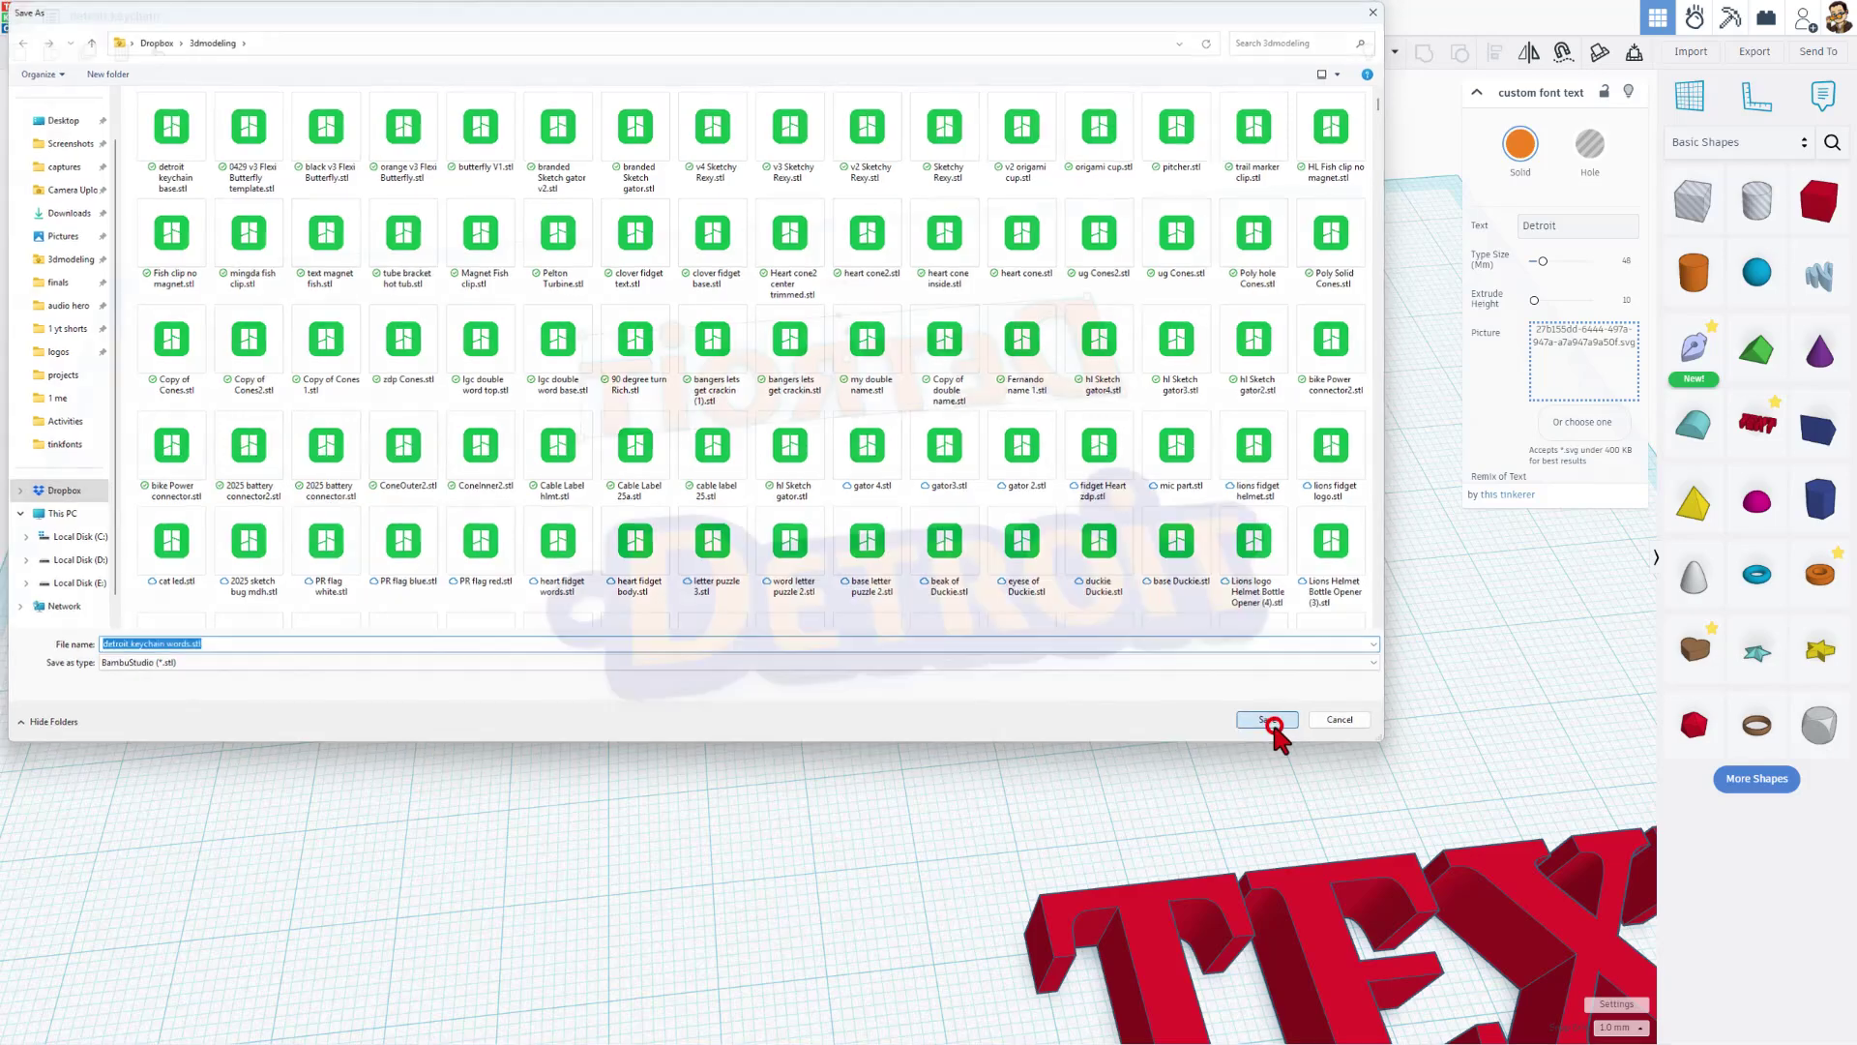
right_click_drag(1097, 698, 1003, 605)
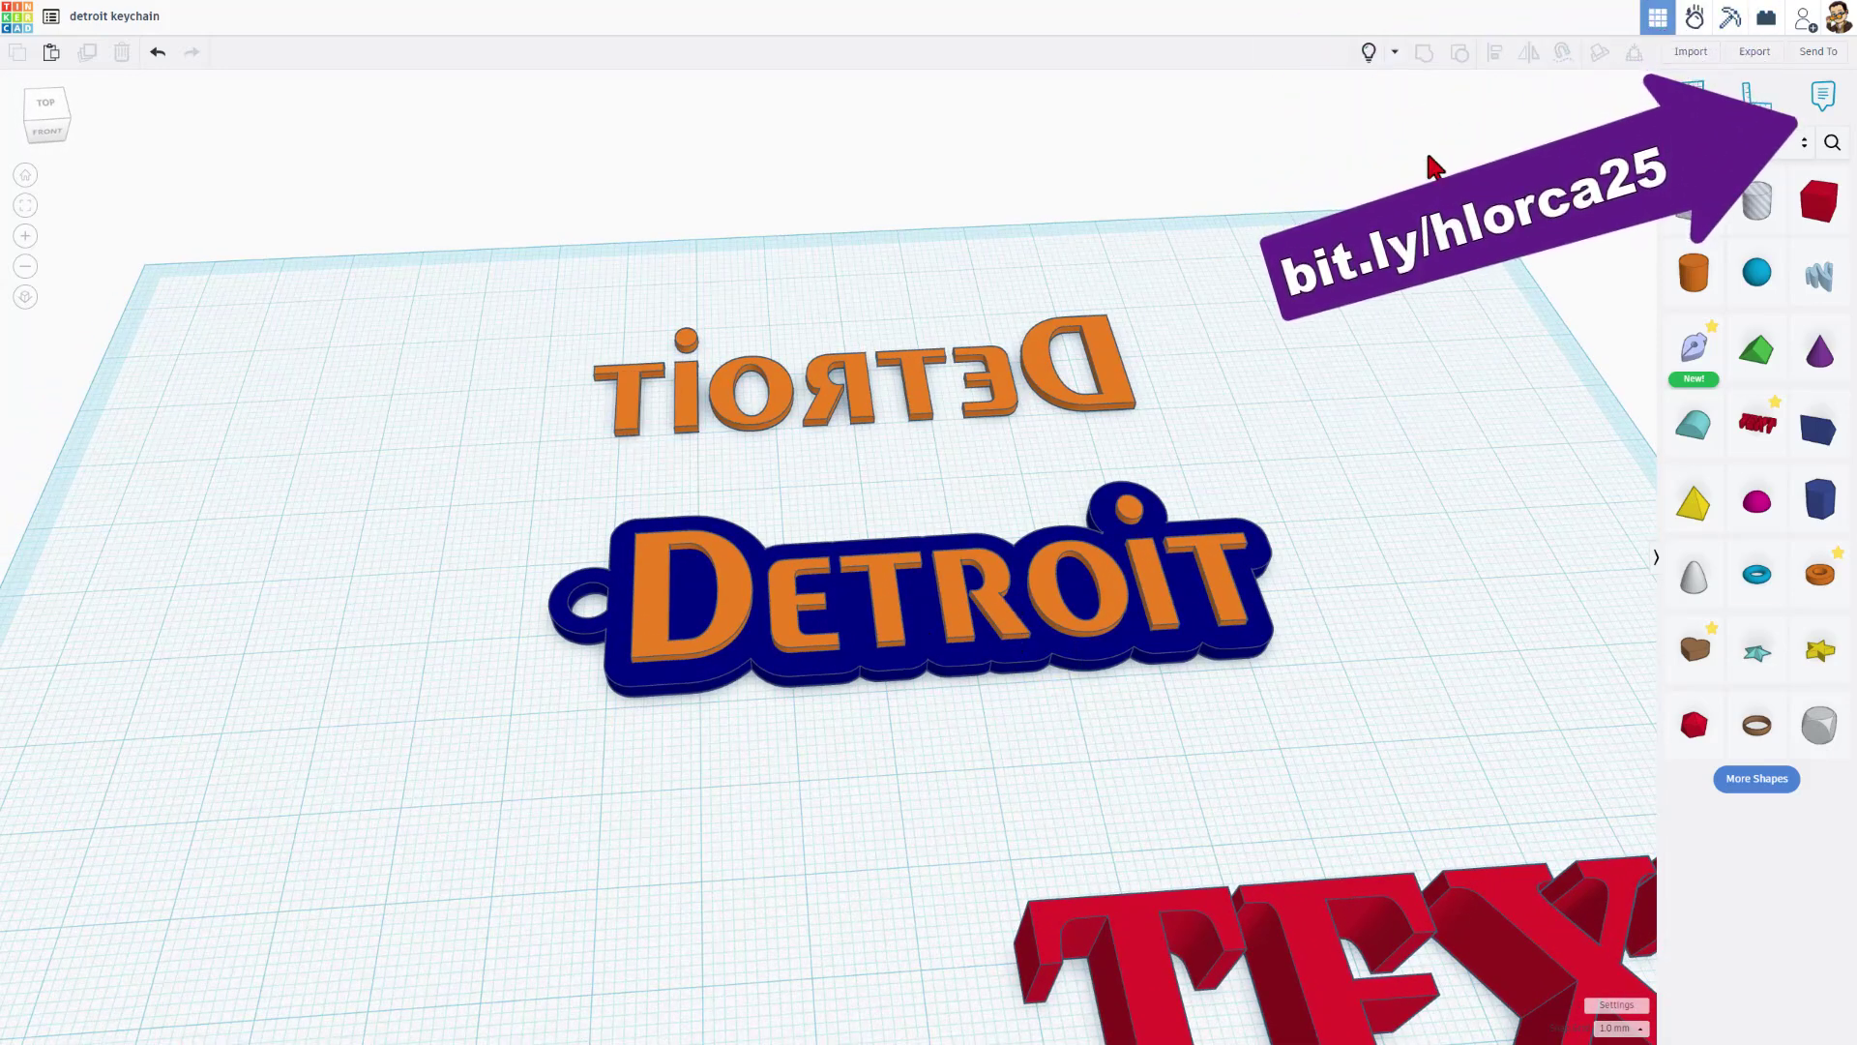
Step: Pin a note reading 'AMS print' beside the flipped blue keychain base
right_click_drag(1436, 166, 1477, 283)
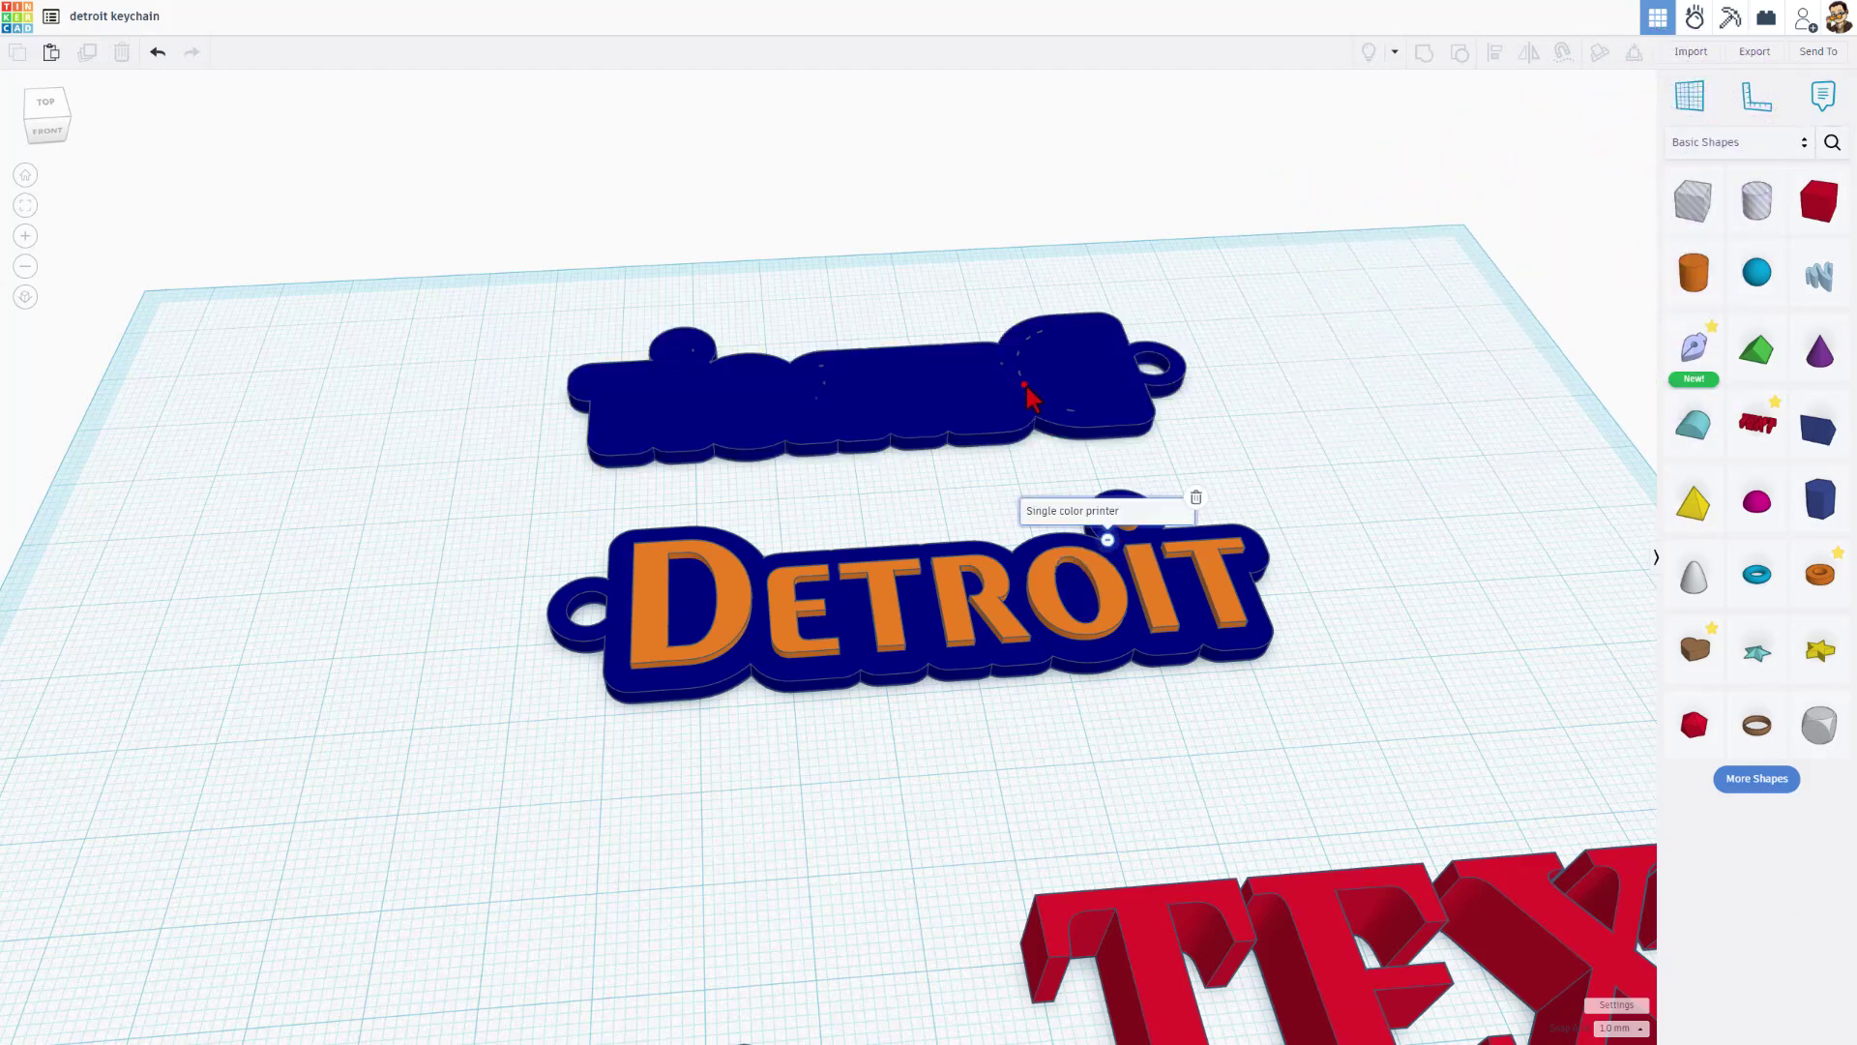
left_click(948, 403)
key("n")
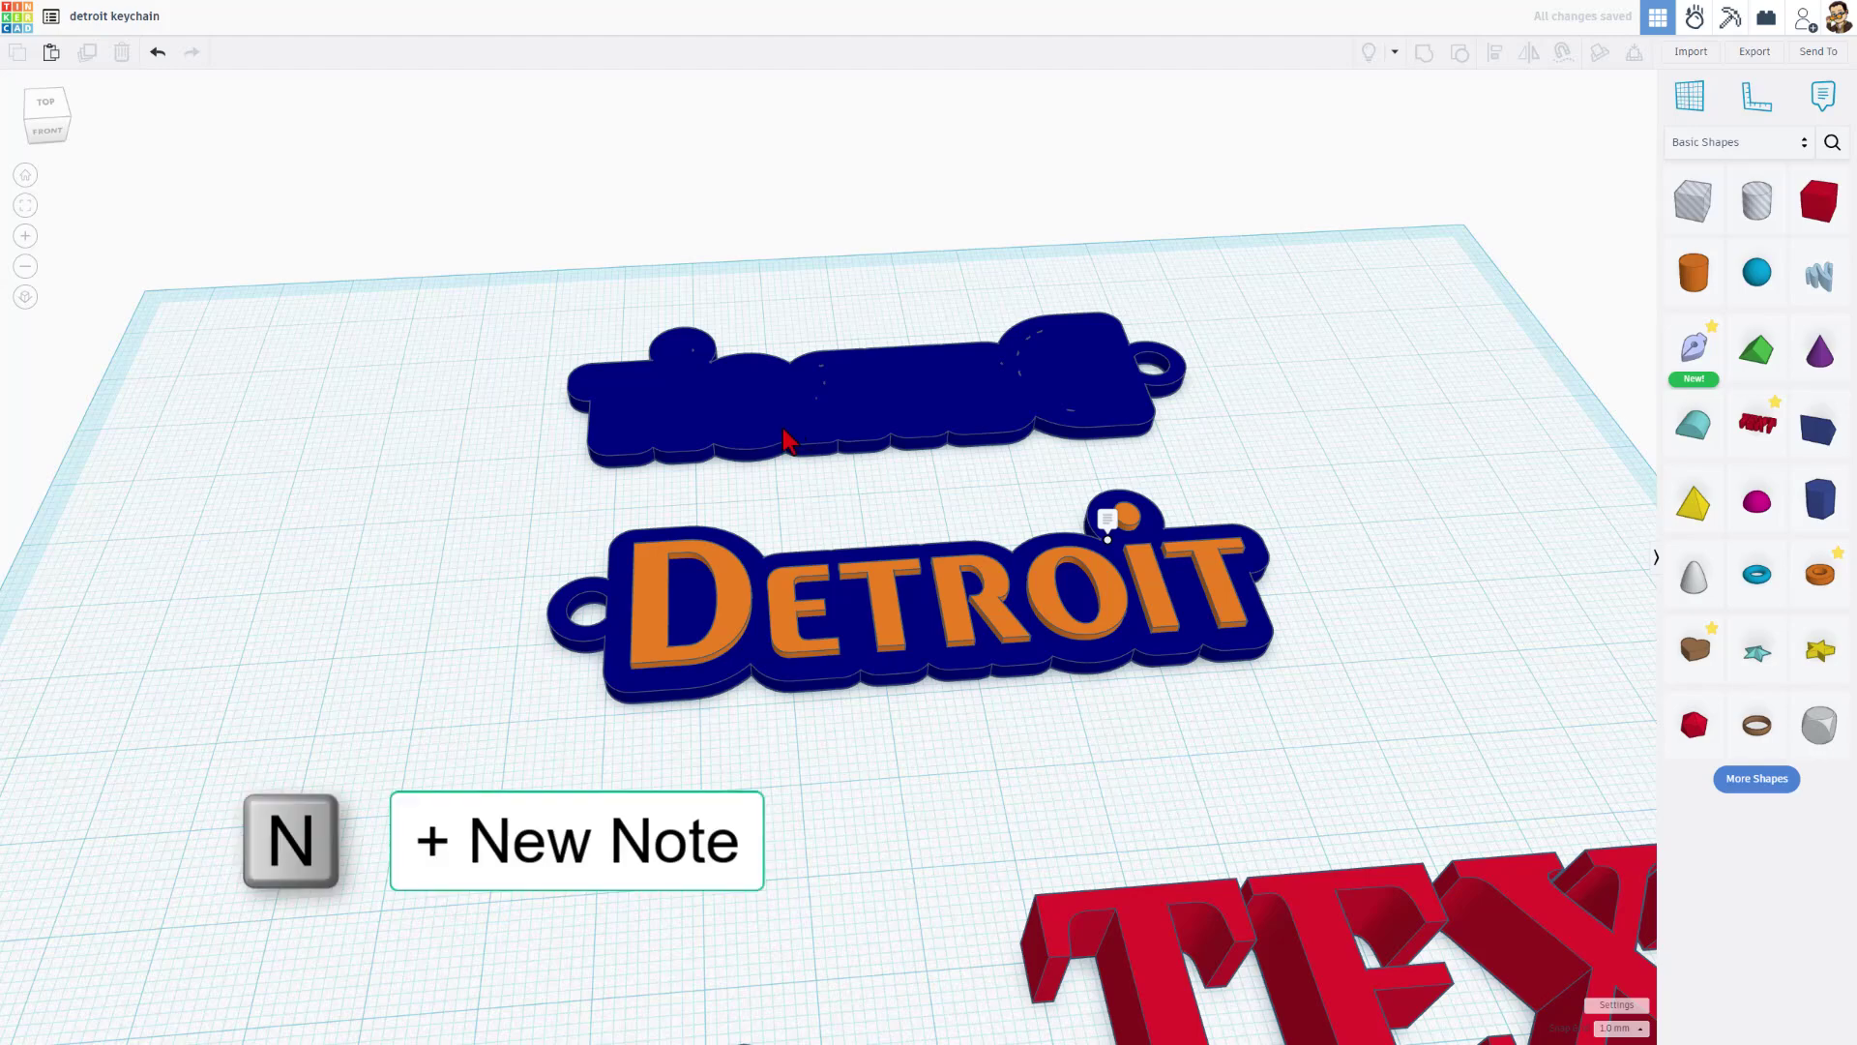
left_click(746, 400)
left_click(744, 370)
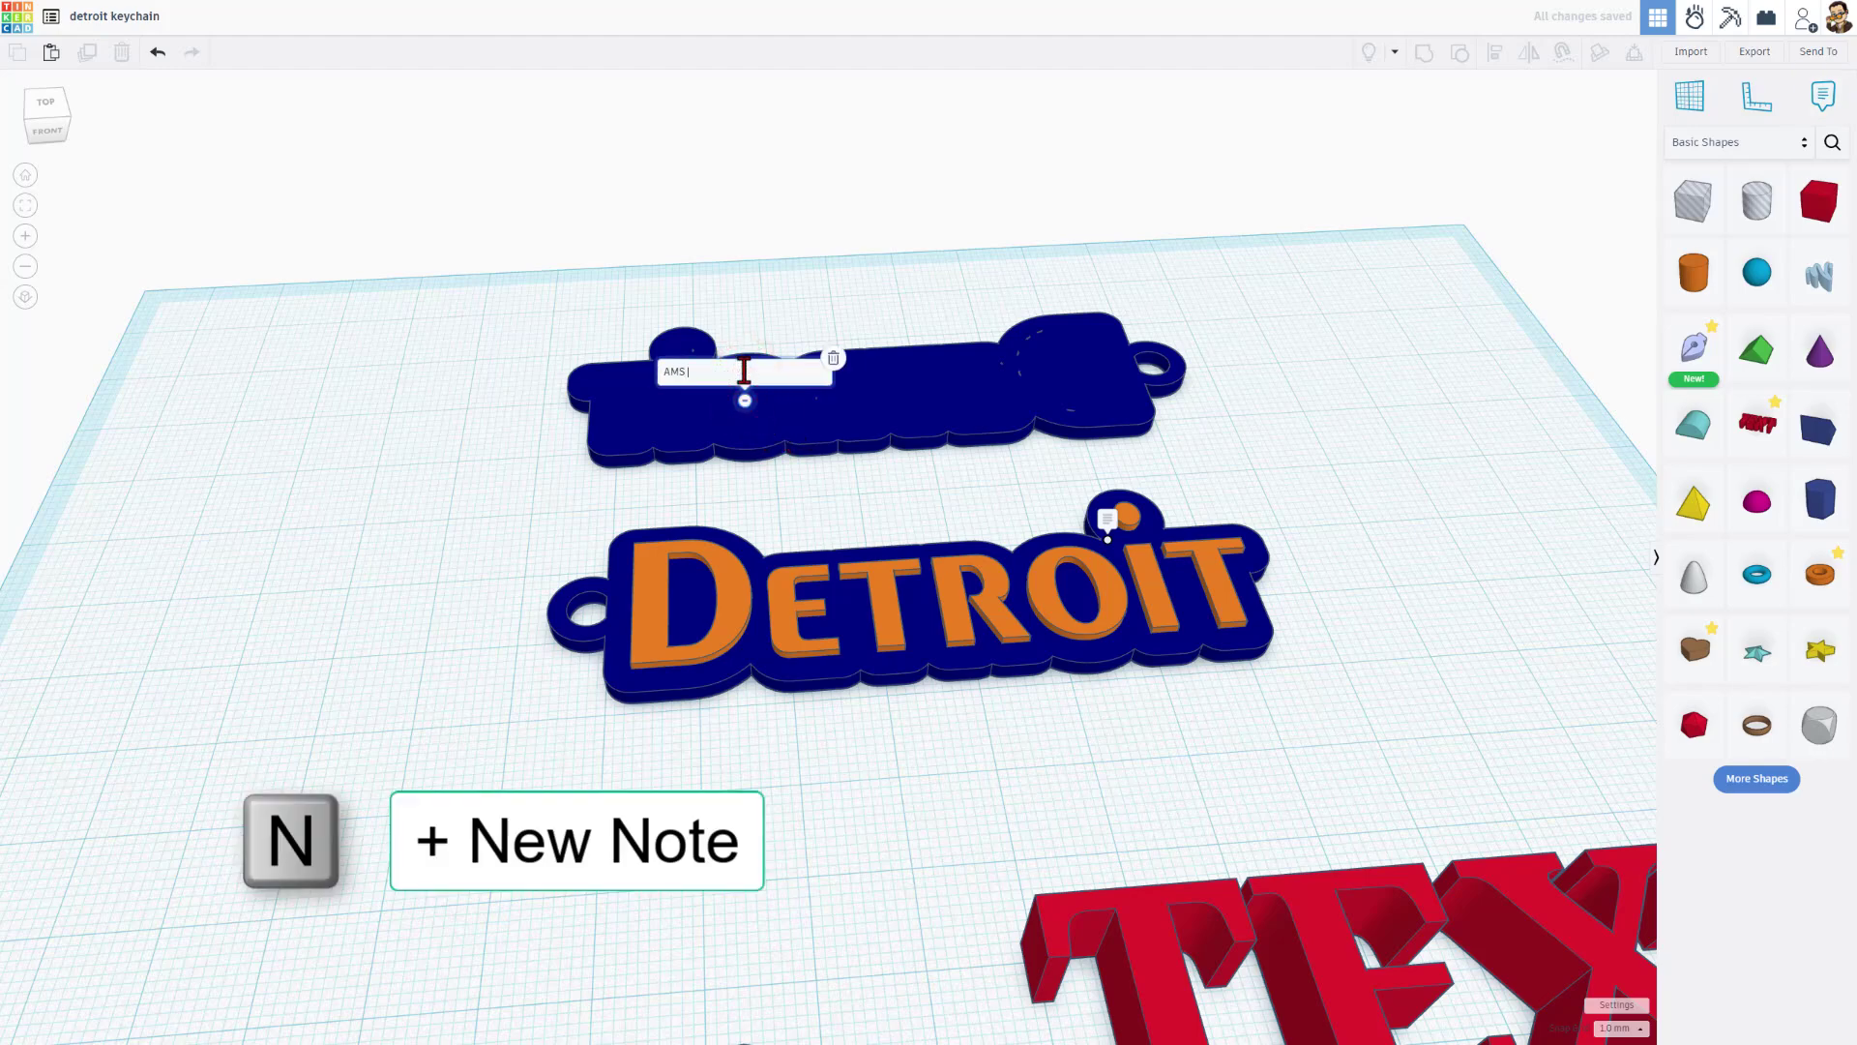
type("AMS print")
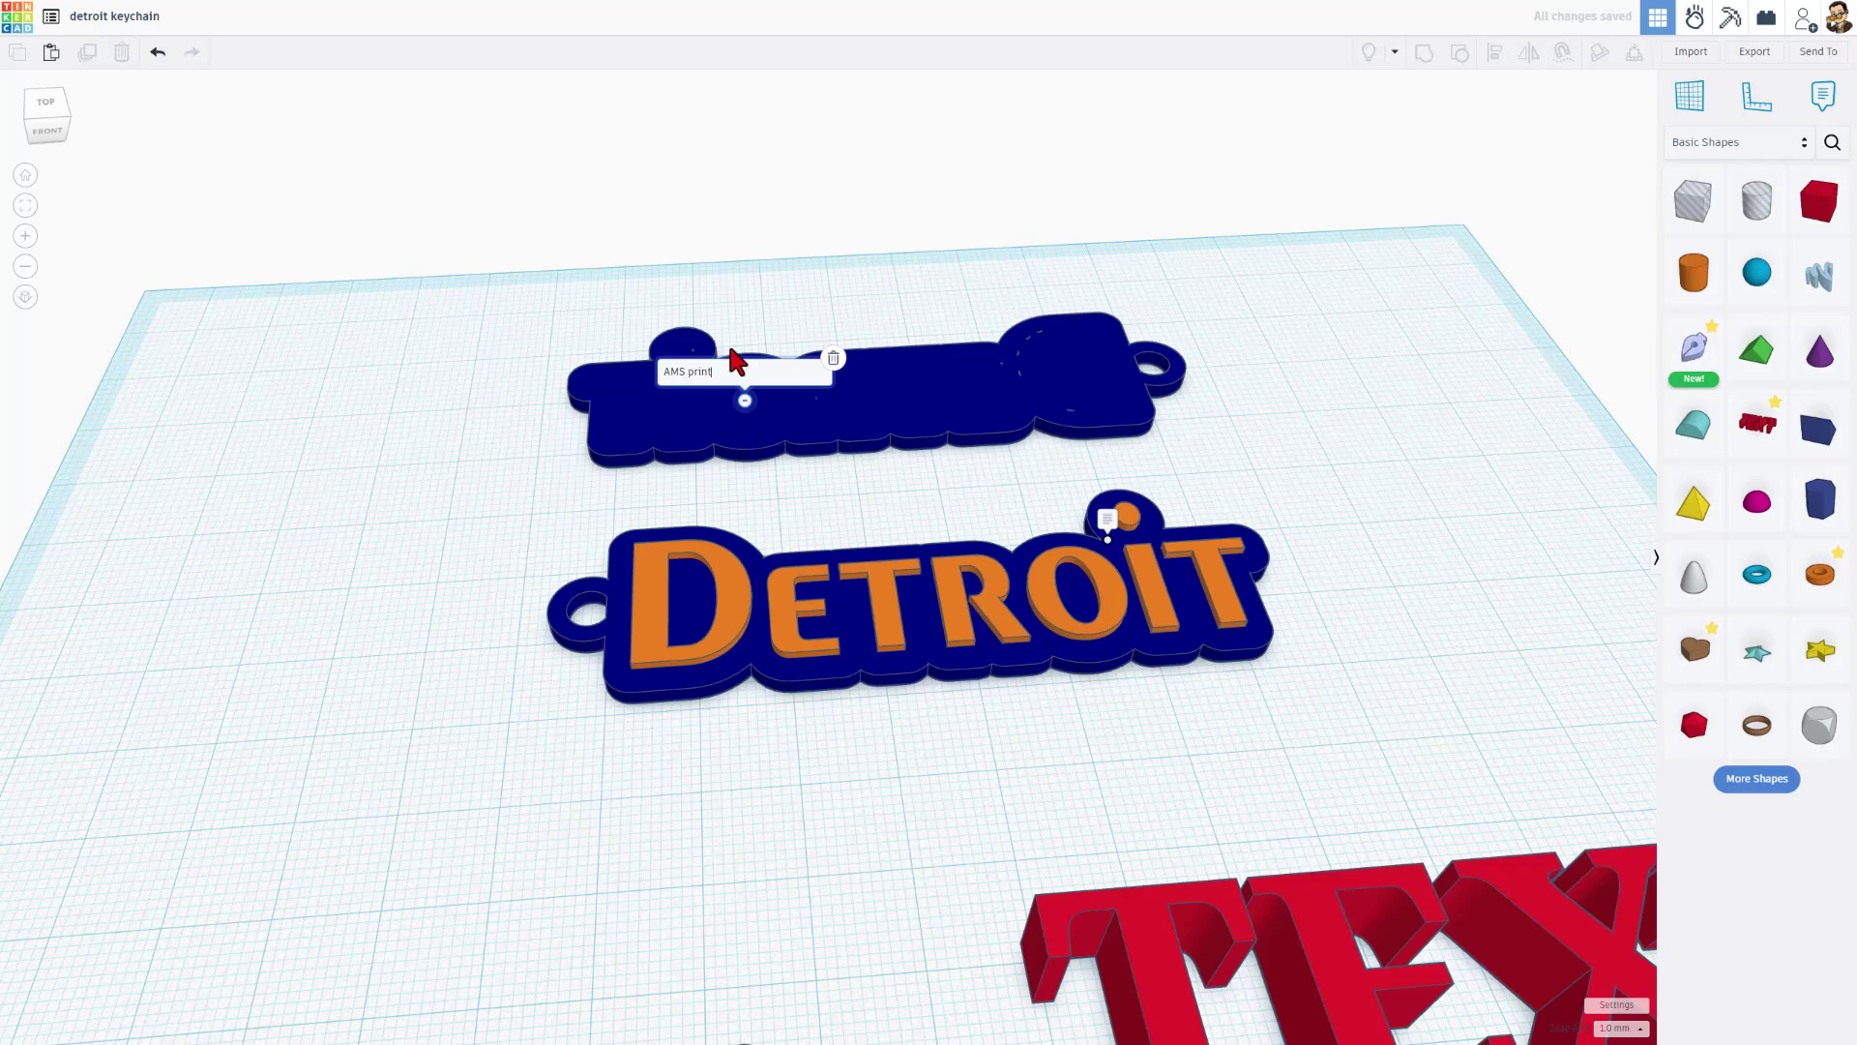
left_click(791, 284)
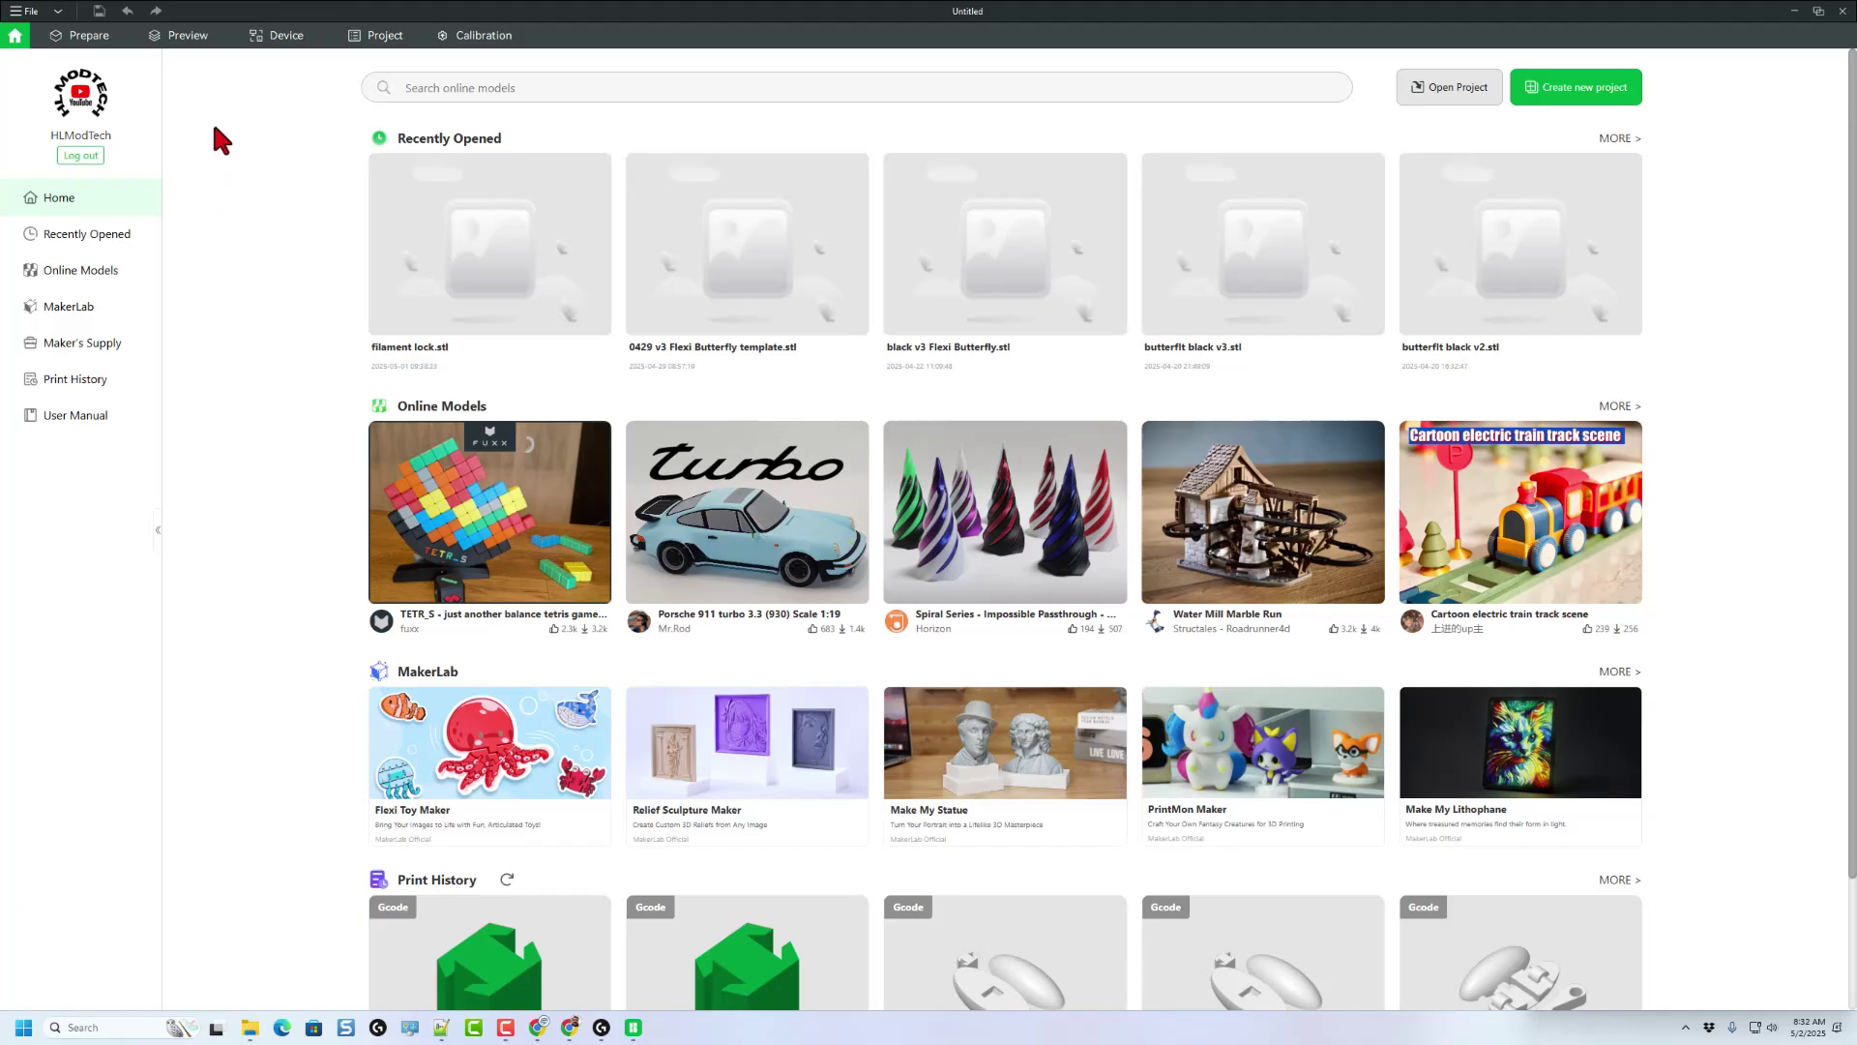
Step: In a new project, import both detroit keychain STLs together as one multi-part object
left_click(1588, 89)
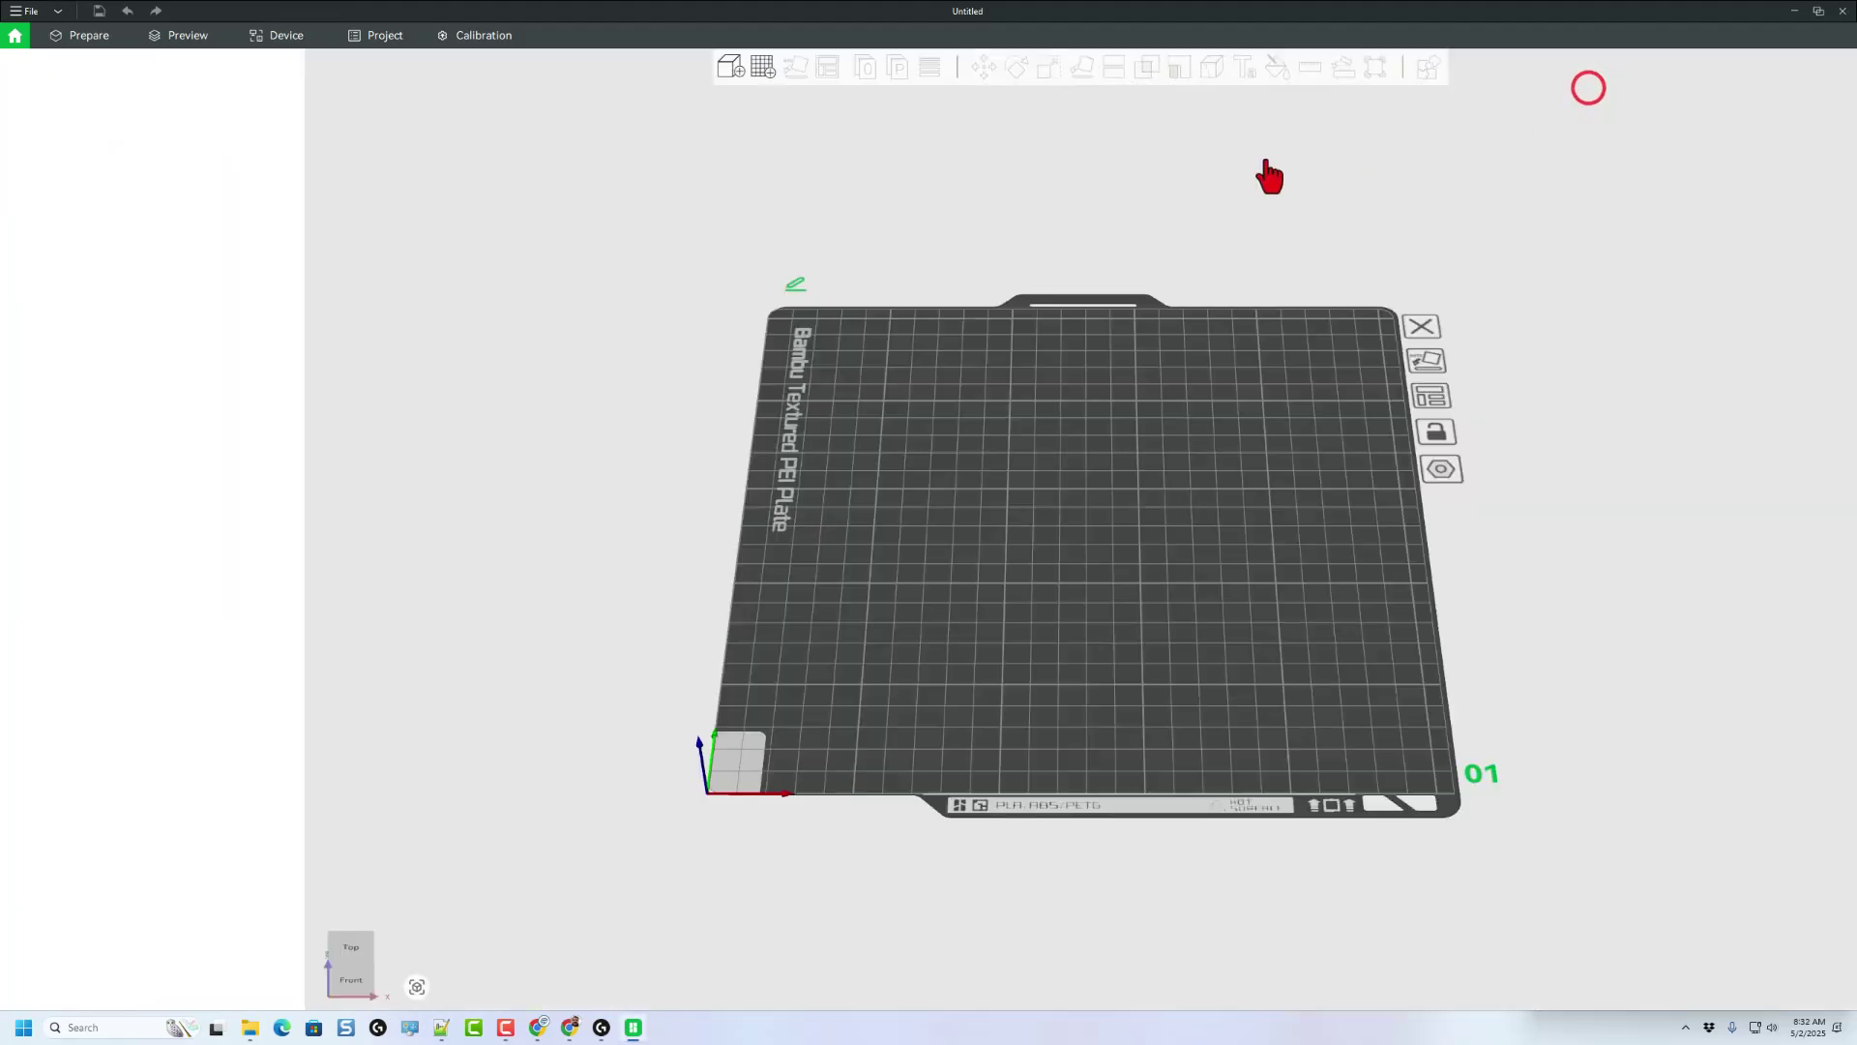
left_click(733, 66)
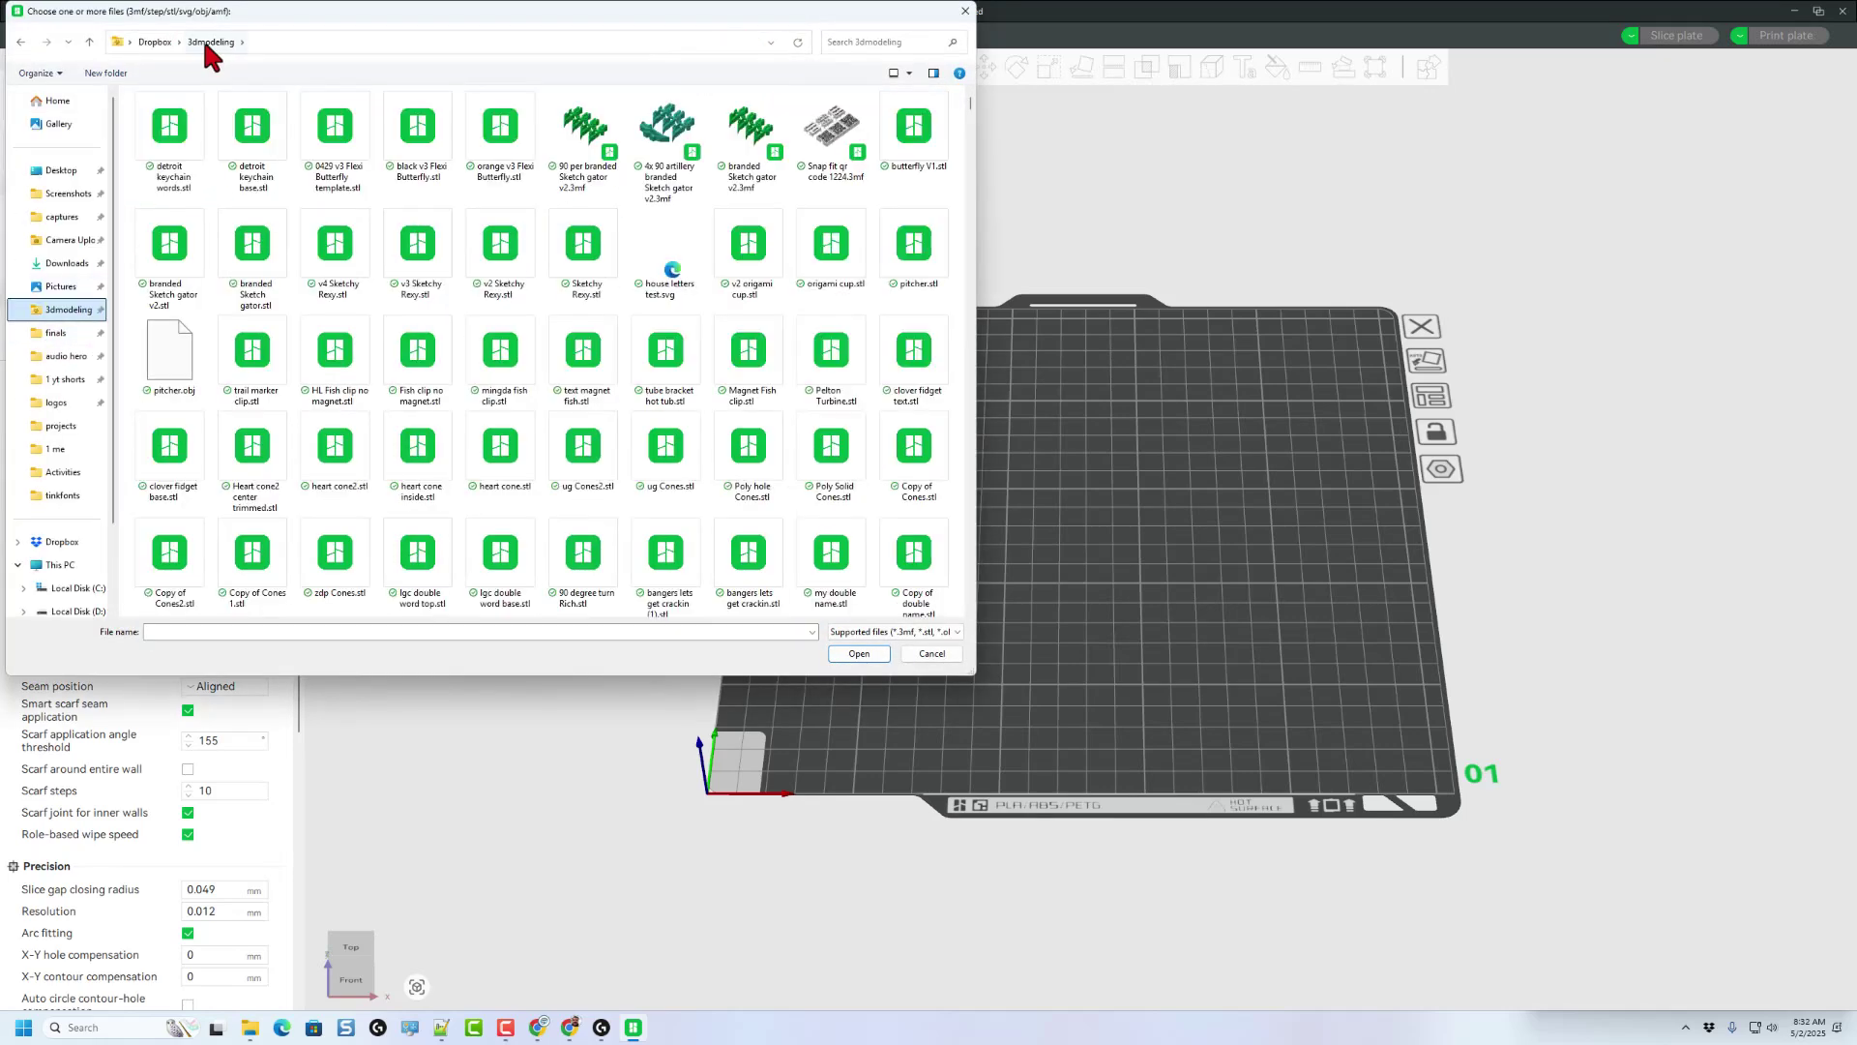
left_click_drag(129, 115, 266, 166)
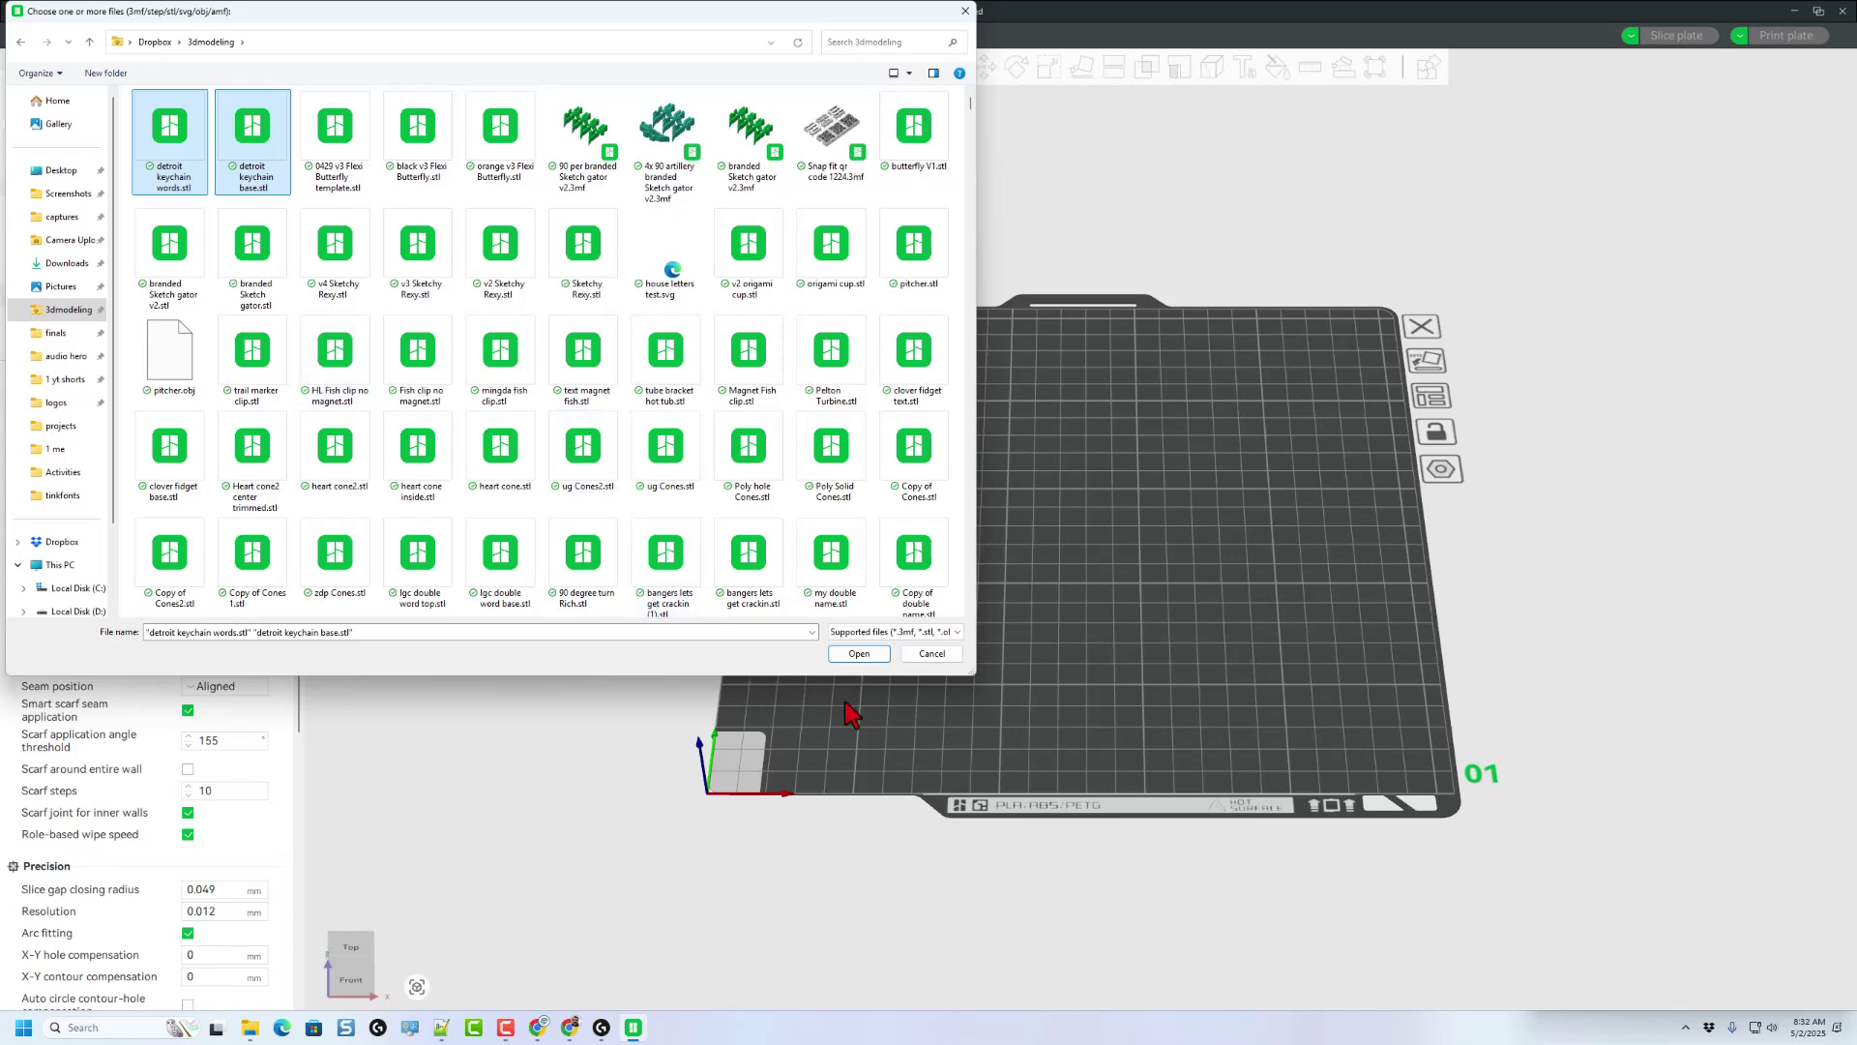
left_click(859, 658)
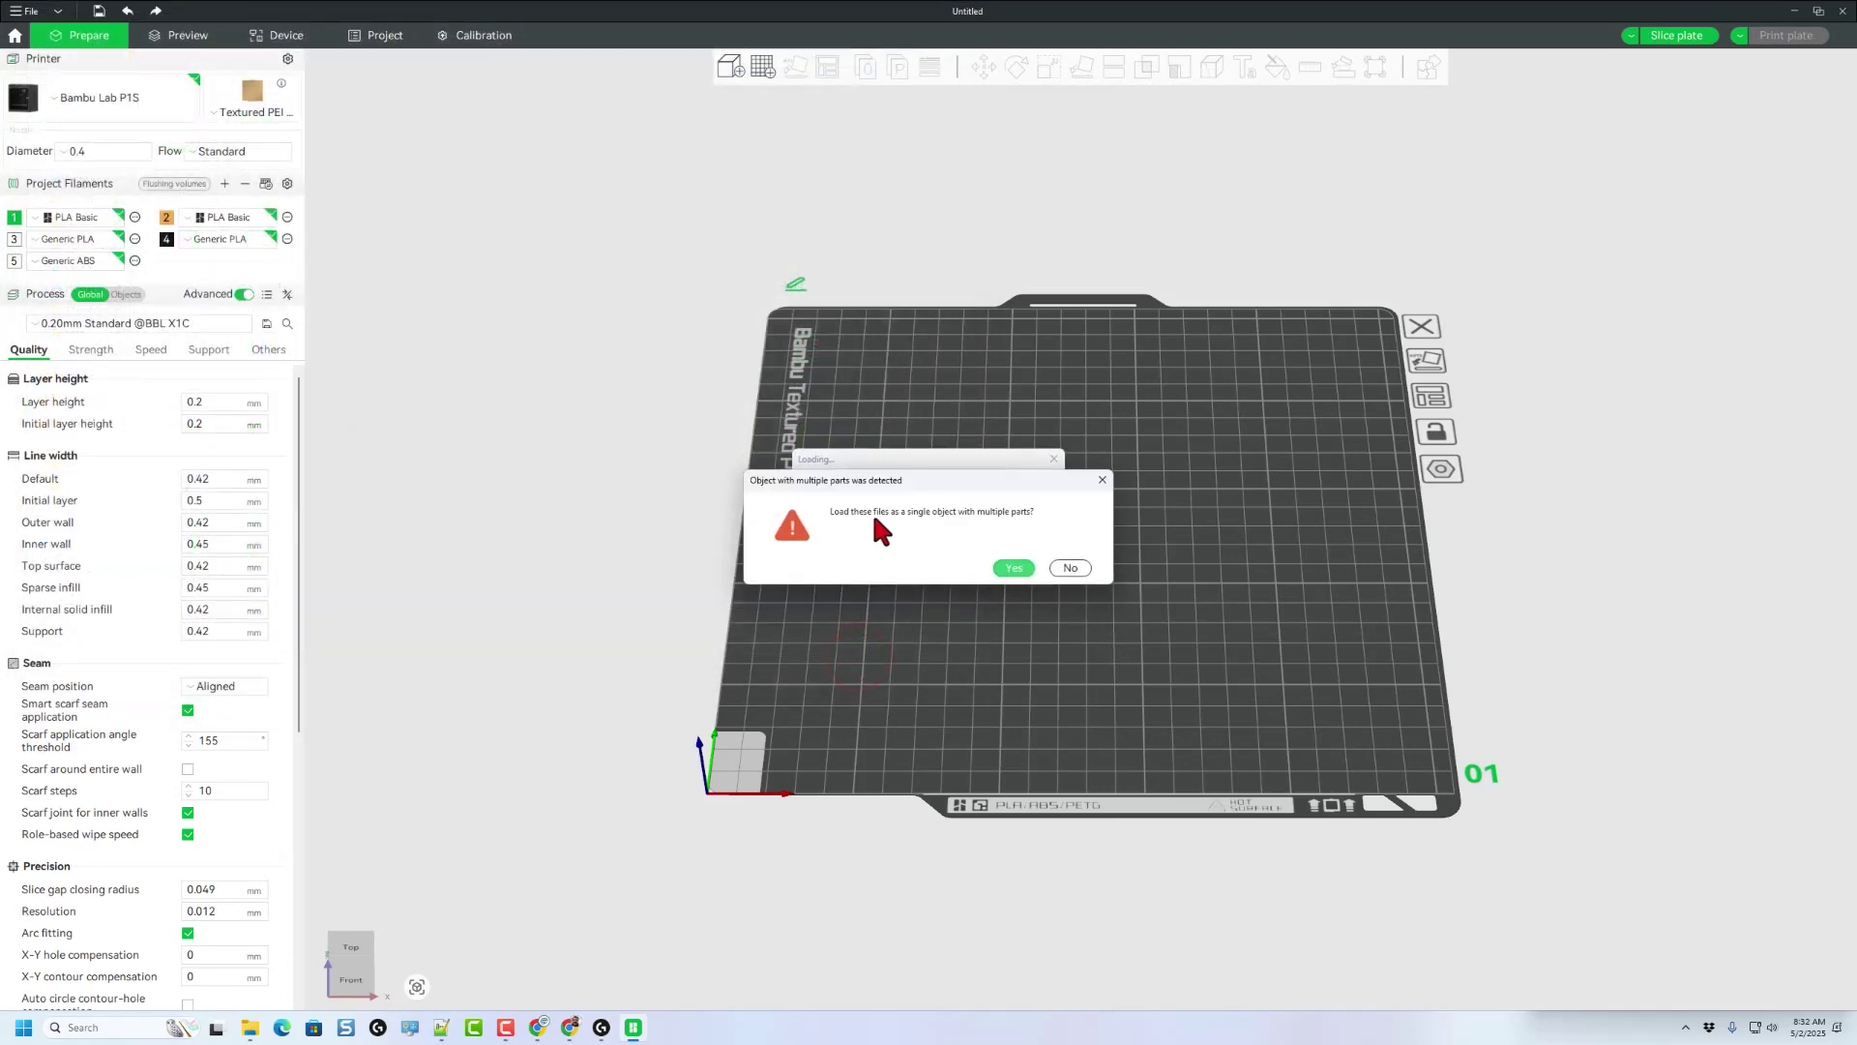
left_click(1009, 569)
scroll(1058, 580, "up", 4)
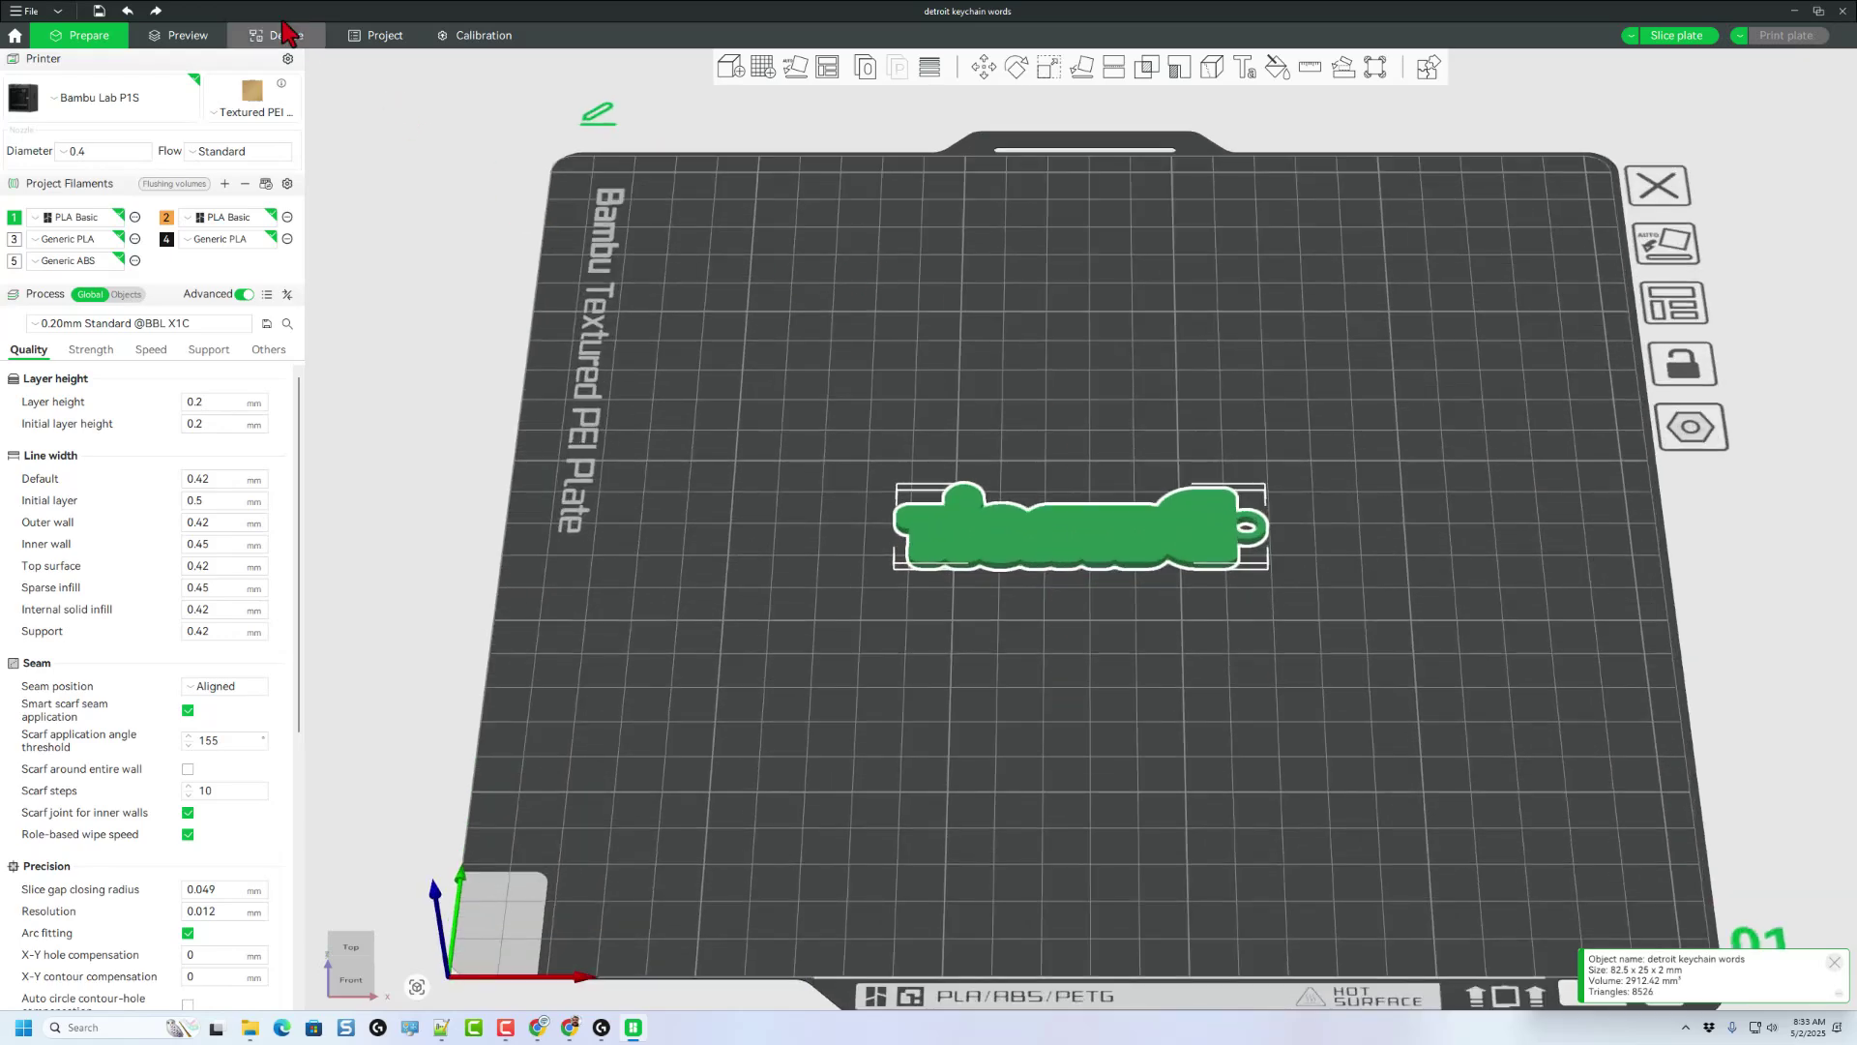
Step: Assign blue Generic PLA to AMS slot A4 on the Device tab, then return to Prepare
left_click(279, 43)
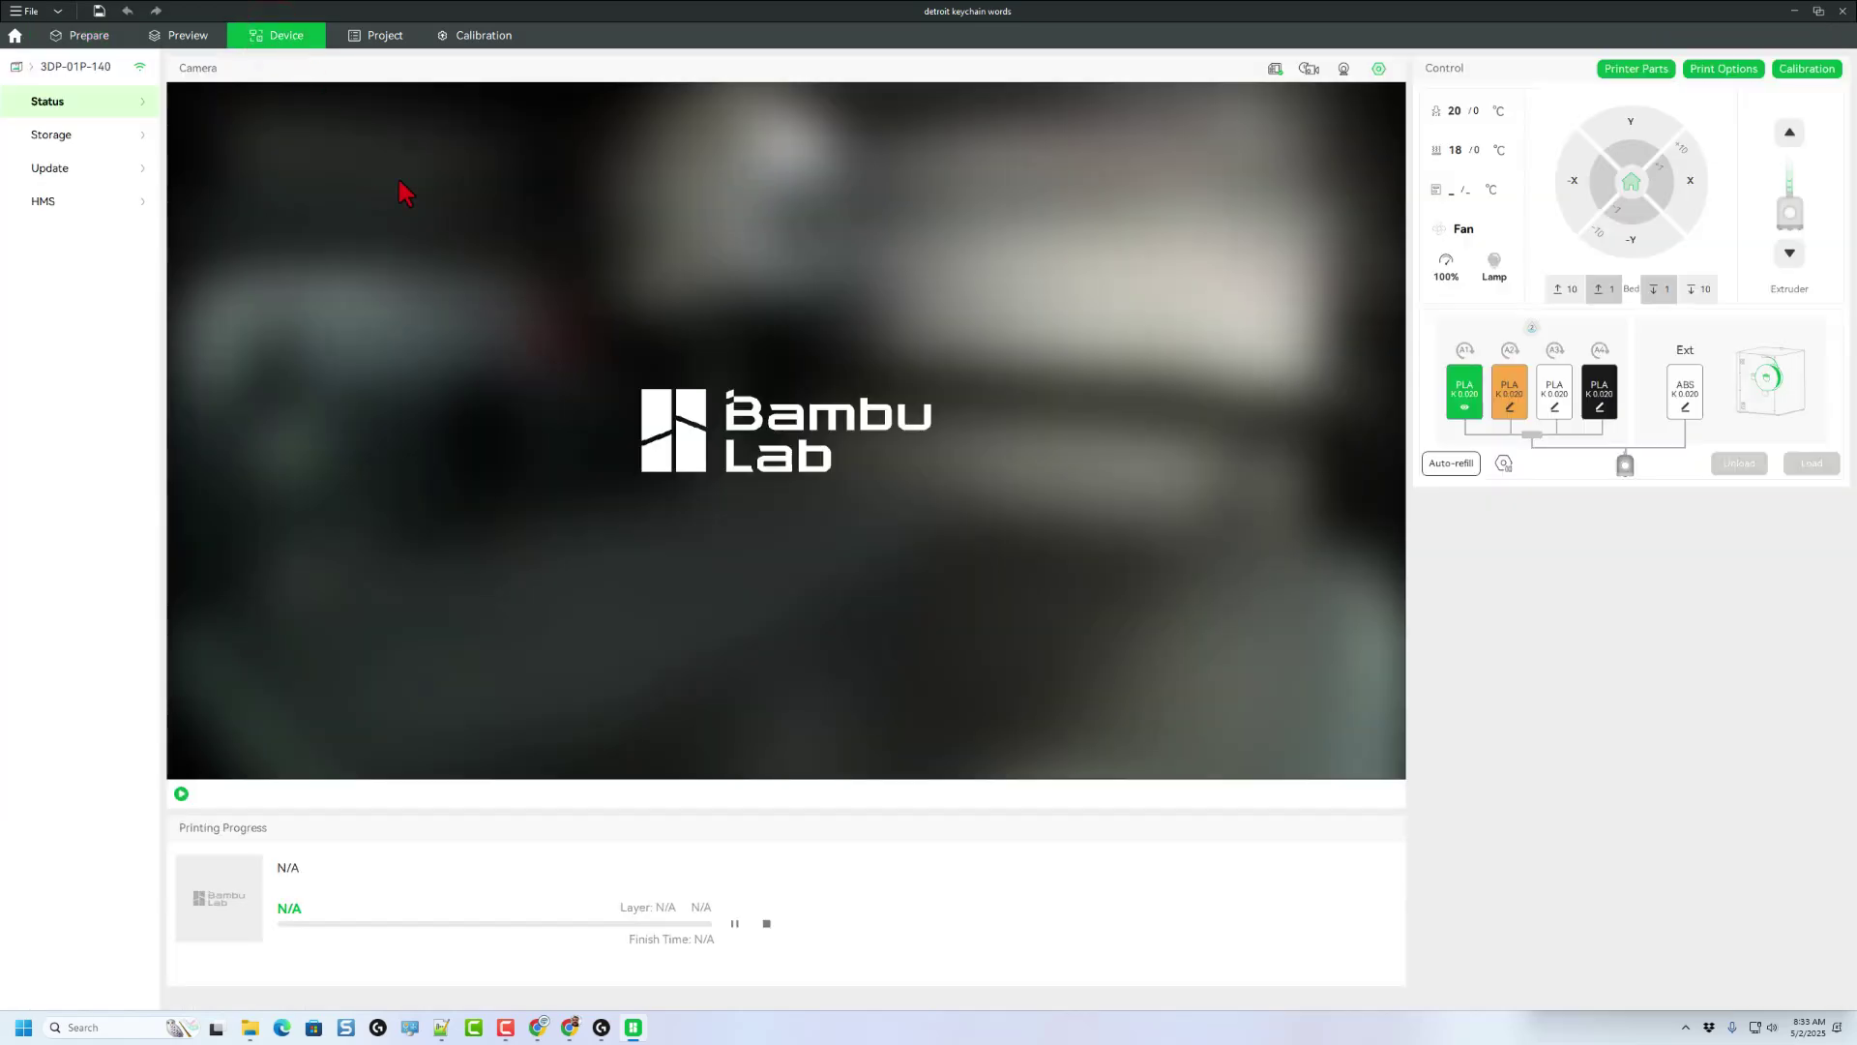
left_click(1601, 410)
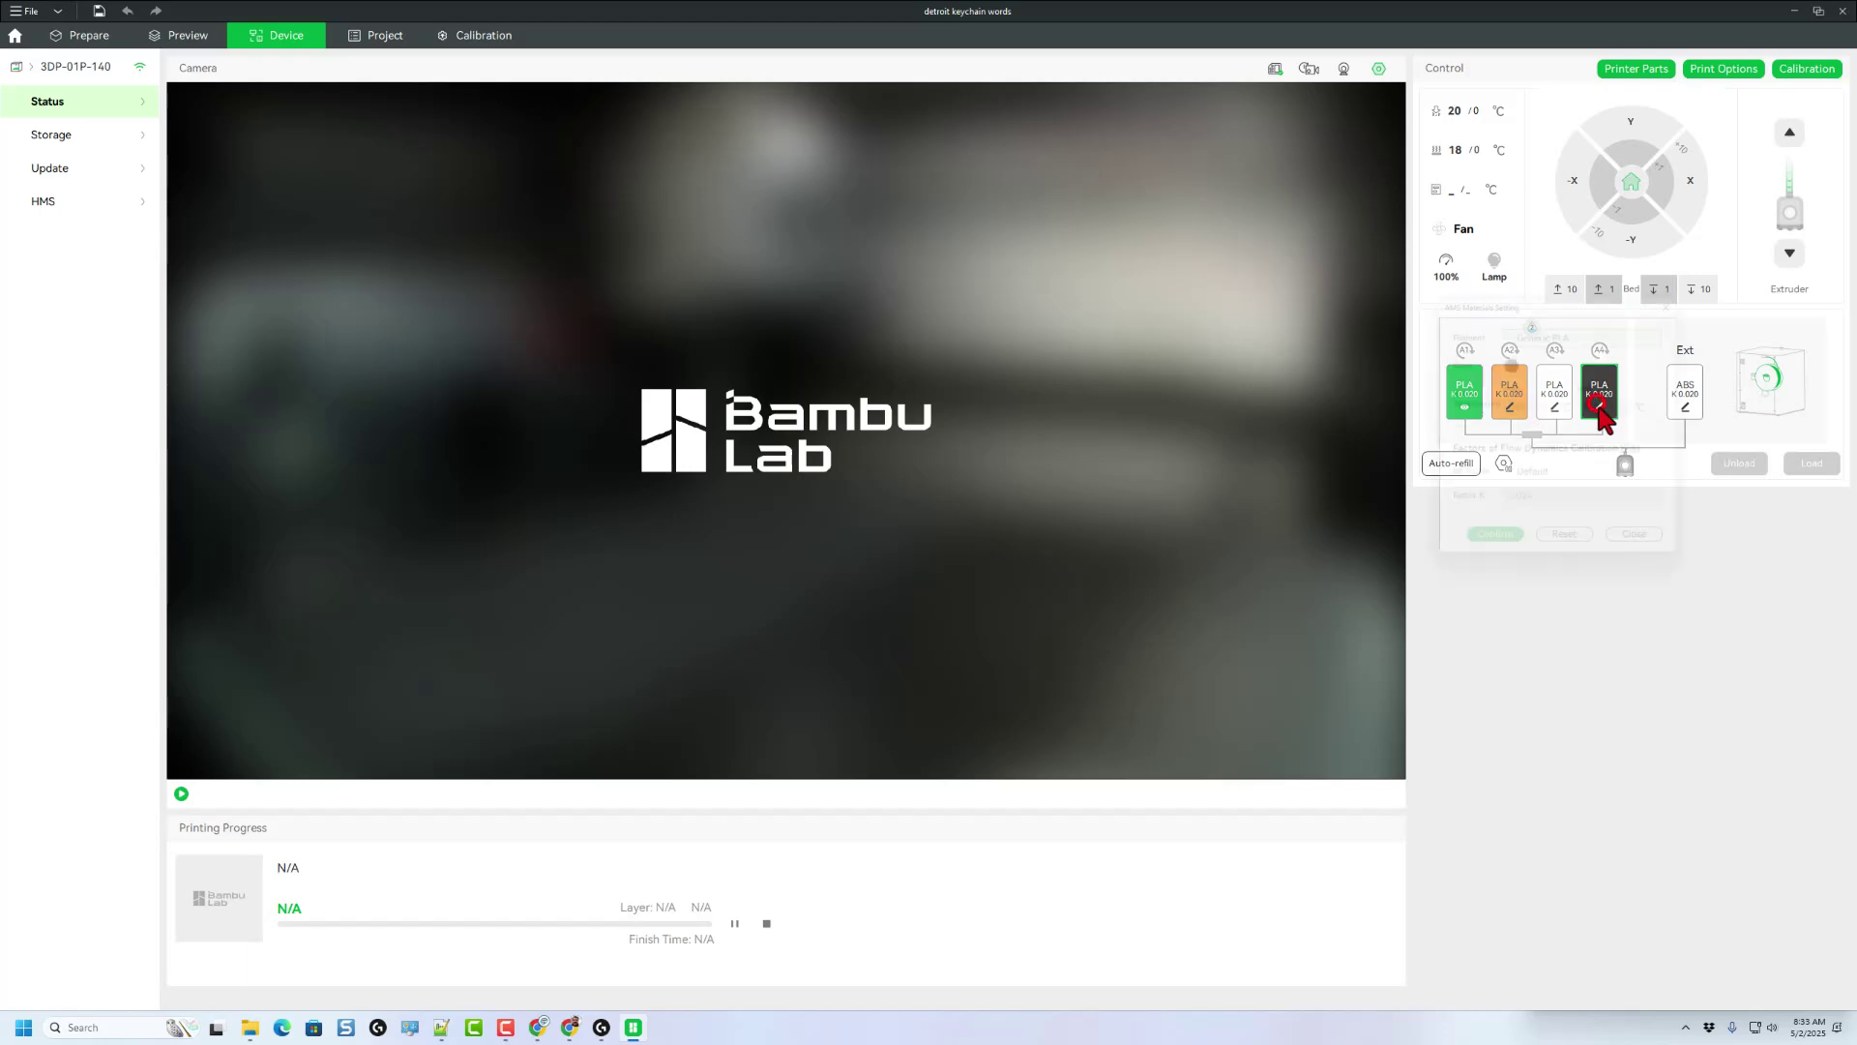
left_click(1512, 368)
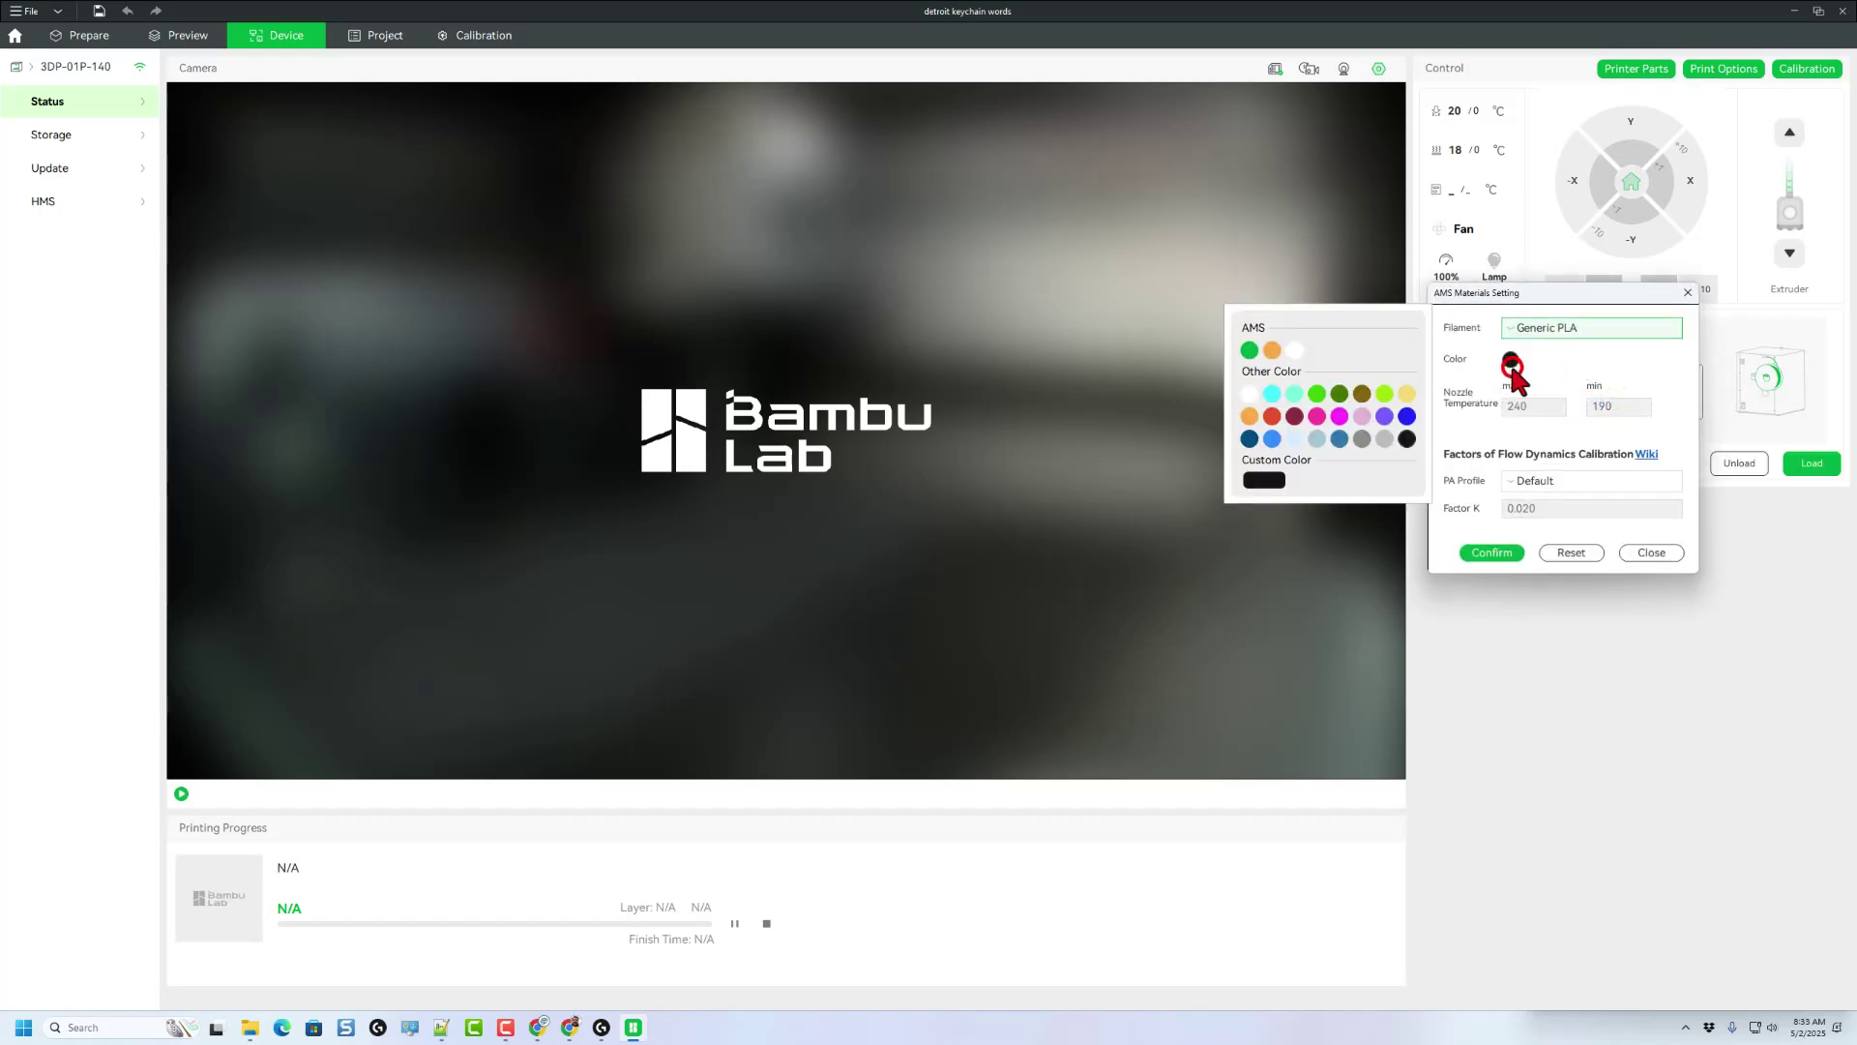
left_click(1408, 418)
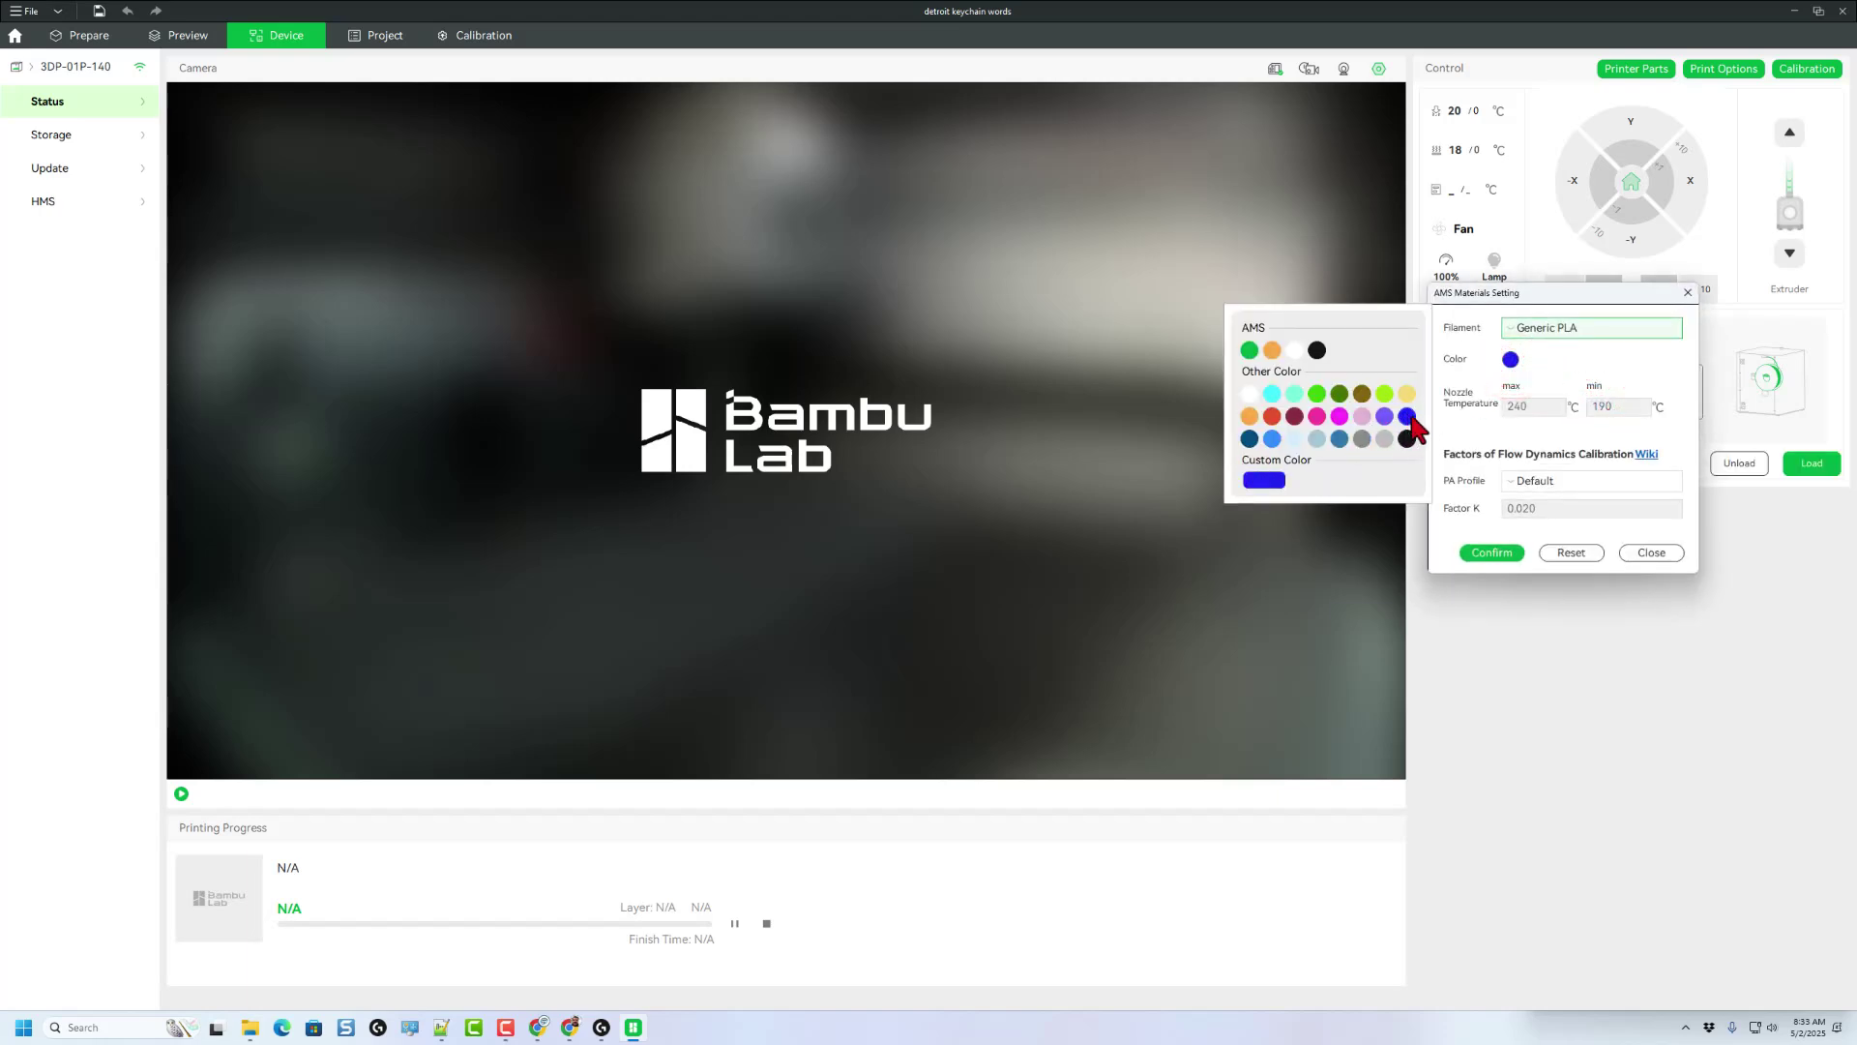
left_click(1410, 416)
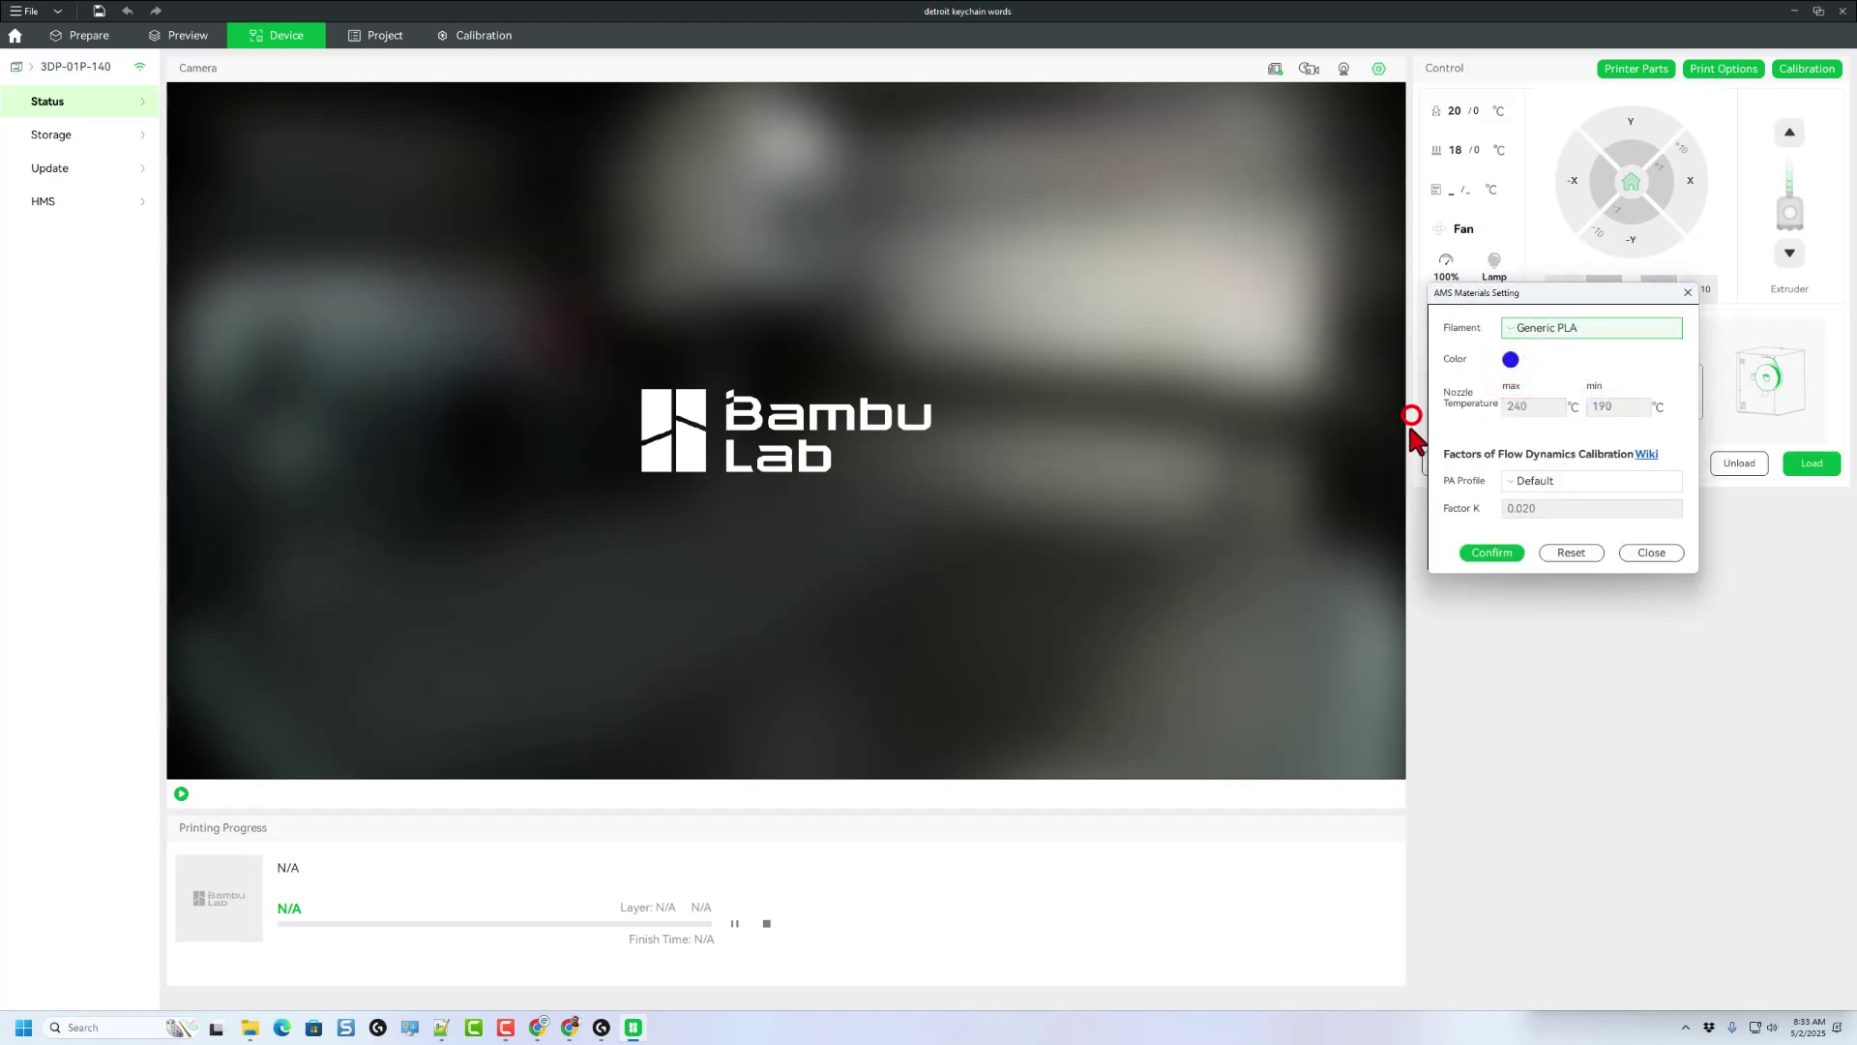
left_click(1480, 553)
left_click(81, 36)
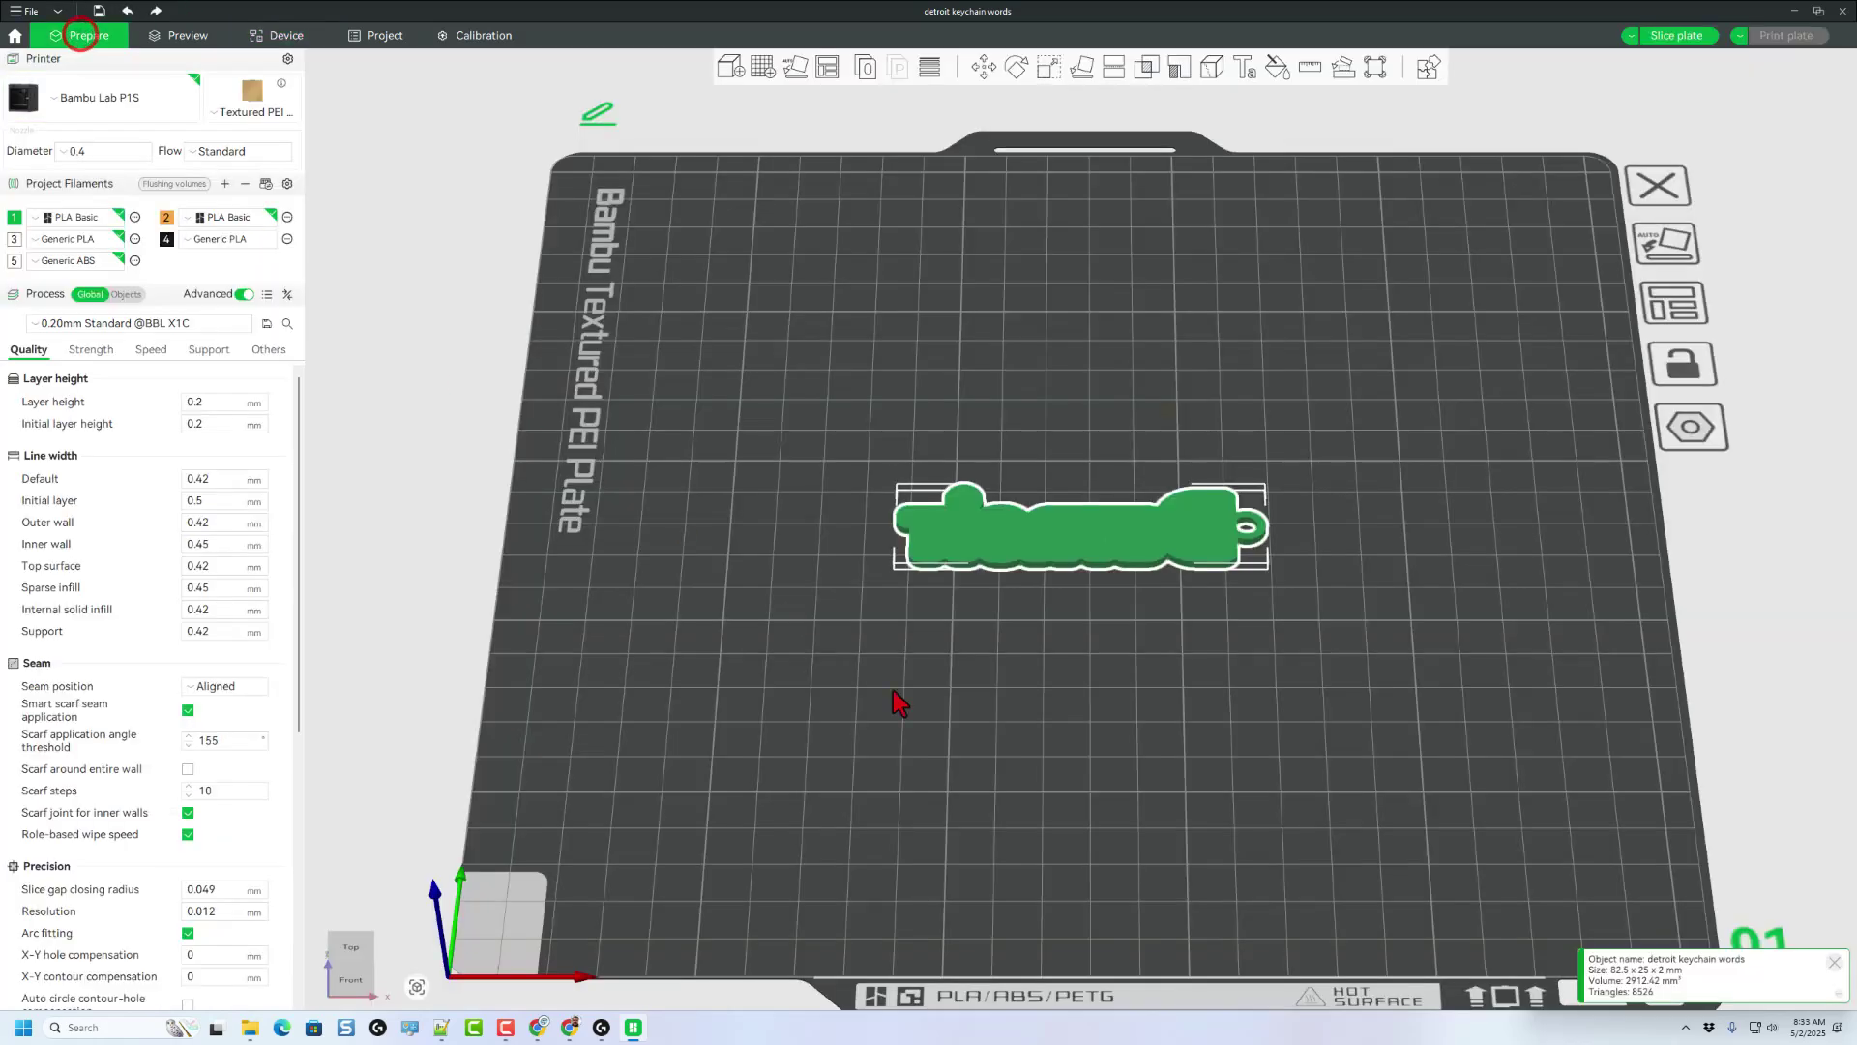
Step: Switch to per-object settings and synchronize the filament list from the printer
left_click(124, 294)
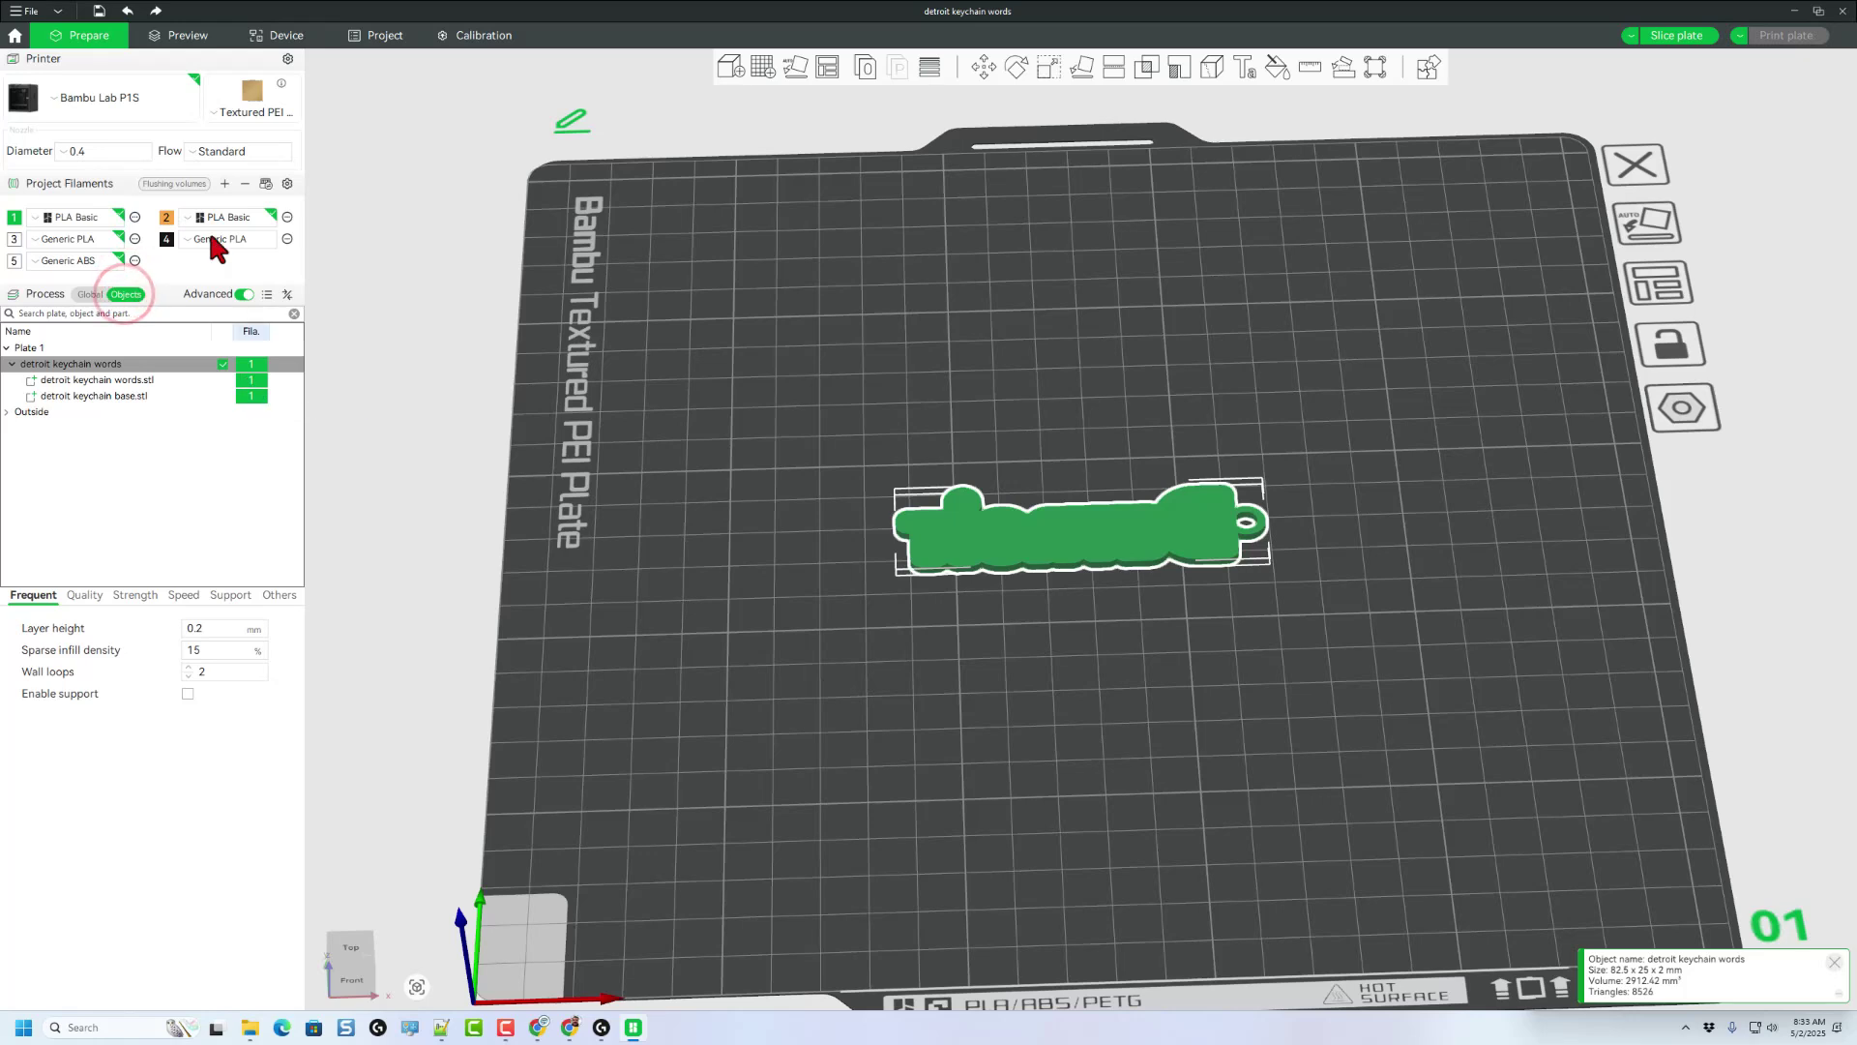
left_click(264, 183)
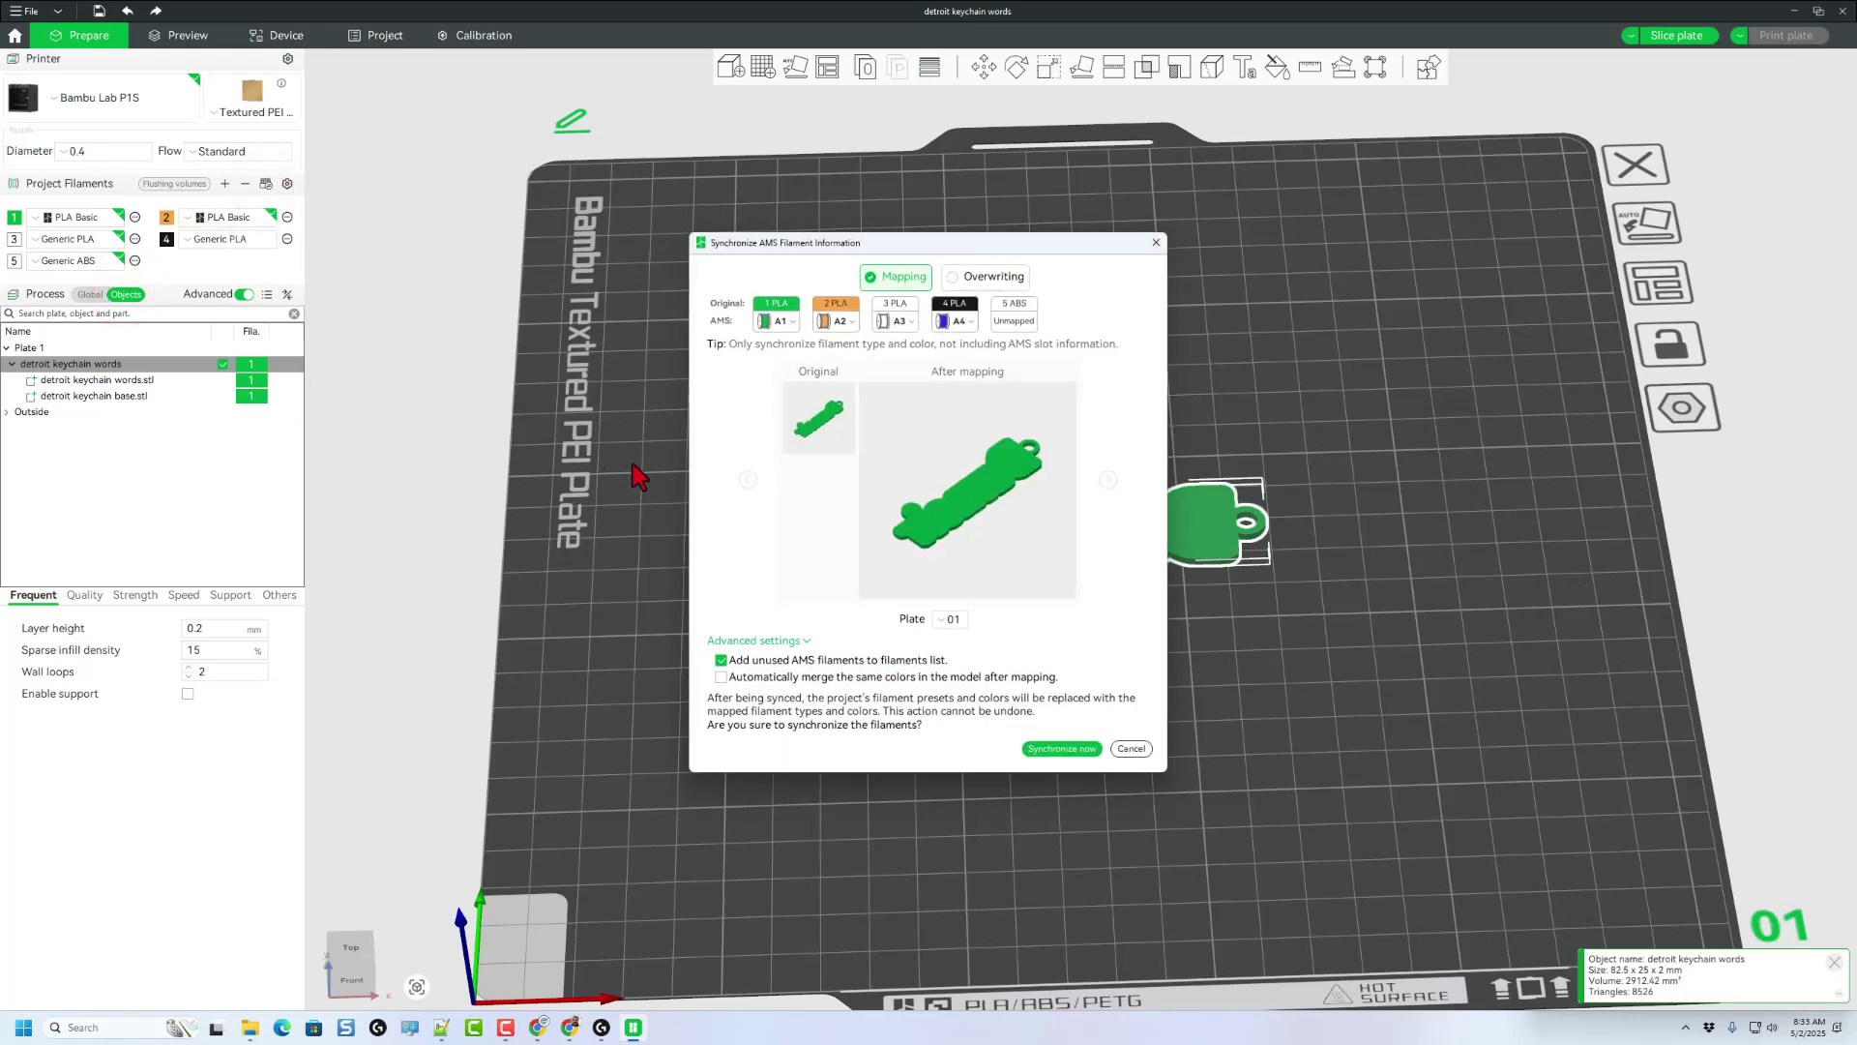
left_click(1058, 750)
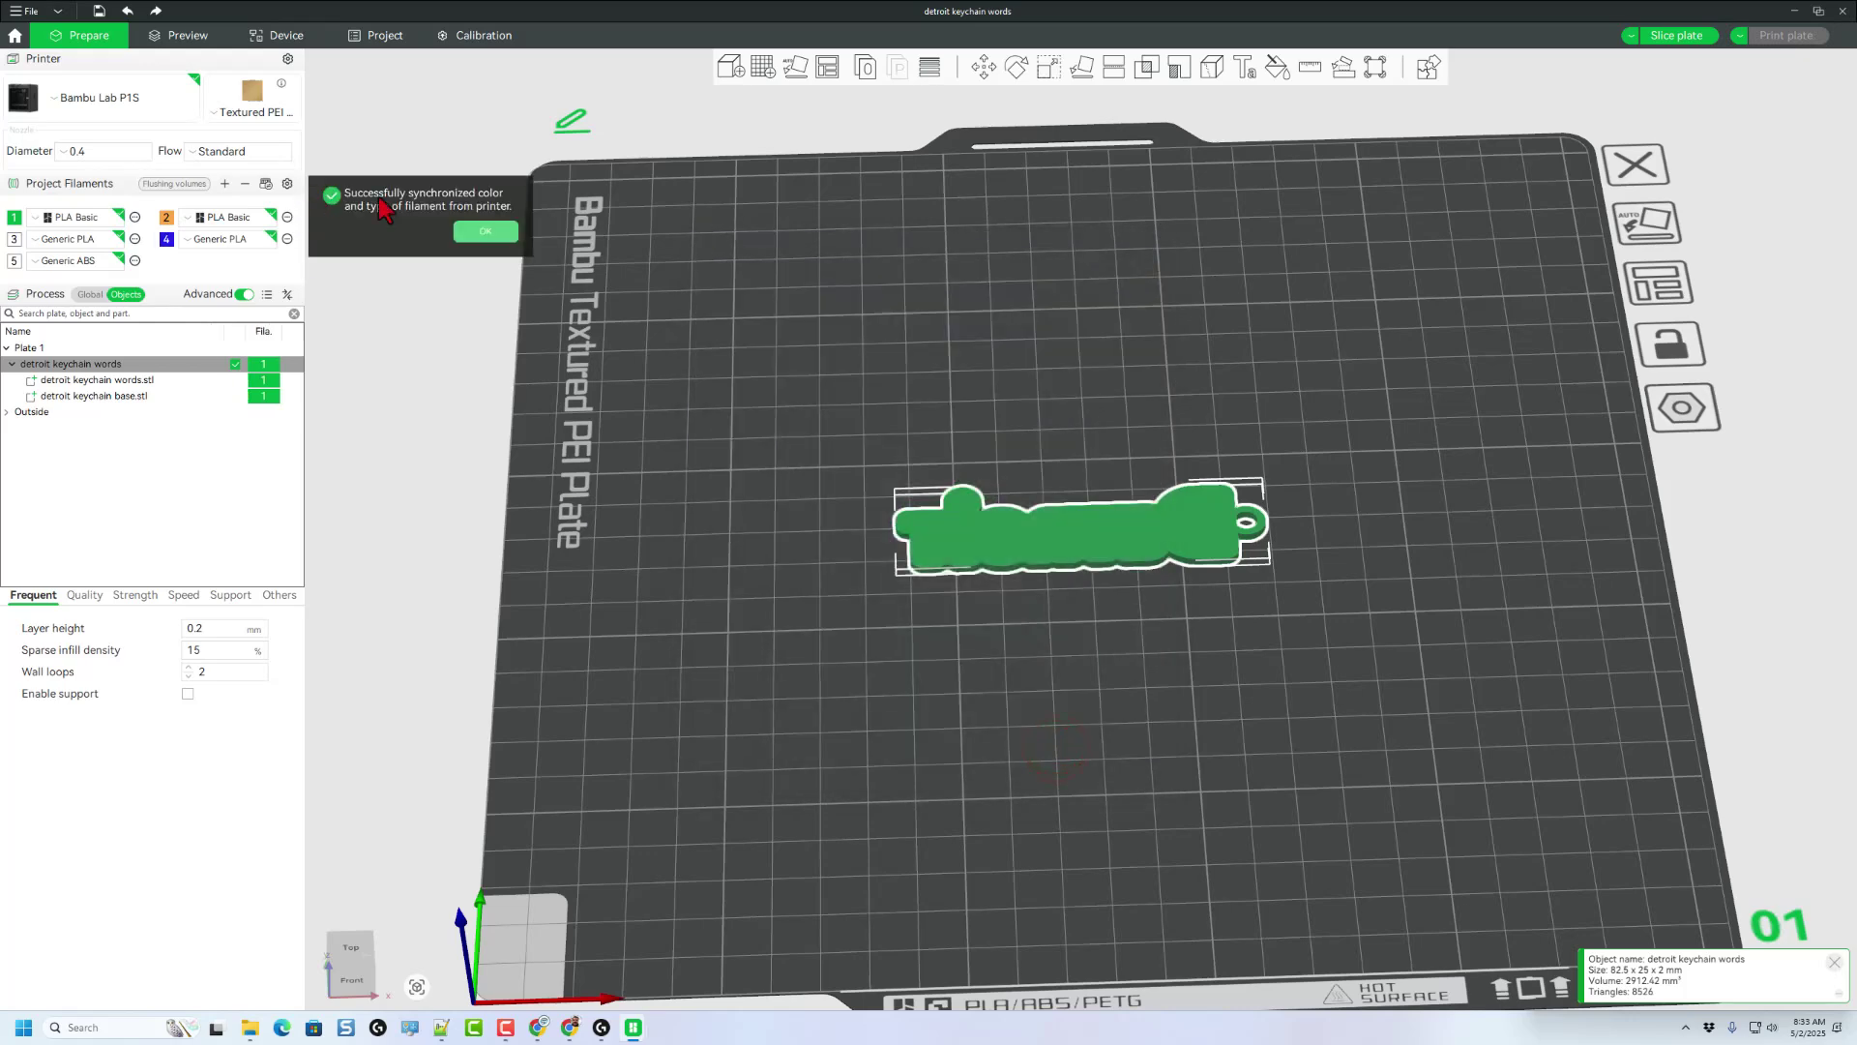
left_click(473, 234)
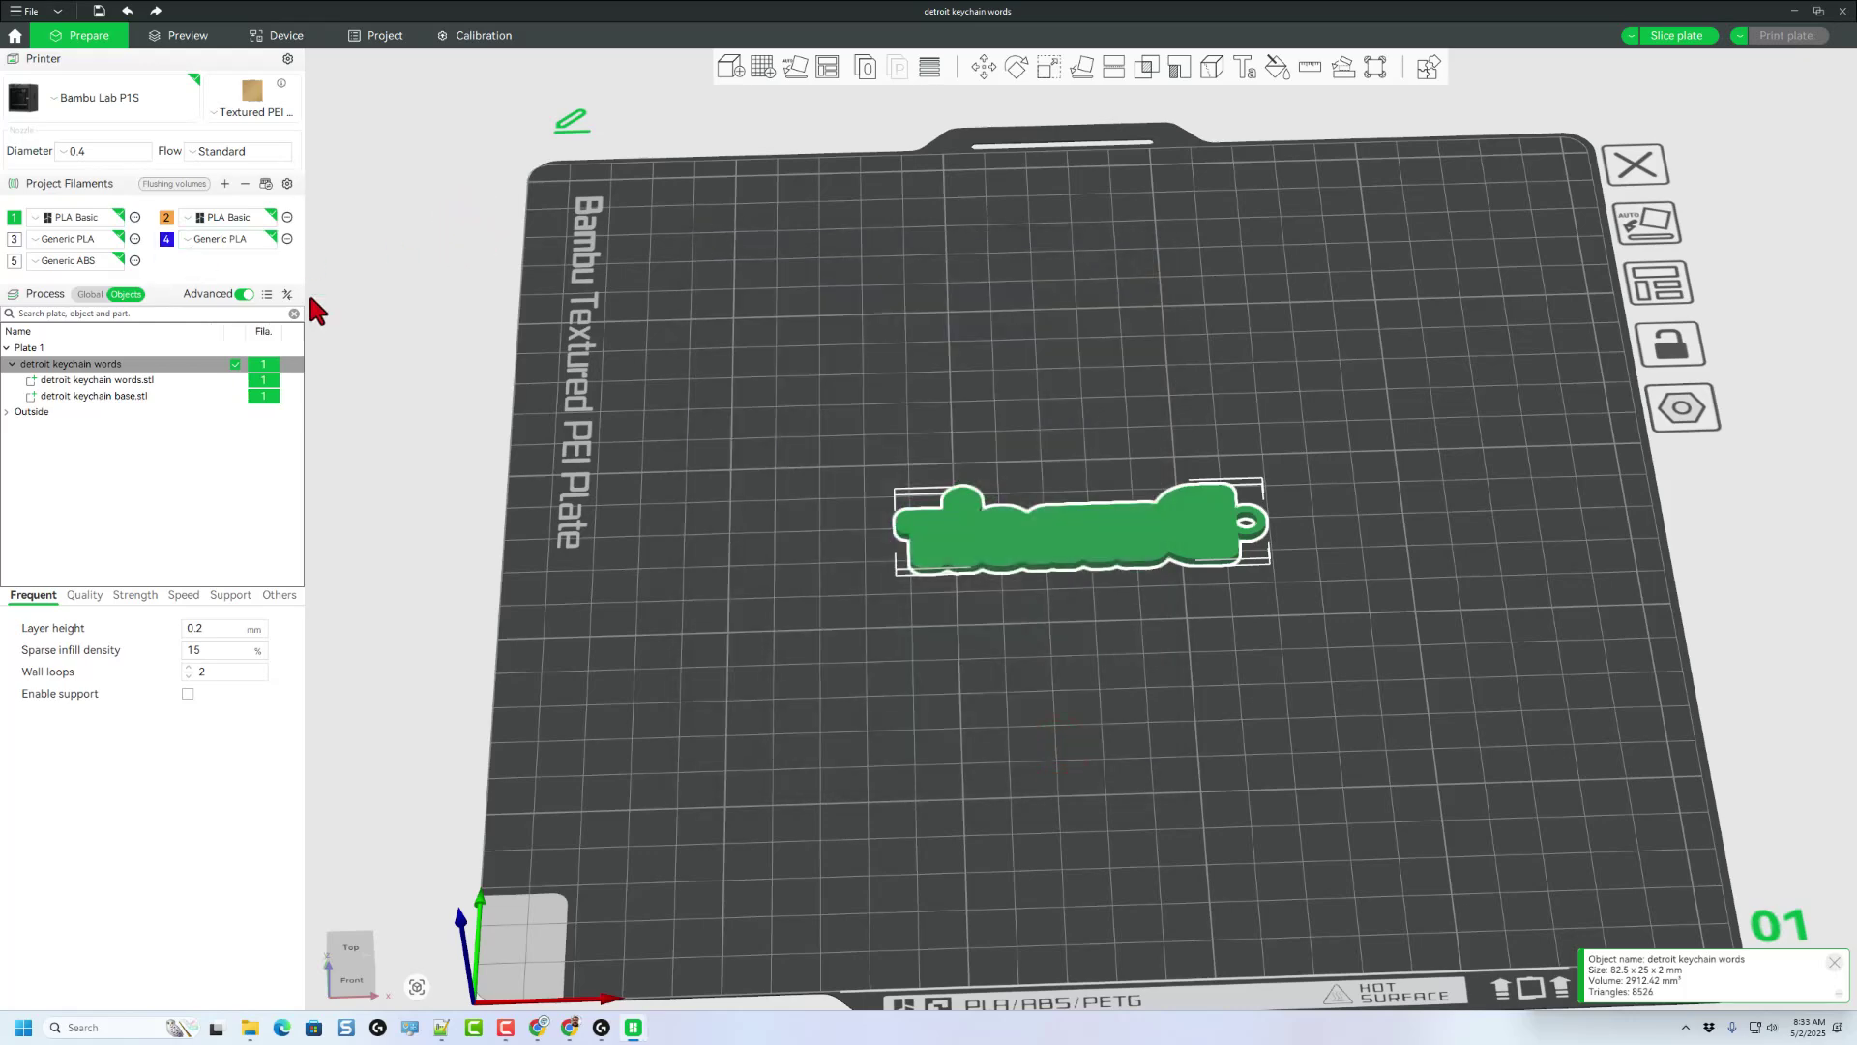
Step: Give base.stl blue filament 4 and words.stl orange filament 2
left_click(263, 398)
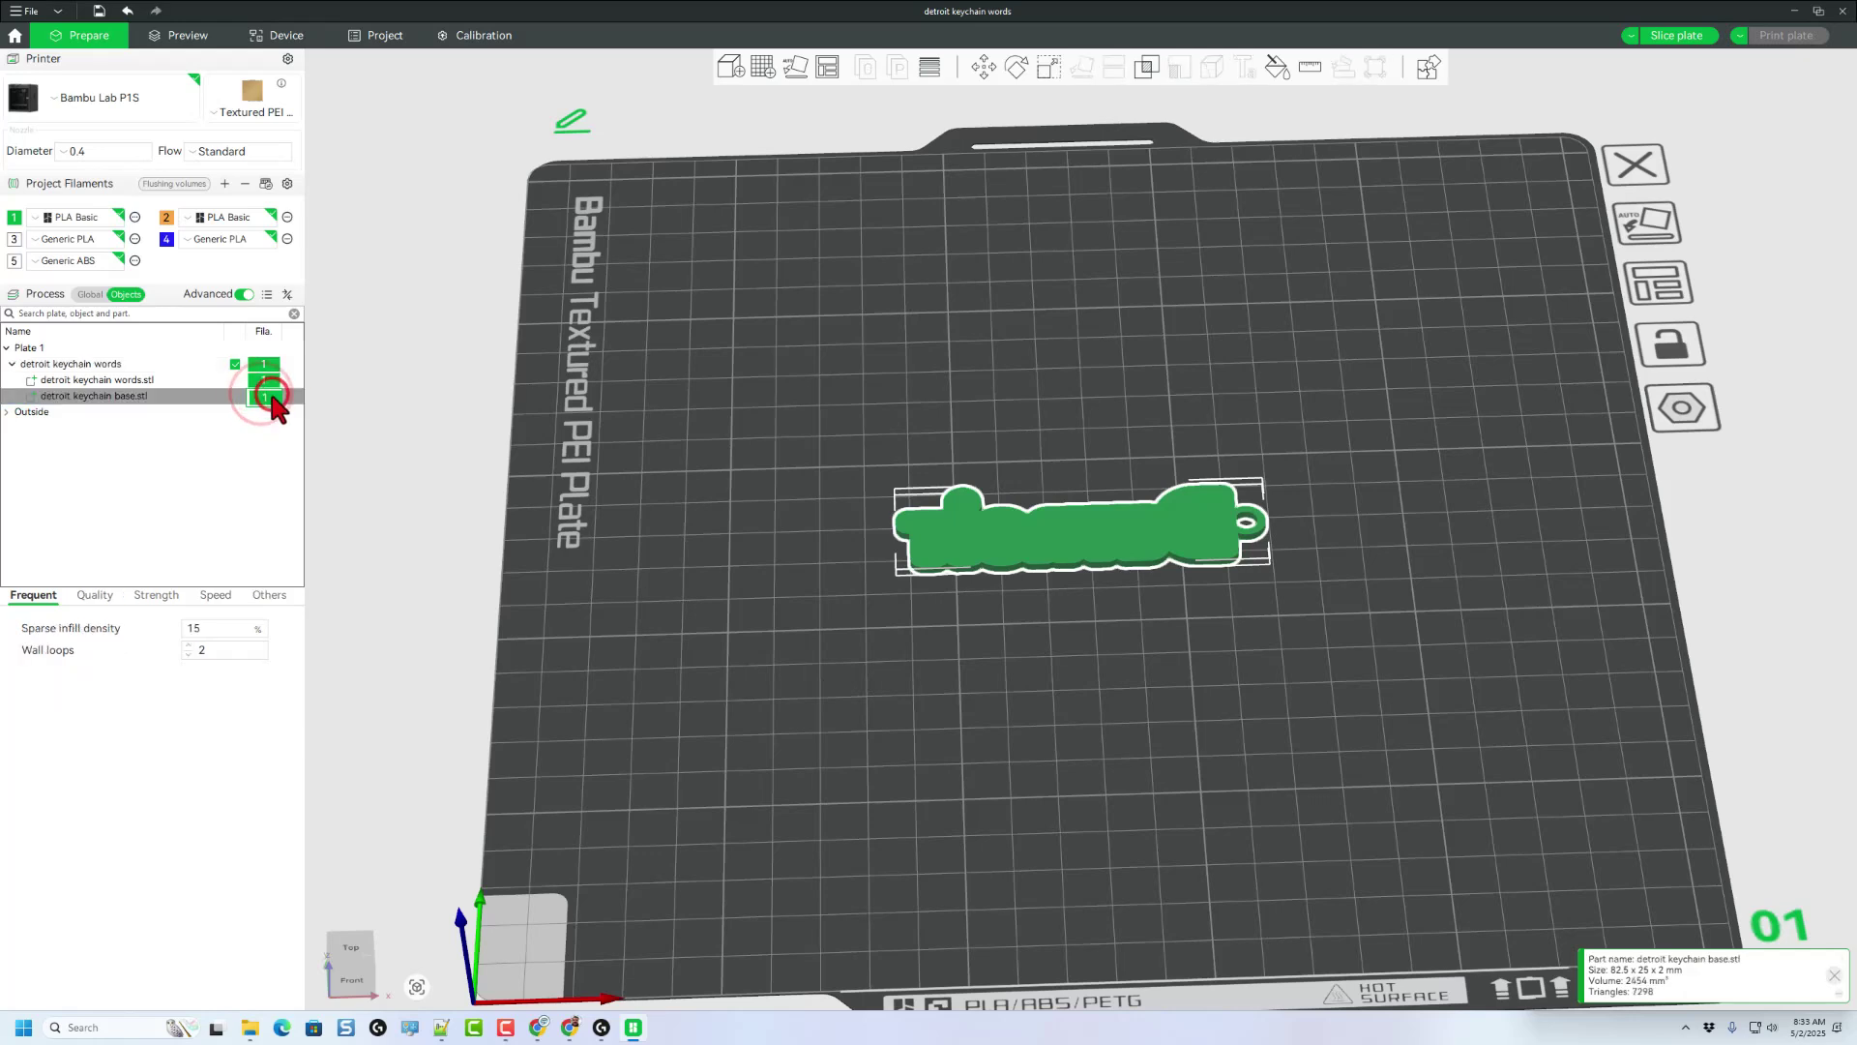
left_click(272, 395)
left_click(267, 488)
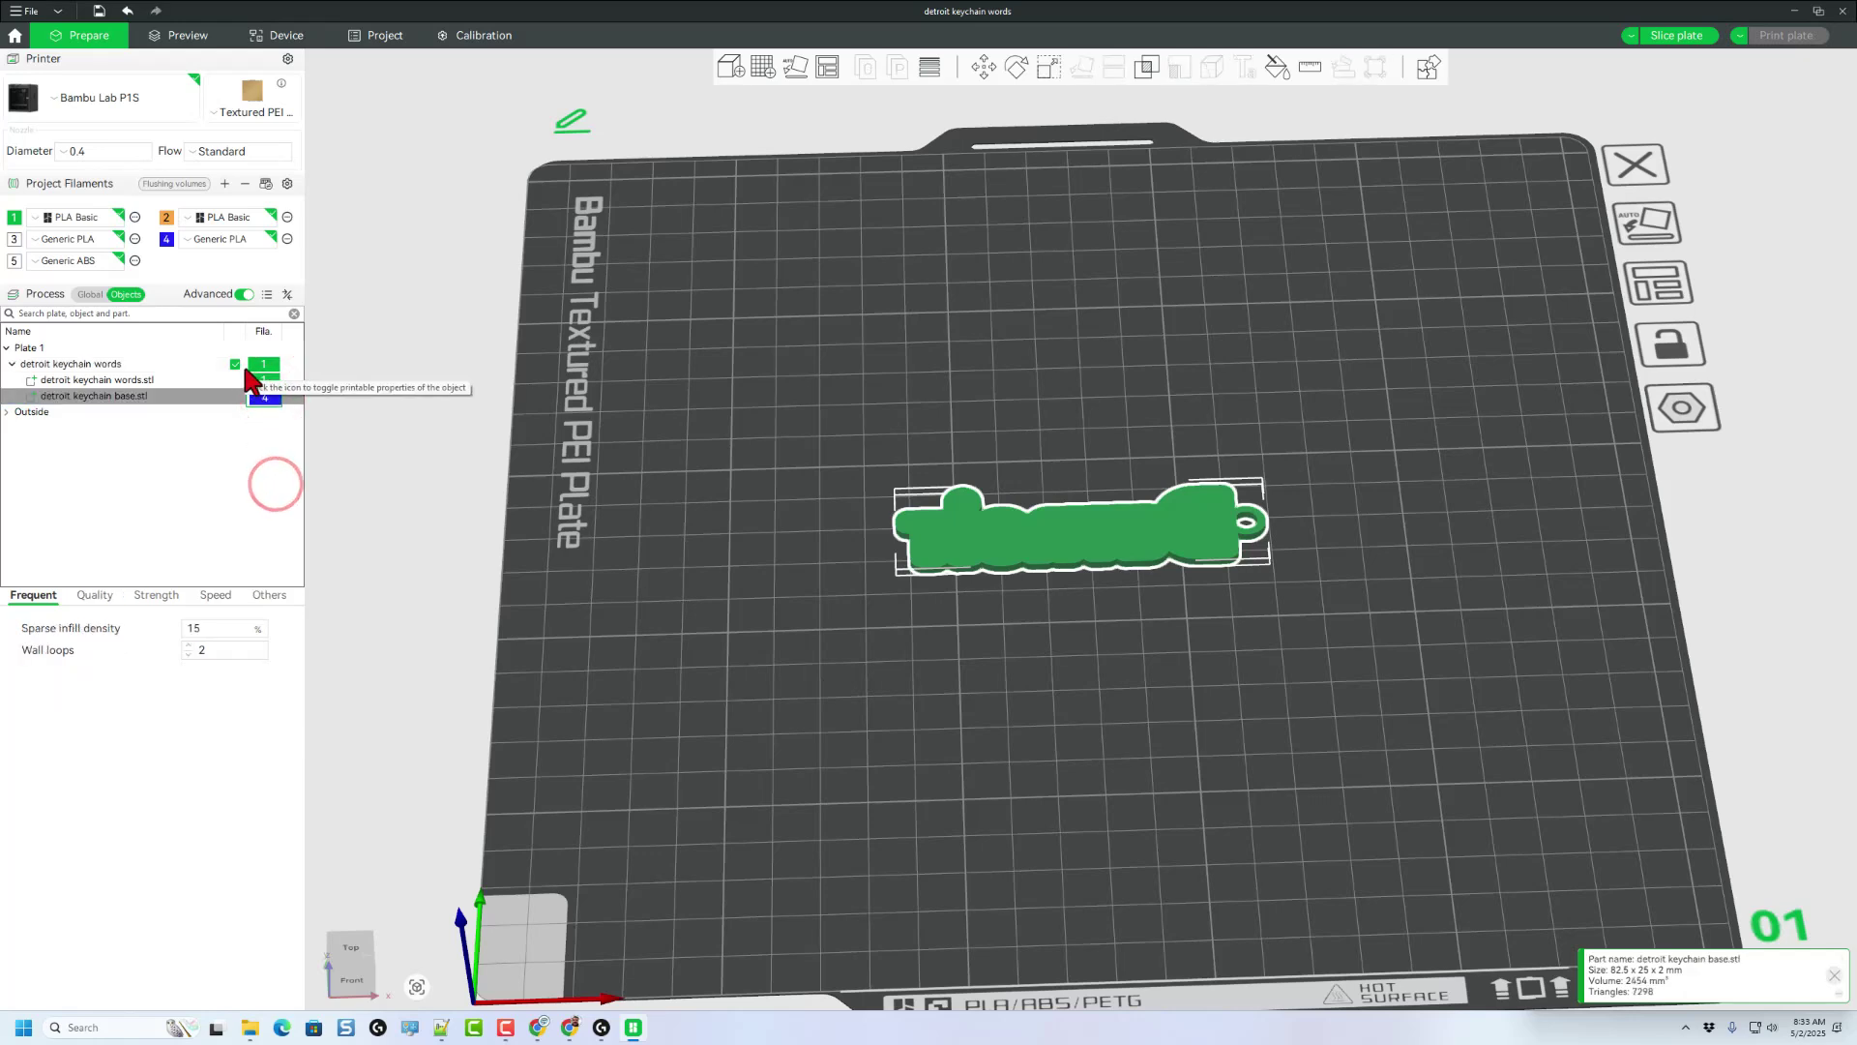
left_click(262, 380)
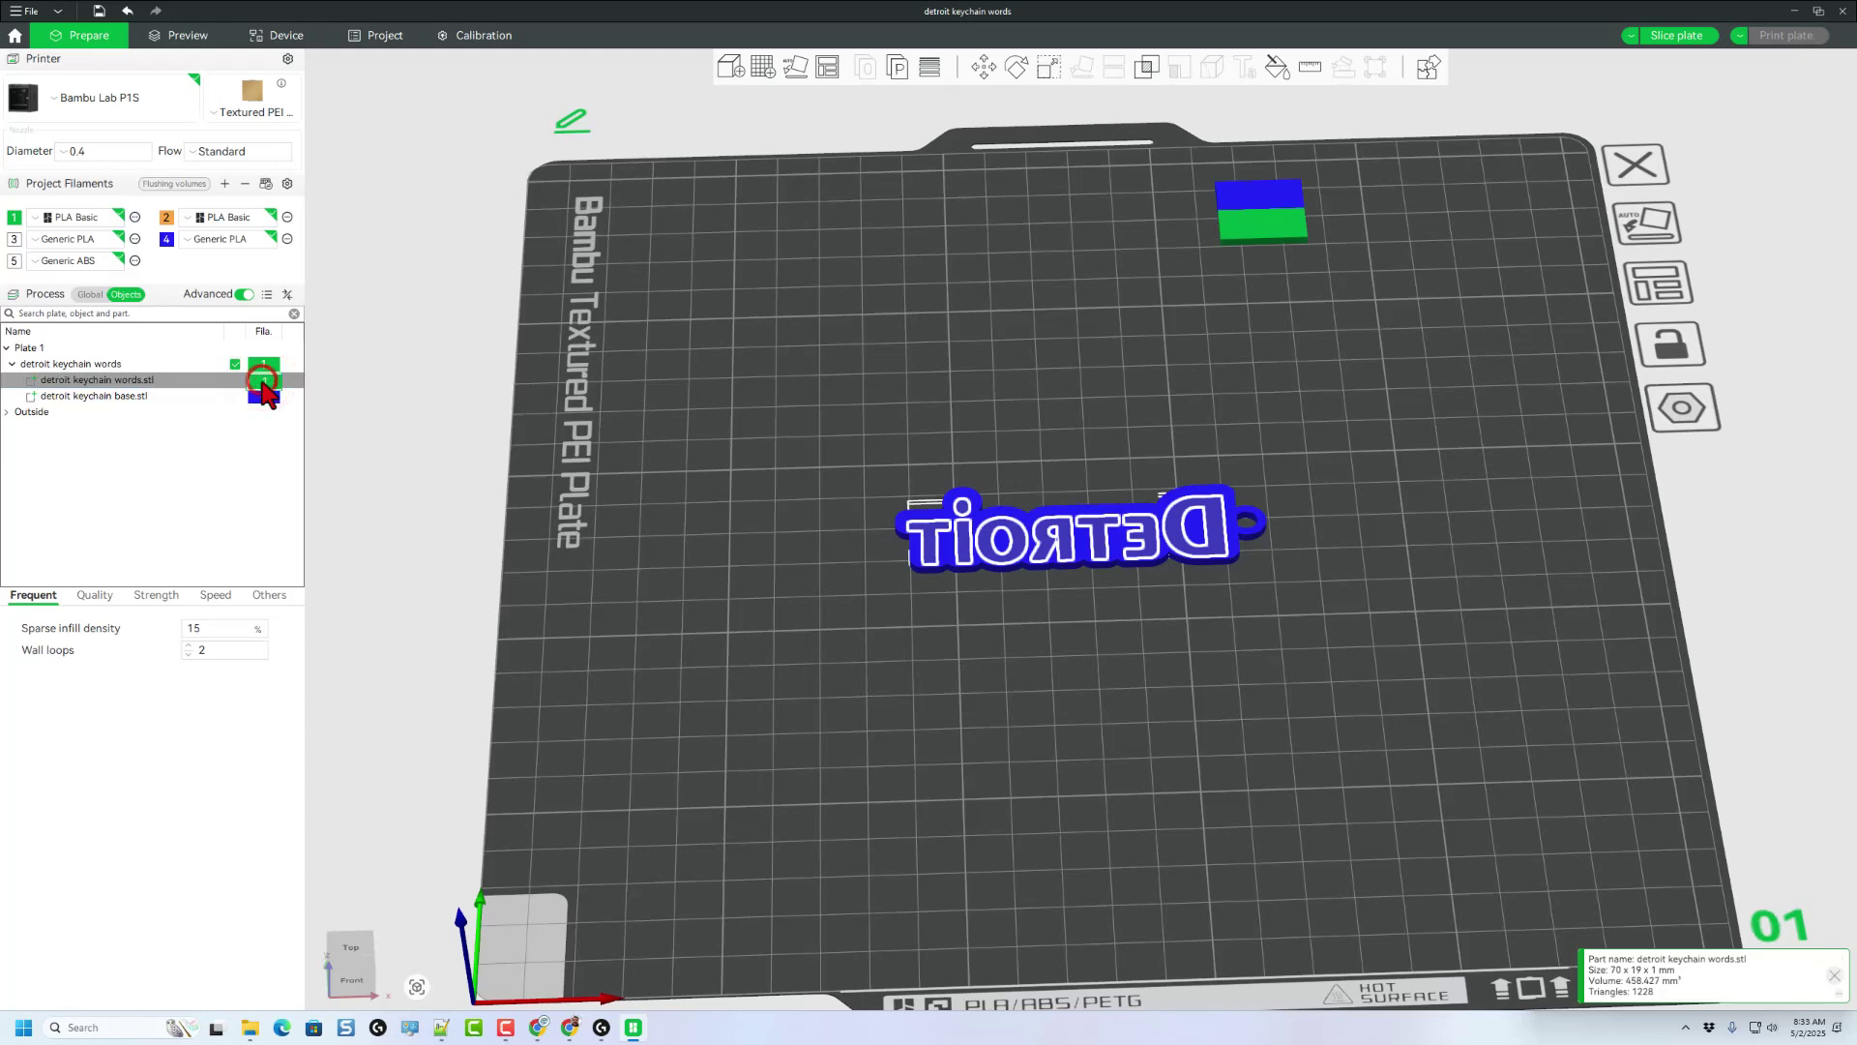
left_click(261, 381)
left_click(263, 427)
left_click(199, 509)
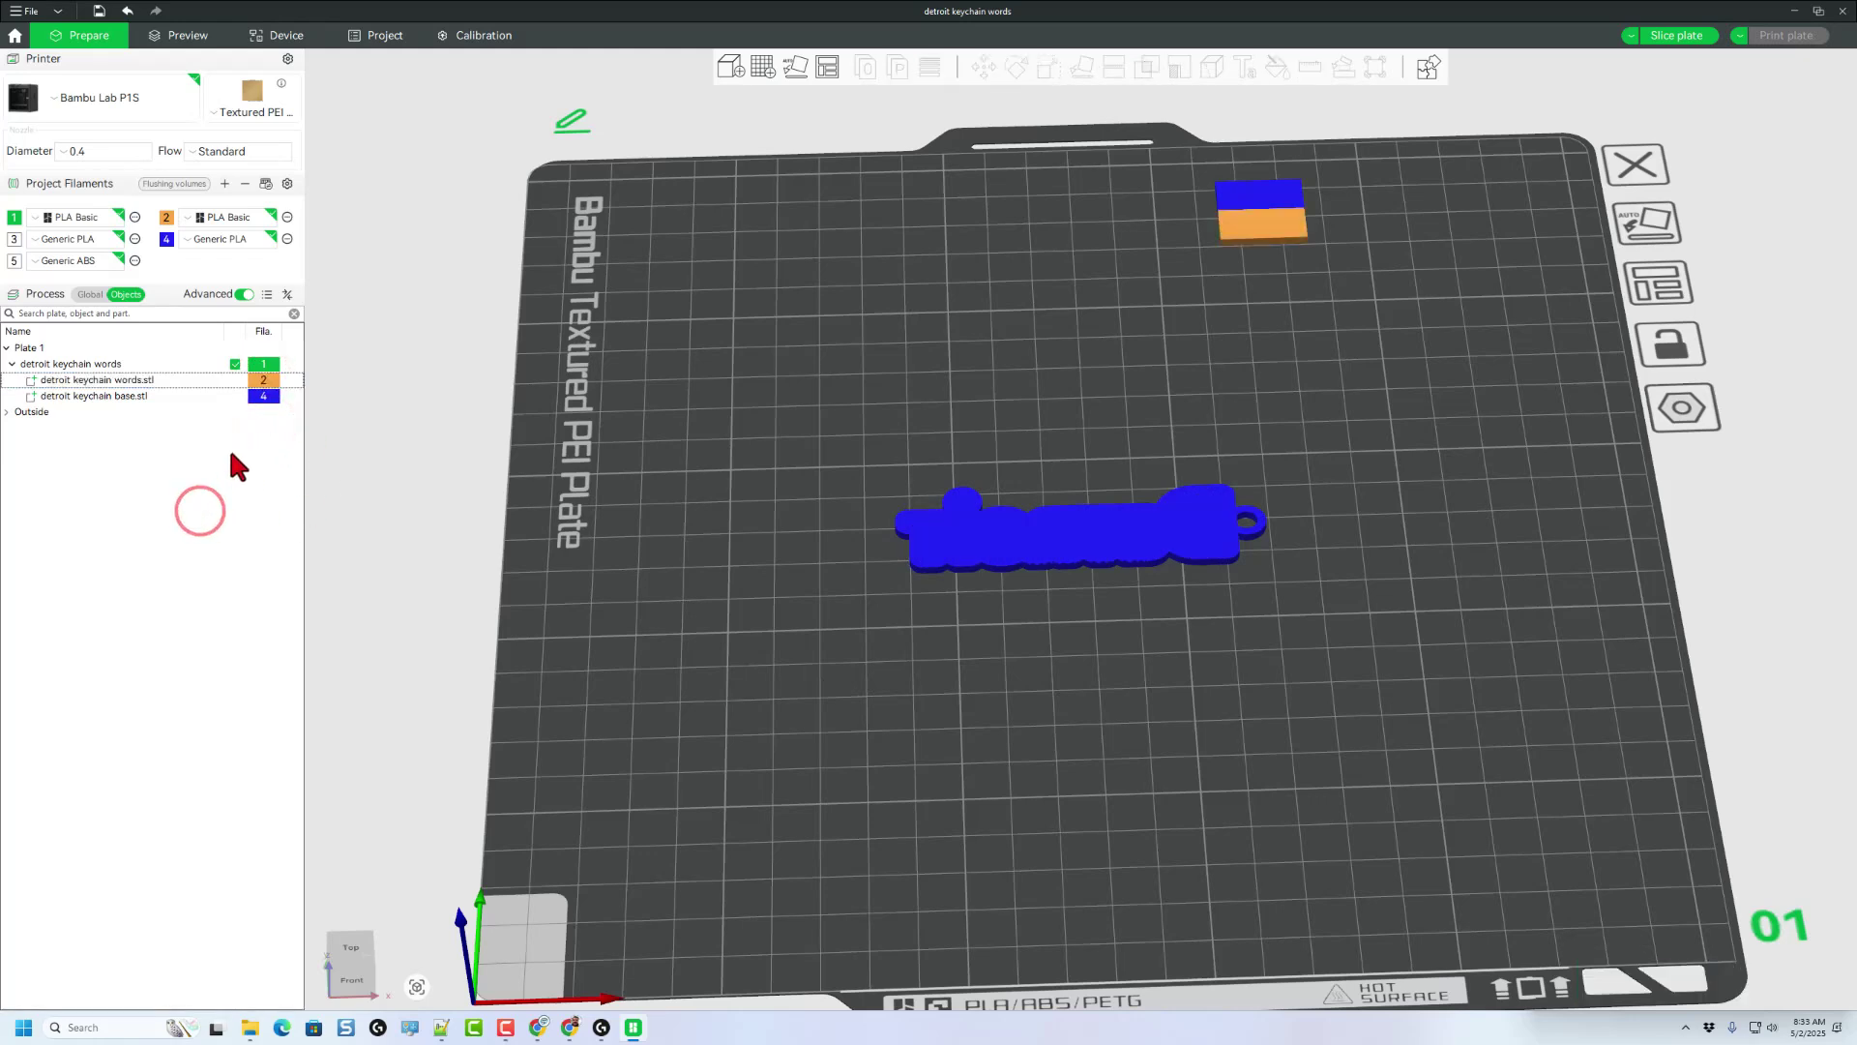
left_click_drag(1059, 676, 1318, 697)
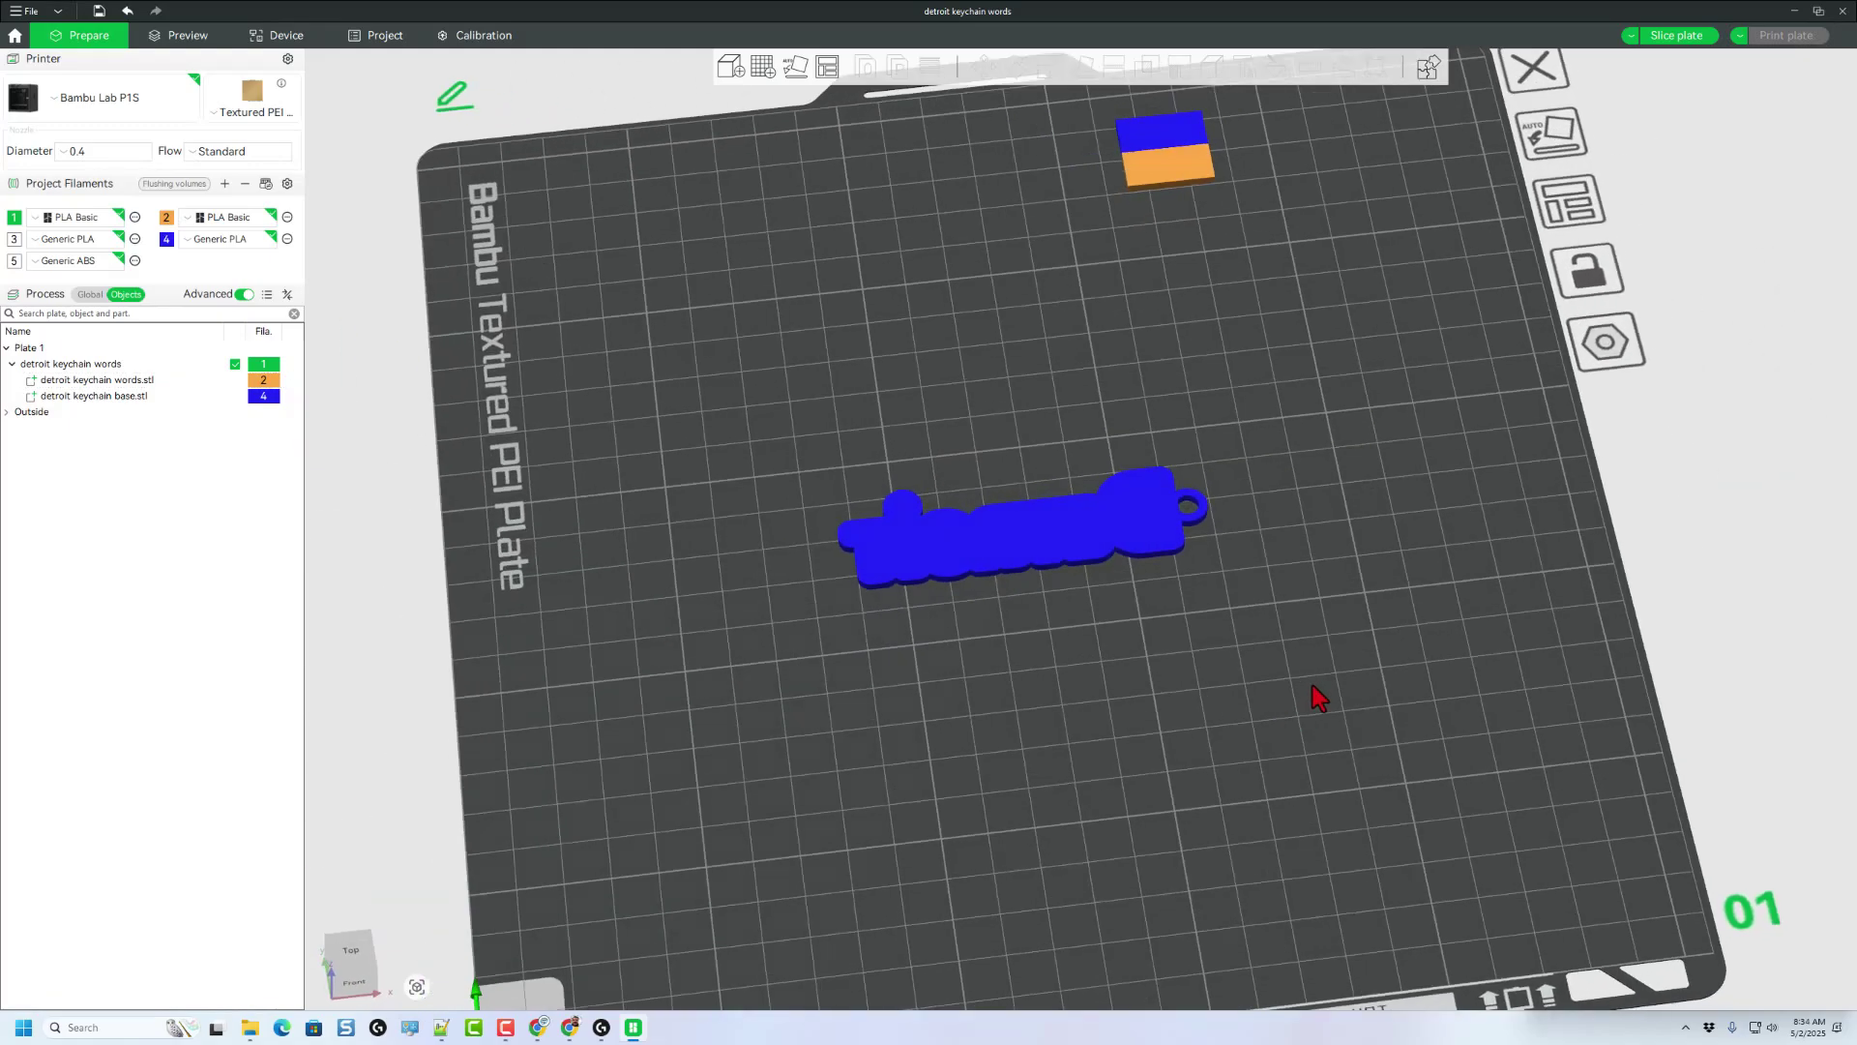
Step: Return to Global process settings, slice the plate, and bring up the Send print job dialog
scroll(1538, 223, "up", 3)
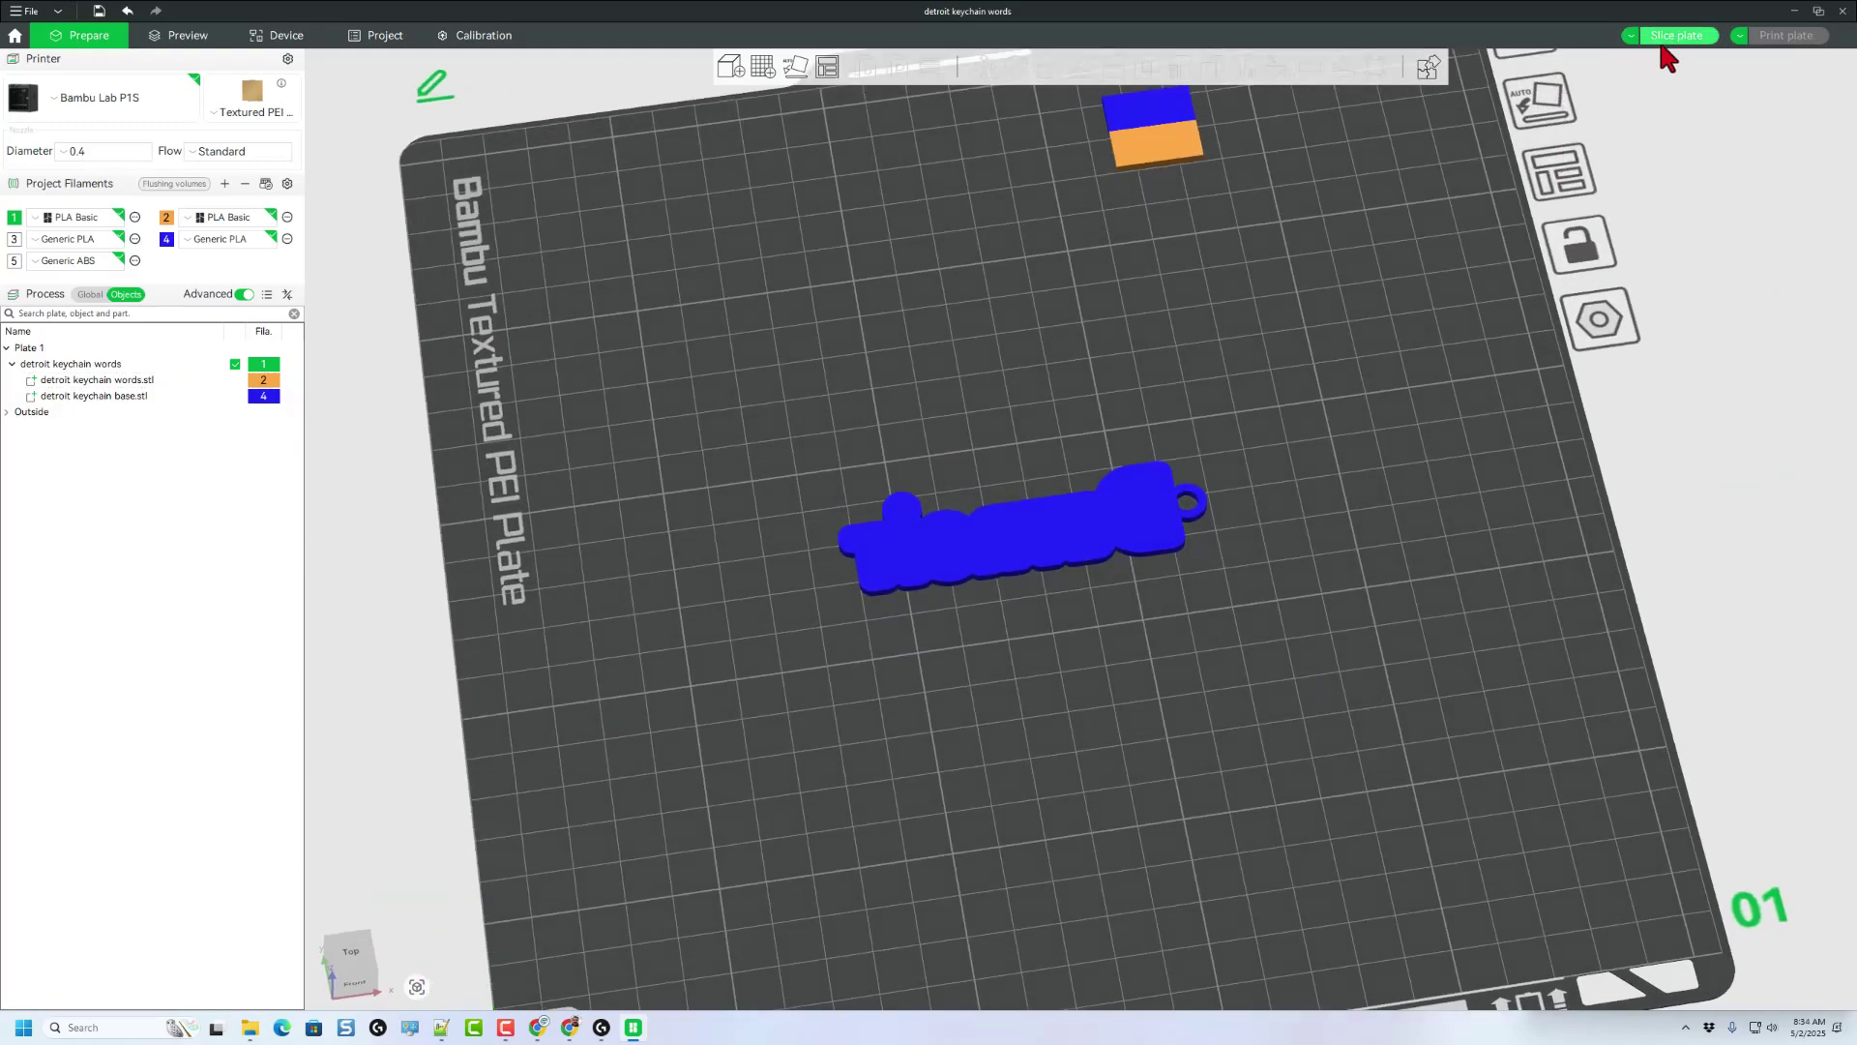
left_click(85, 296)
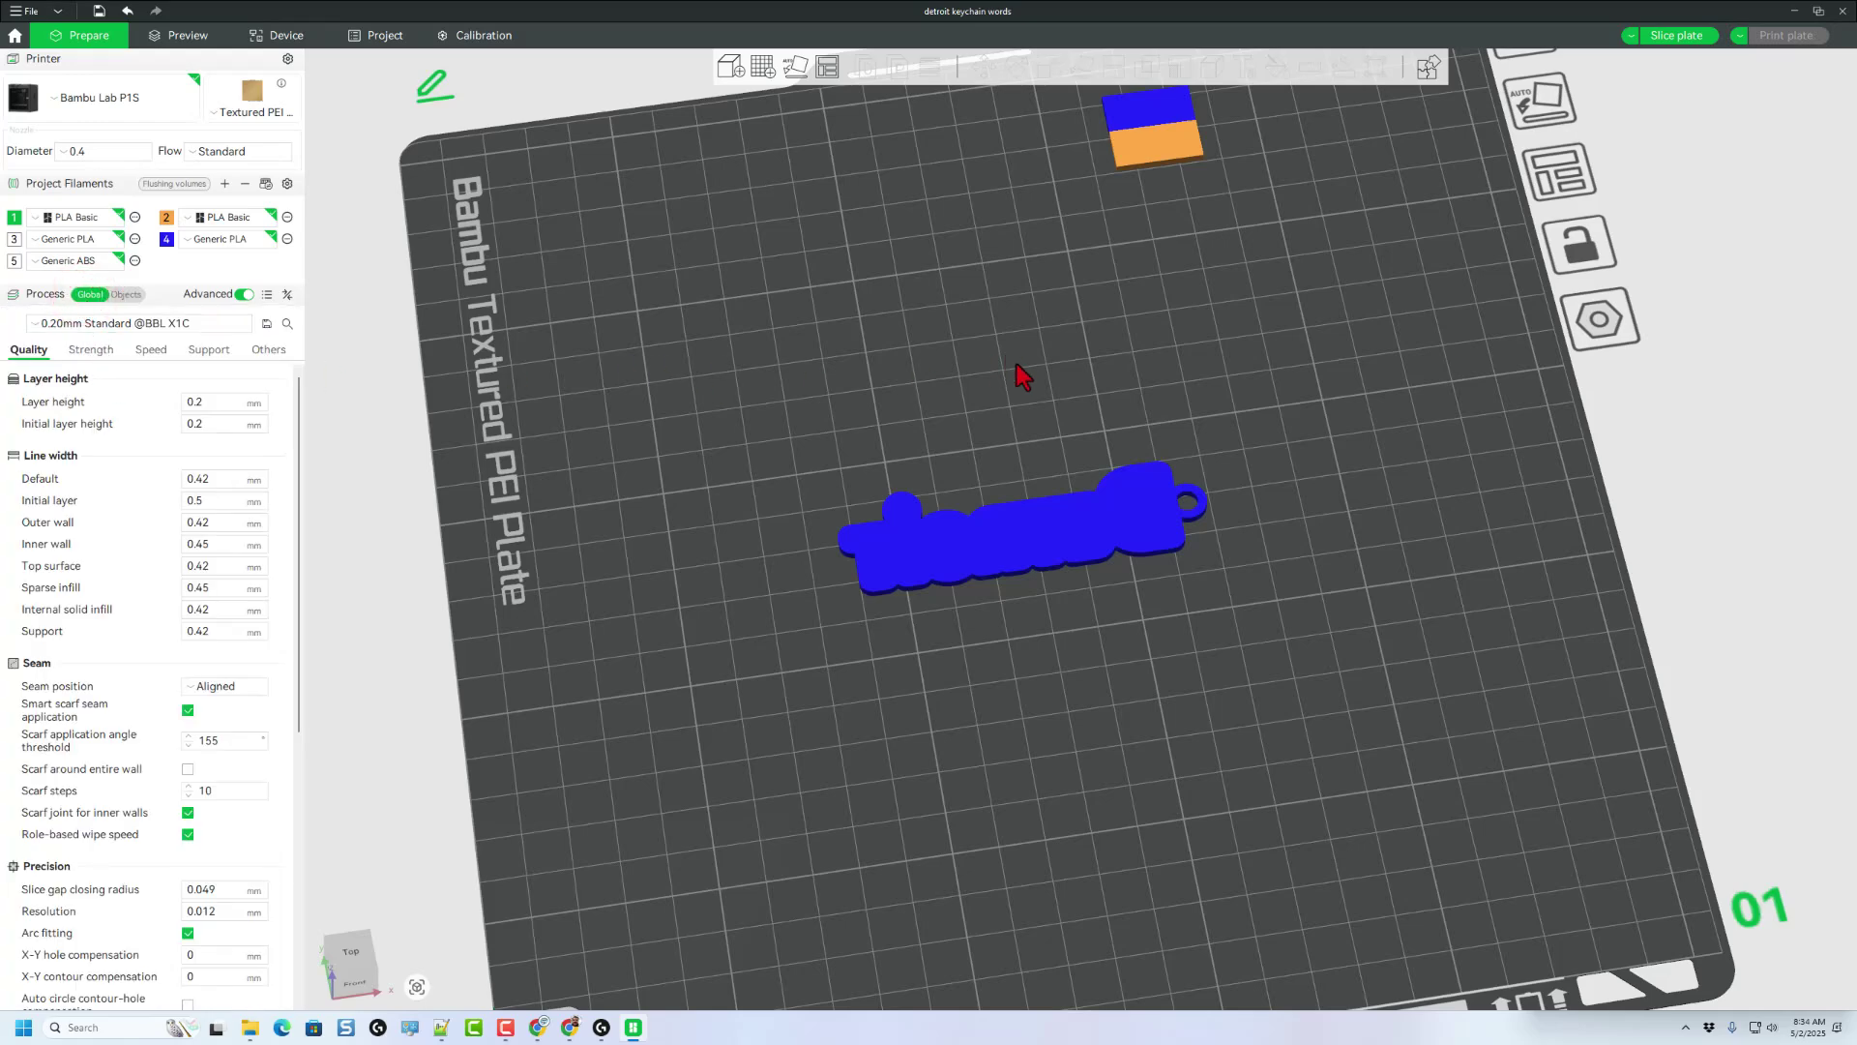
left_click(1664, 35)
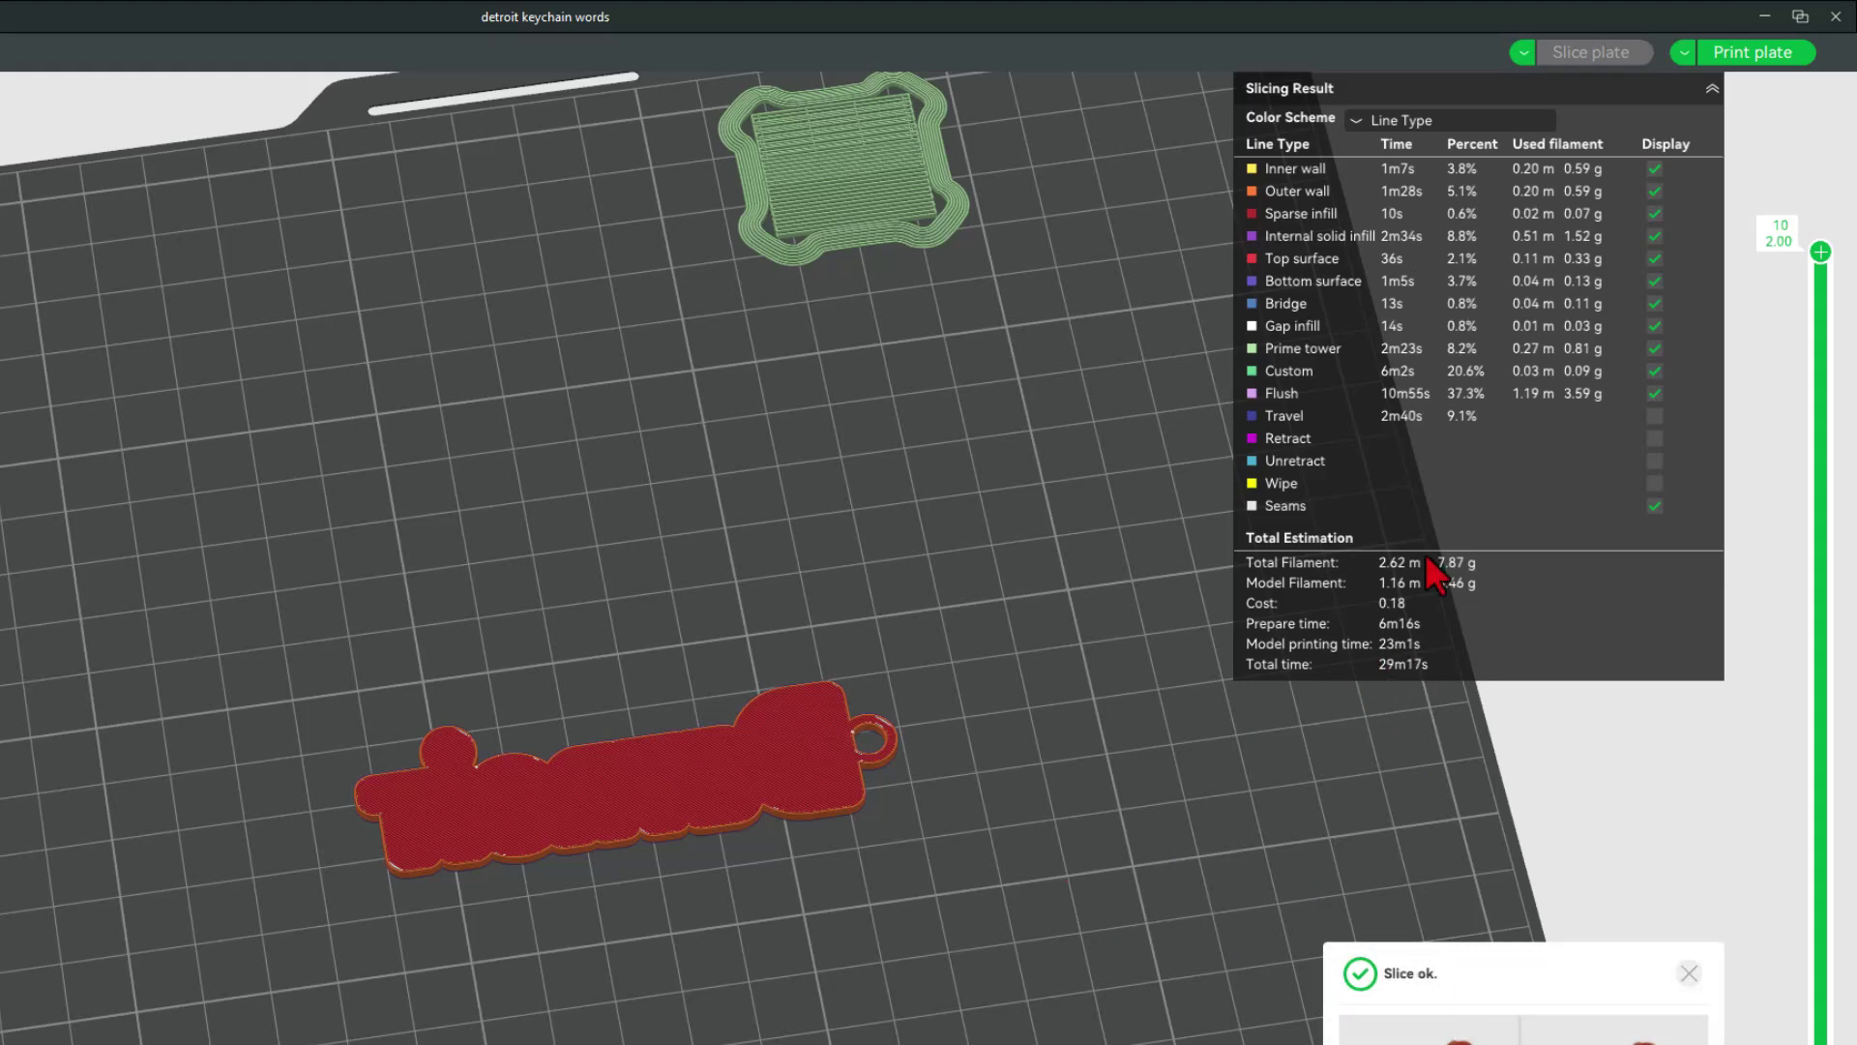
left_click(1734, 56)
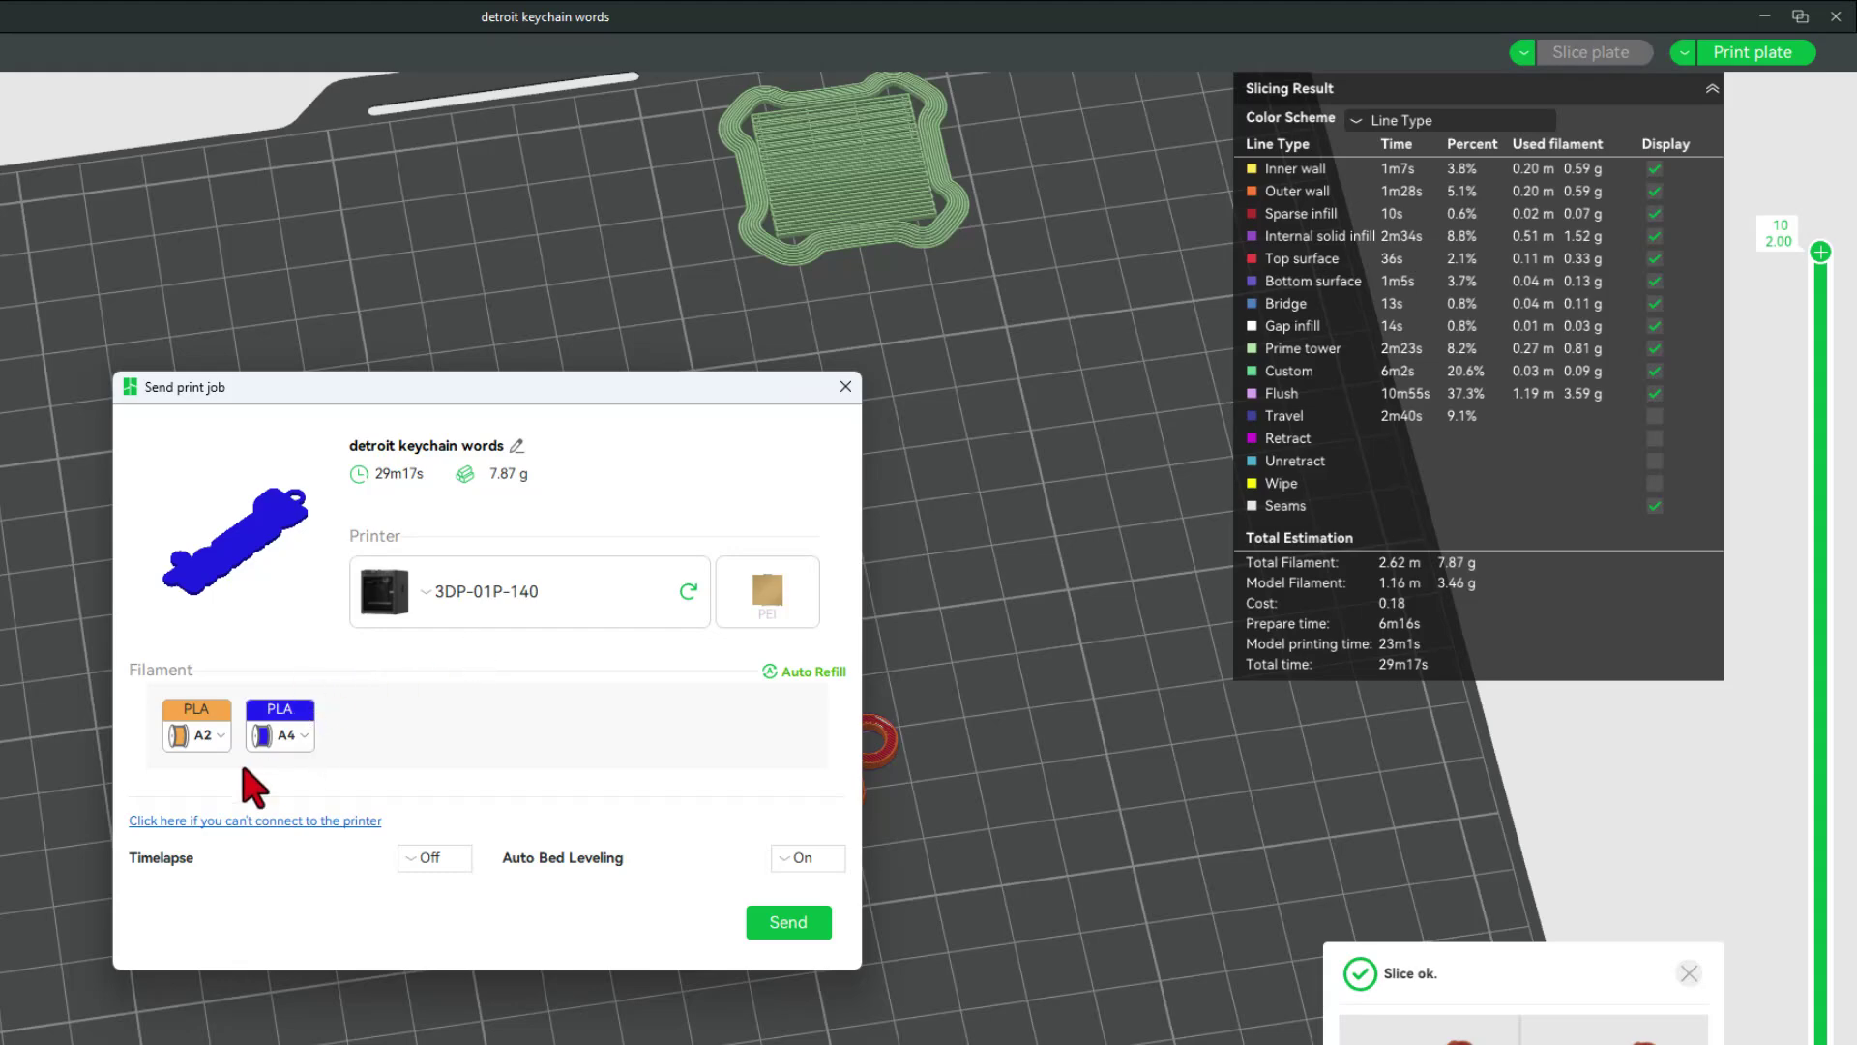
Step: Send the keychain job to the printer and start the live camera feed
left_click(788, 929)
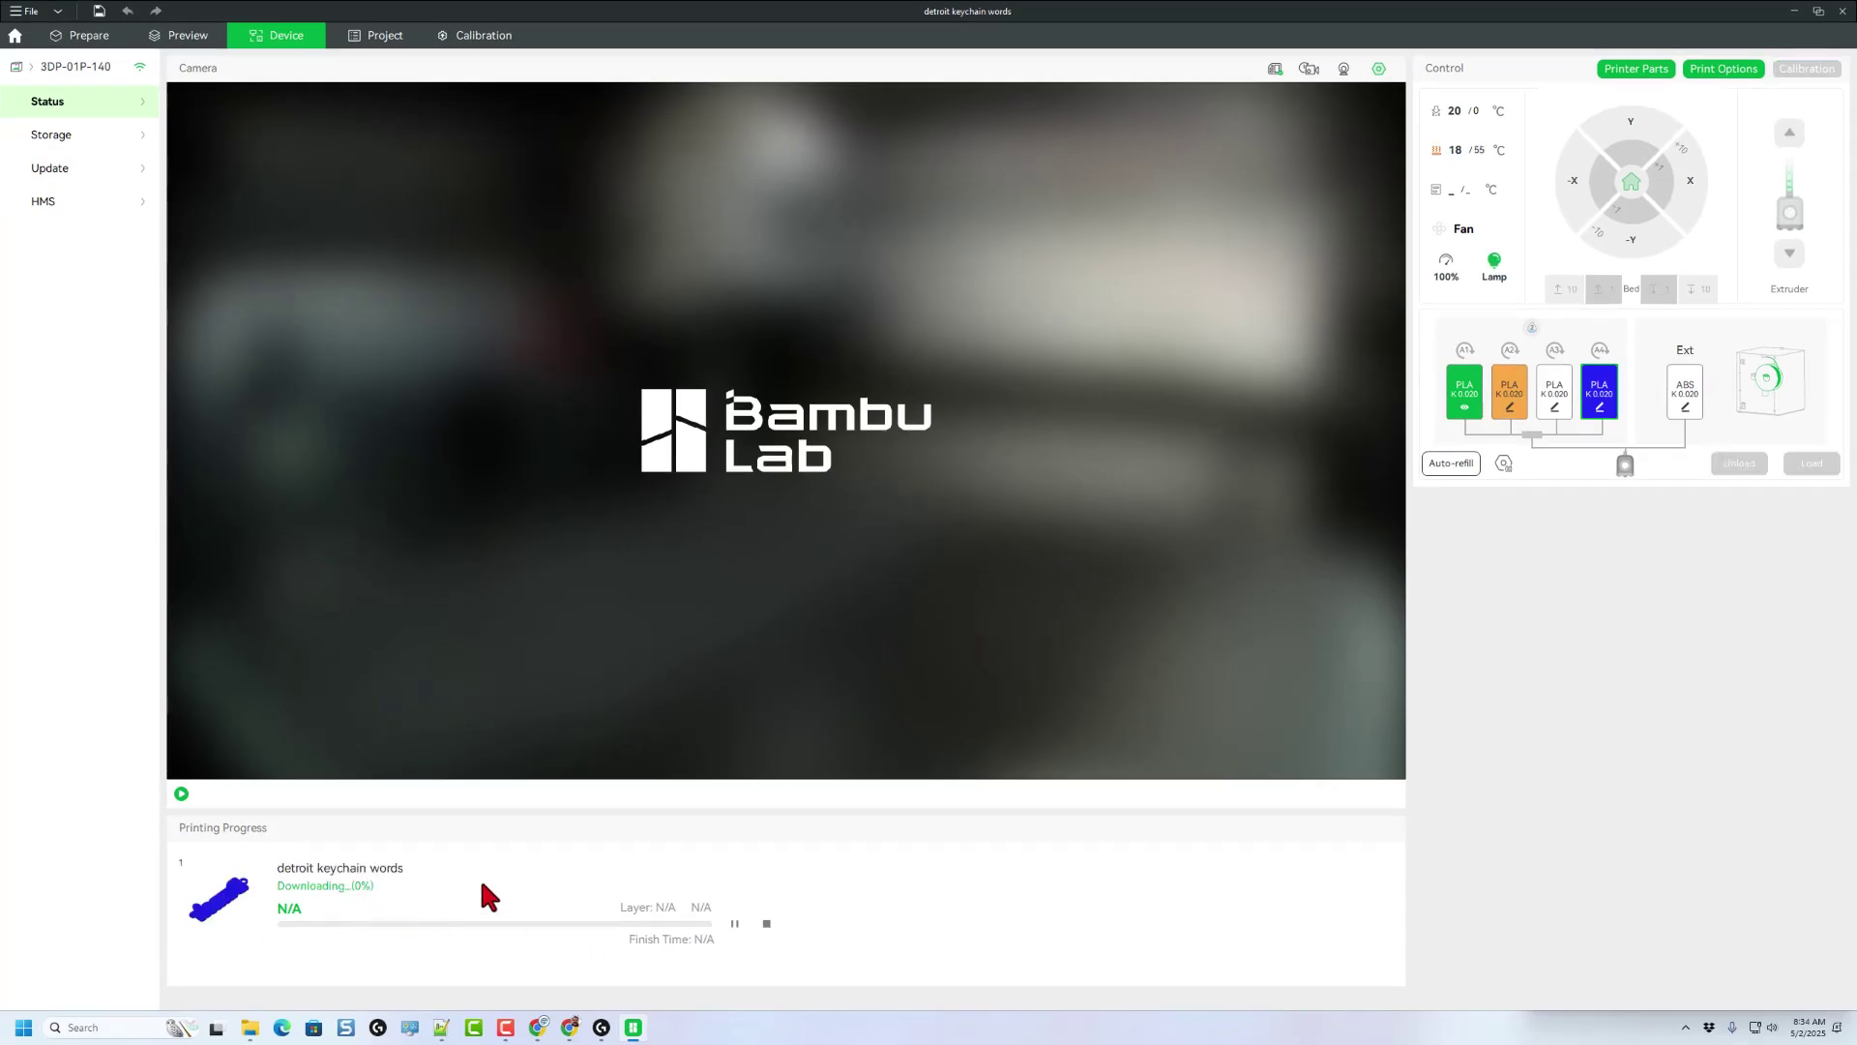
left_click(180, 794)
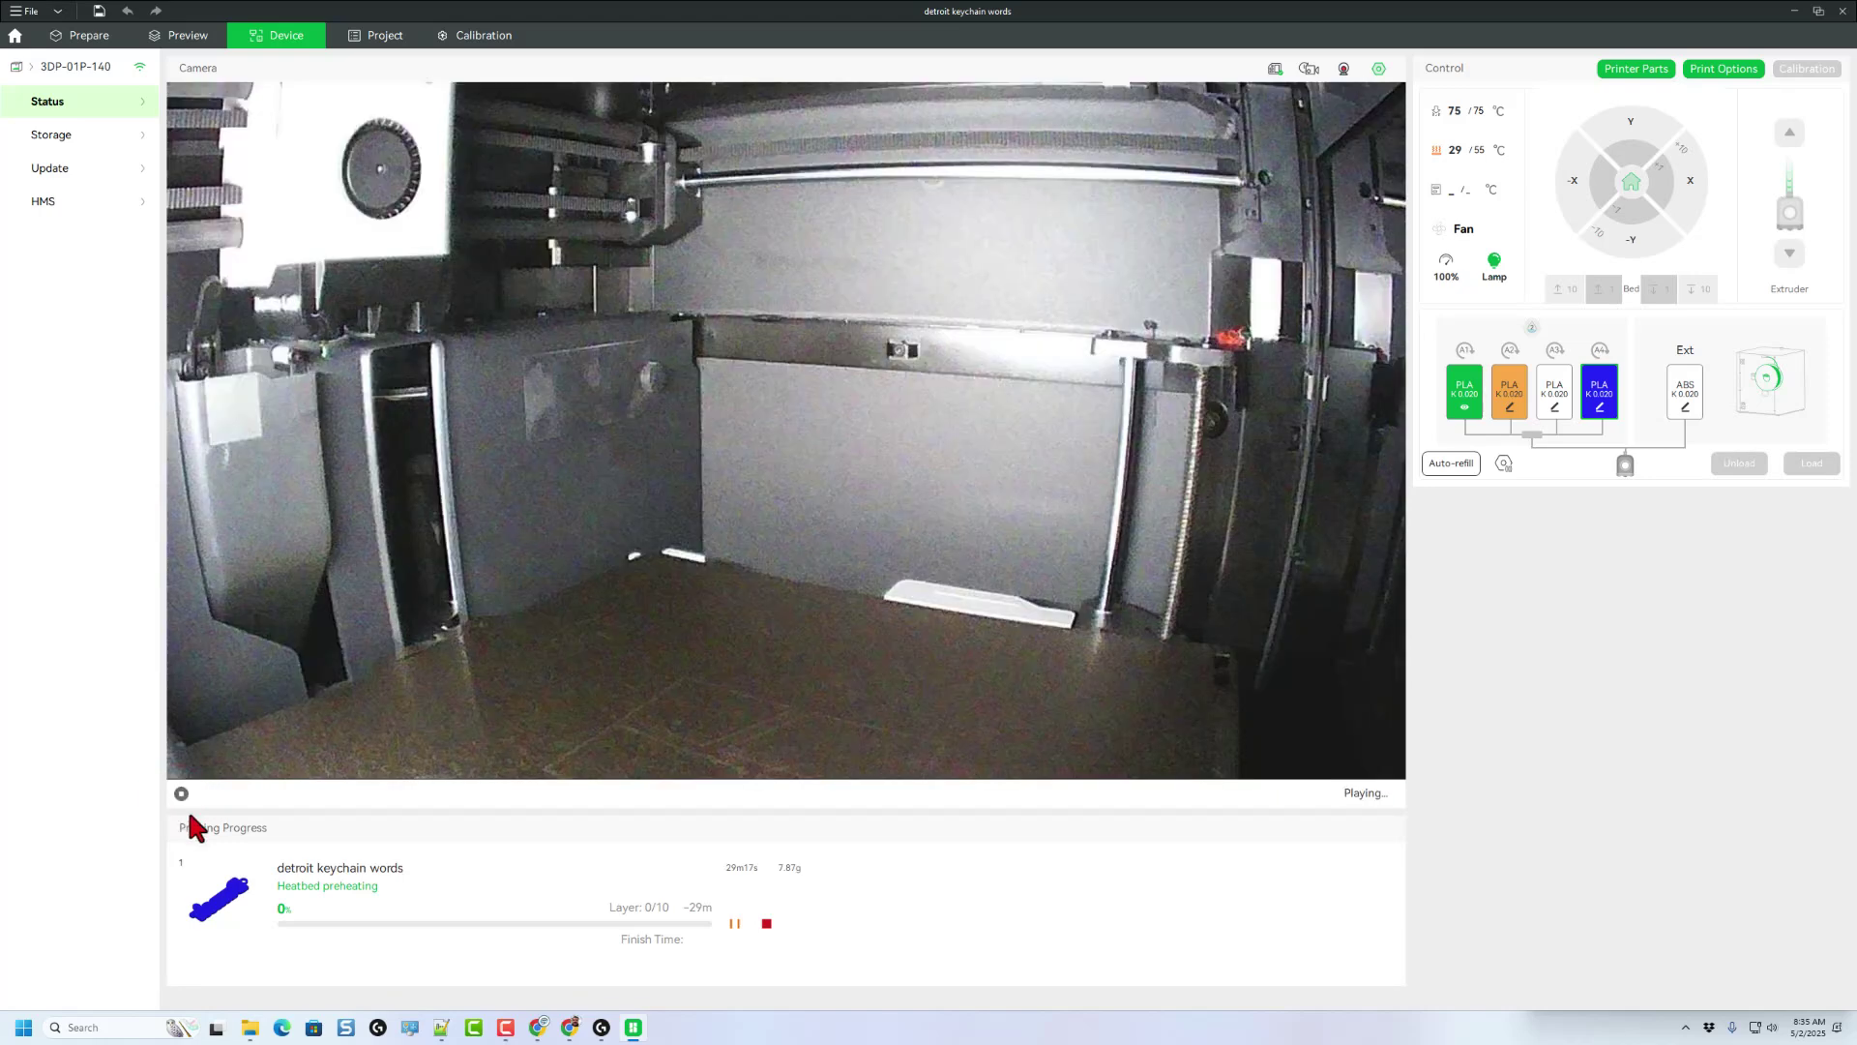